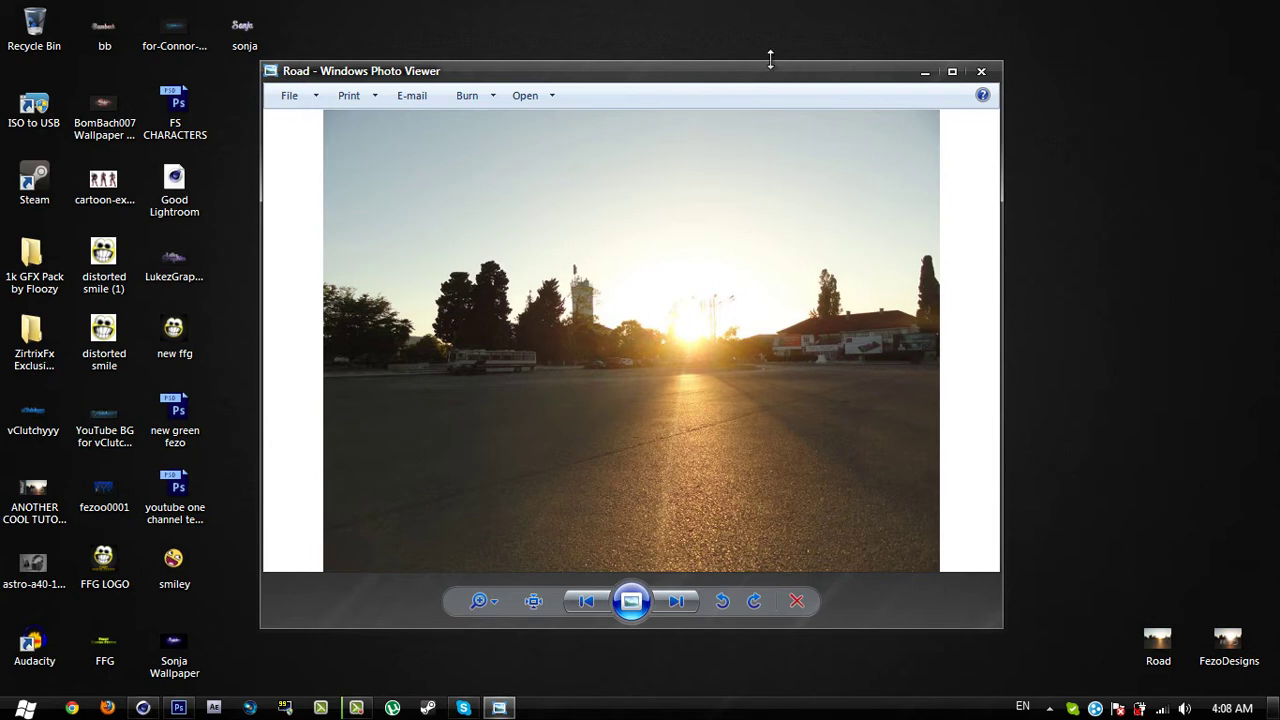
# - Close the Road photo preview and switch to Cinema 4D
pyautogui.moveTo(720, 77); pyautogui.dragTo(767, 89)
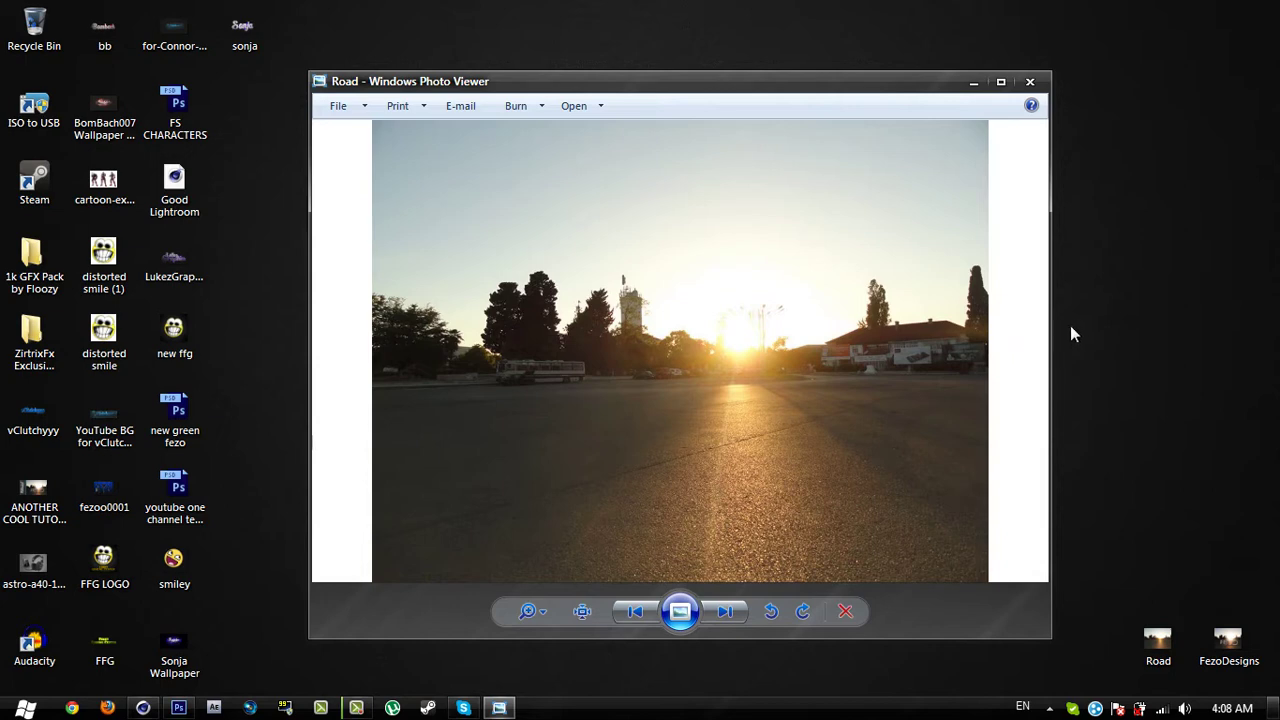
pyautogui.click(1031, 84)
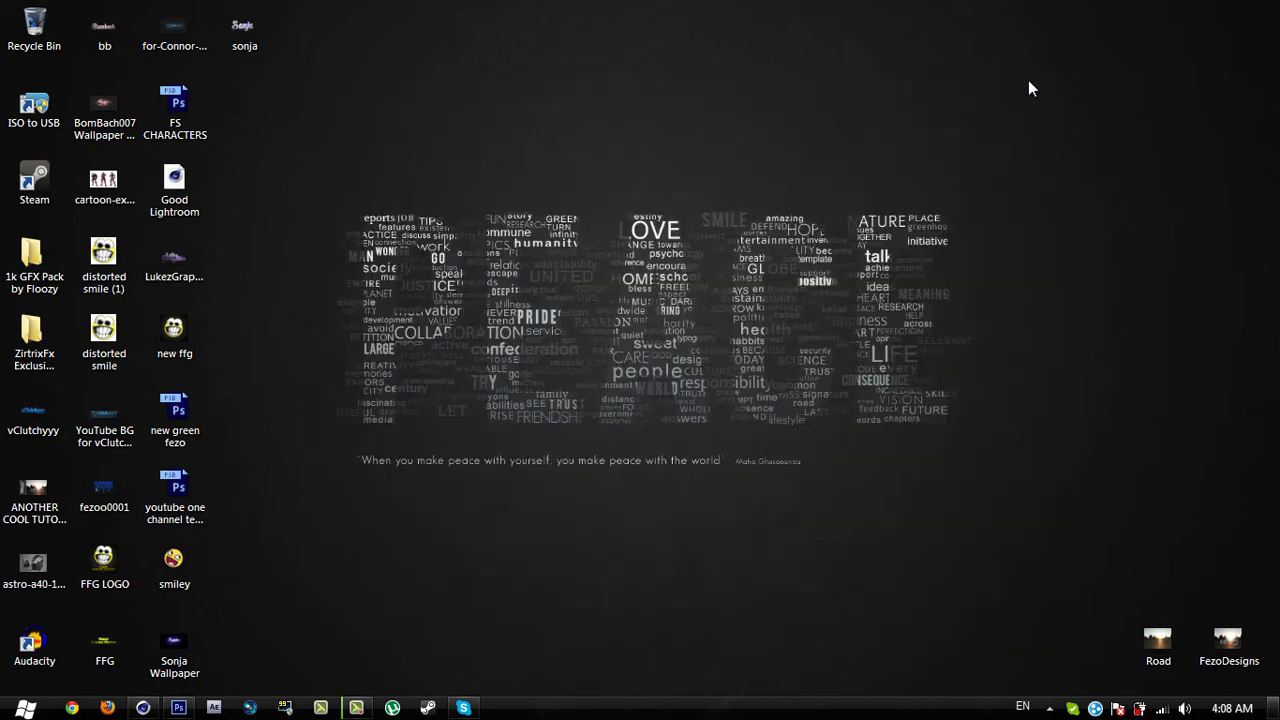
pyautogui.click(143, 707)
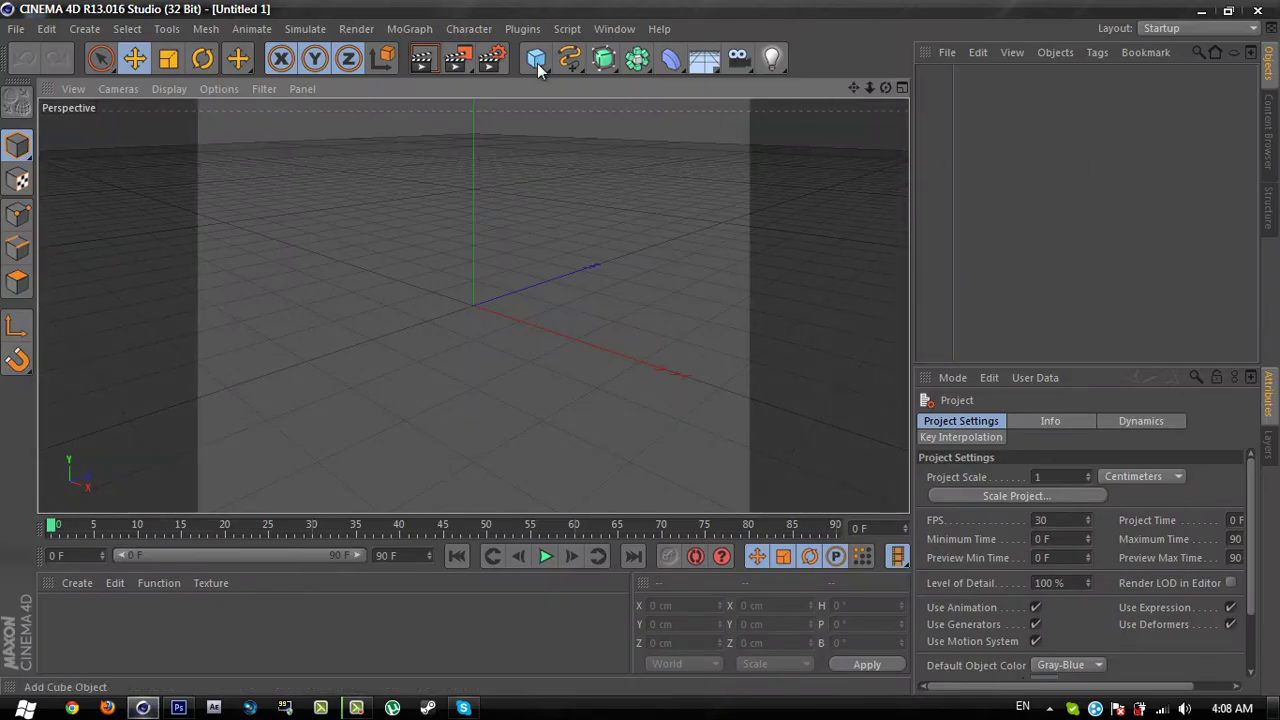
# - Set the render output size to 960 x 720 pixels
pyautogui.click(490, 58)
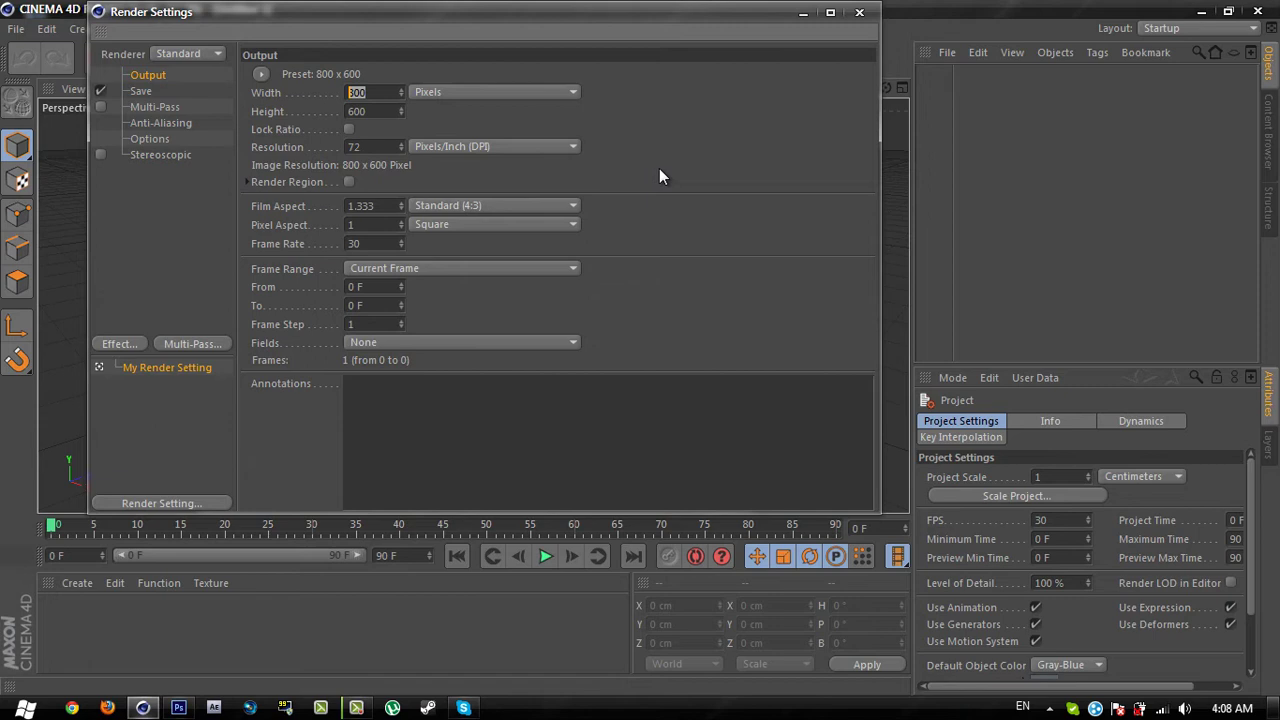
pyautogui.write('960')
pyautogui.press('Tab')
pyautogui.write('7')
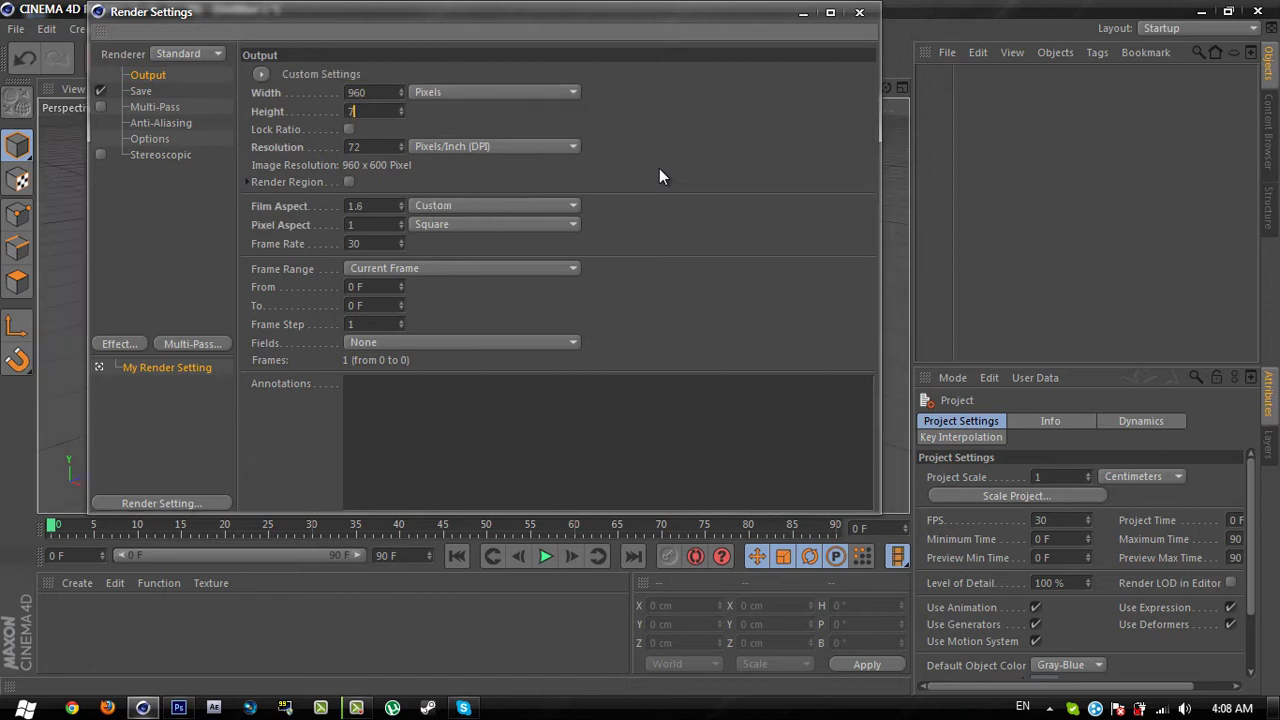
pyautogui.write('20')
pyautogui.press('Return')
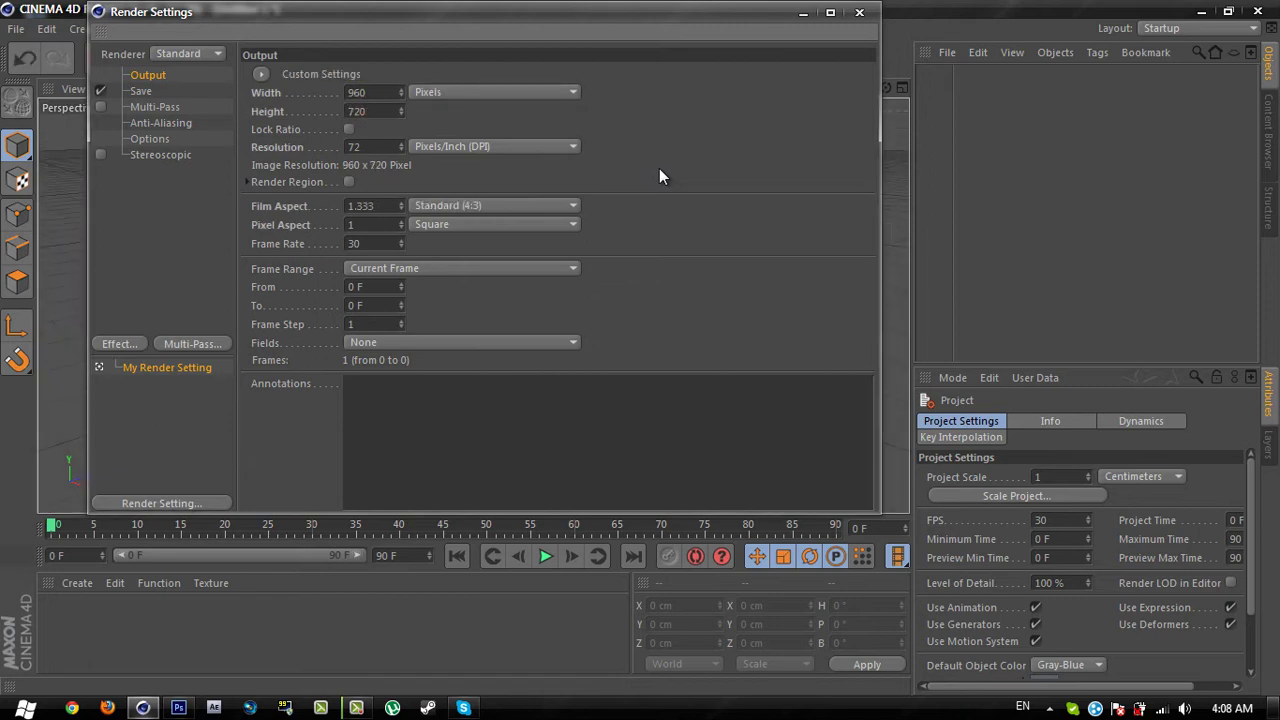
# - Set the render anti-aliasing to Best with a max level of 2x2 and close the render settings
pyautogui.click(158, 124)
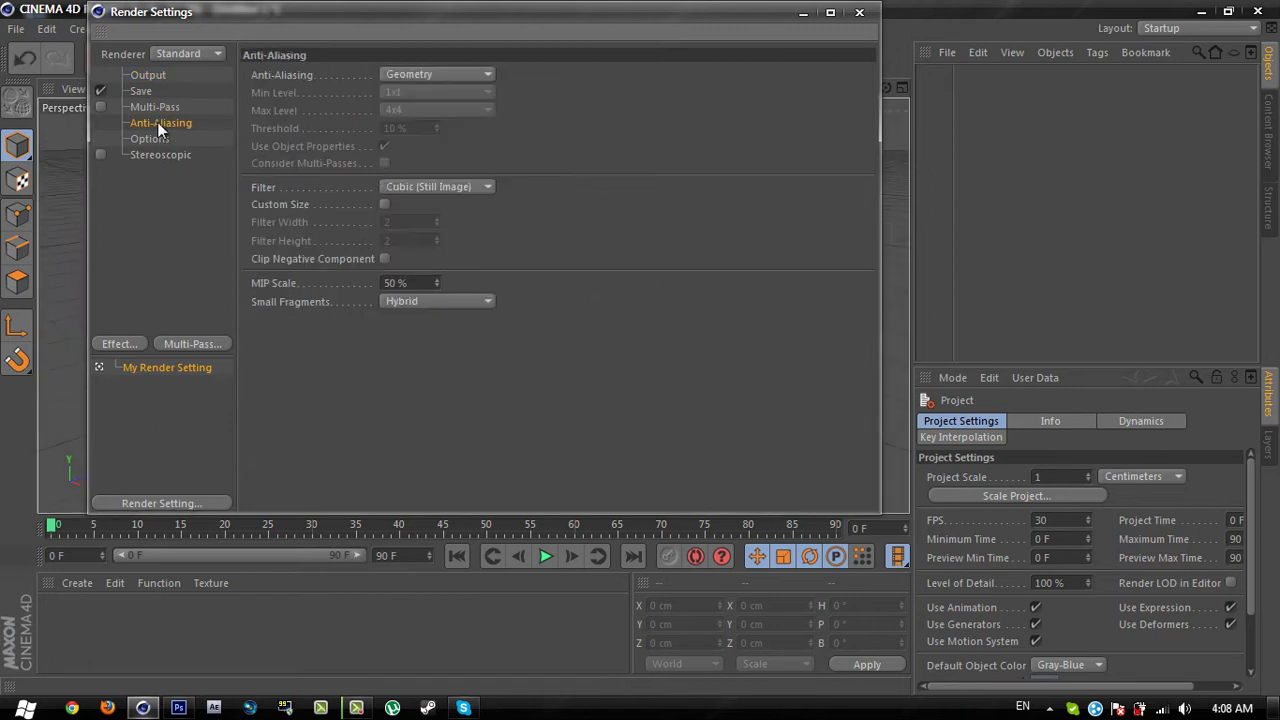
pyautogui.click(403, 77)
pyautogui.click(405, 130)
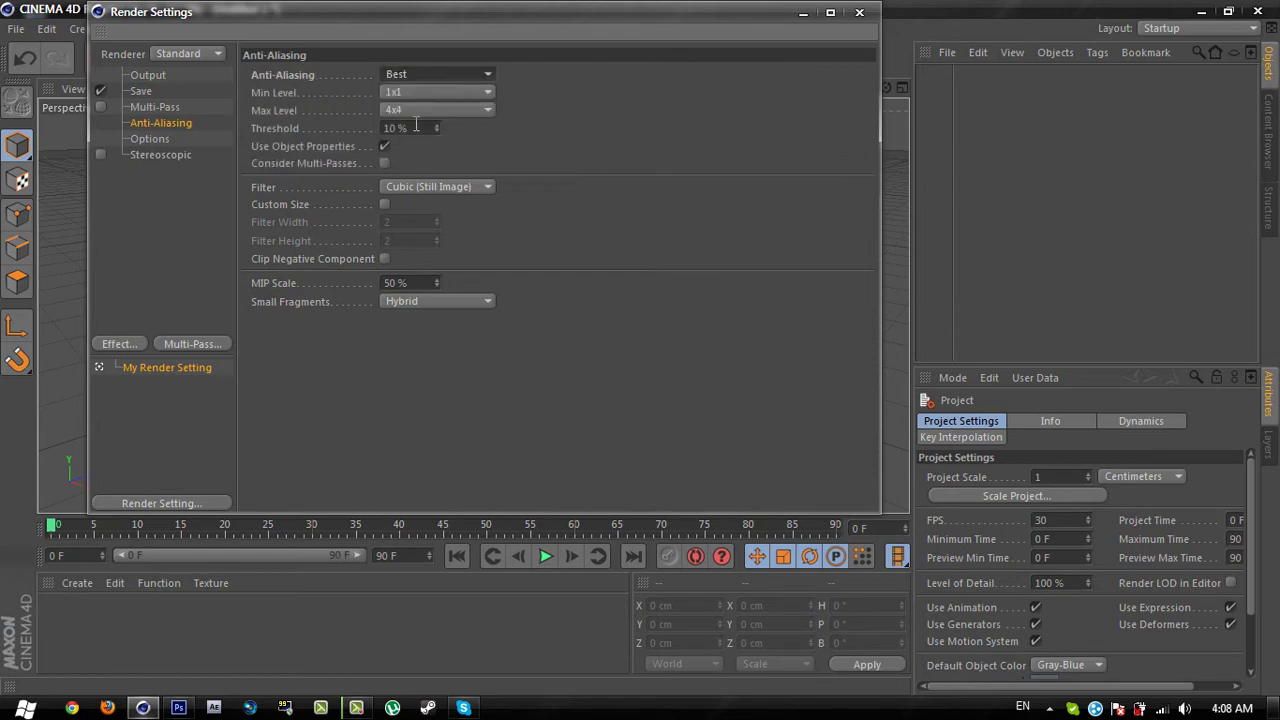
pyautogui.click(409, 115)
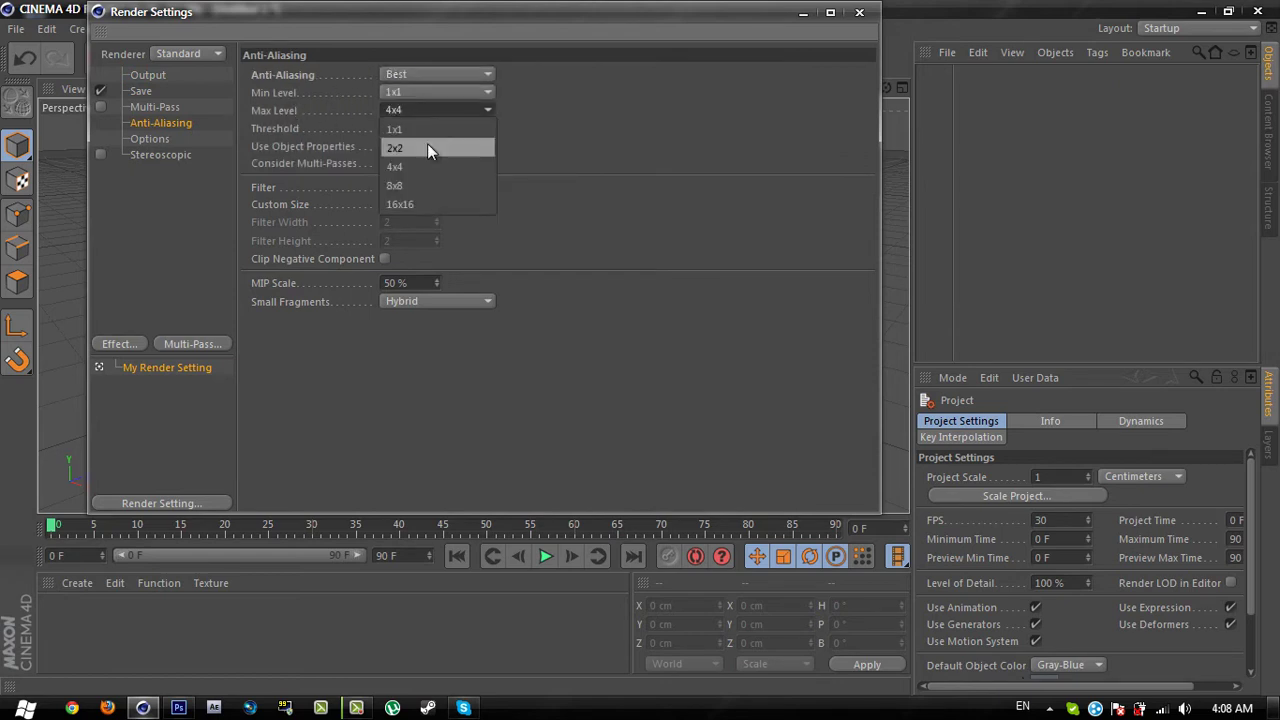
pyautogui.click(427, 143)
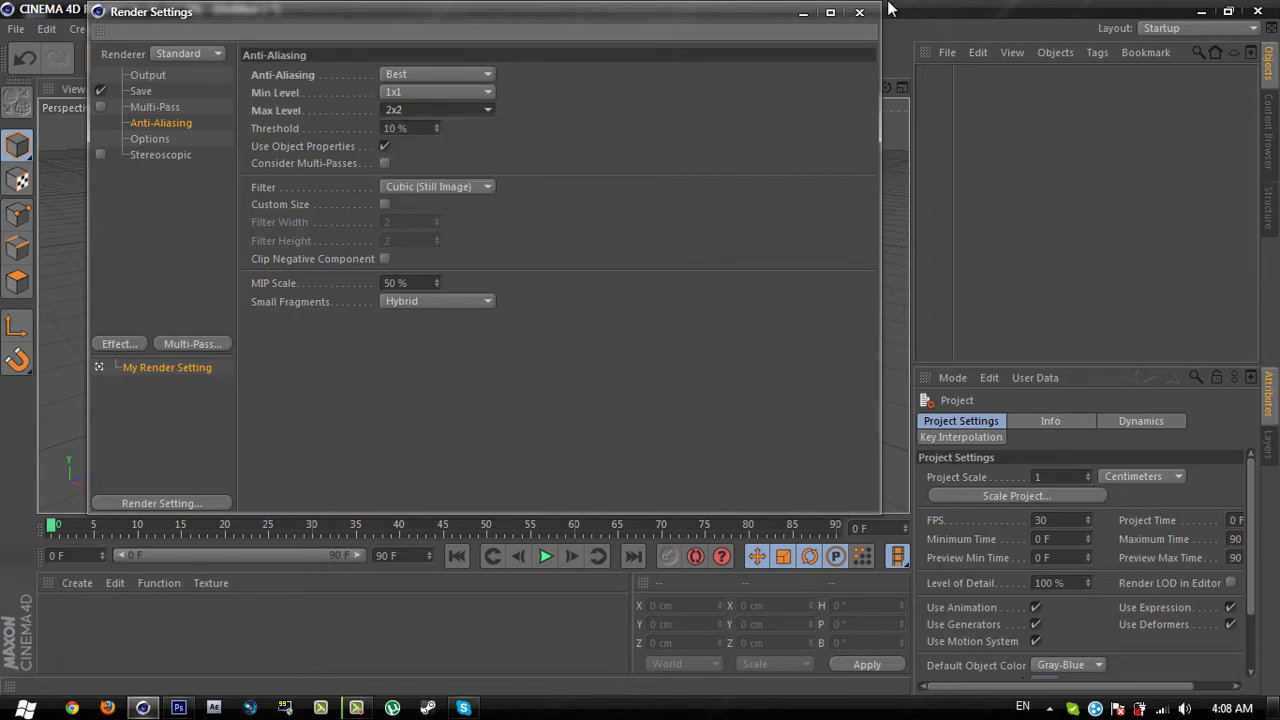
pyautogui.click(859, 12)
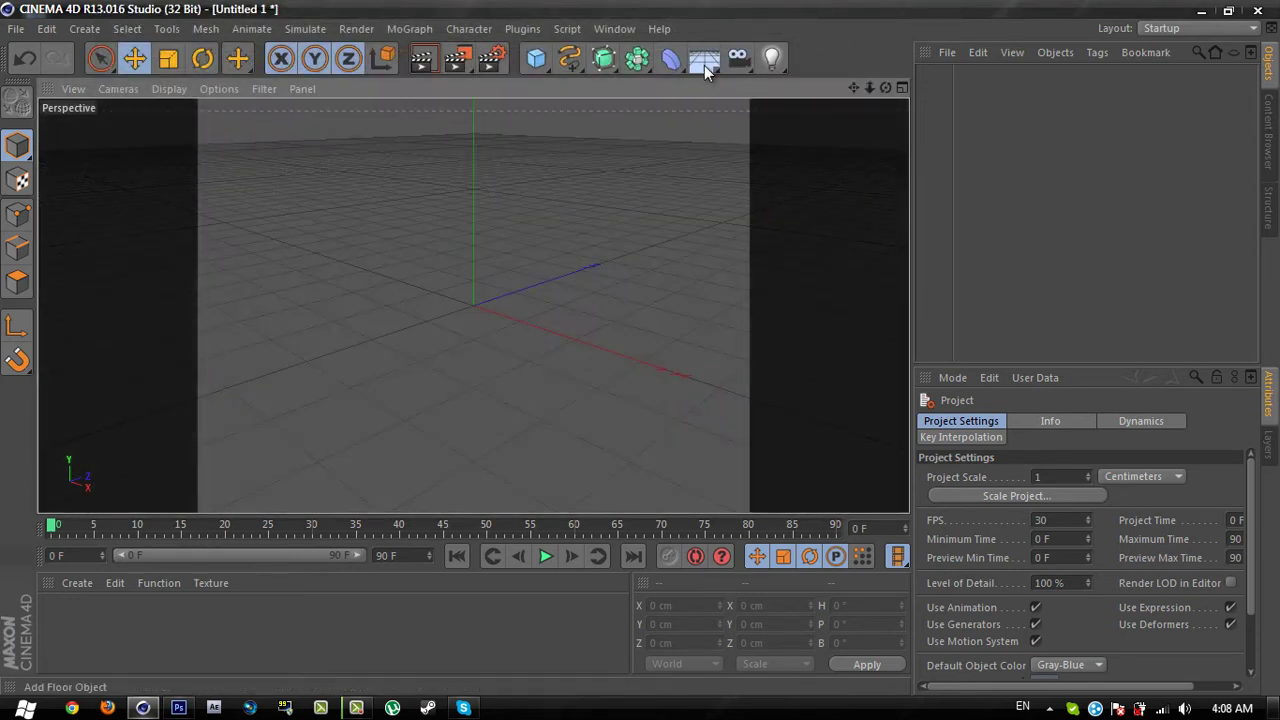
# - Add a Background object to the scene and create a new material
pyautogui.click(704, 63)
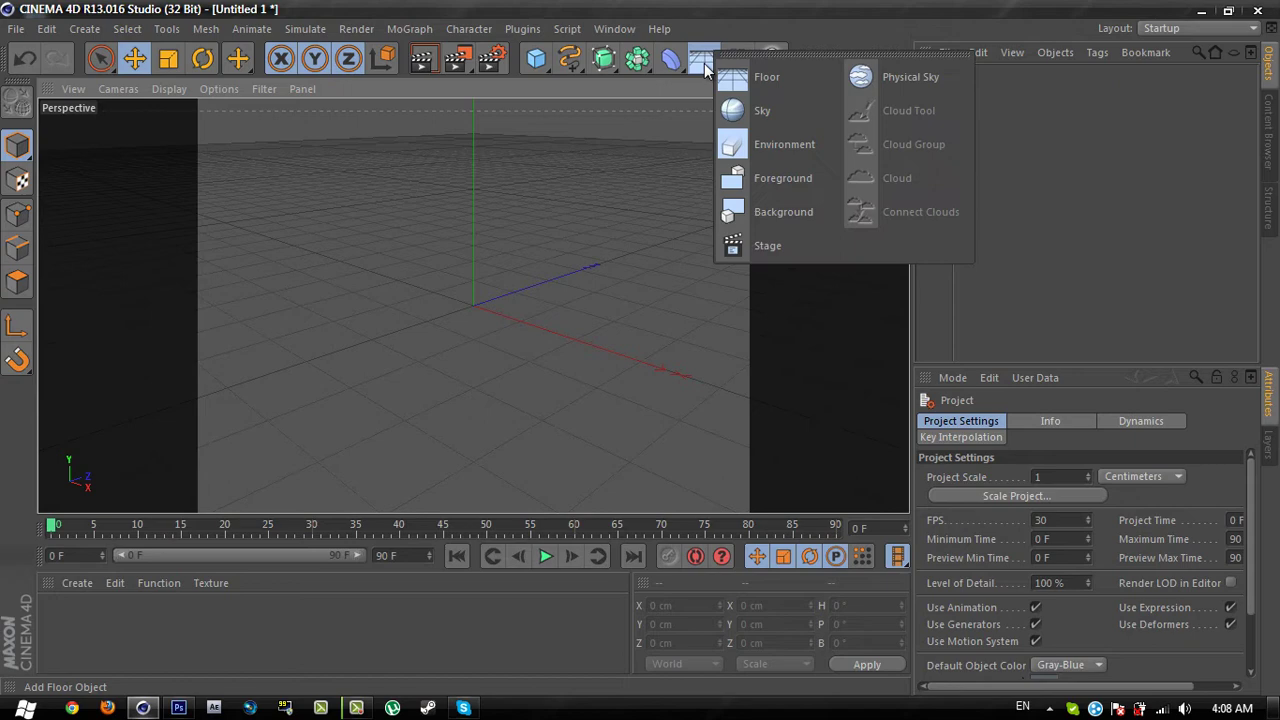
pyautogui.click(807, 214)
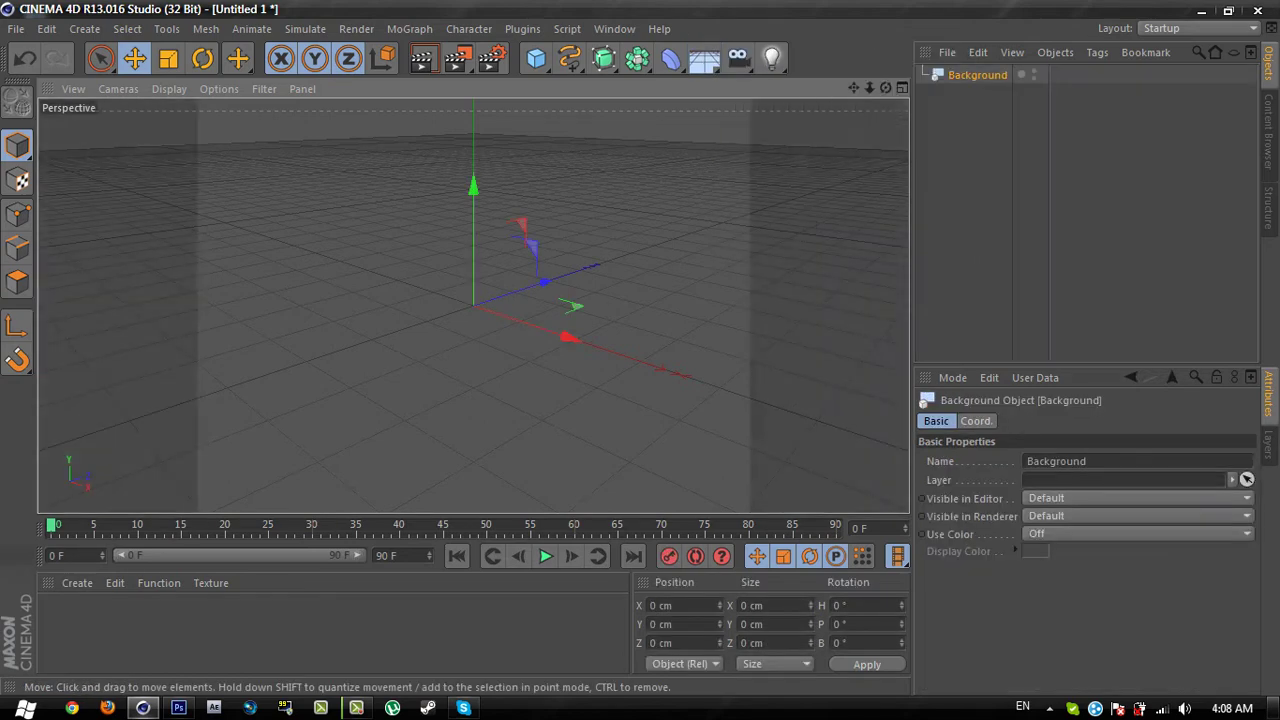
pyautogui.doubleClick(98, 616)
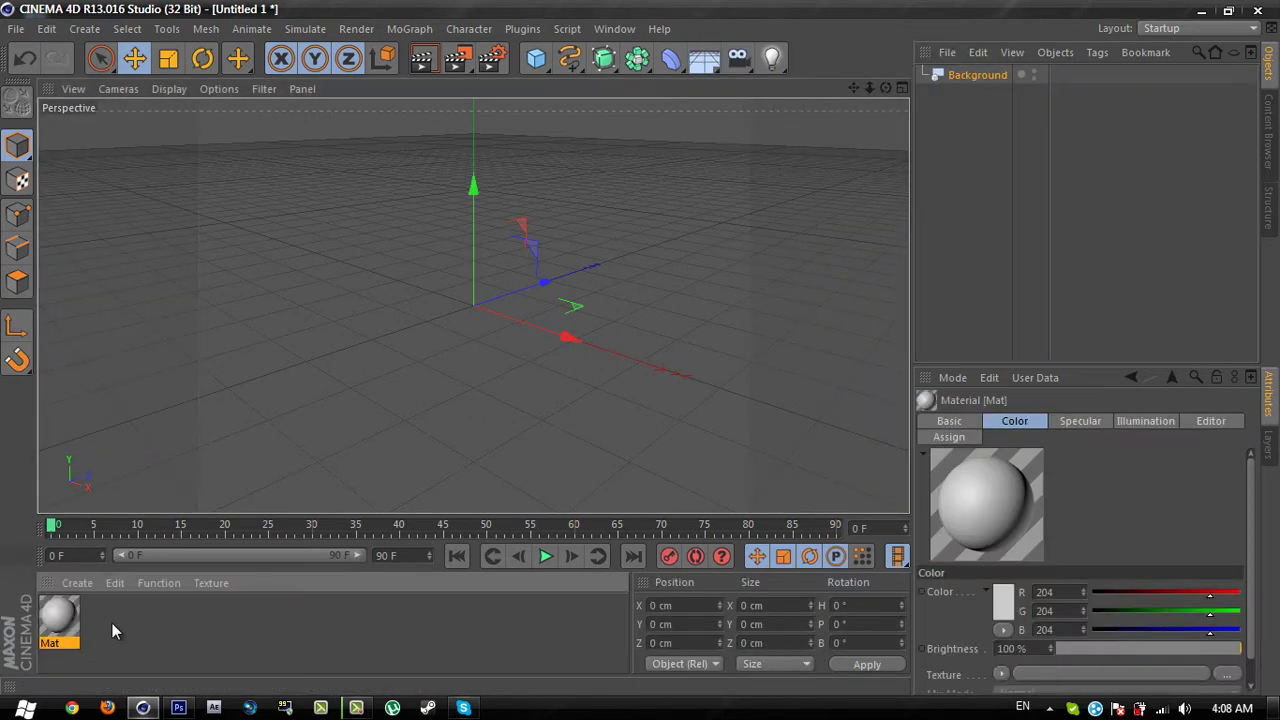
# - Load the Road image from the Desktop as the new material's color texture, copying it to the project location
pyautogui.doubleClick(60, 617)
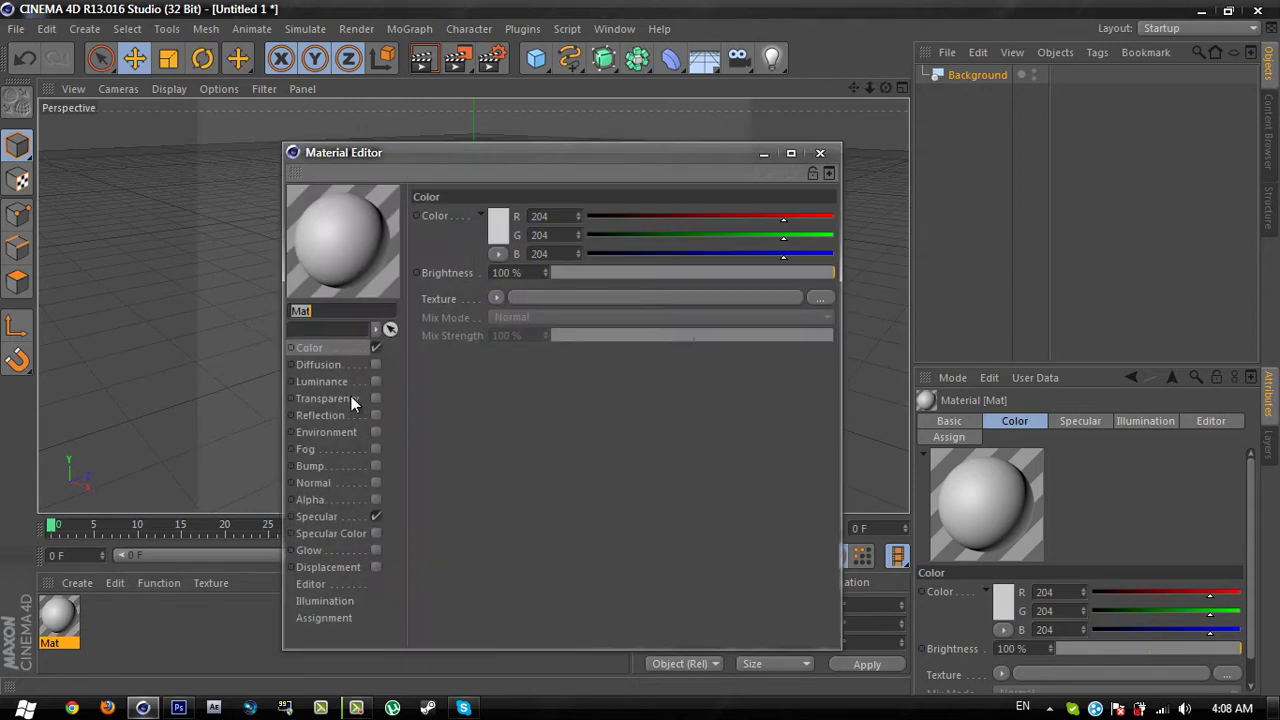
pyautogui.click(359, 345)
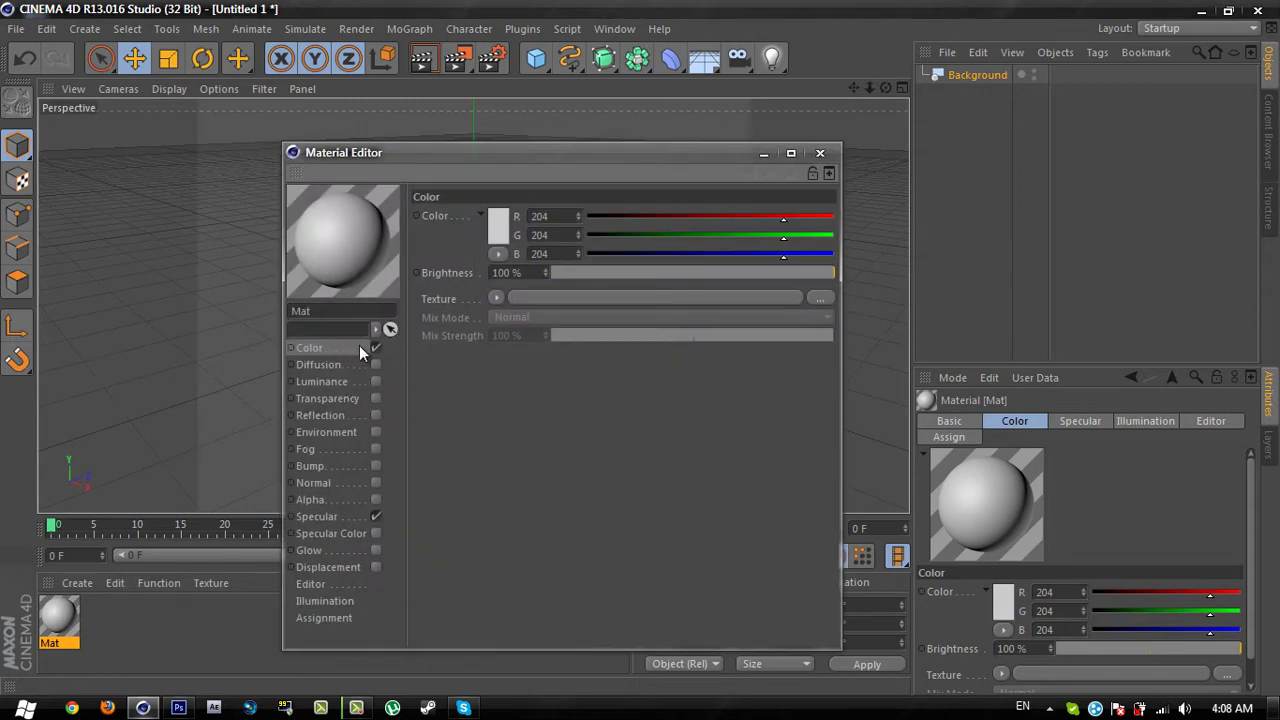
pyautogui.click(497, 301)
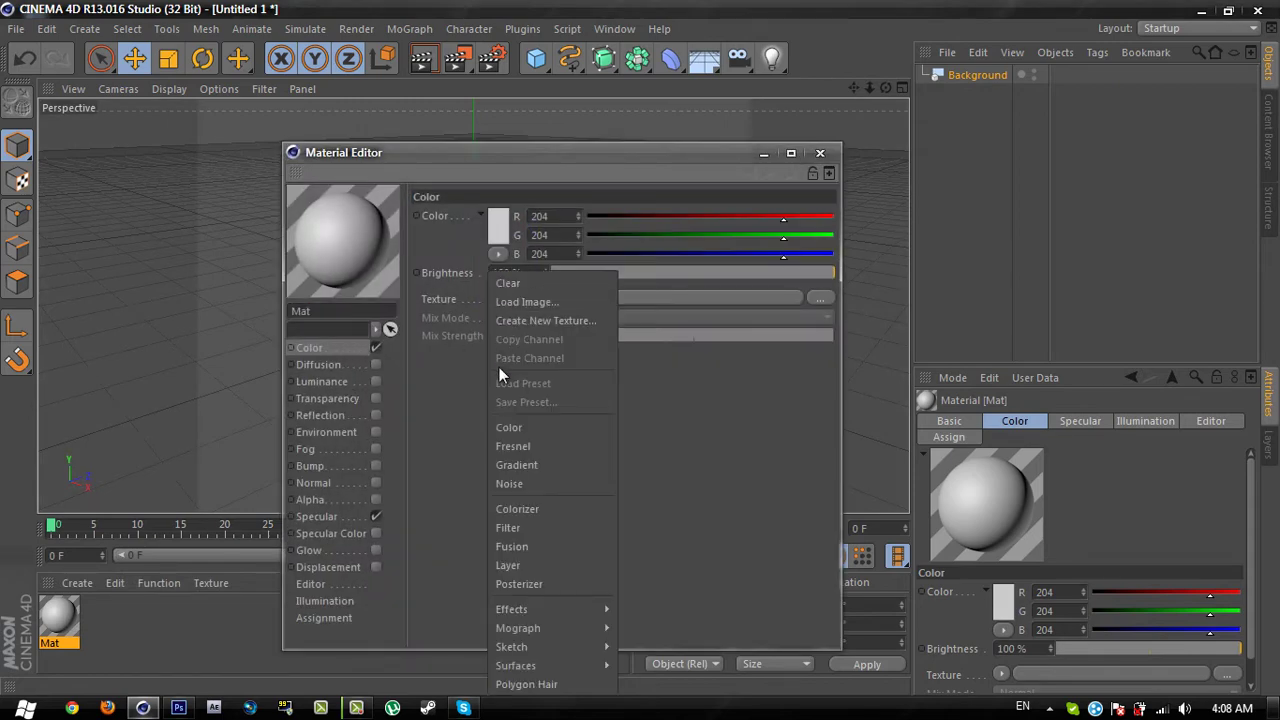
pyautogui.click(528, 302)
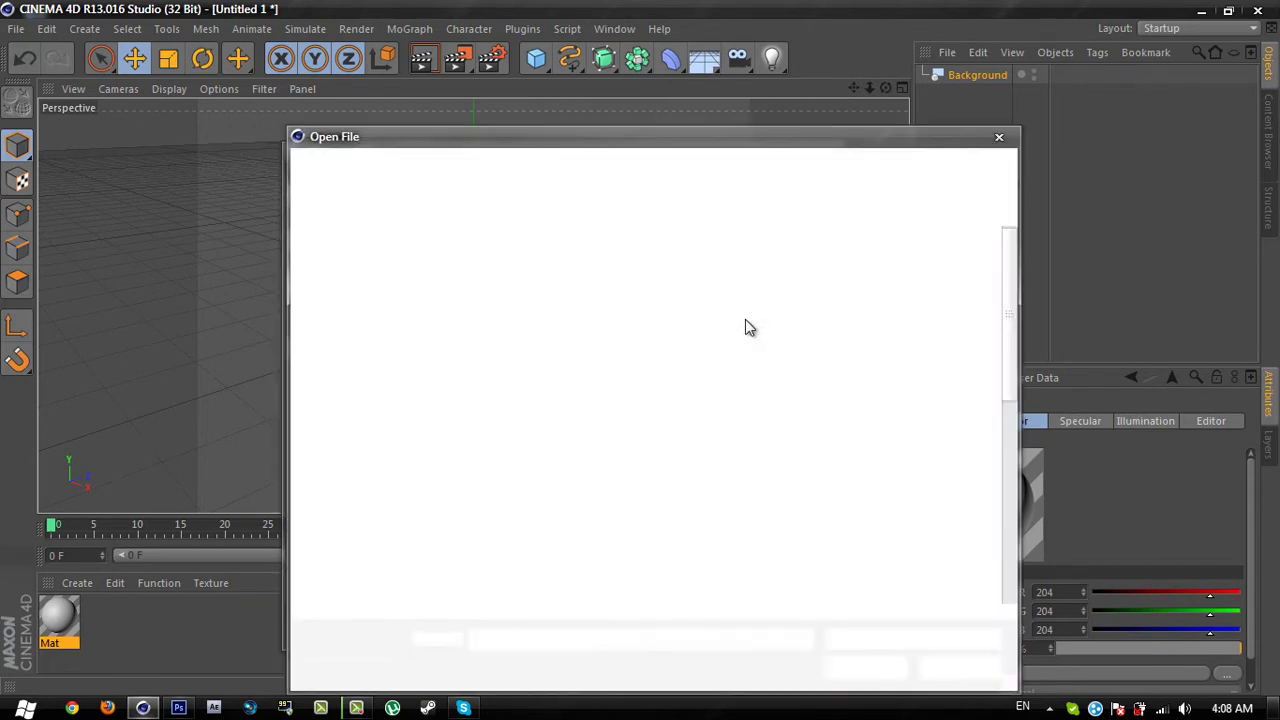
pyautogui.moveTo(1009, 300); pyautogui.dragTo(1010, 520)
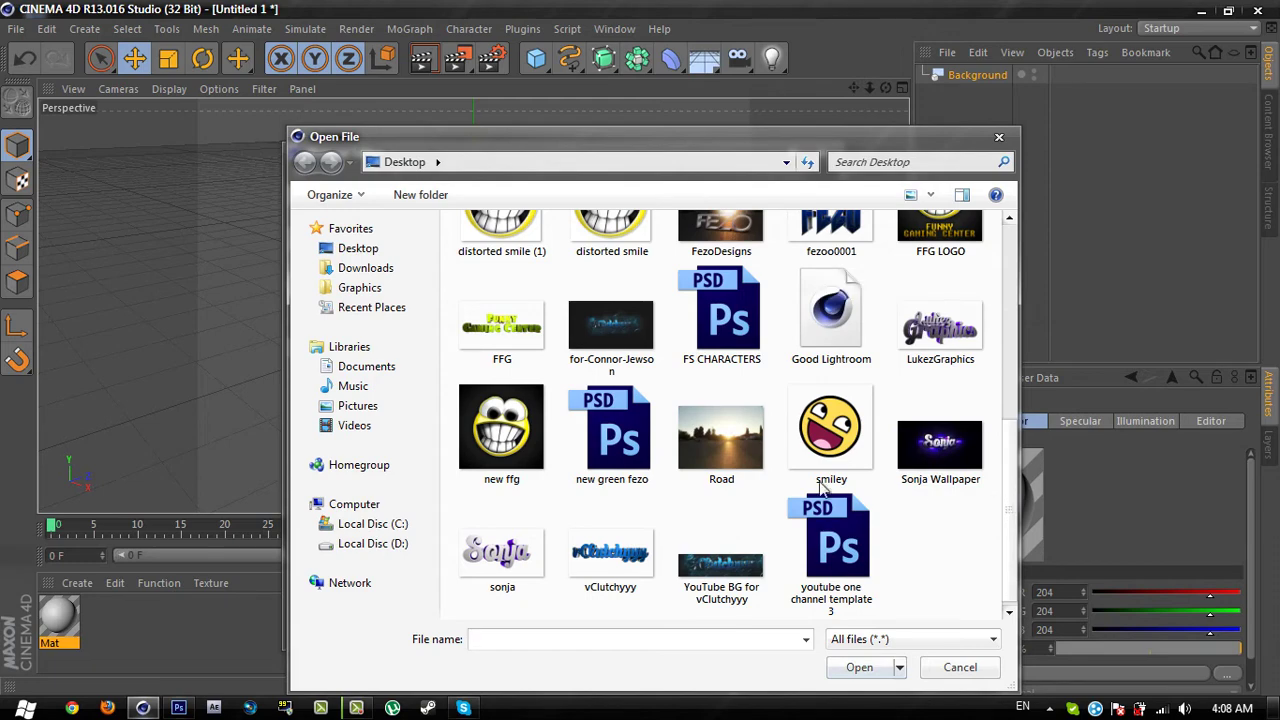
pyautogui.click(700, 446)
pyautogui.doubleClick(700, 446)
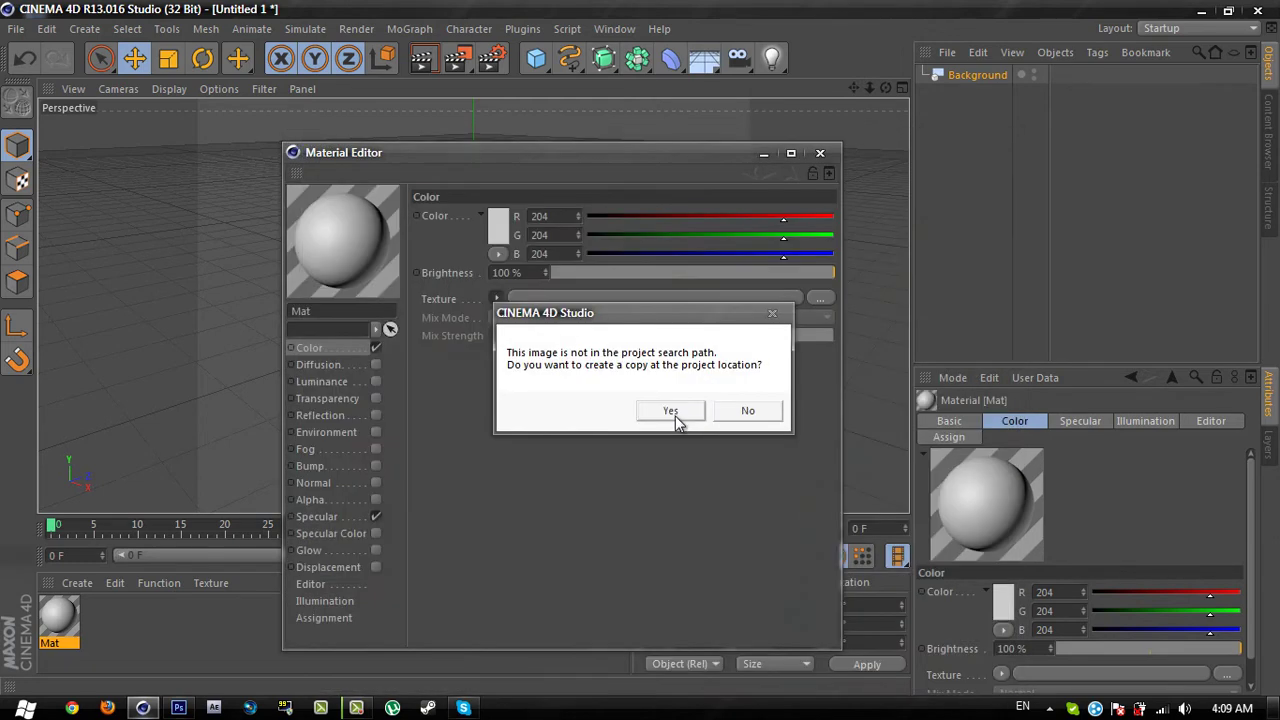
pyautogui.click(672, 413)
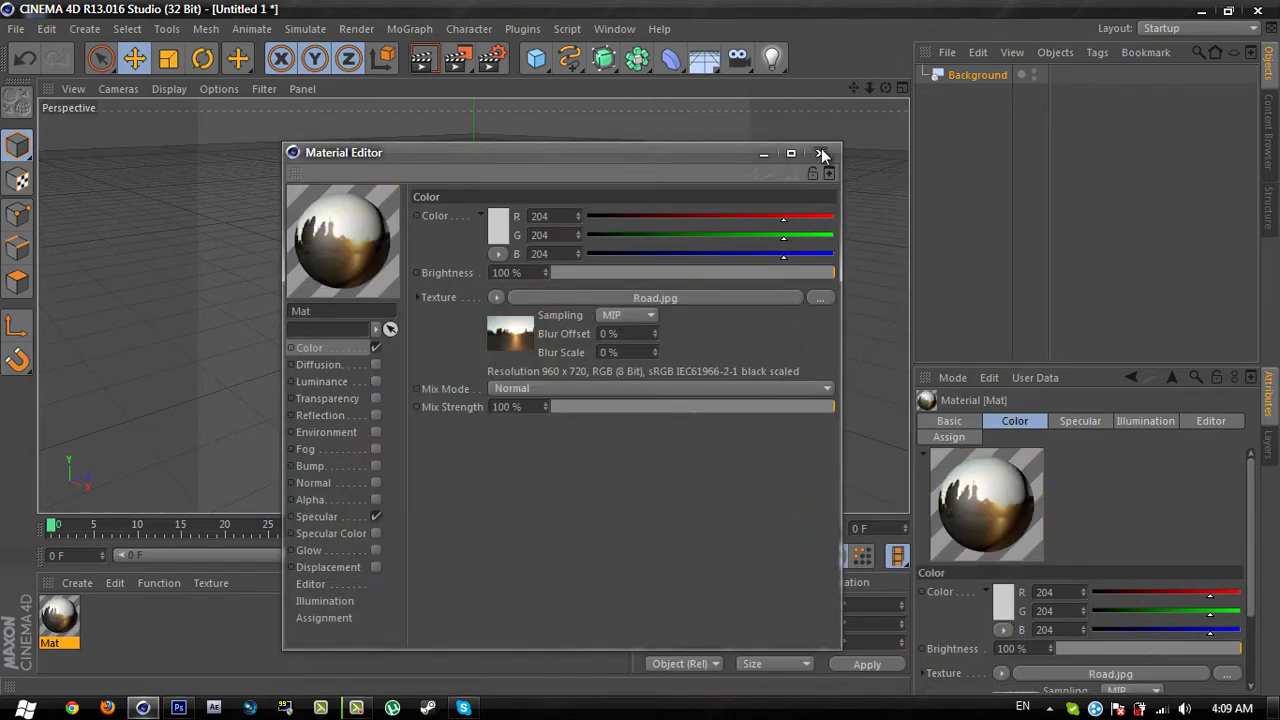
pyautogui.click(820, 152)
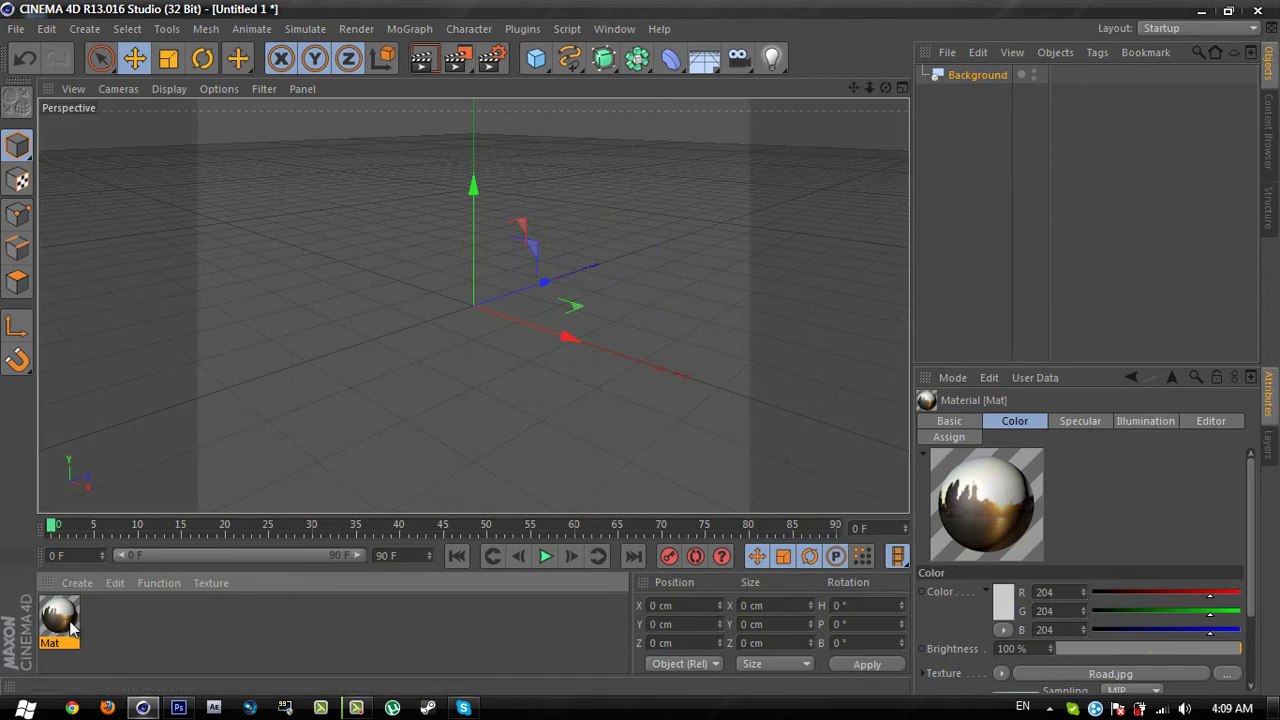
# - Apply the road material to the Background object and render the perspective view
pyautogui.moveTo(62, 615); pyautogui.dragTo(994, 69)
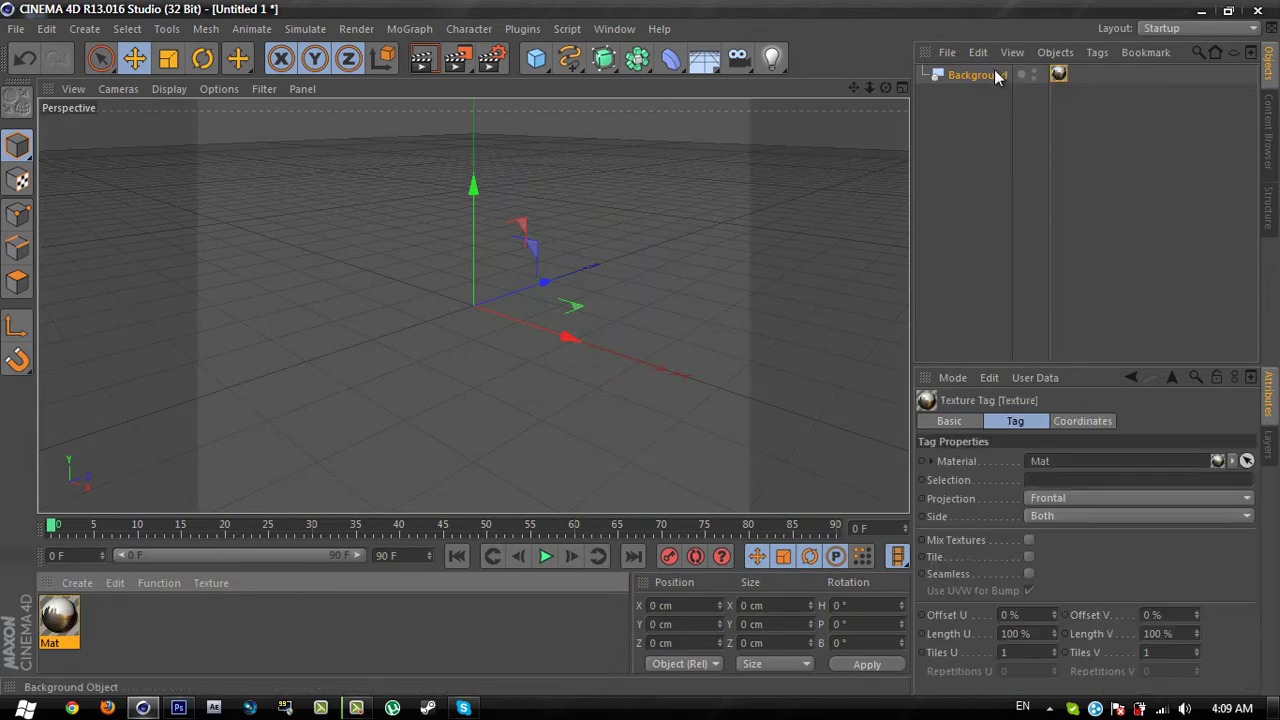
pyautogui.click(425, 62)
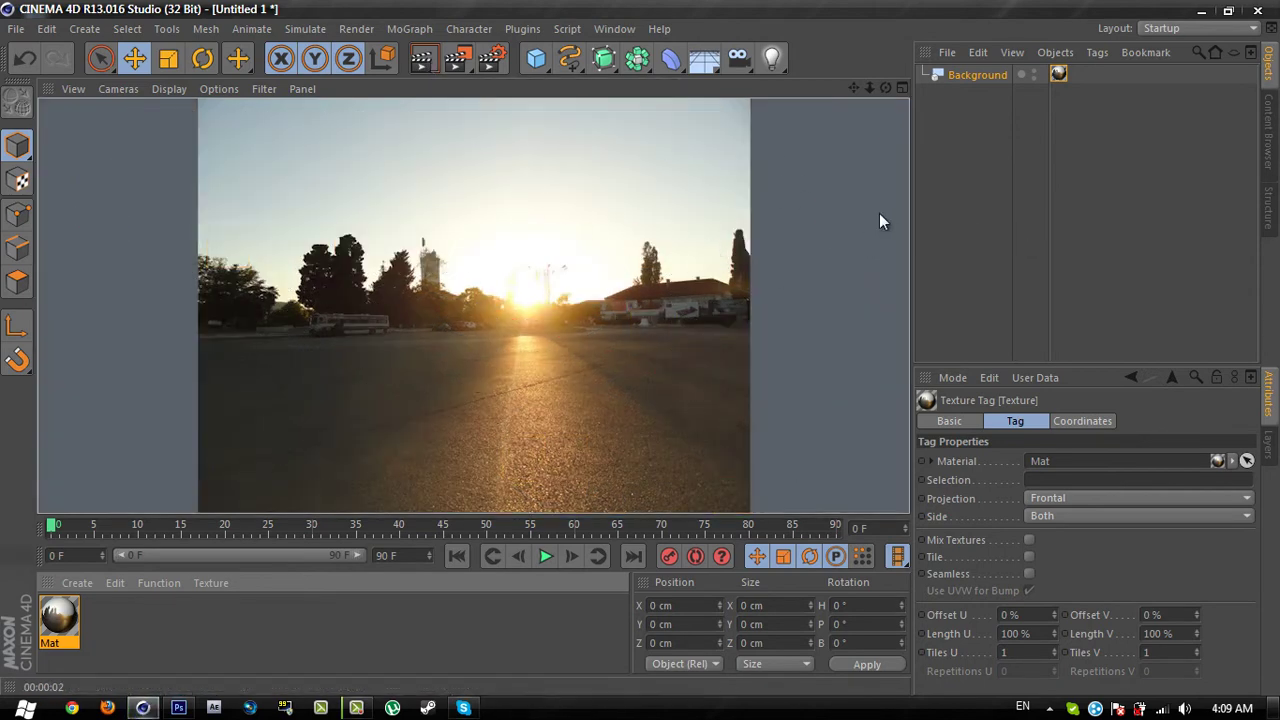
# - Add a Plane object and set its width and height to 1000 cm each
pyautogui.moveTo(536, 58); pyautogui.dragTo(691, 115)
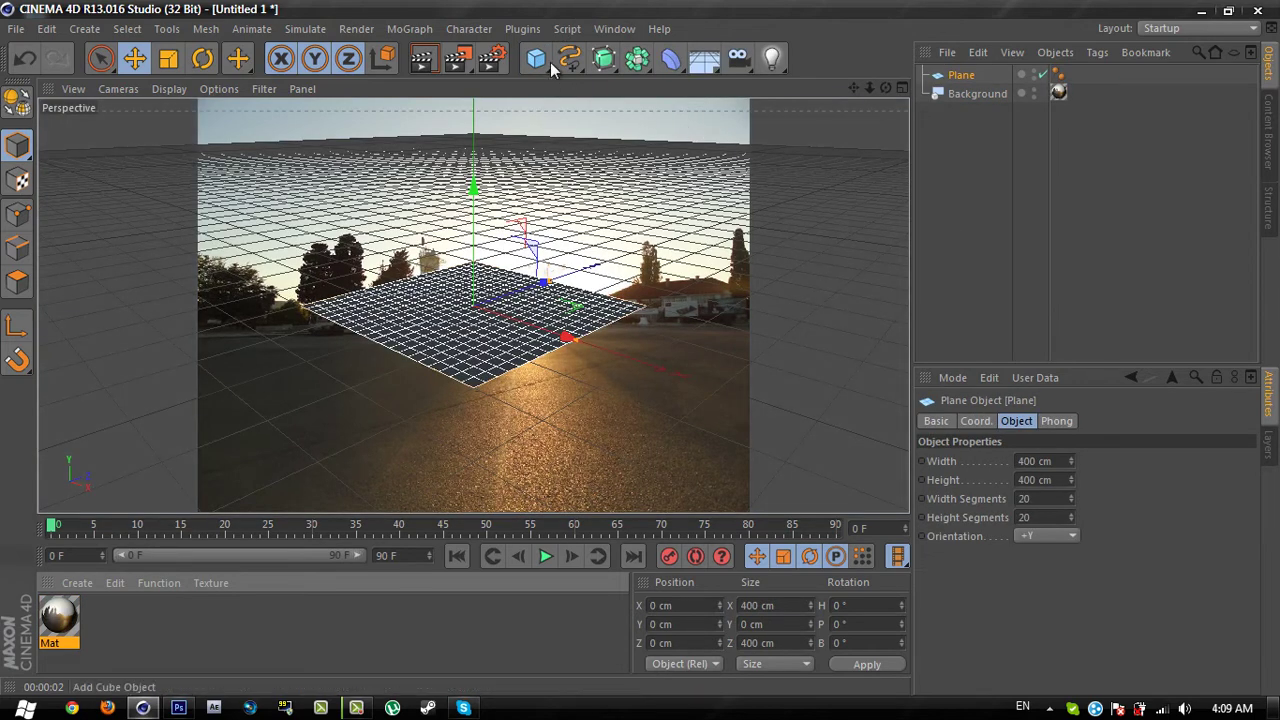
pyautogui.moveTo(536, 58)
pyautogui.mouseDown()
pyautogui.moveTo(691, 115)
pyautogui.moveTo(536, 58)
pyautogui.mouseUp()
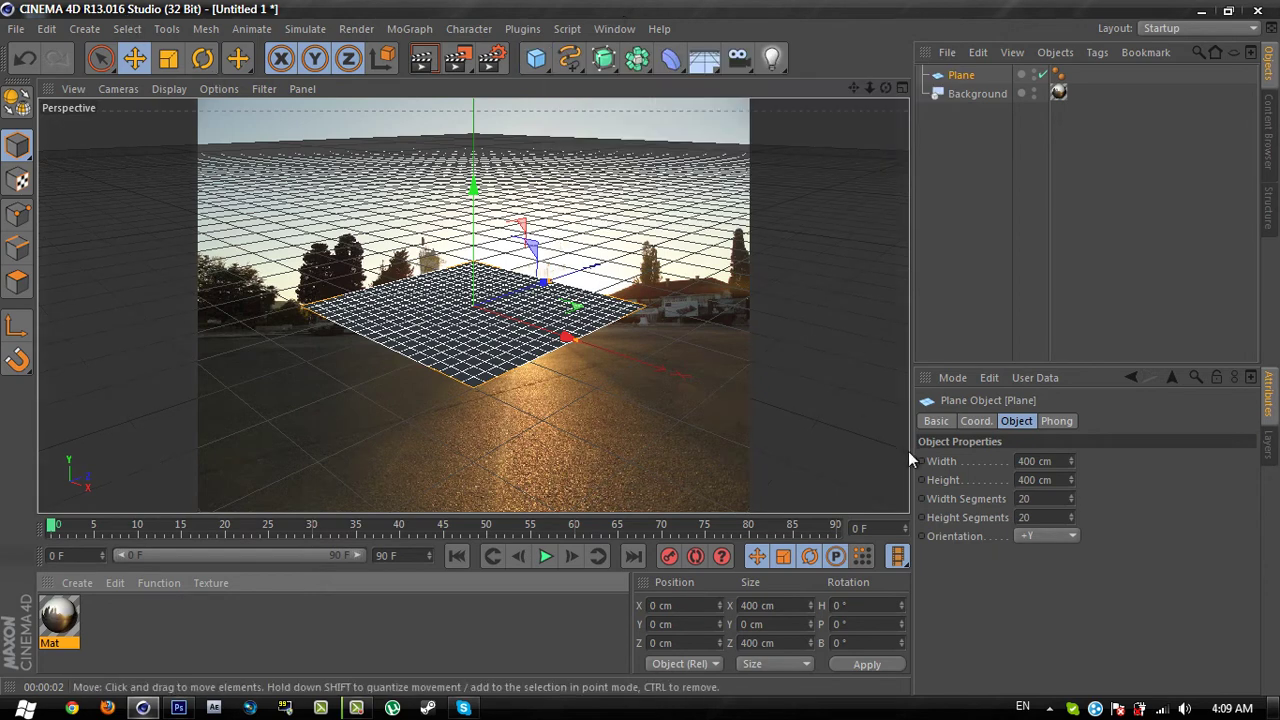
pyautogui.click(1059, 462)
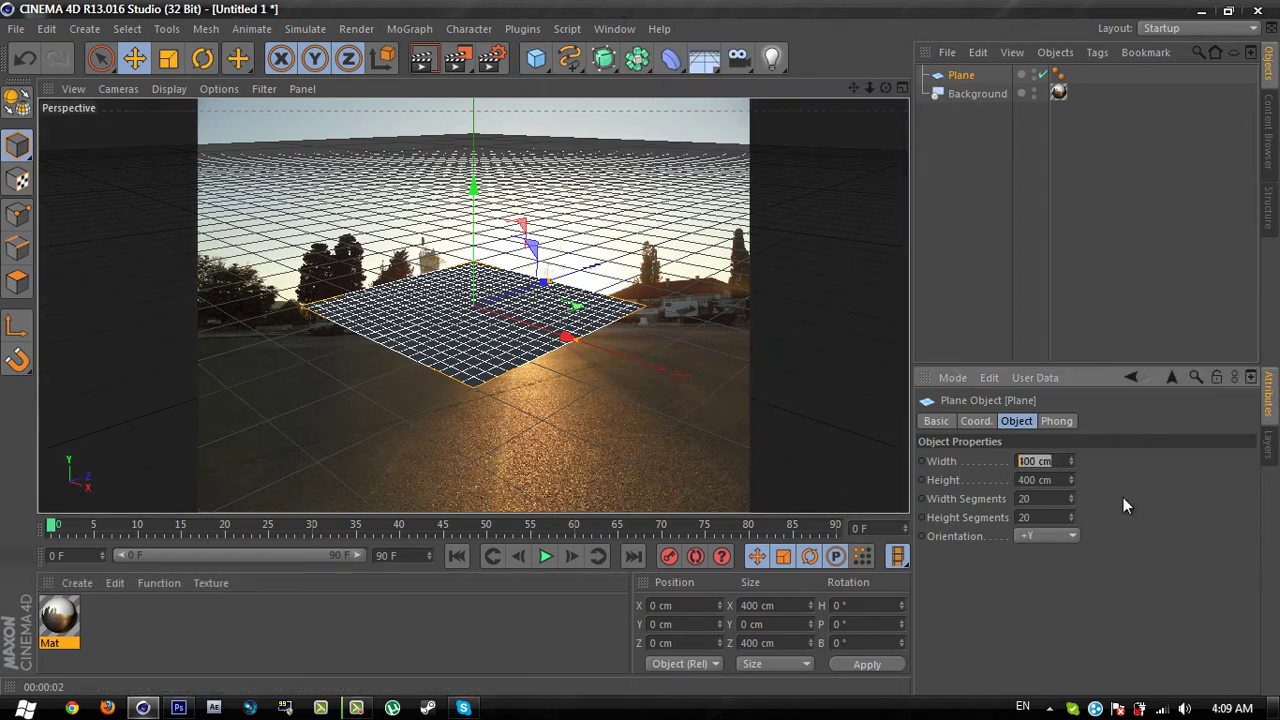
pyautogui.write('1000')
pyautogui.press('Tab')
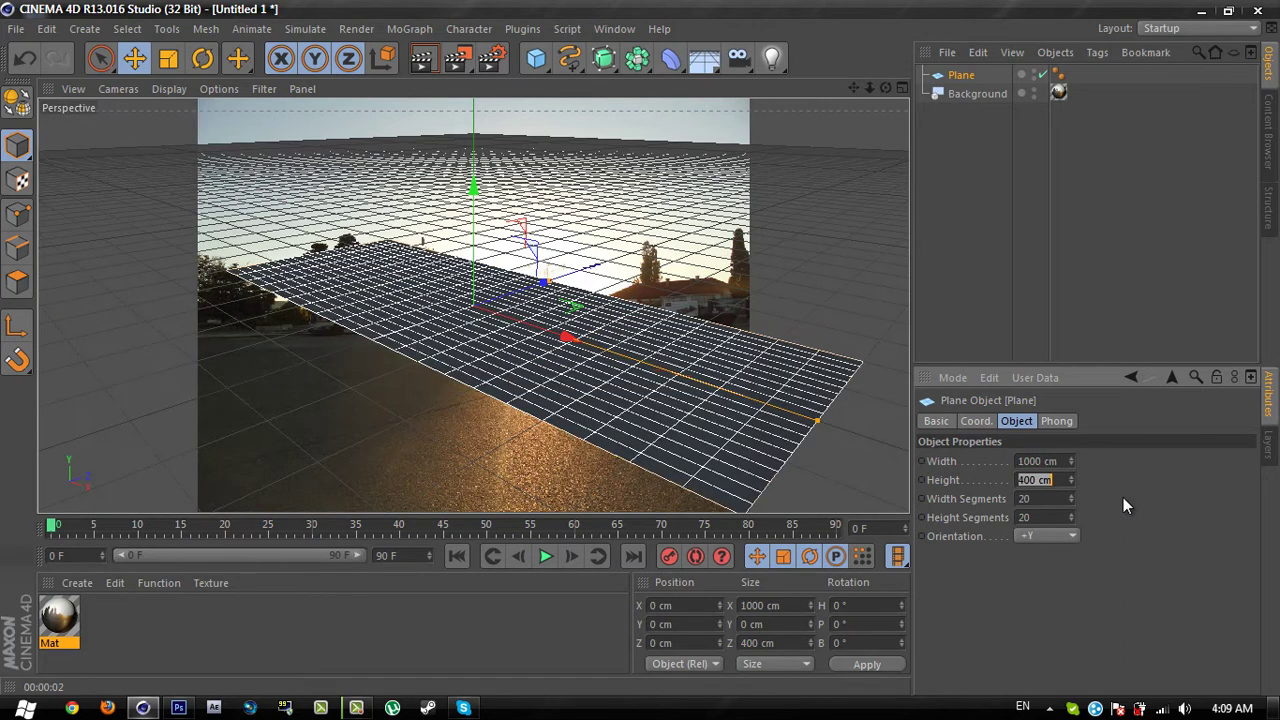
pyautogui.write('1000')
pyautogui.press('Return')
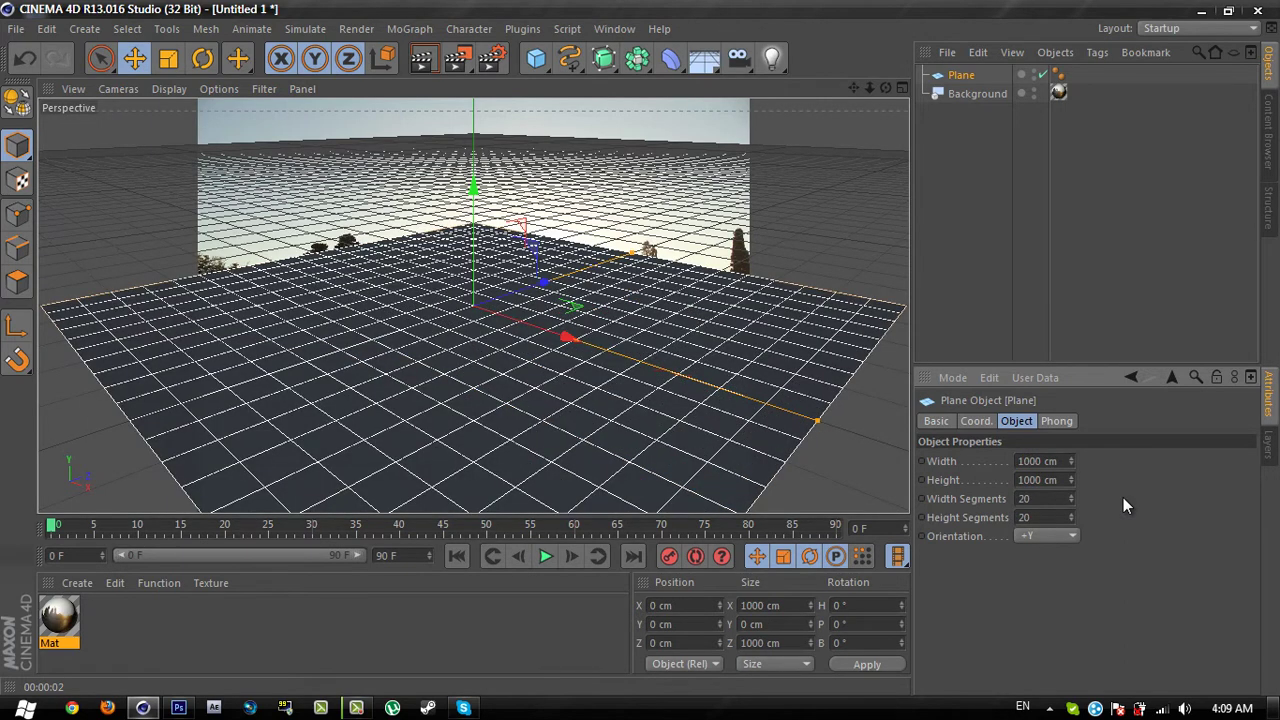
# - Rotate the plane to a heading of about -45° and lower it to about -284 cm in Y
pyautogui.click(203, 60)
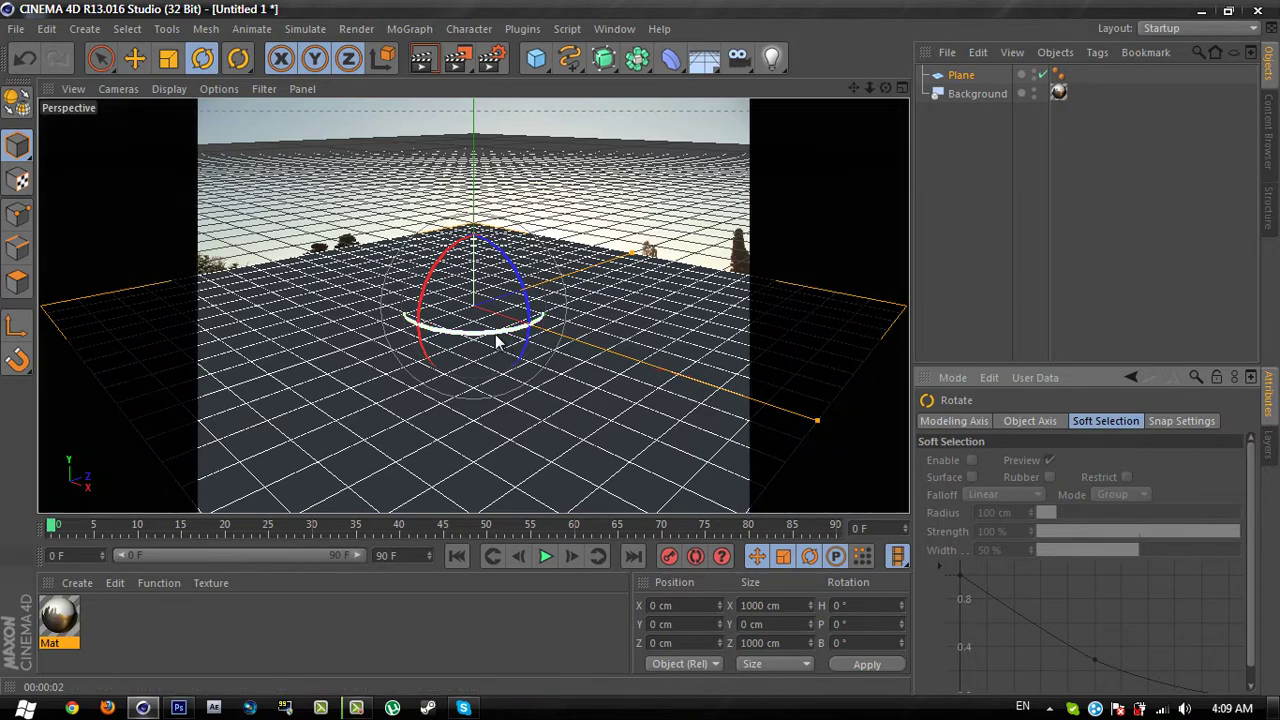
pyautogui.moveTo(497, 340); pyautogui.dragTo(420, 345)
pyautogui.click(135, 58)
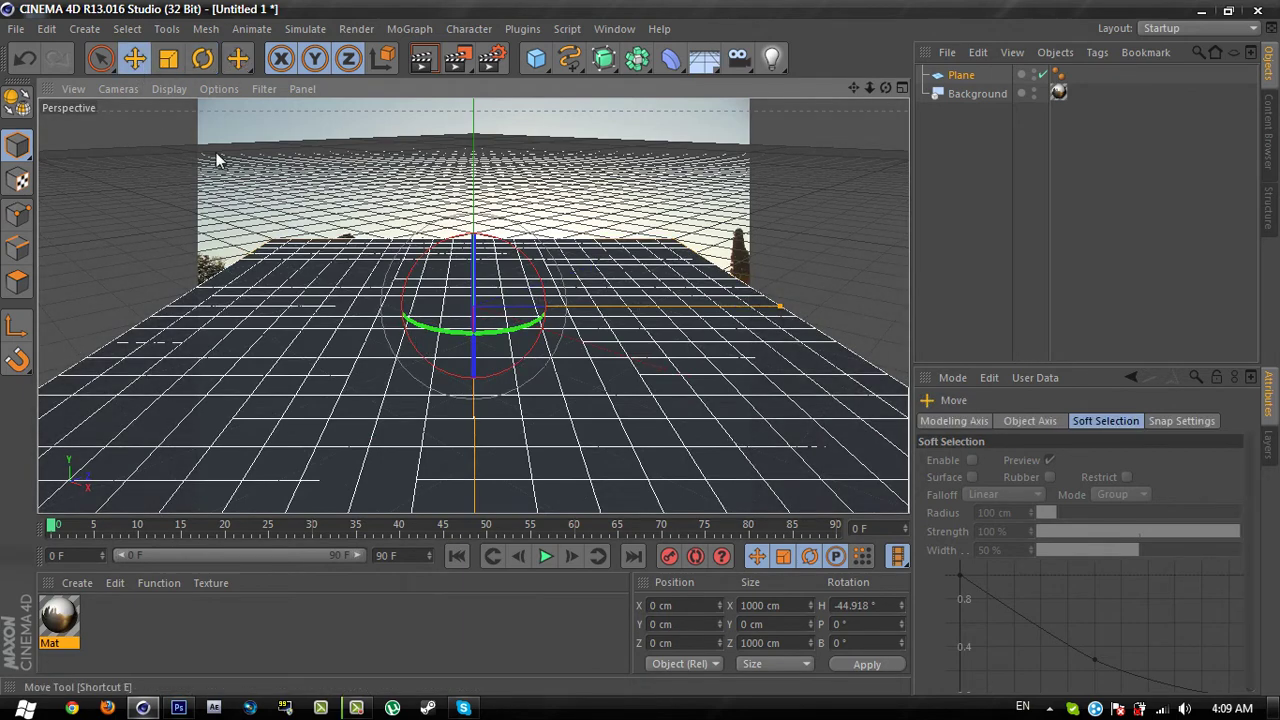
pyautogui.moveTo(478, 226); pyautogui.dragTo(454, 362)
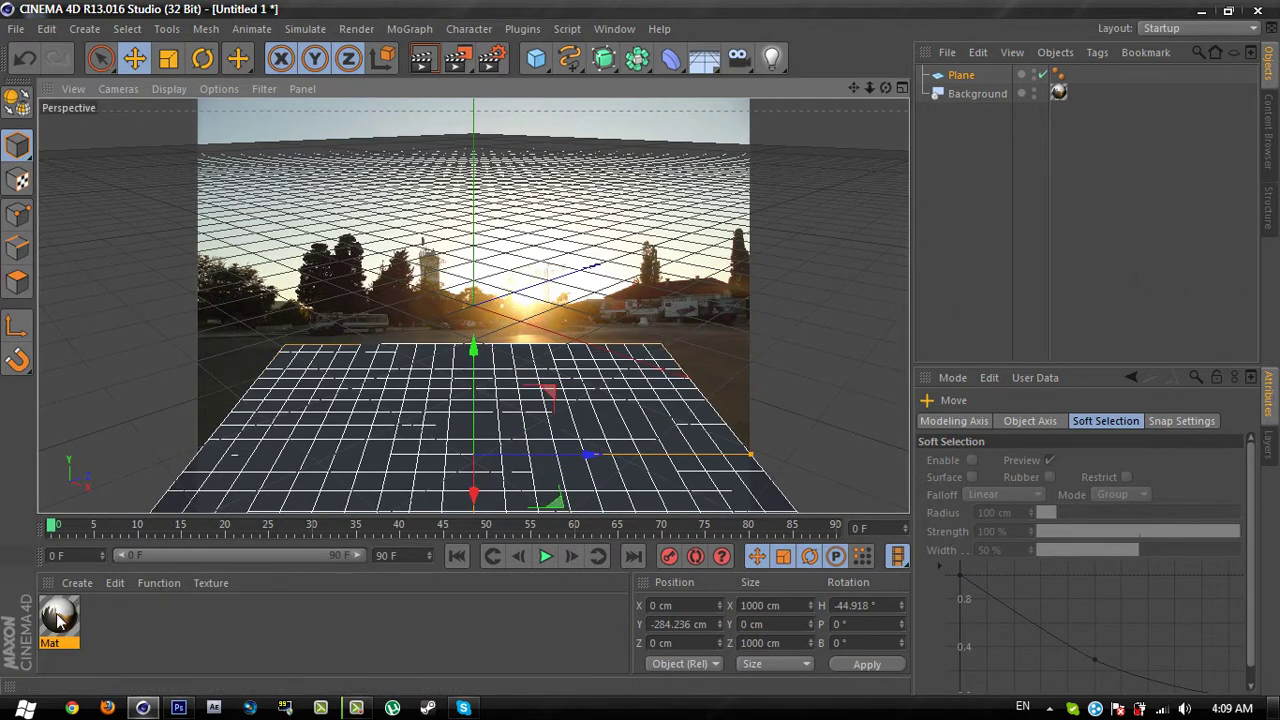
# - Apply the road material to the plane and set its texture projection to Frontal
pyautogui.moveTo(58, 618); pyautogui.dragTo(962, 80)
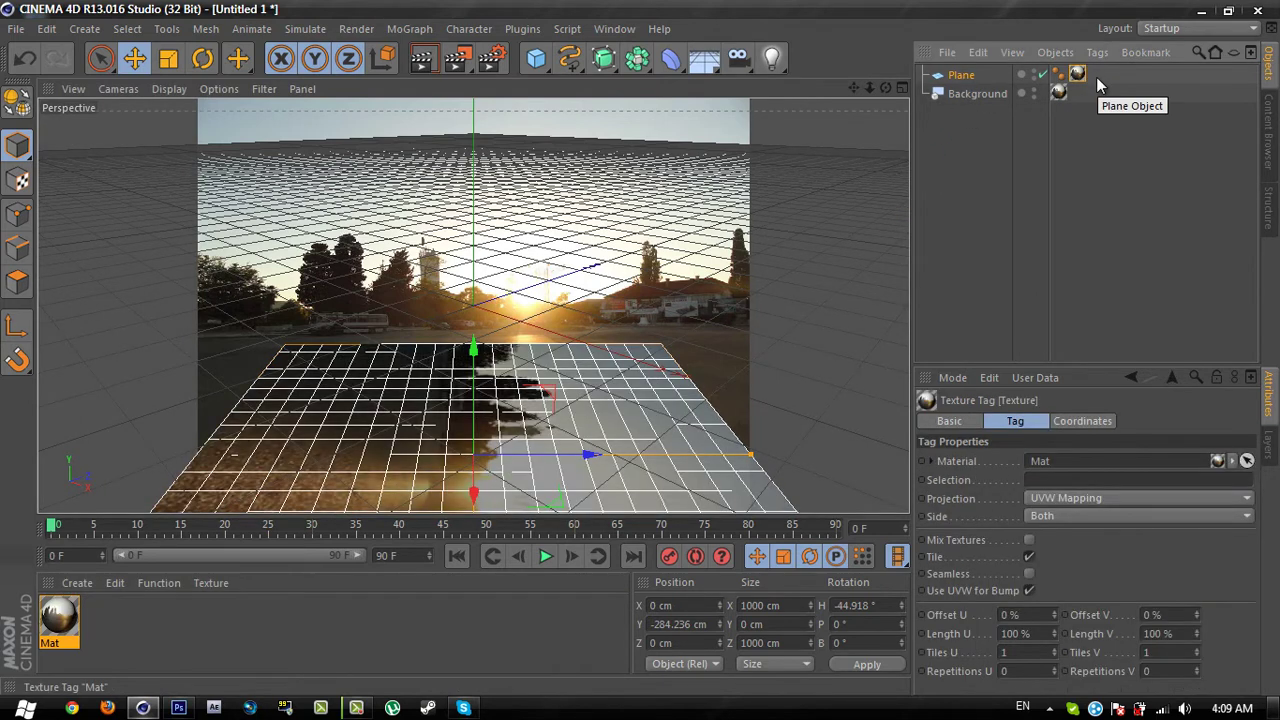
pyautogui.click(1058, 500)
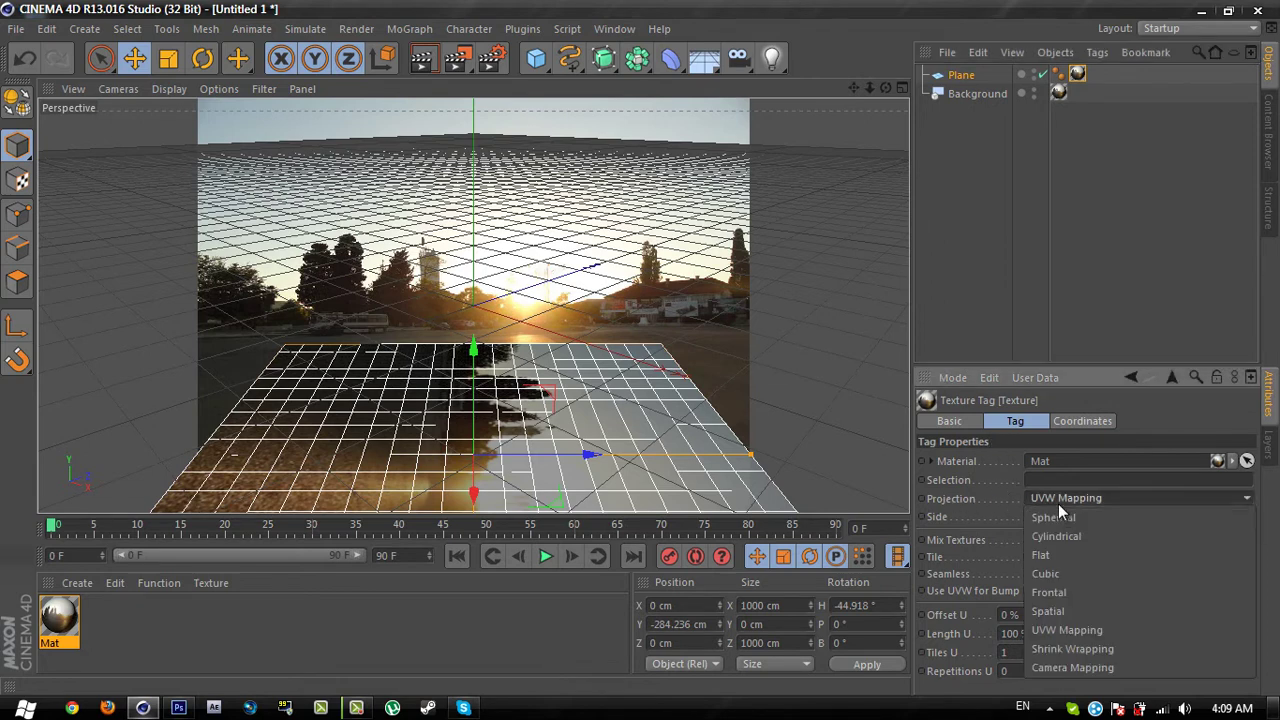
pyautogui.click(1061, 591)
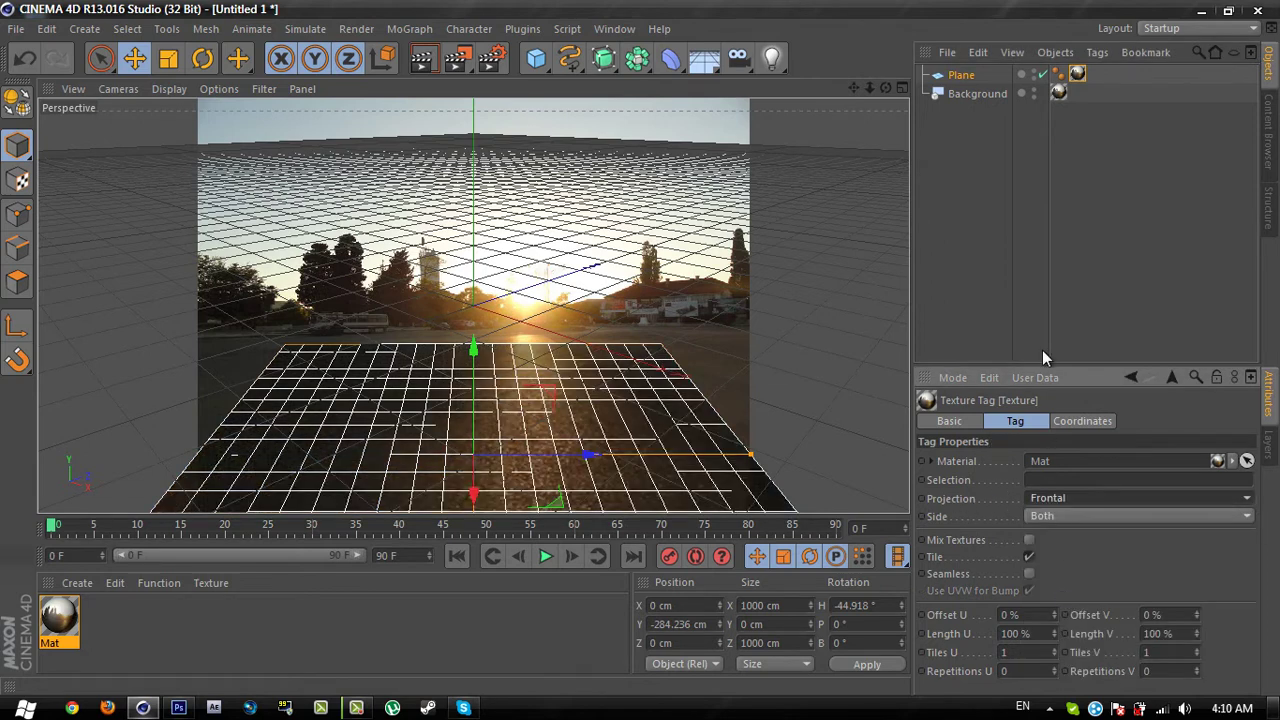
# - Add a Compositing tag with Compositing Background enabled to the plane and render the perspective view
pyautogui.click(960, 79)
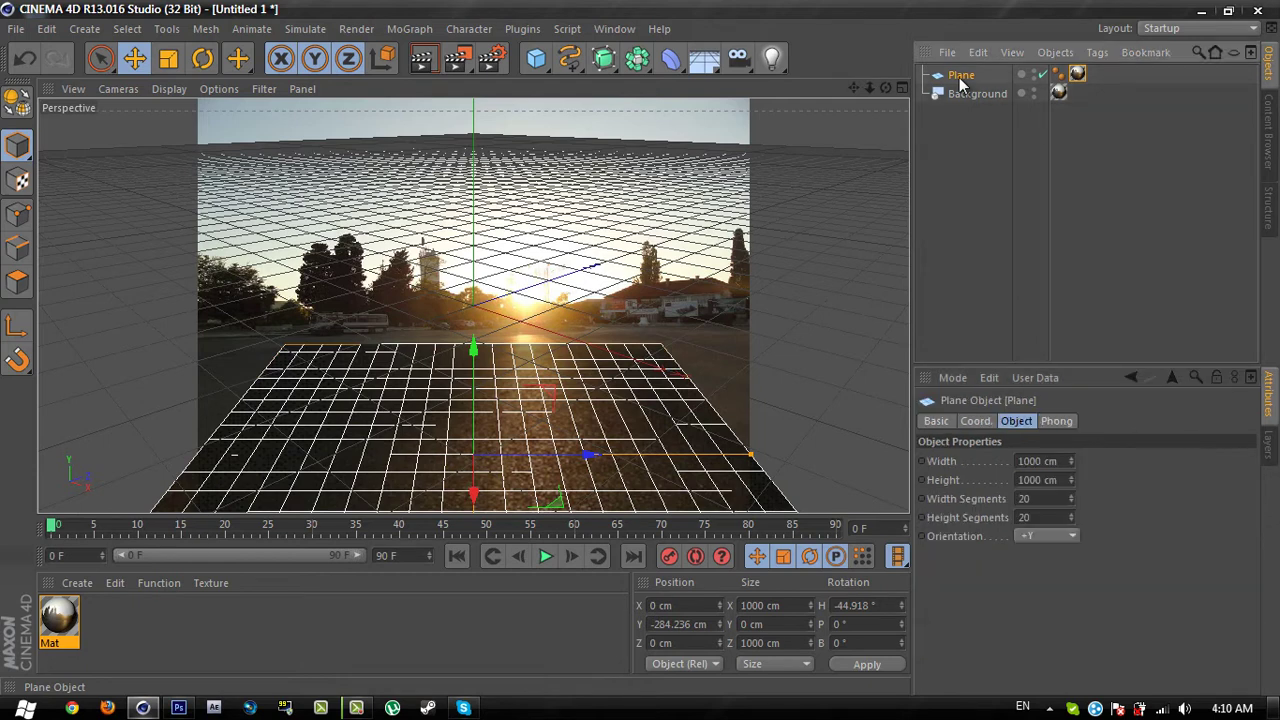
pyautogui.rightClick(958, 80)
pyautogui.moveTo(1001, 62)
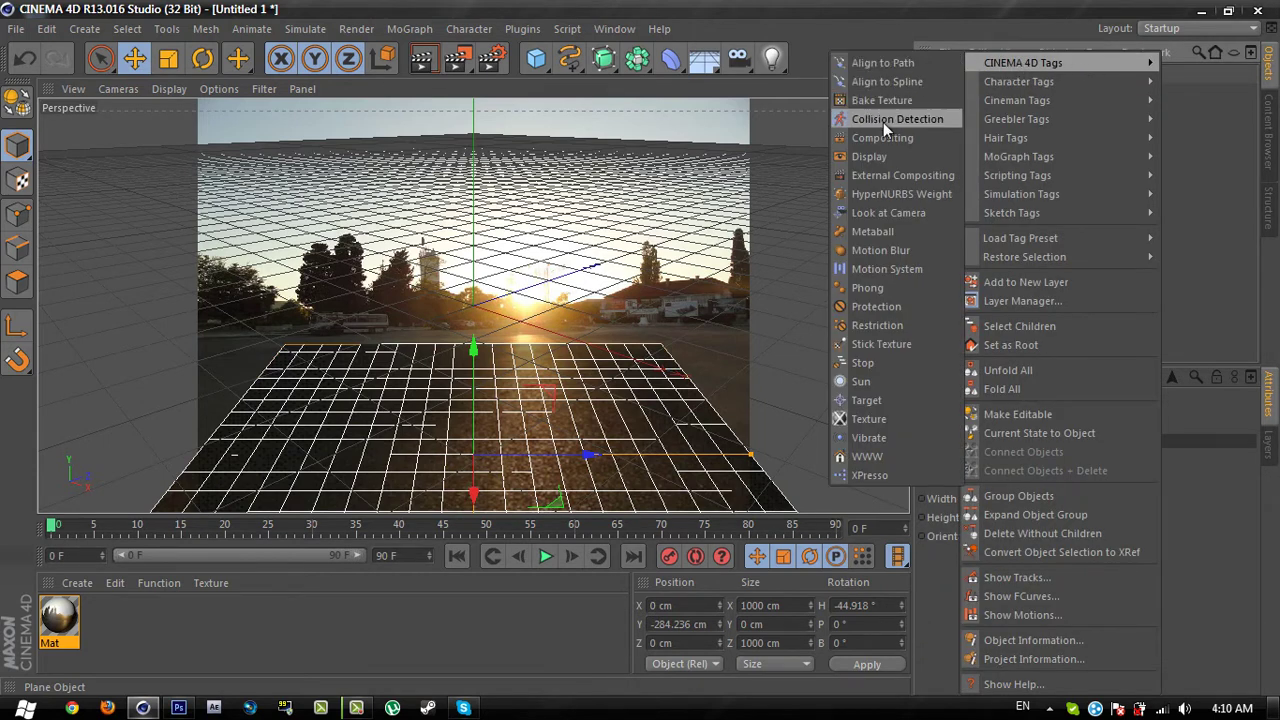
pyautogui.click(948, 139)
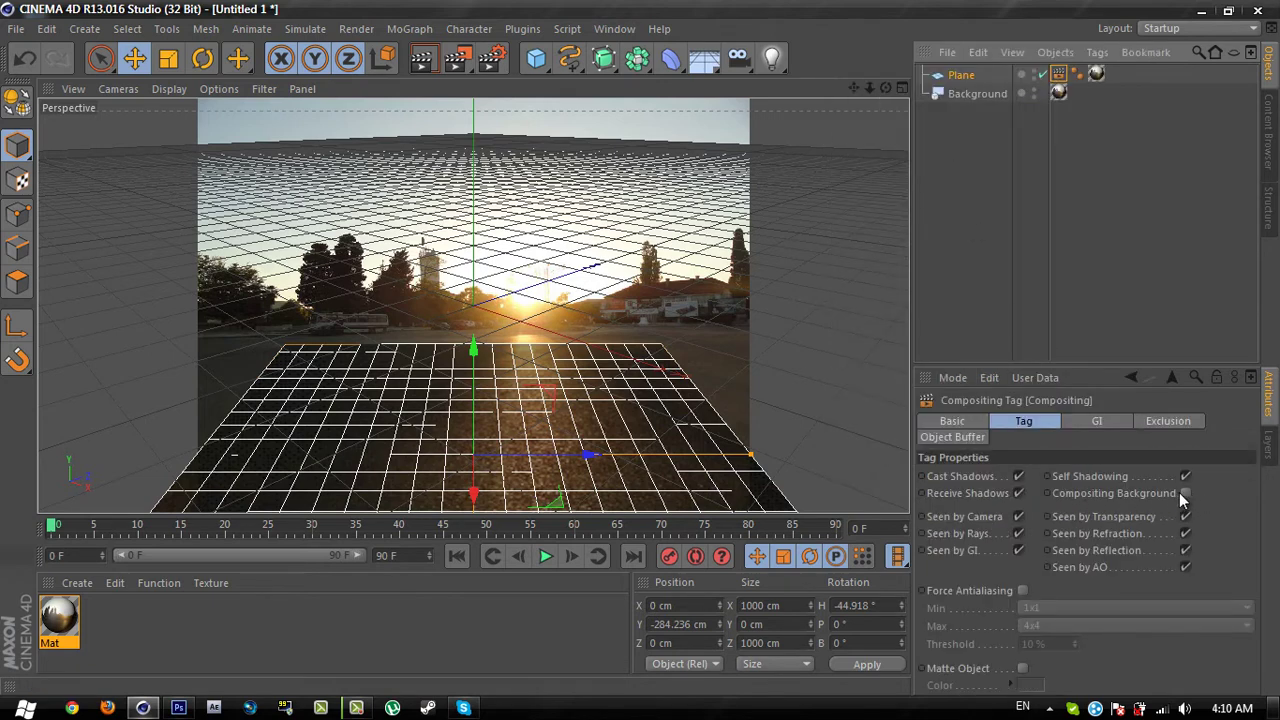
pyautogui.click(1184, 494)
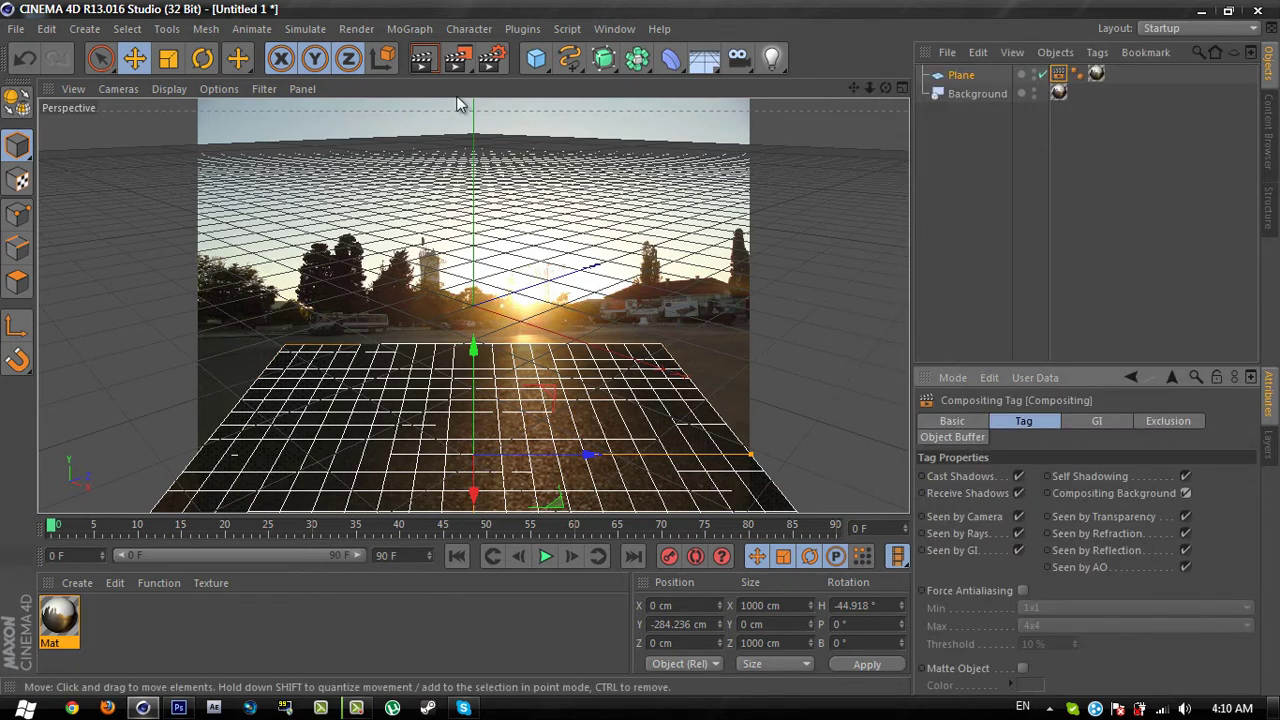
pyautogui.click(421, 58)
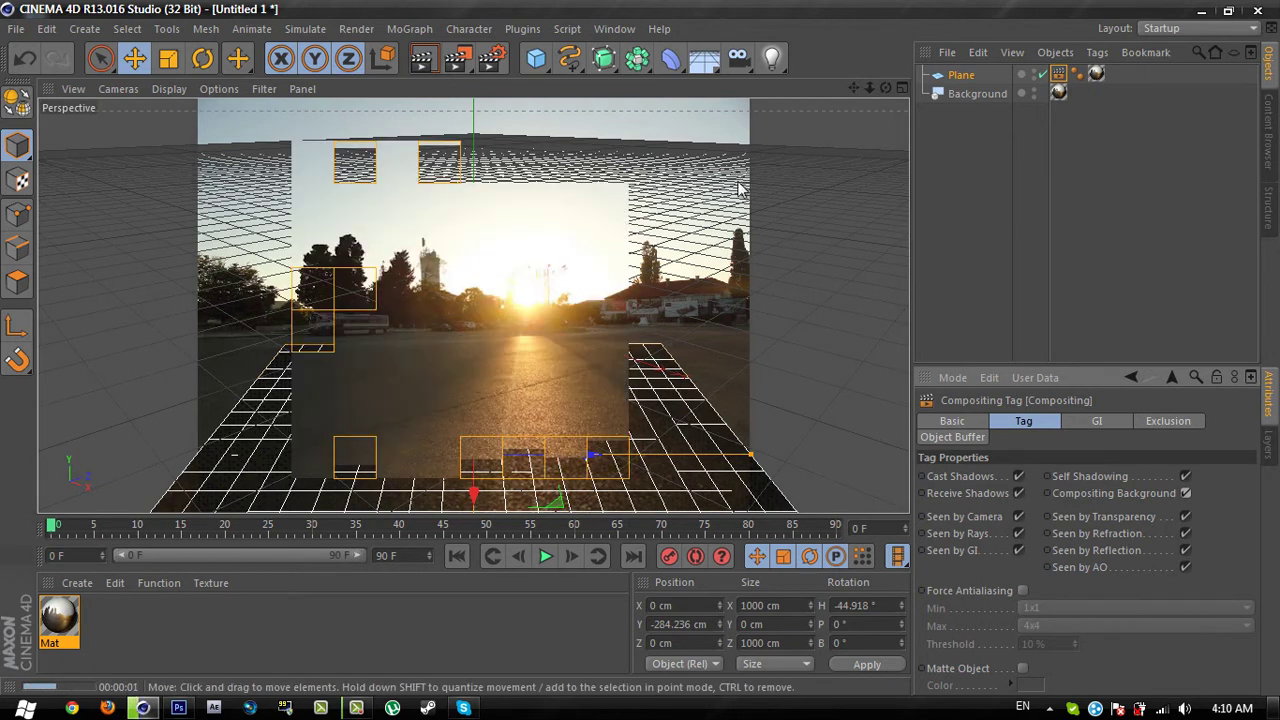
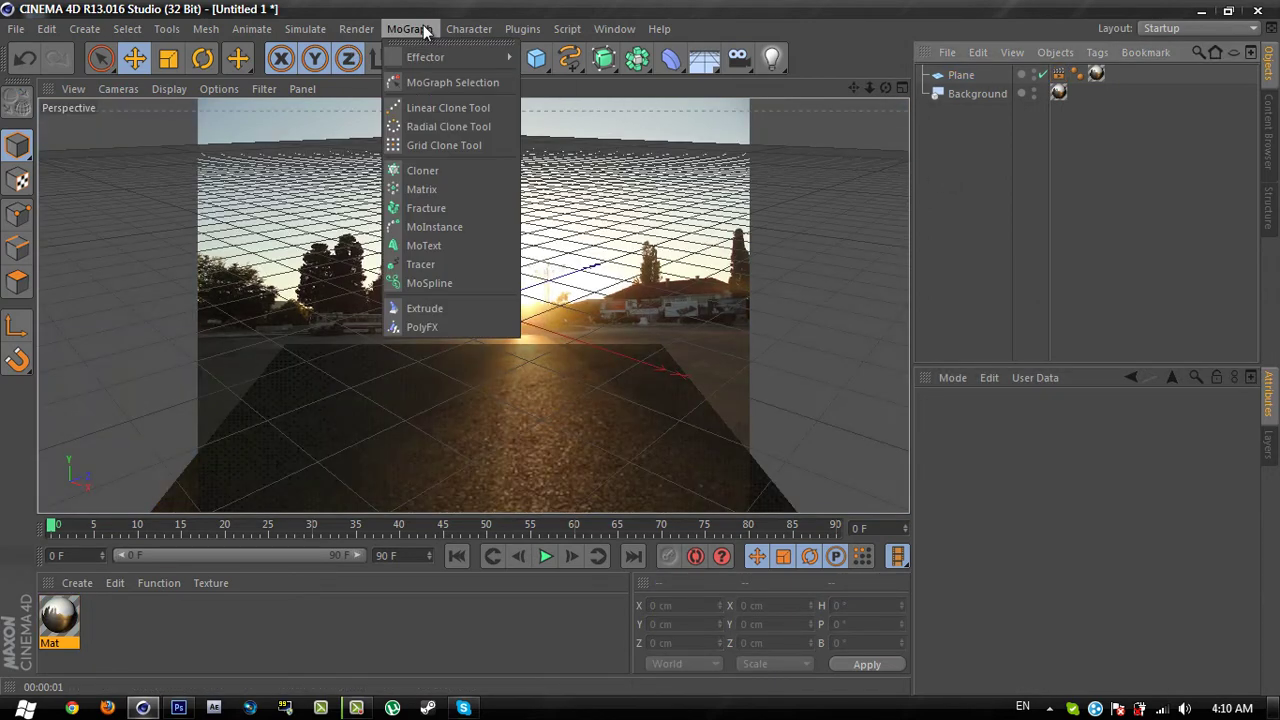
# - Add a MoText object reading FEZO and set its depth to 50
pyautogui.click(428, 246)
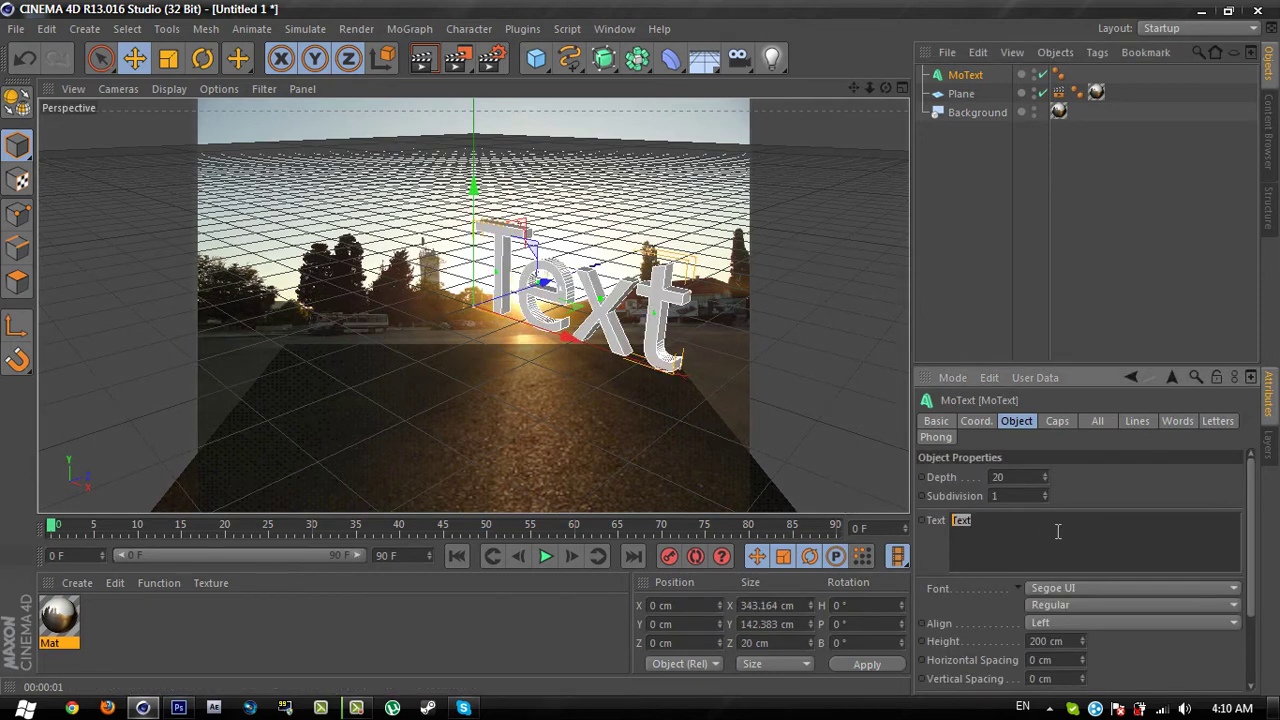
pyautogui.write('FE')
pyautogui.doubleClick(1028, 475)
pyautogui.write('50')
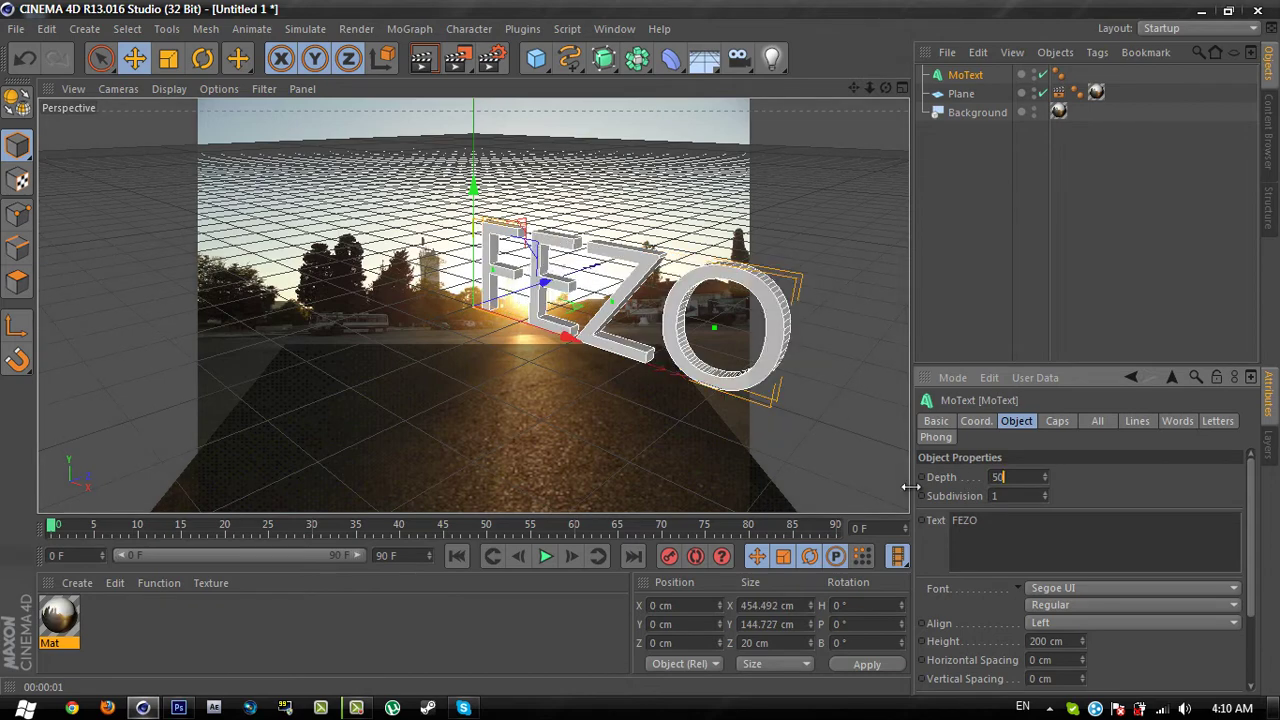
pyautogui.press('Return')
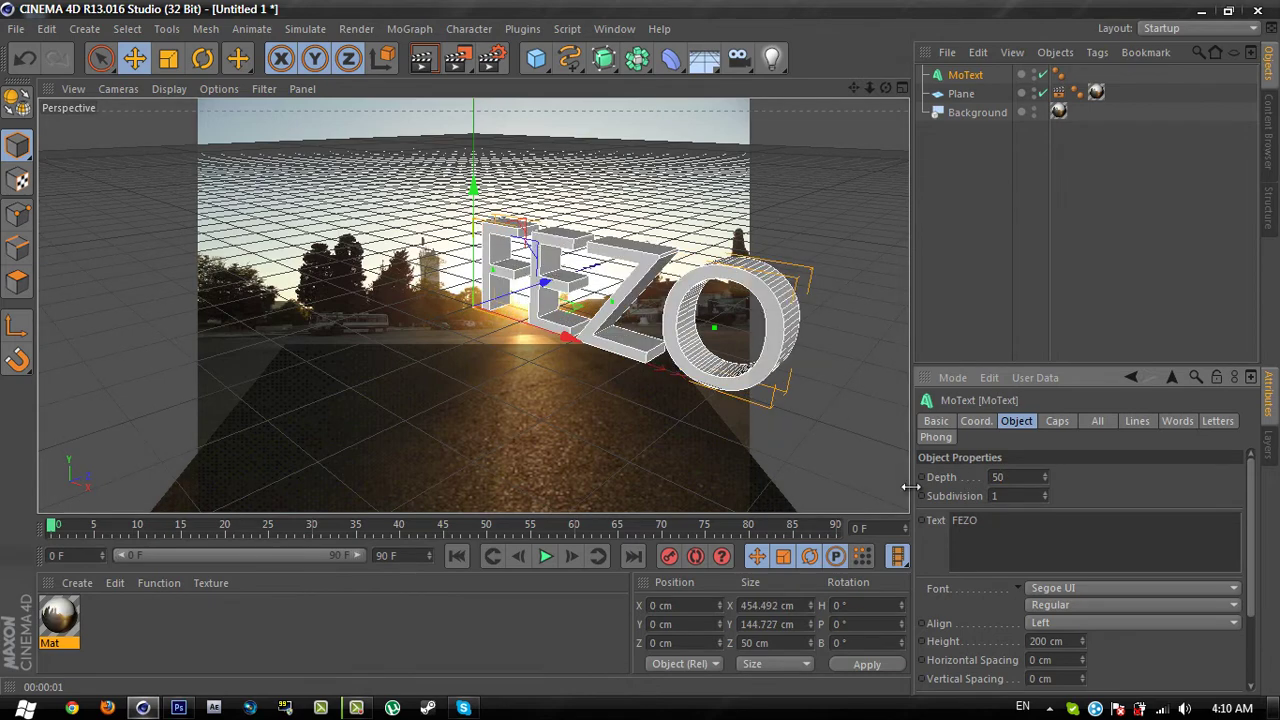
# - Set the MoText alignment to Middle and dismiss the Windows color scheme prompt without choosing an option
pyautogui.click(1040, 623)
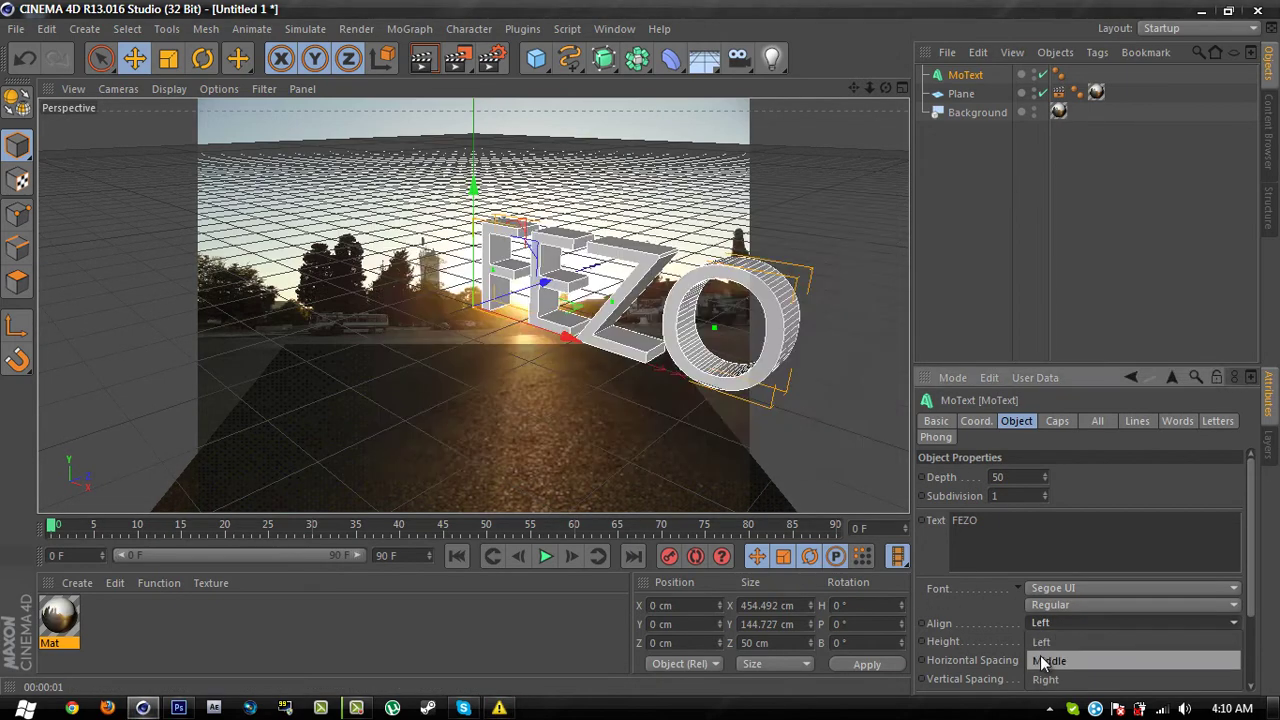
pyautogui.click(1045, 660)
pyautogui.click(508, 707)
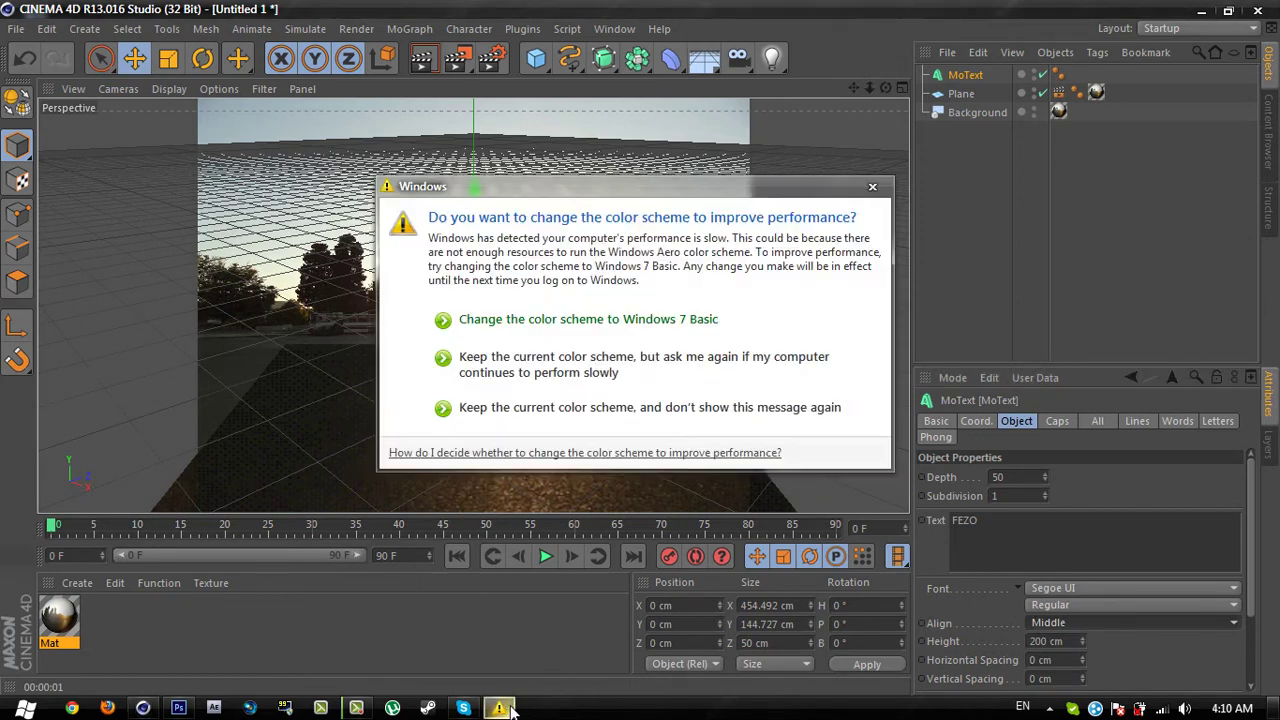
pyautogui.click(872, 184)
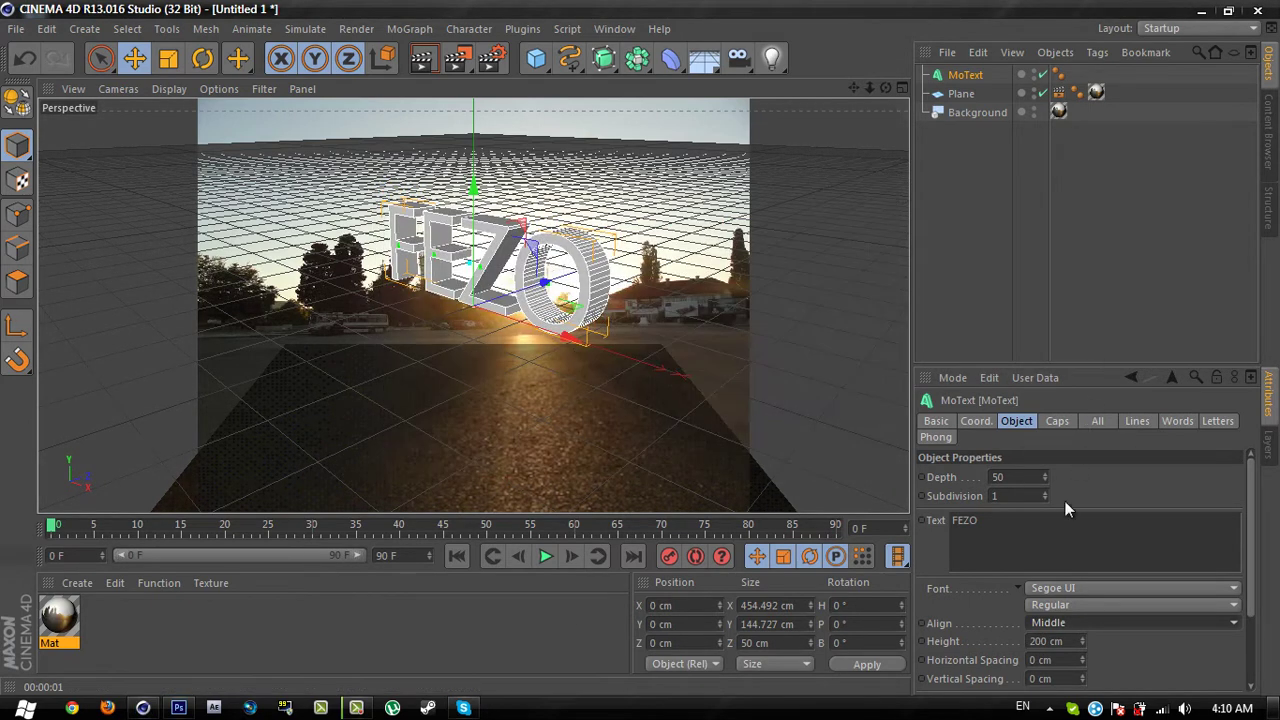
# - Change the MoText font to Walkway Oblique UltraBold
pyautogui.click(1053, 589)
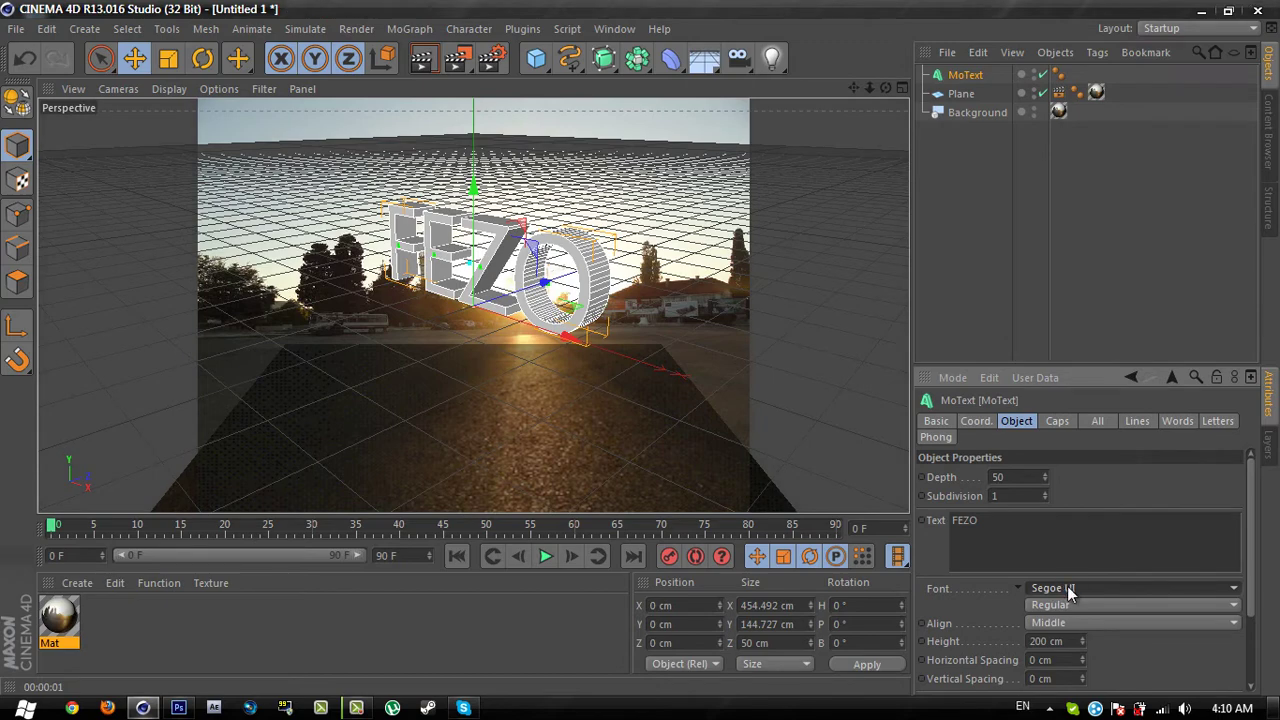
pyautogui.scroll(-15, 1125, 505)
pyautogui.scroll(2, 1125, 507)
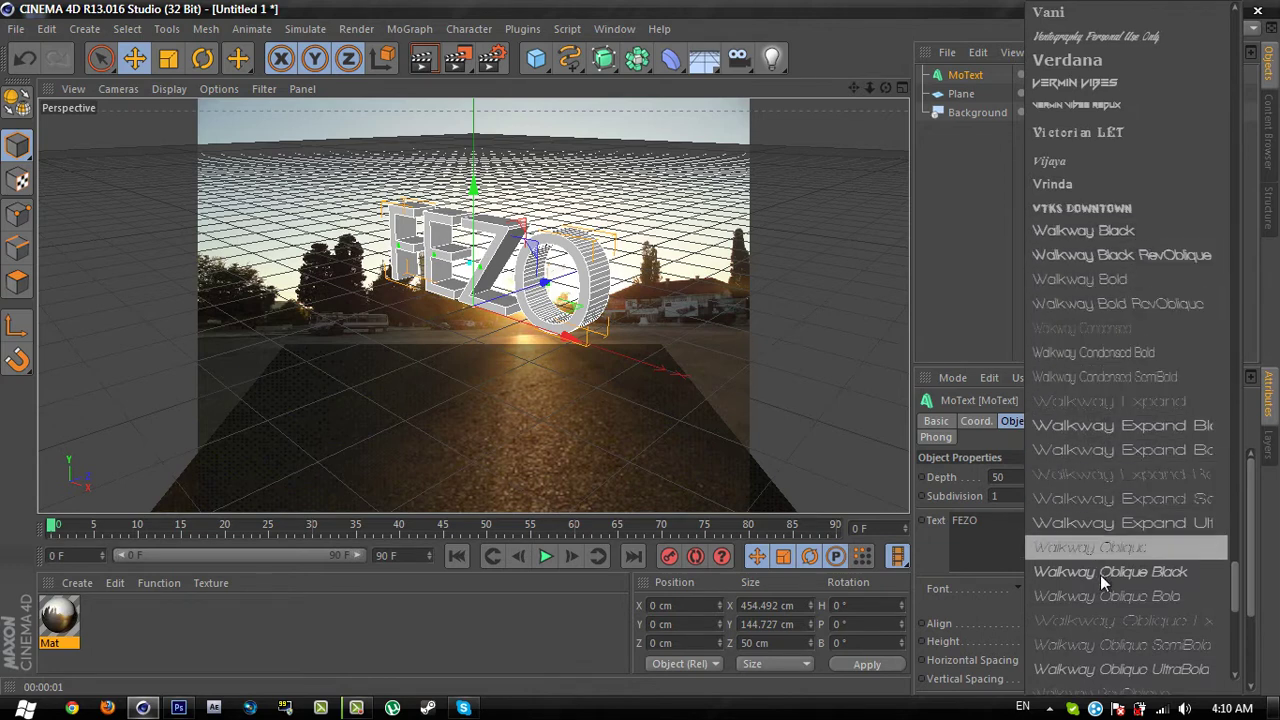
pyautogui.click(1087, 671)
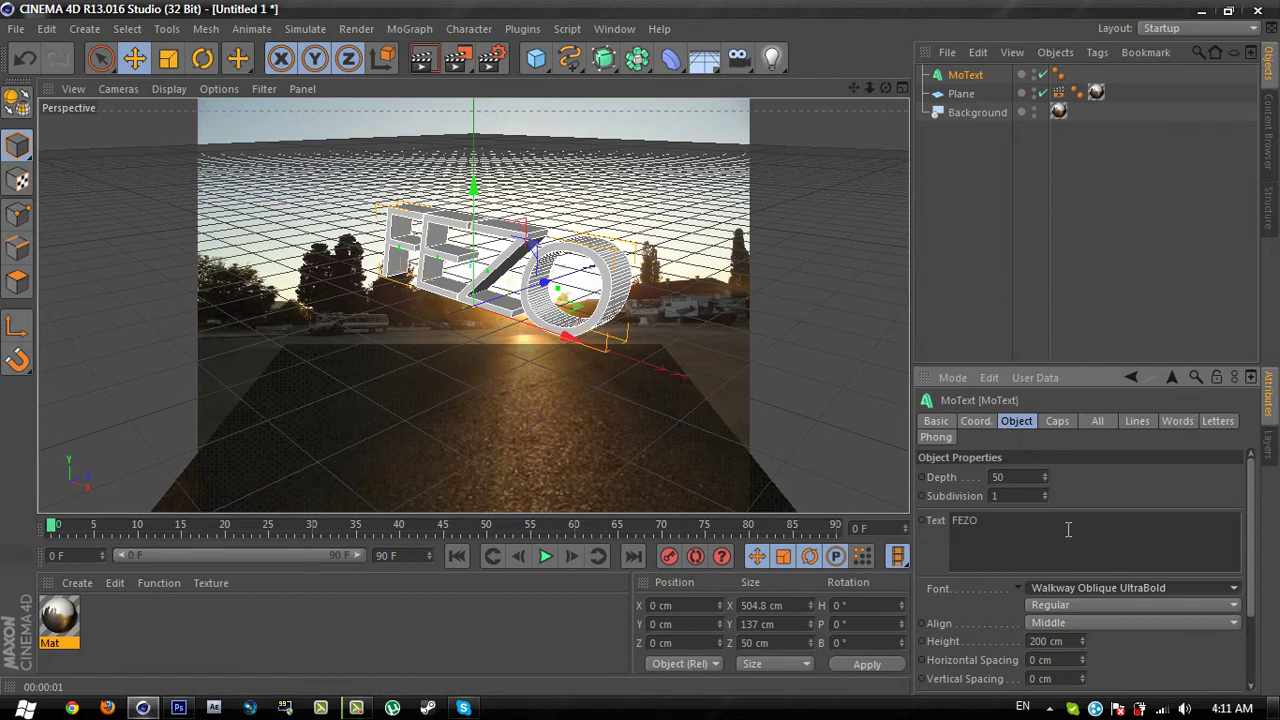
# - Set both the start and end caps of the MoText to Fillet Cap
pyautogui.click(1056, 423)
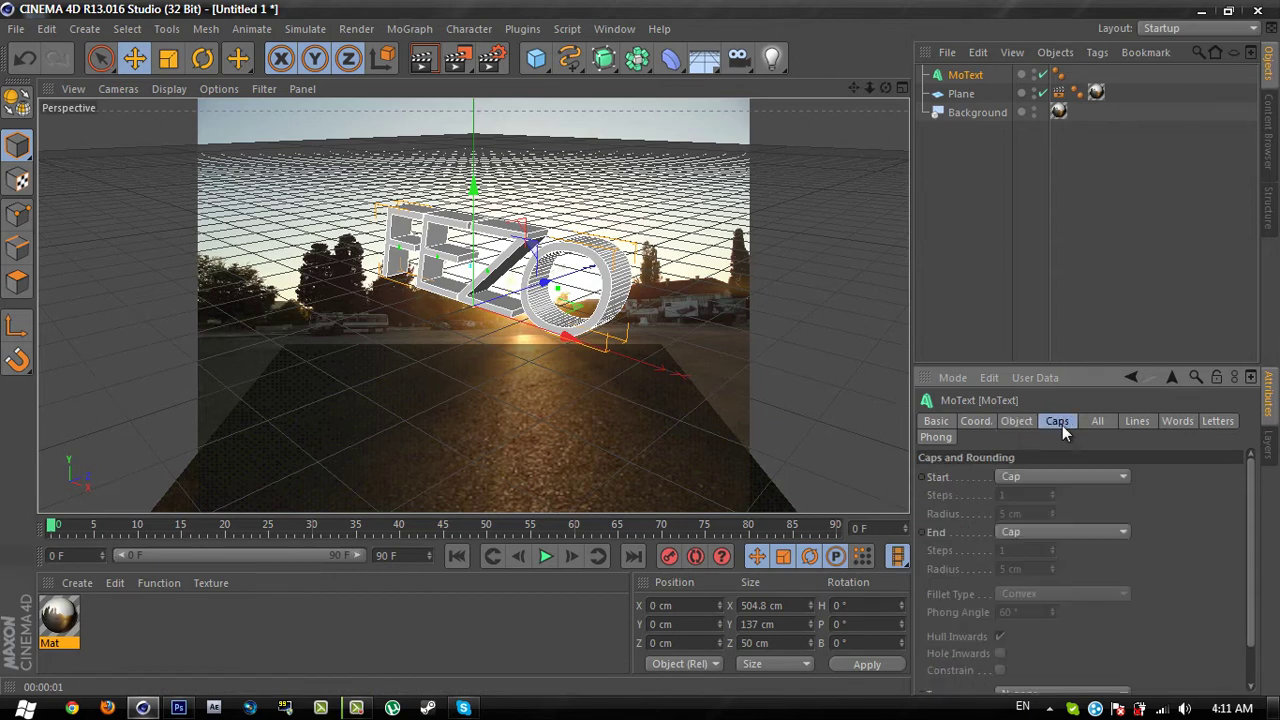
pyautogui.click(1019, 479)
pyautogui.click(1019, 551)
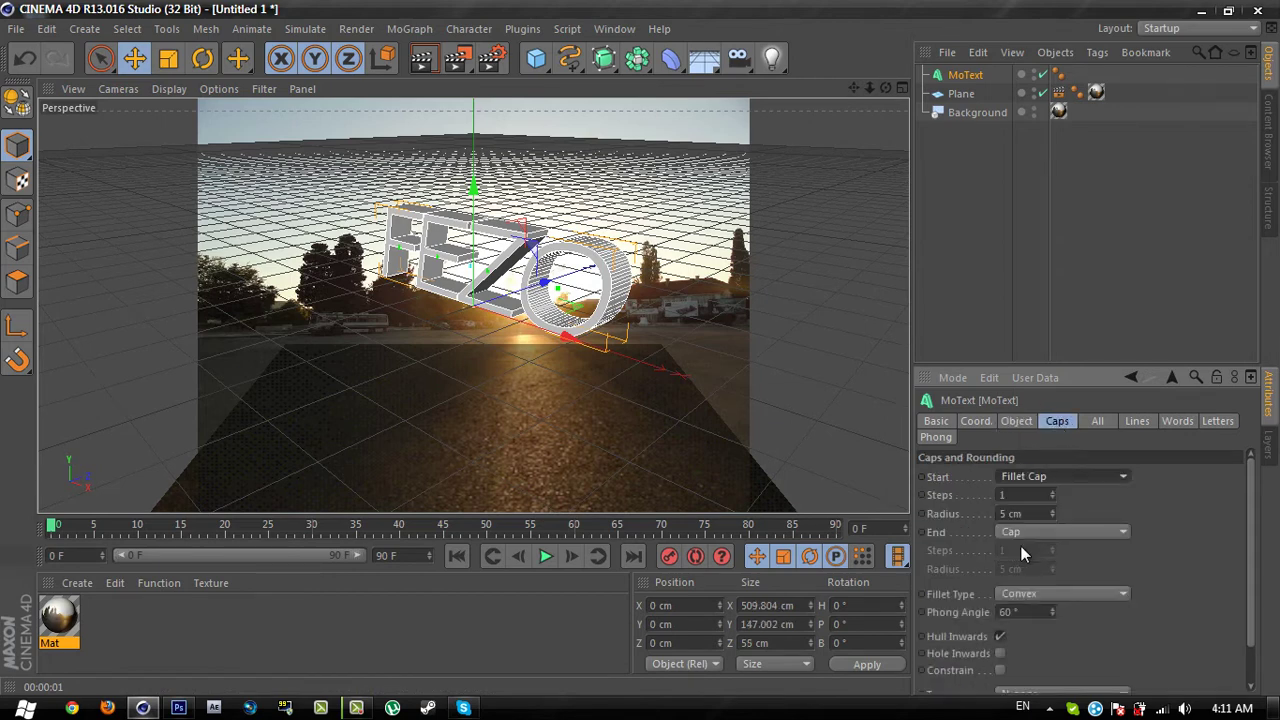
pyautogui.click(1033, 532)
pyautogui.click(1085, 607)
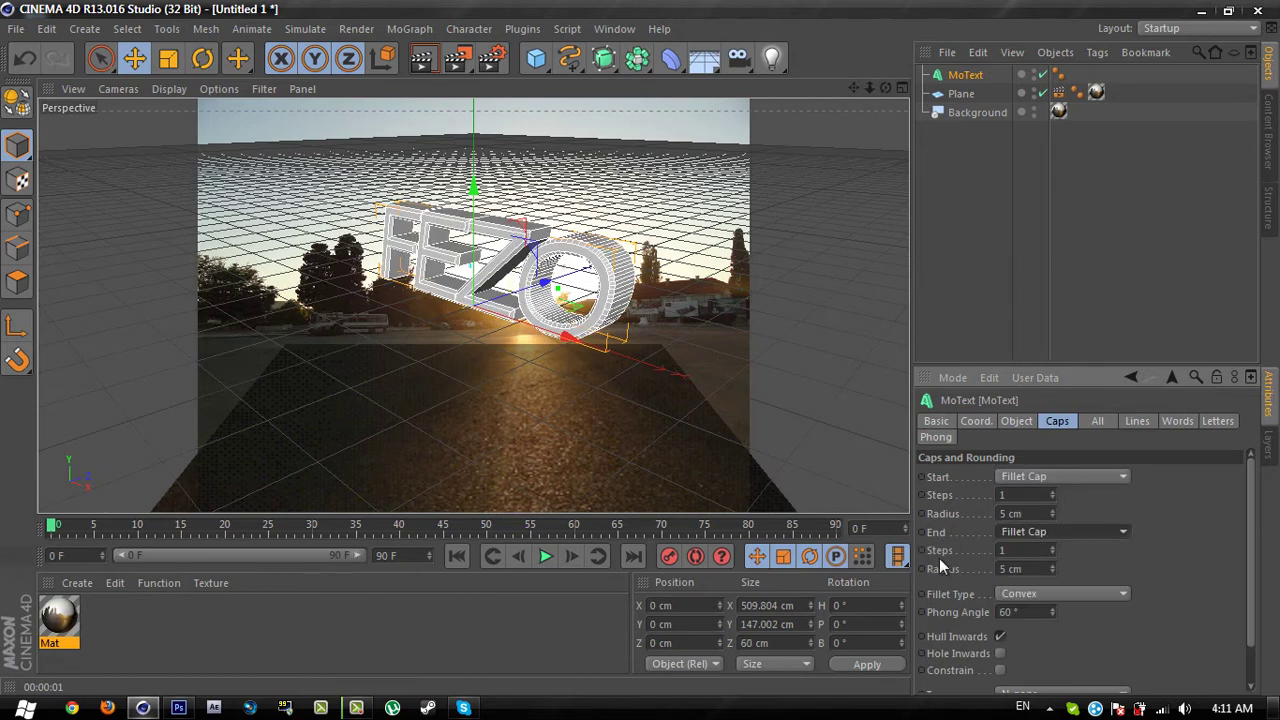
# - Set the fillet radius of the MoText's start and end caps to 2 cm each
pyautogui.click(1030, 569)
pyautogui.write('2')
pyautogui.click(1030, 513)
pyautogui.write('2')
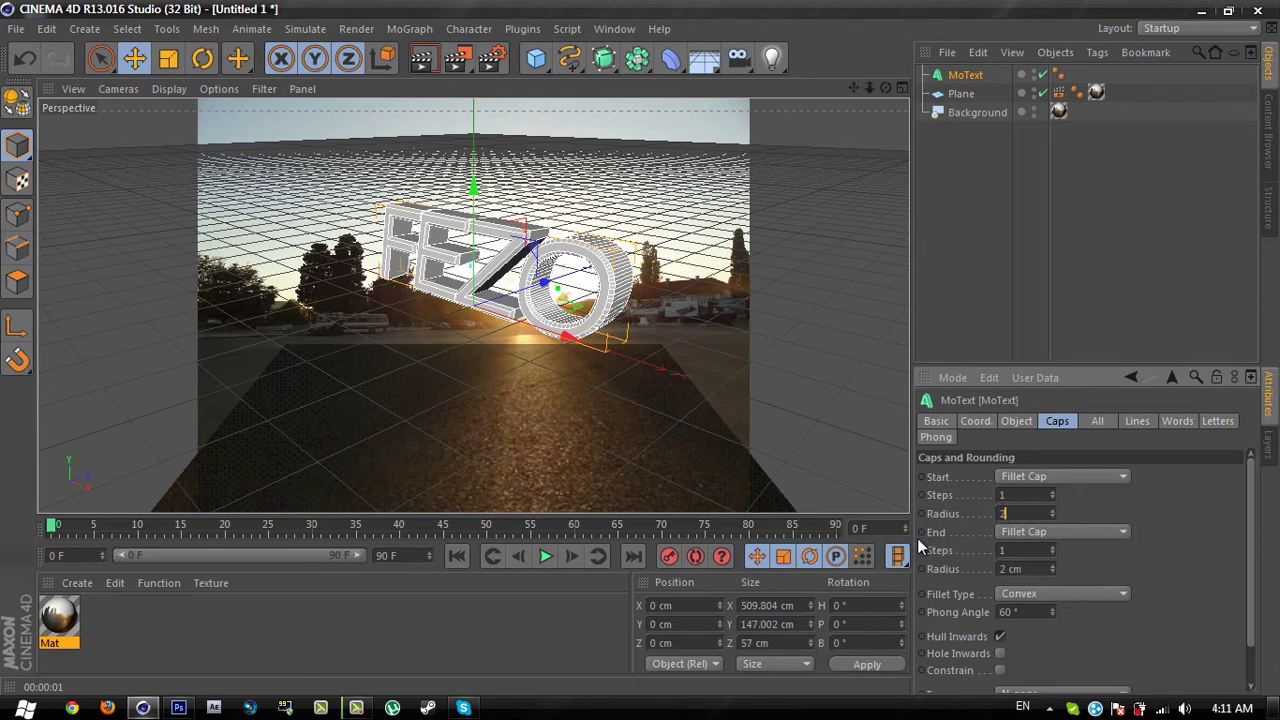
pyautogui.press('Return')
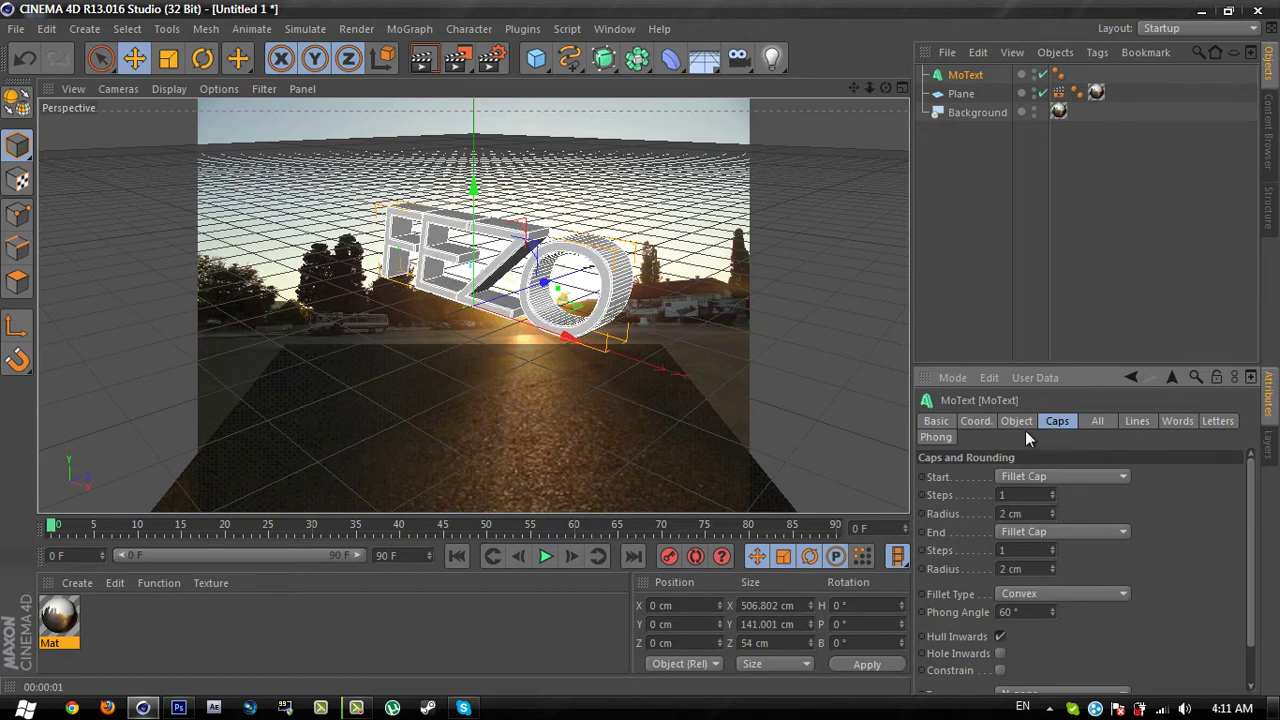
# - Rotate the FEZO text to a heading of about 21° and lower it to about -285 cm in Y onto the plane
pyautogui.click(202, 58)
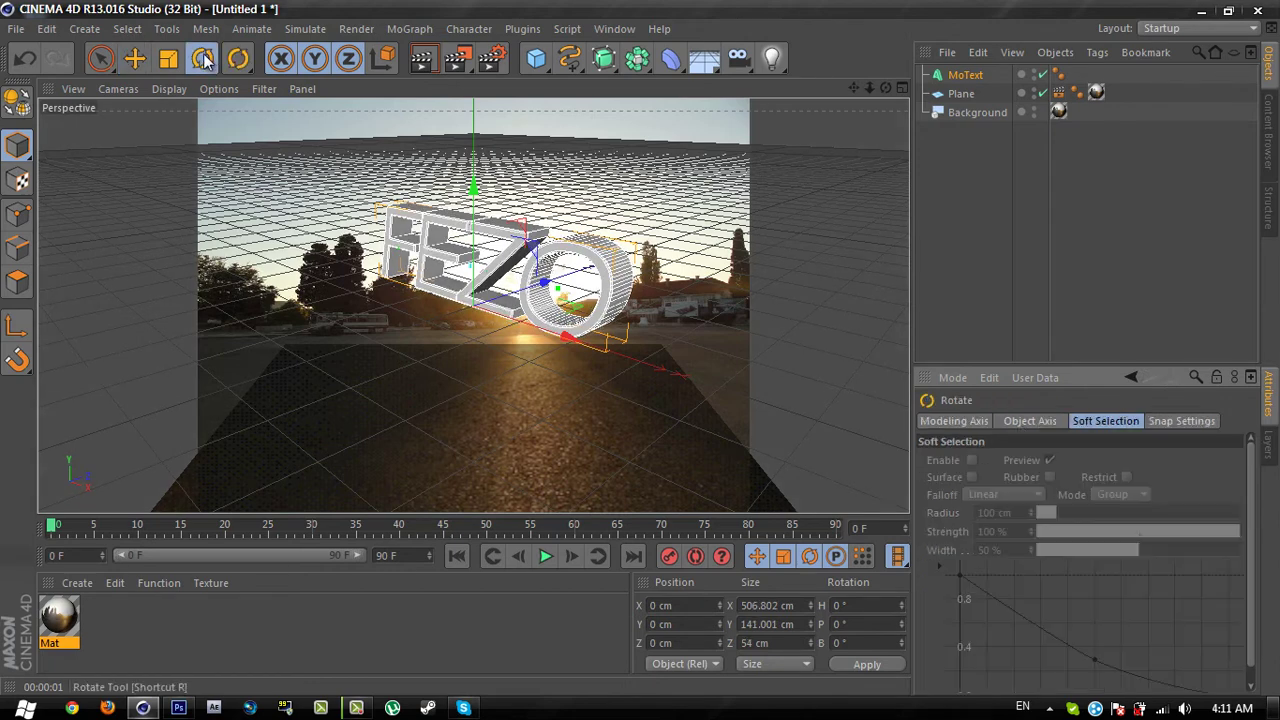
pyautogui.moveTo(468, 336); pyautogui.dragTo(497, 332)
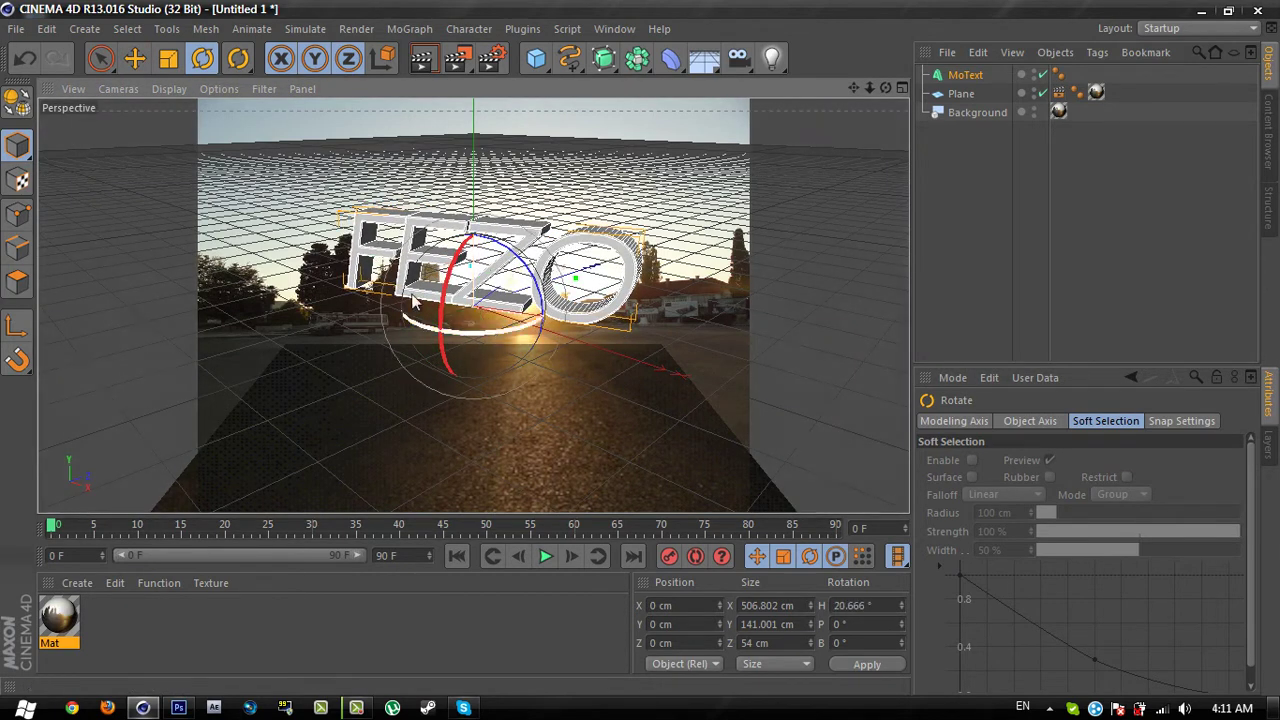
pyautogui.click(134, 58)
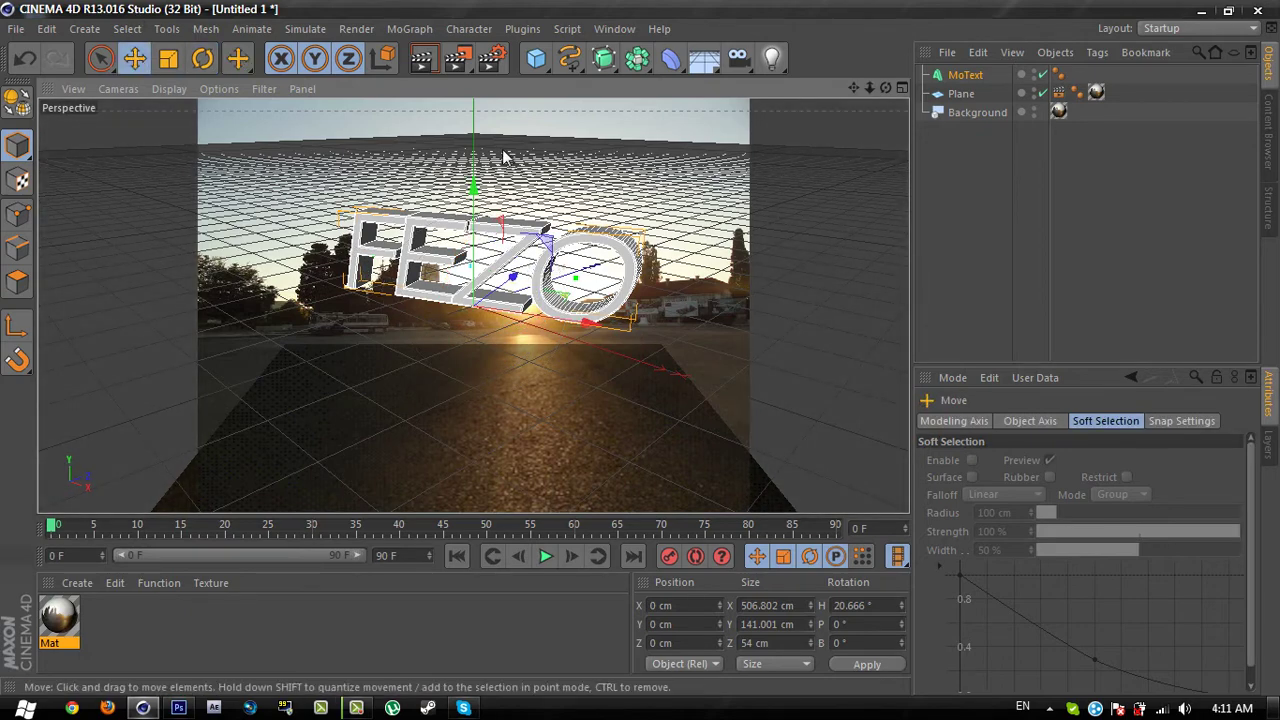
pyautogui.moveTo(474, 187); pyautogui.dragTo(458, 341)
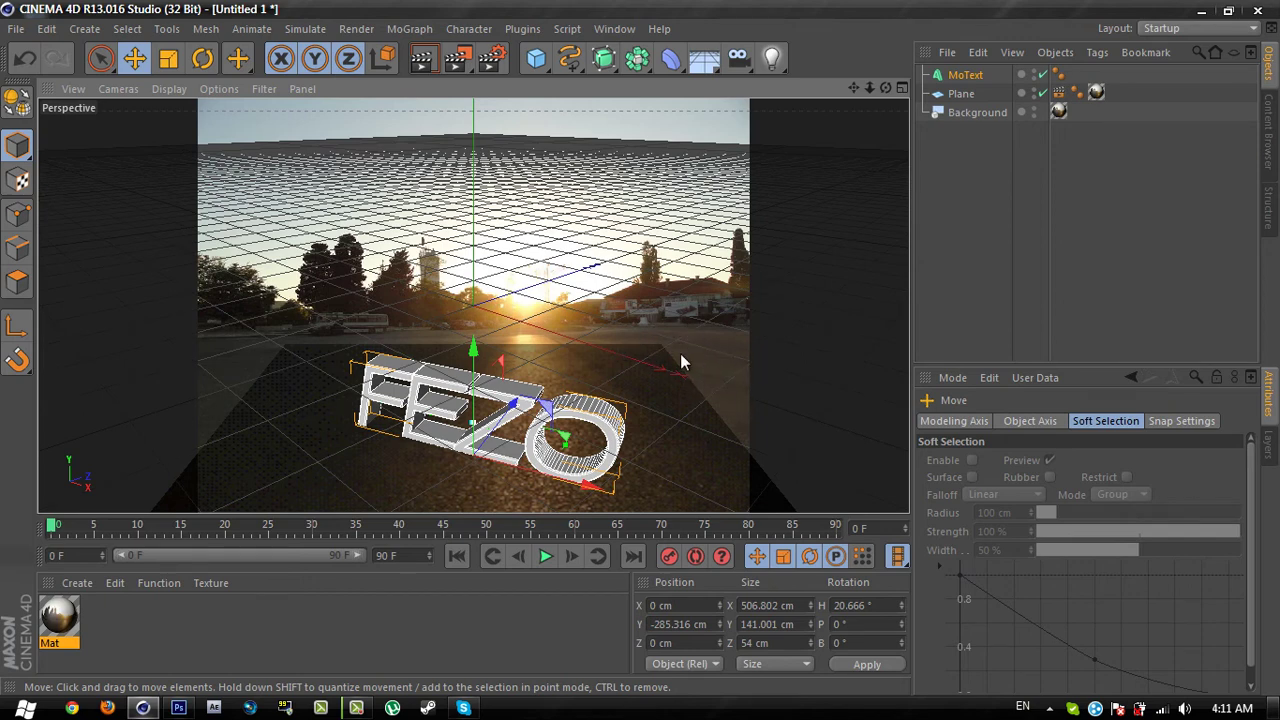
# - Tilt the plane and the text together, bringing the text to a pitch of about -19° and a bank of about -9°
pyautogui.click(962, 94)
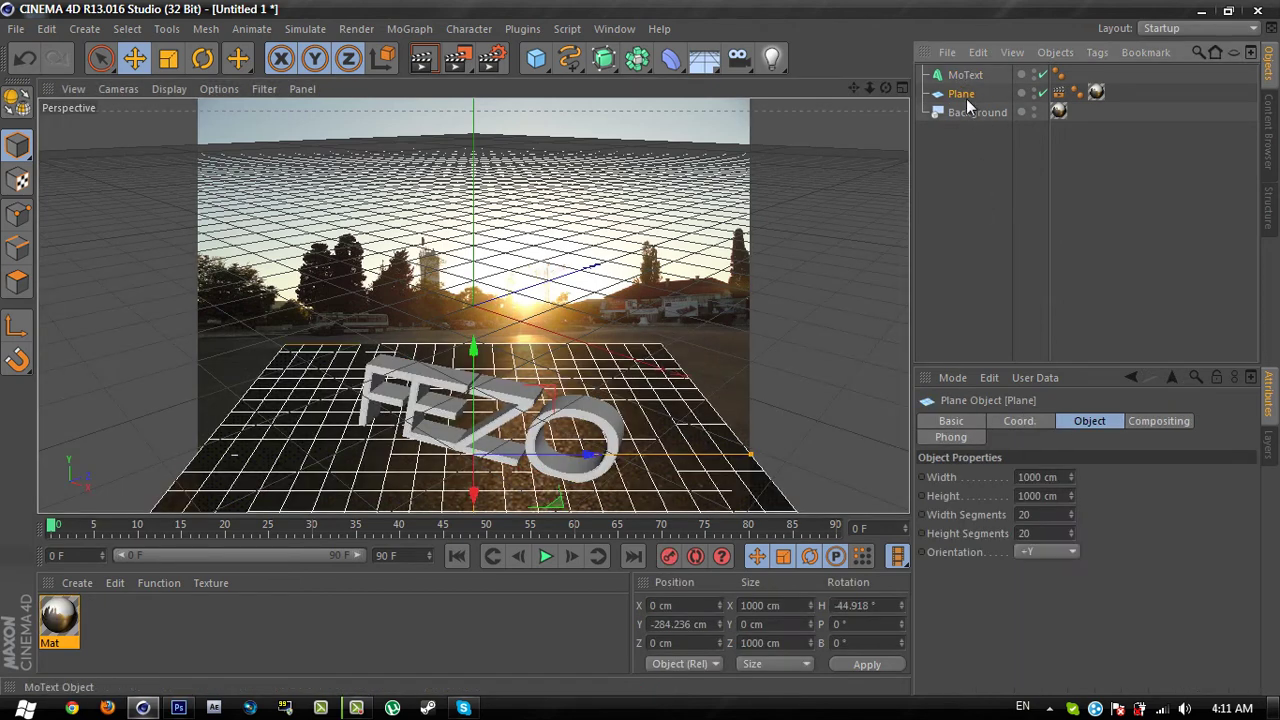
pyautogui.keyDown('ctrl'); pyautogui.click(965, 75); pyautogui.keyUp('ctrl')
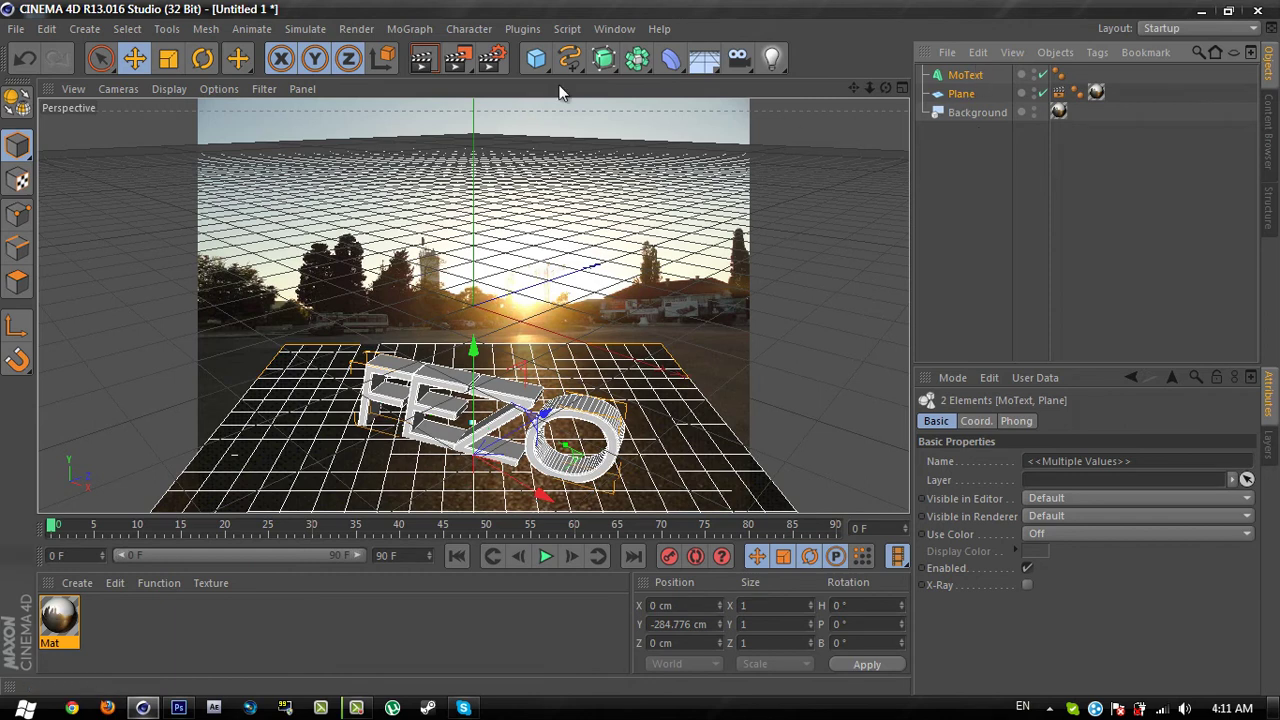
pyautogui.click(202, 58)
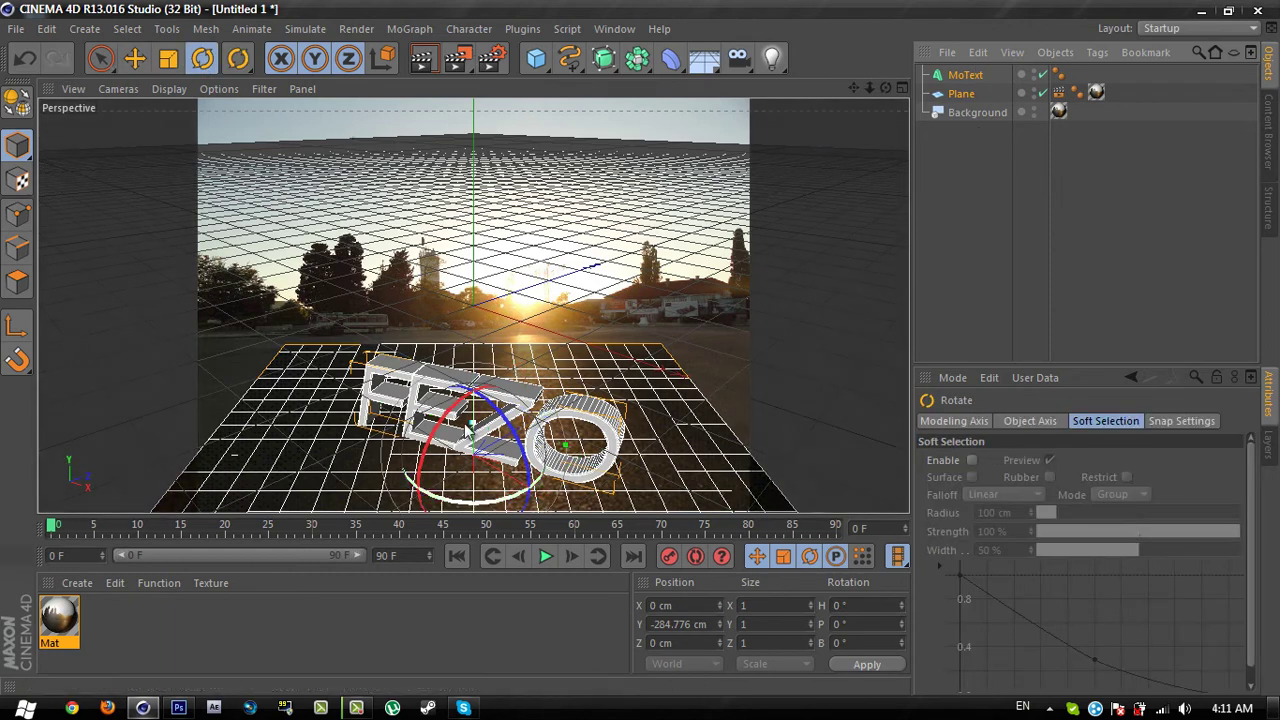
pyautogui.moveTo(475, 465); pyautogui.dragTo(480, 443)
pyautogui.click(968, 218)
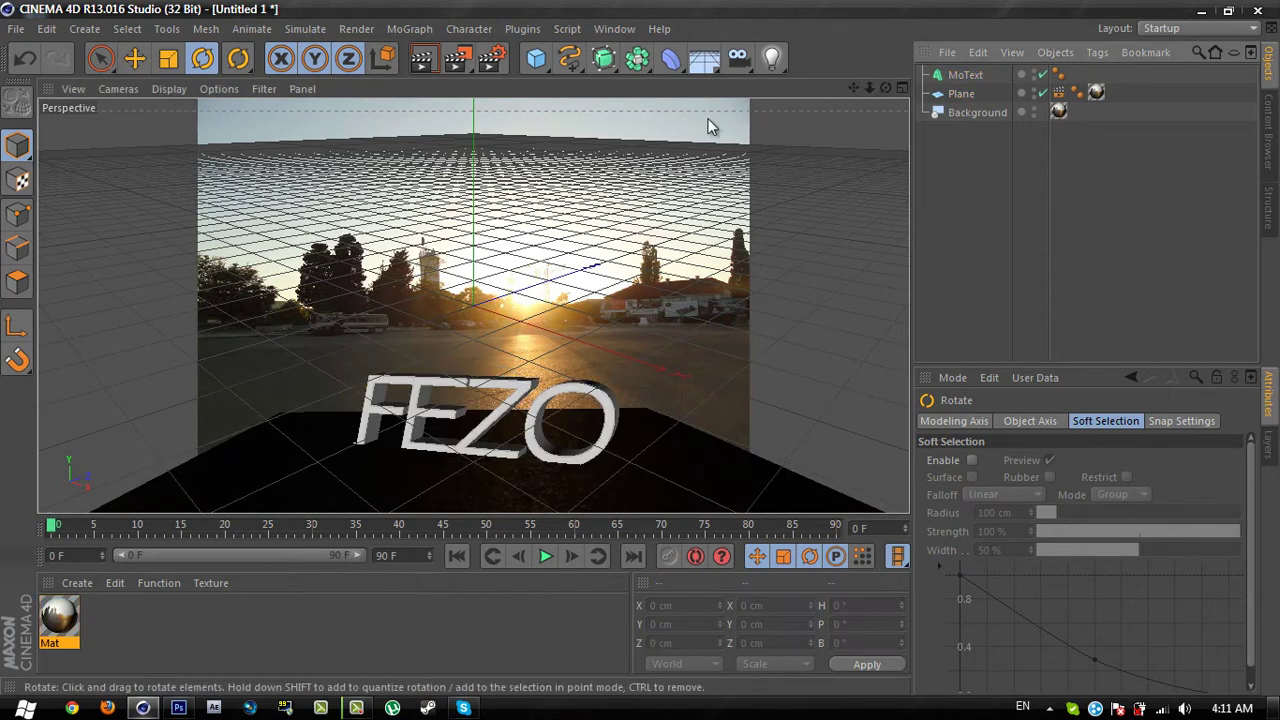
# - Increase the MoText height to 299 cm and raise the text slightly to about -284 cm in Y
pyautogui.click(966, 75)
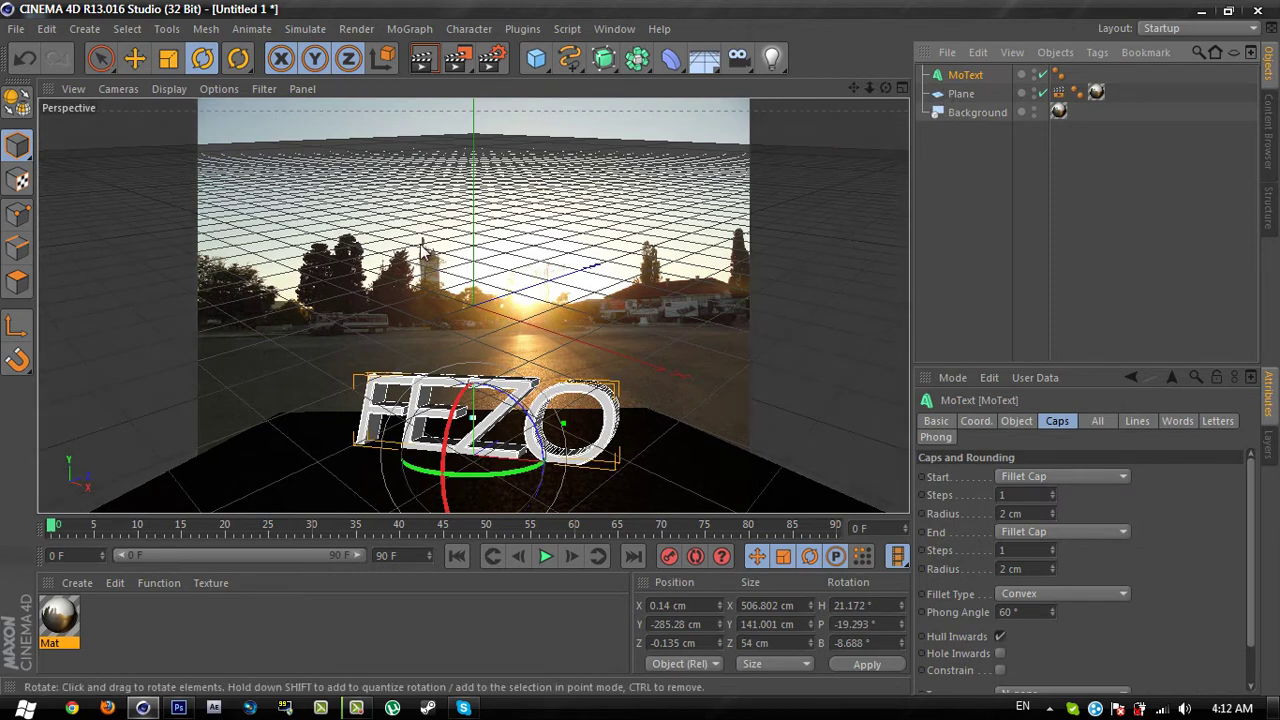
pyautogui.click(134, 58)
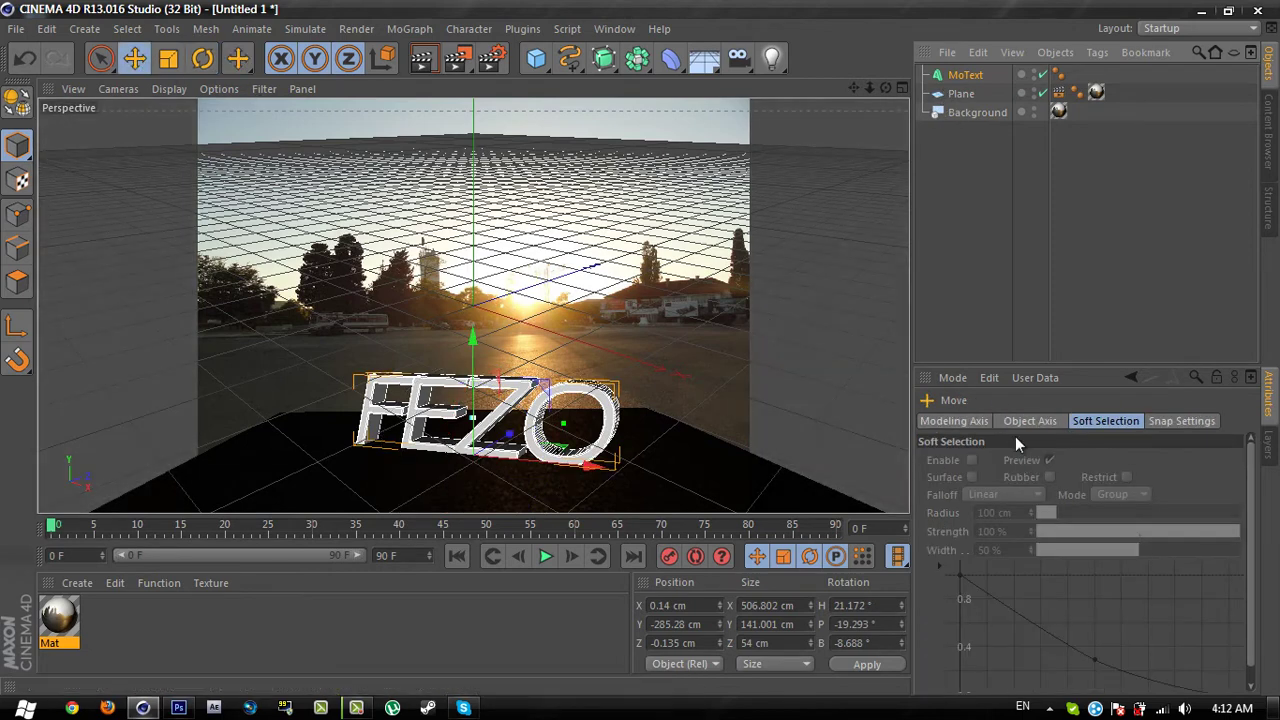
pyautogui.click(966, 75)
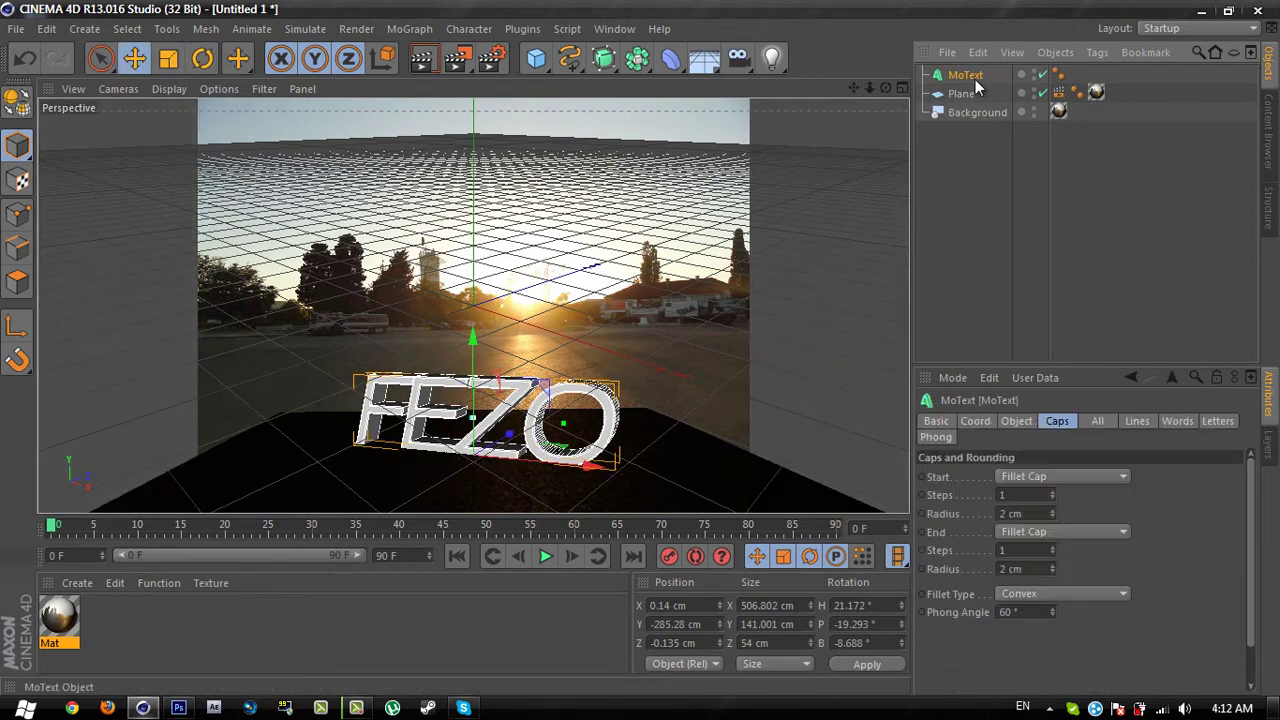
pyautogui.click(1013, 423)
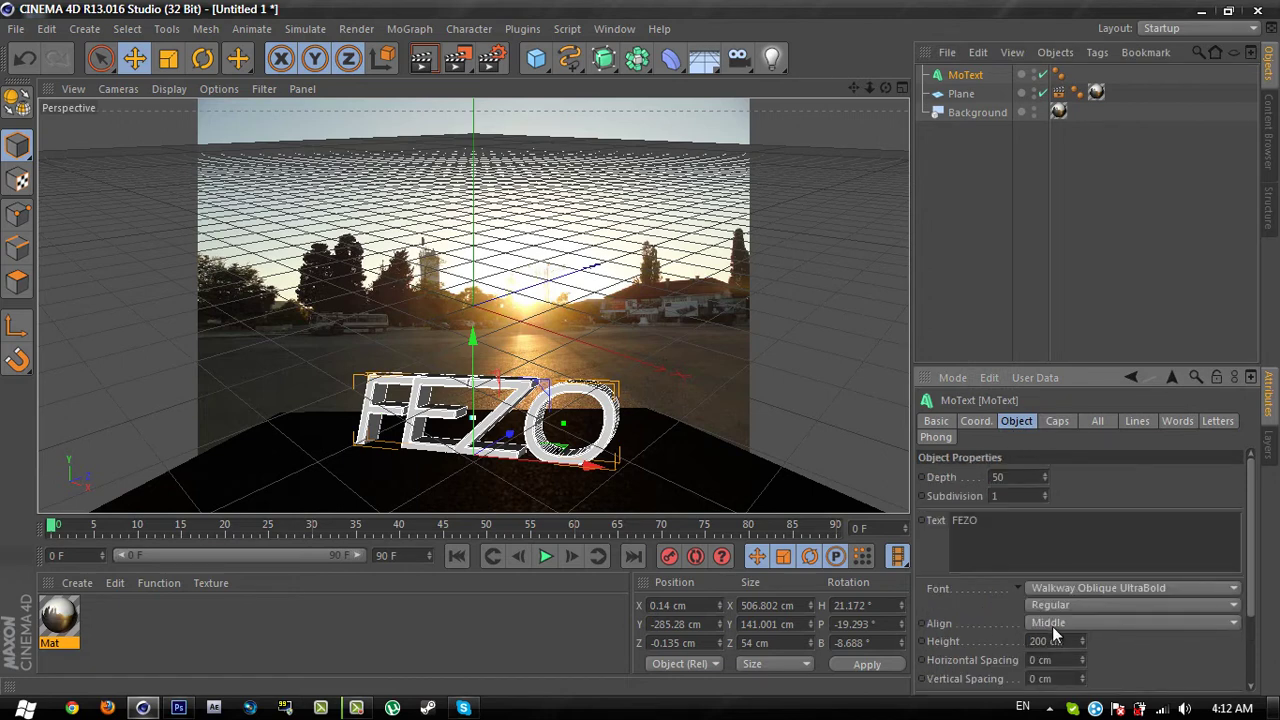
pyautogui.moveTo(1083, 639)
pyautogui.mouseDown()
pyautogui.moveTo(1089, 628)
pyautogui.moveTo(1083, 640)
pyautogui.mouseUp()
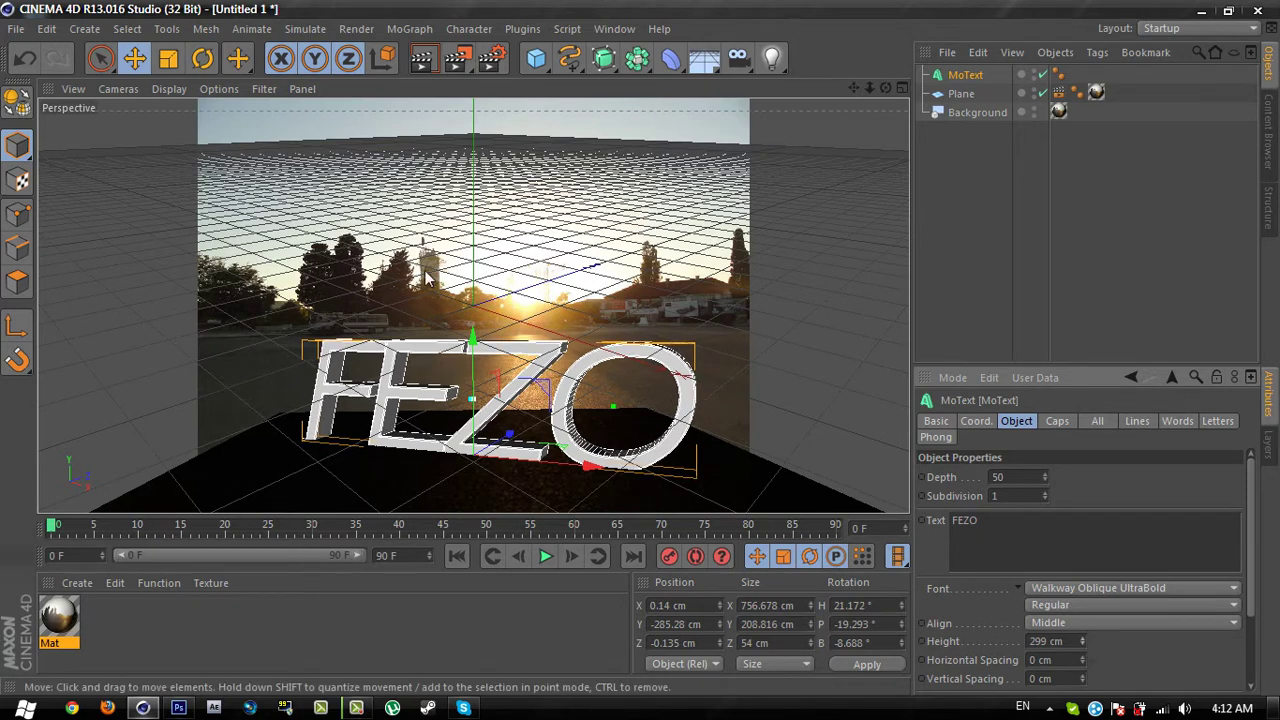
pyautogui.moveTo(473, 345); pyautogui.dragTo(473, 342)
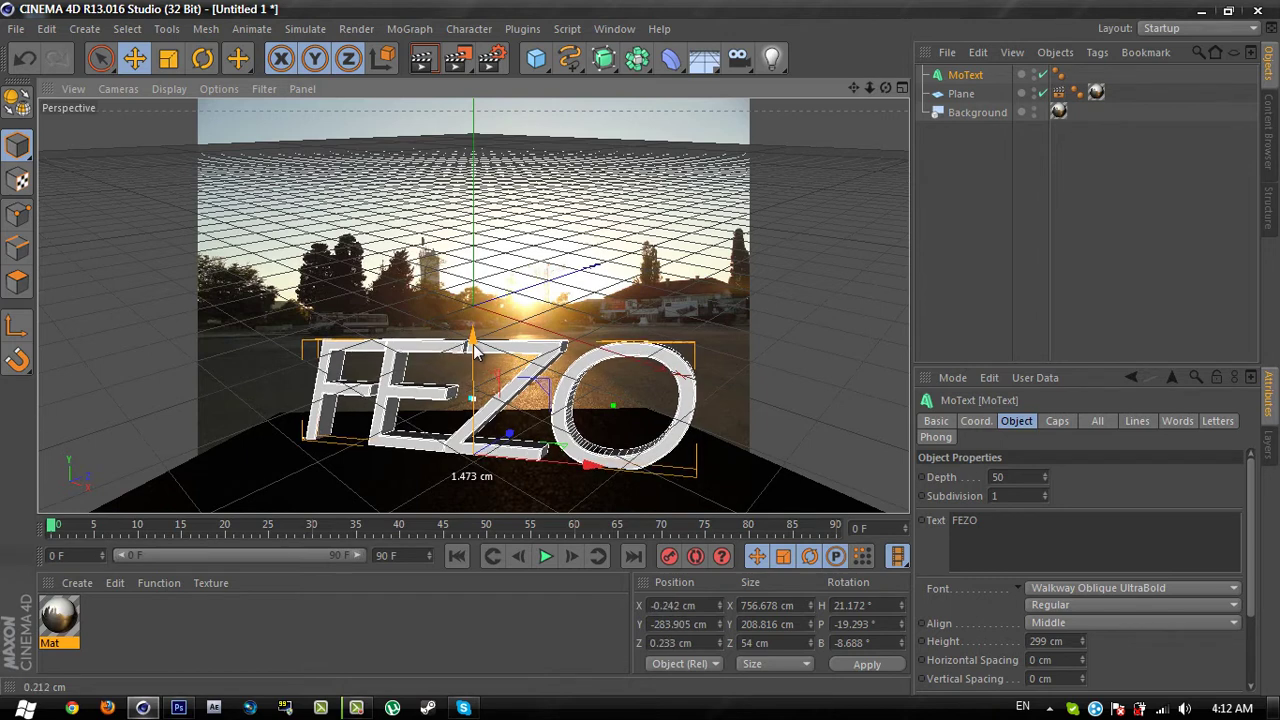
pyautogui.moveTo(475, 345); pyautogui.dragTo(474, 343)
pyautogui.click(878, 268)
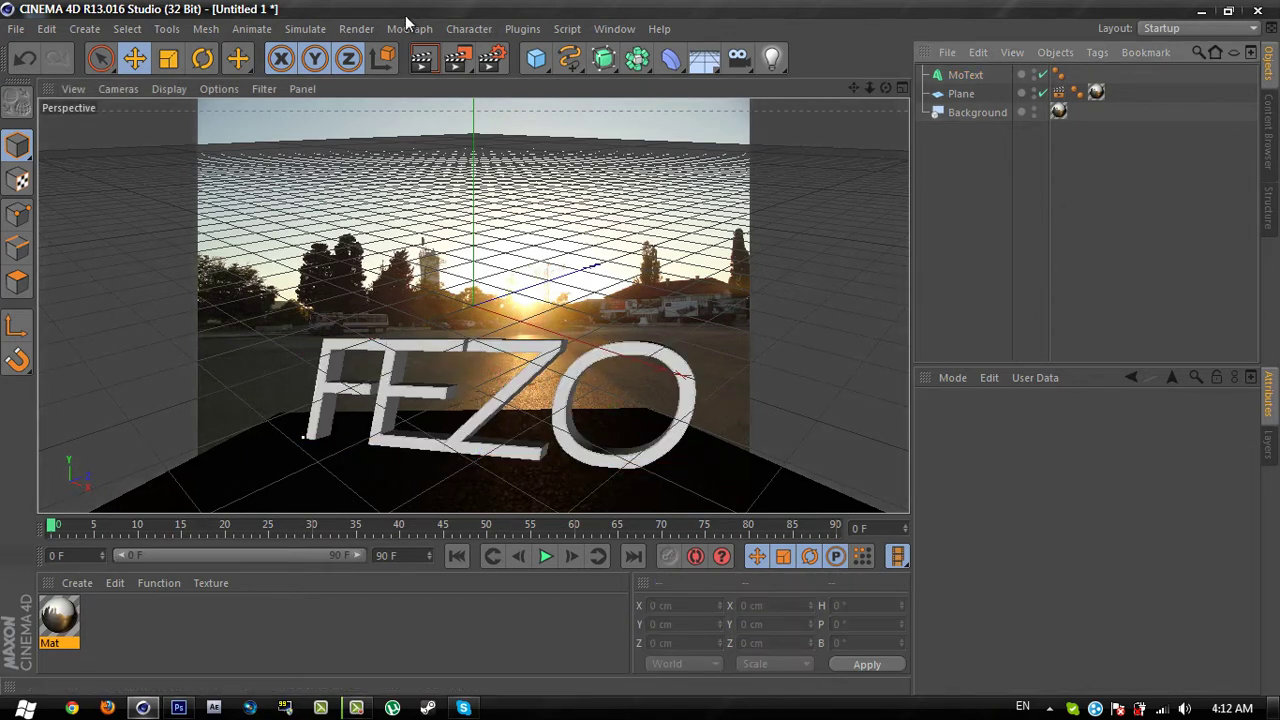
# - Add the Ambient Occlusion and Global Illumination effects to the render settings
pyautogui.click(435, 48)
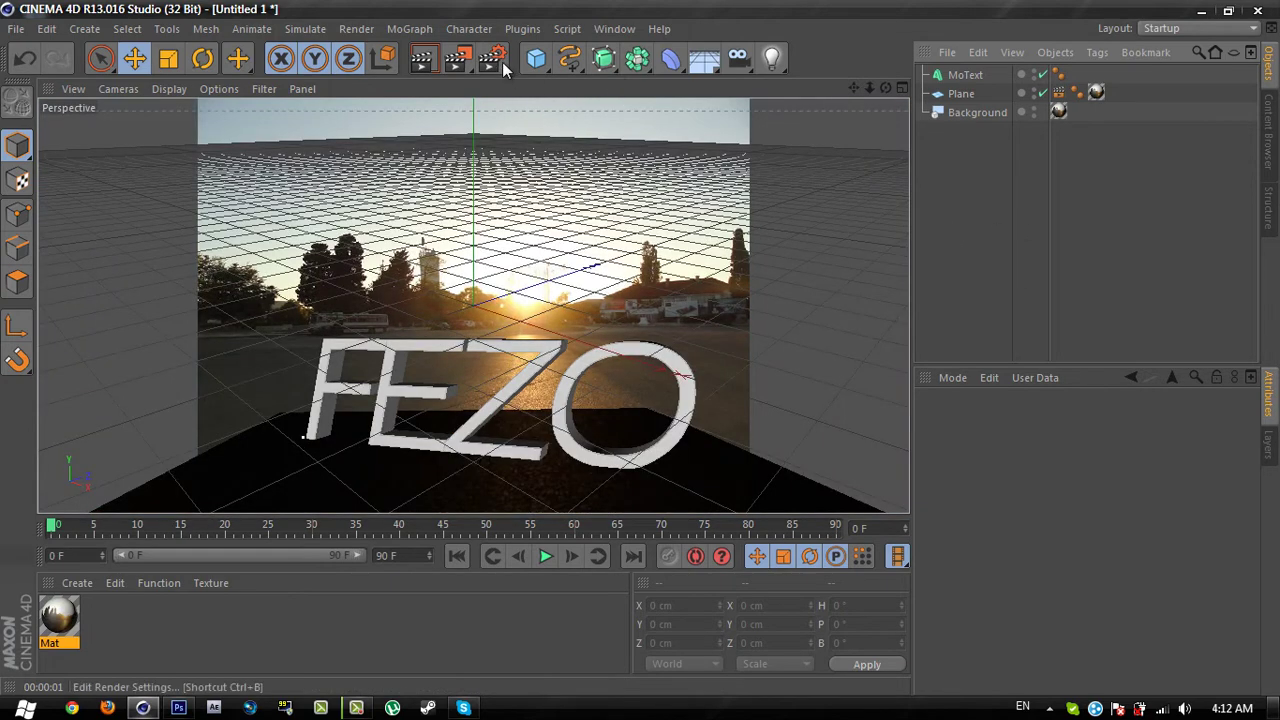
pyautogui.click(491, 58)
pyautogui.click(118, 343)
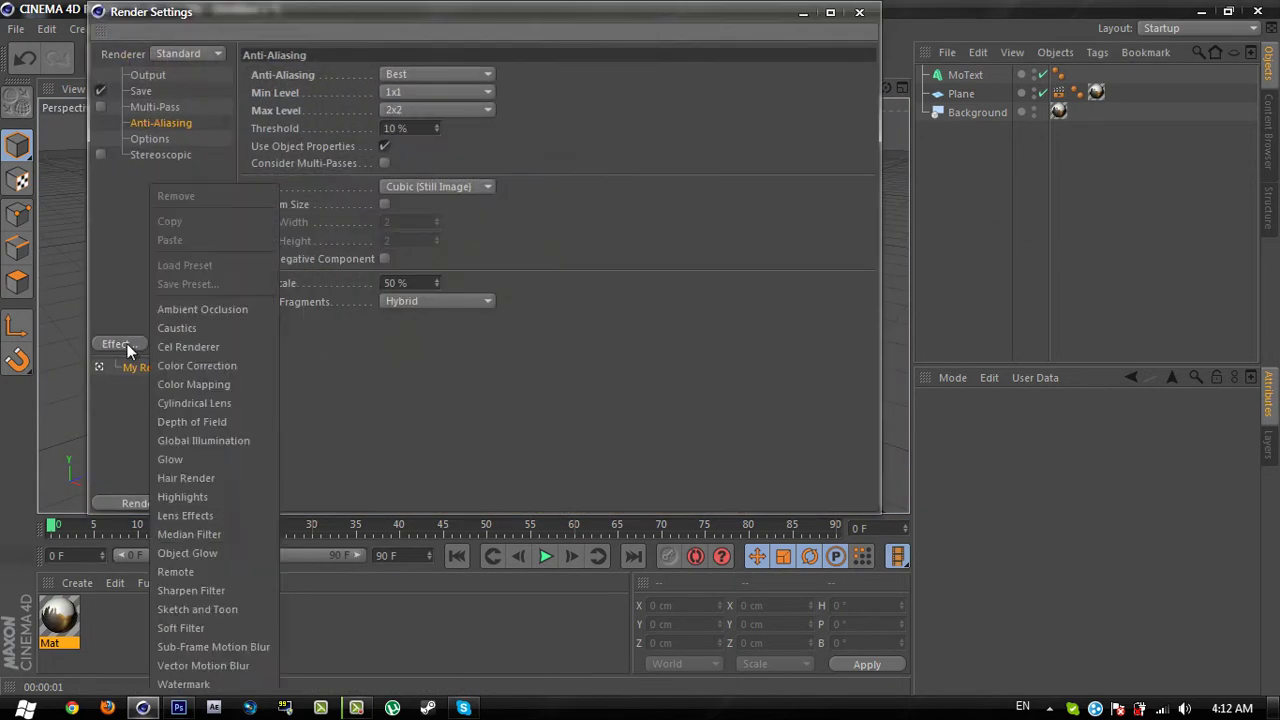
pyautogui.click(243, 310)
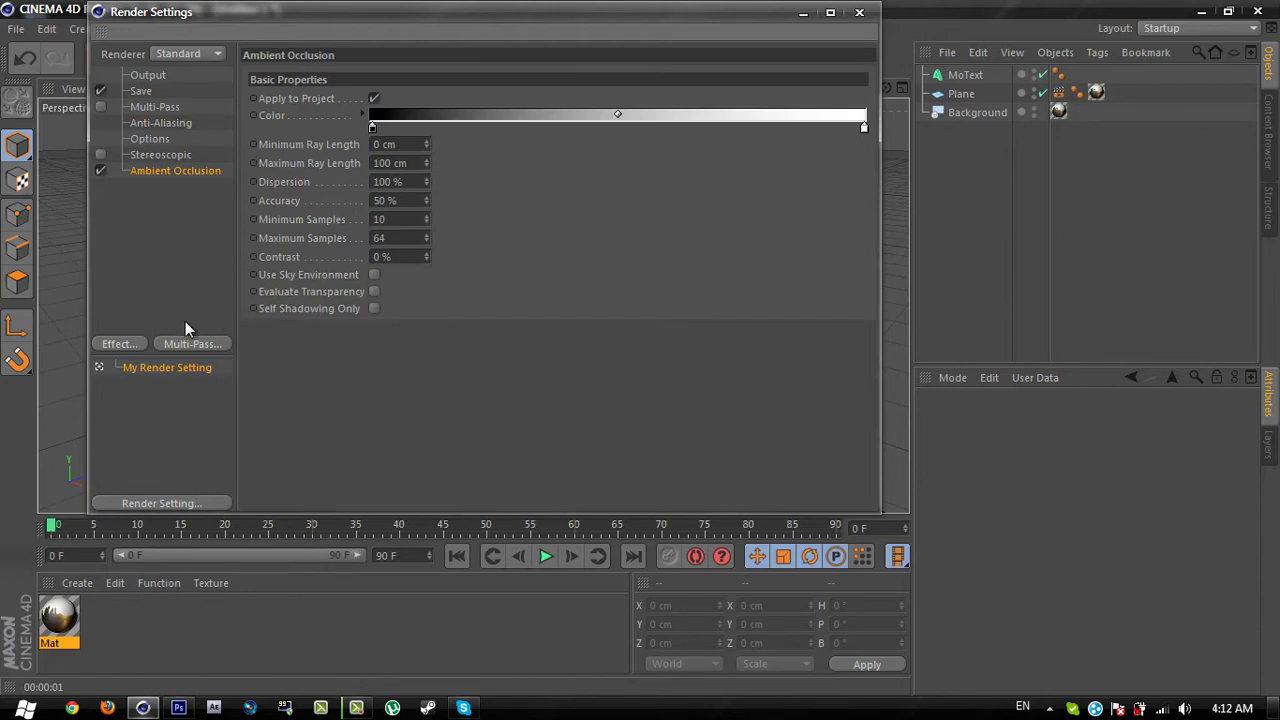
pyautogui.click(118, 343)
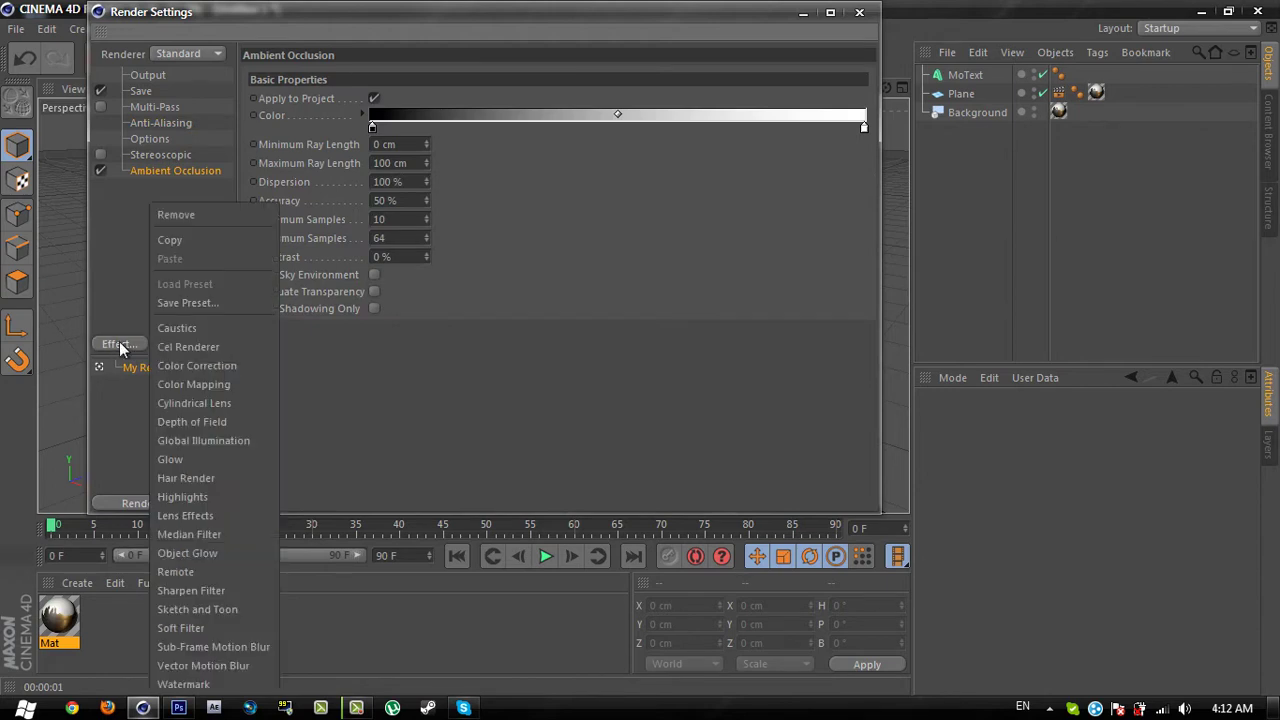
pyautogui.click(216, 440)
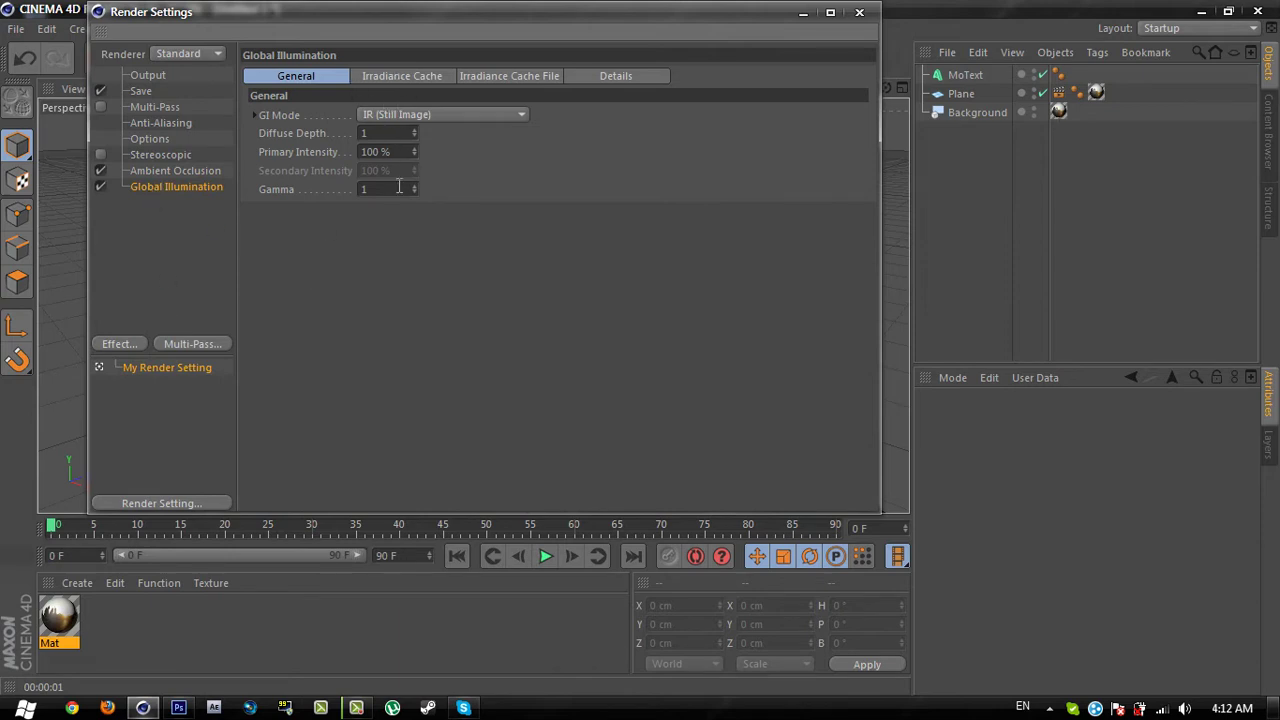
# - Set the Global Illumination irradiance cache's Stochastic Samples and Record Density to Low
pyautogui.click(405, 77)
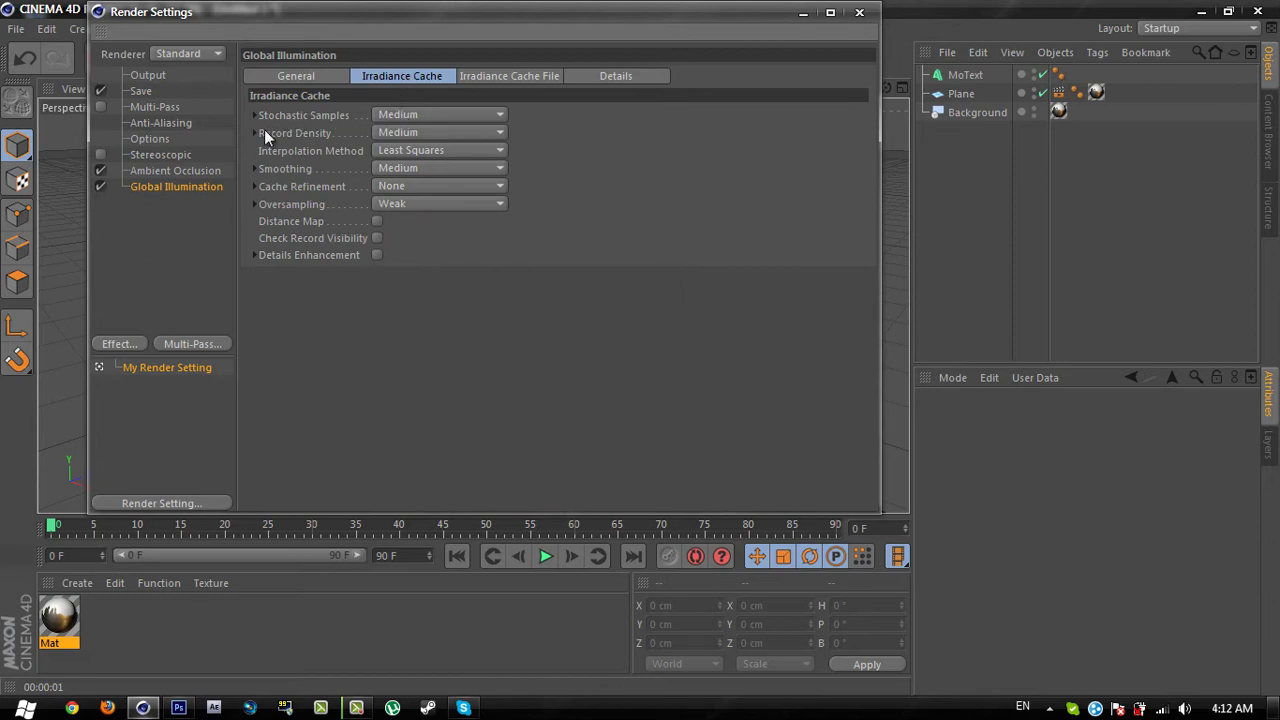
pyautogui.click(426, 114)
pyautogui.click(409, 169)
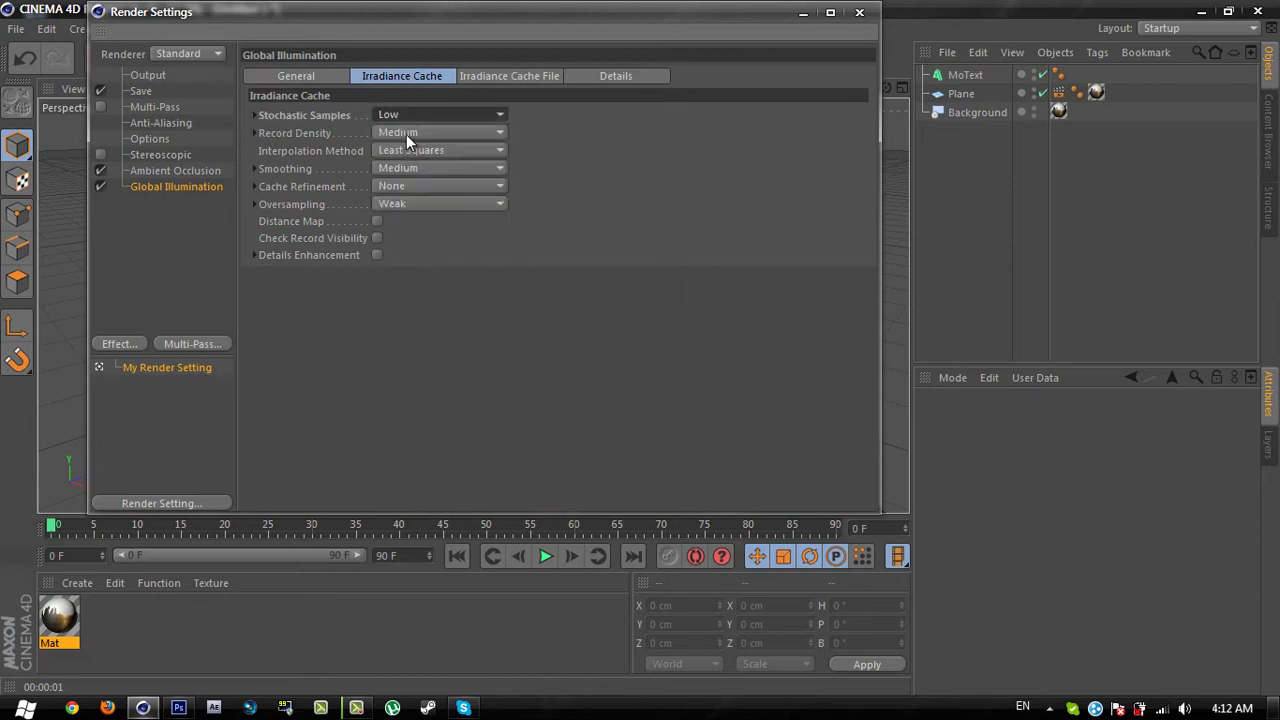
pyautogui.click(406, 134)
pyautogui.click(413, 186)
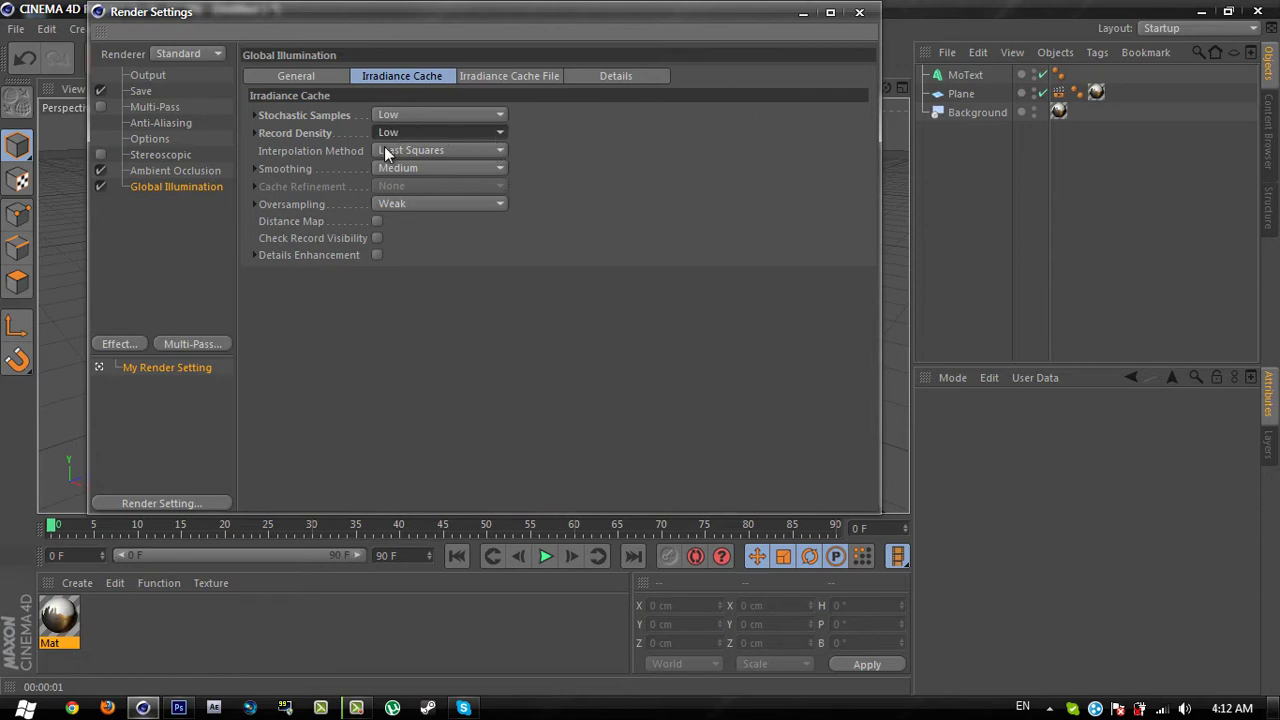
# - Set the Ambient Occlusion accuracy to 75% and contrast to 50%, and close the render settings
pyautogui.click(169, 171)
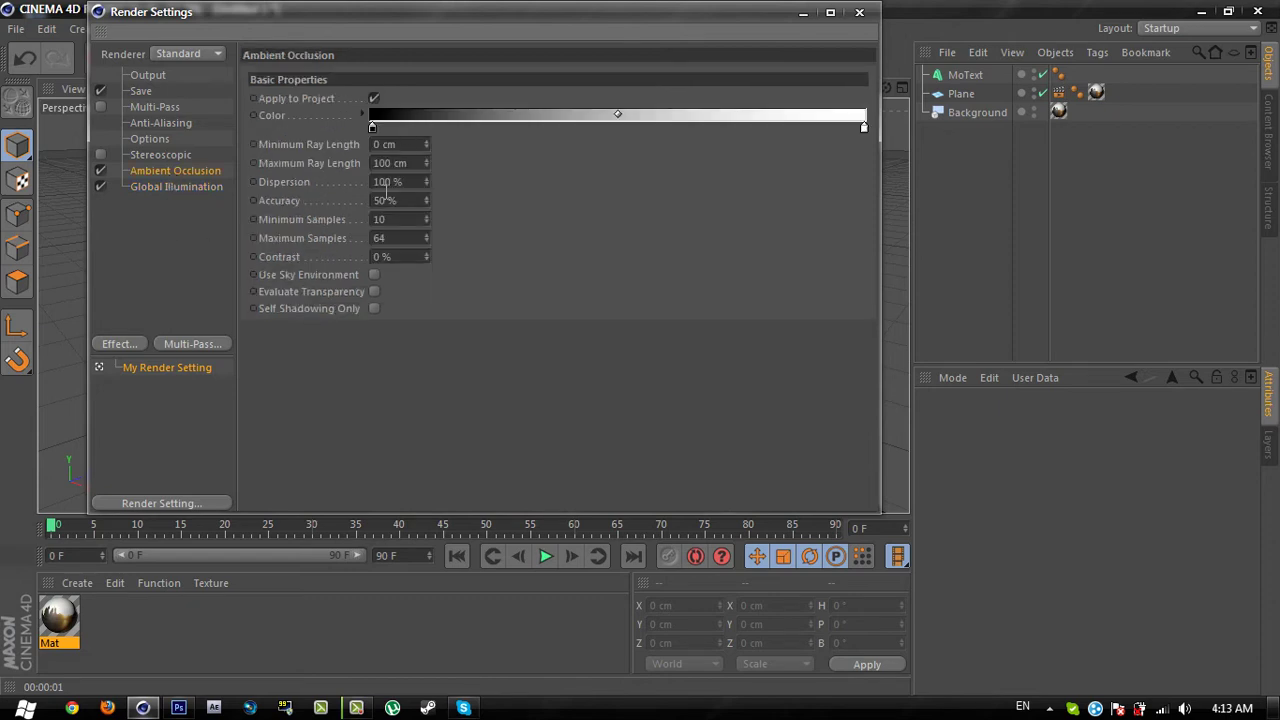
pyautogui.doubleClick(400, 200)
pyautogui.write('75')
pyautogui.press('Return')
pyautogui.doubleClick(403, 256)
pyautogui.write('50')
pyautogui.press('Return')
pyautogui.click(859, 13)
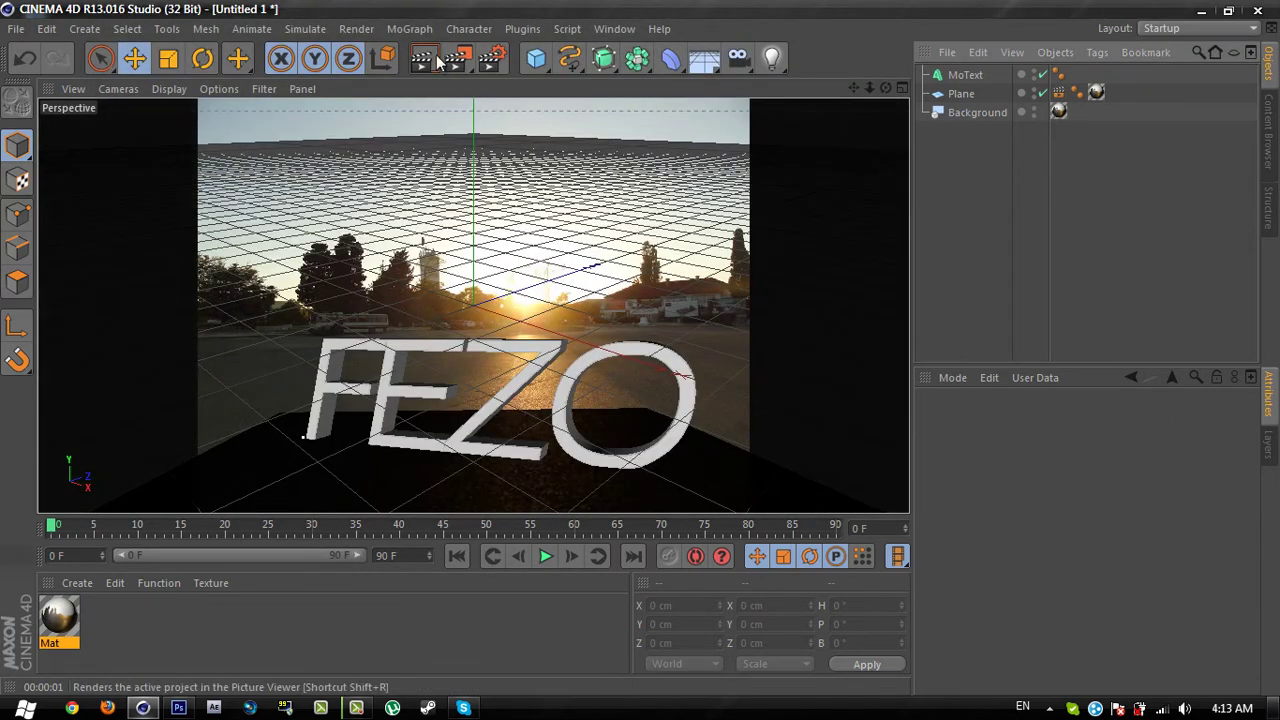
# - Run a test render of the perspective view and stop it partway
pyautogui.click(423, 61)
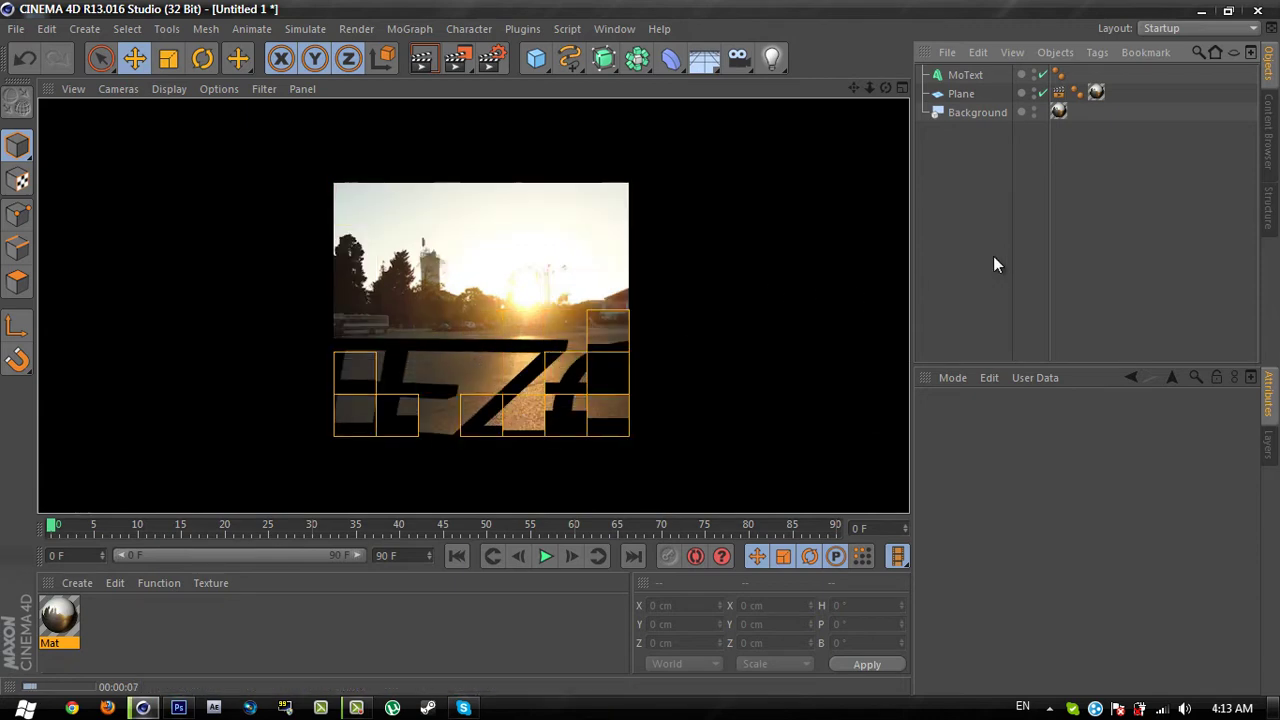
pyautogui.press('Escape')
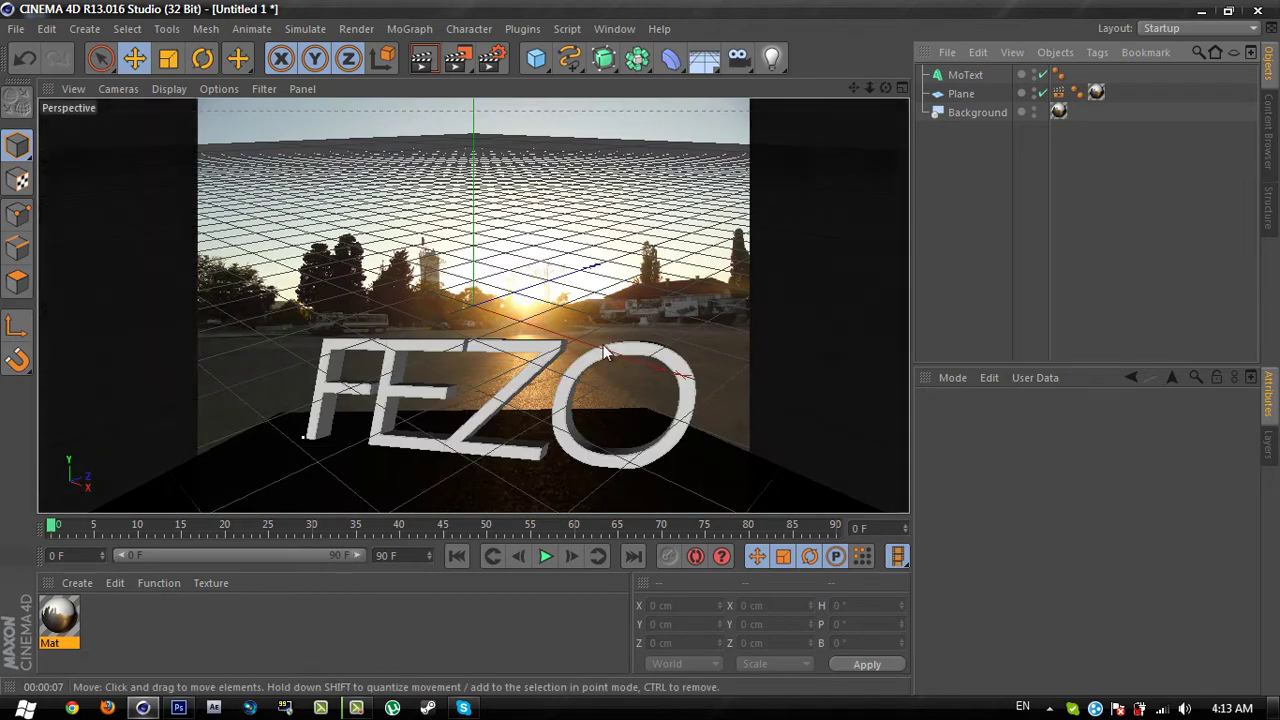
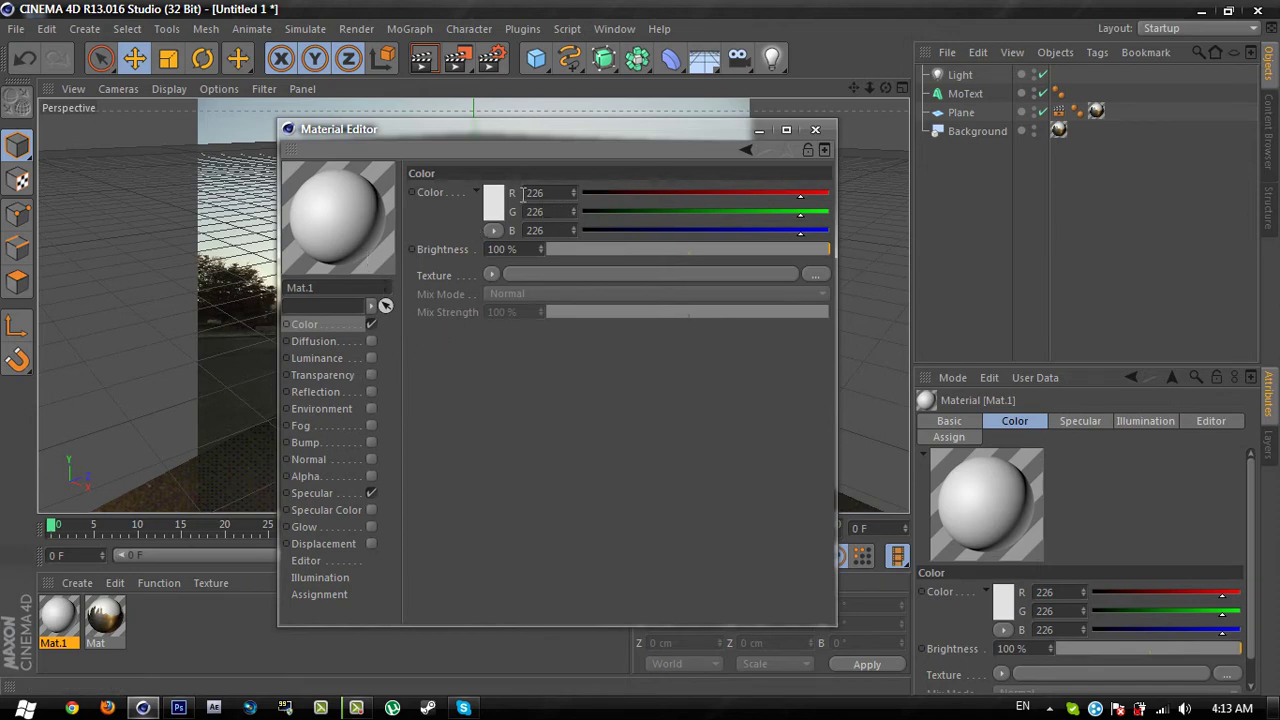
# - Enable the Reflection channel of material Mat.1 and give it a Fresnel texture
pyautogui.click(345, 391)
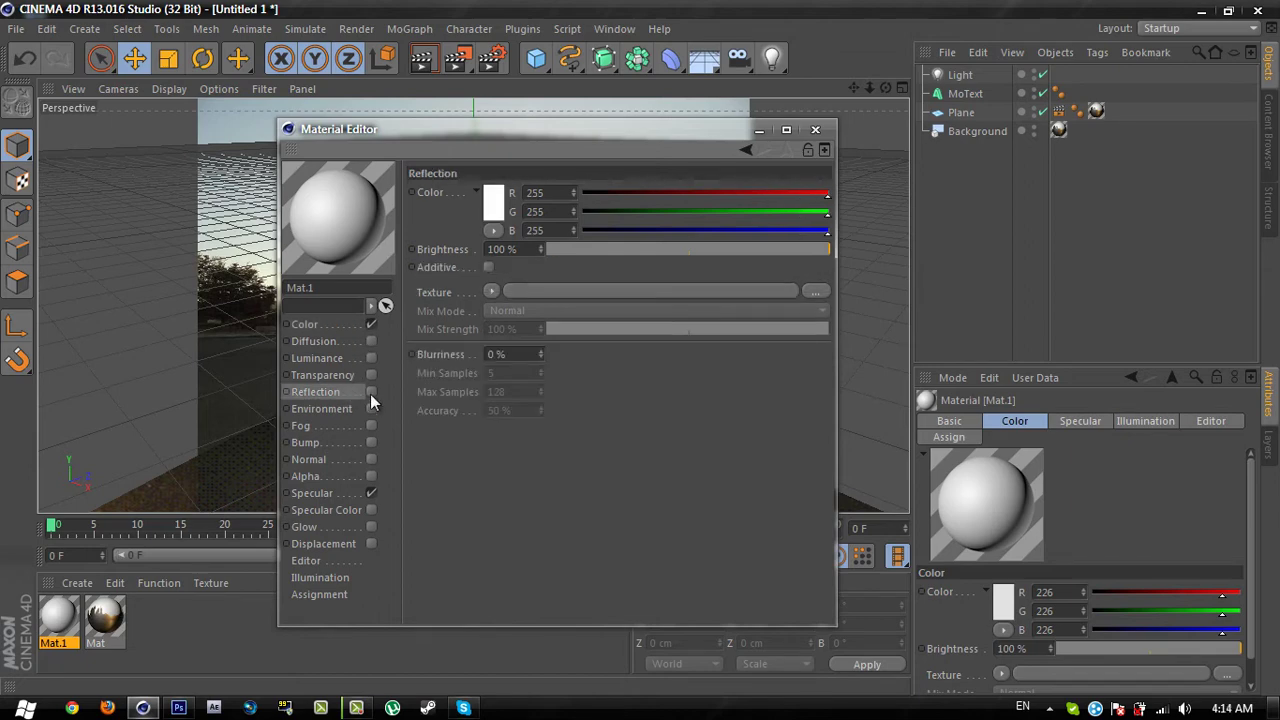
pyautogui.click(370, 393)
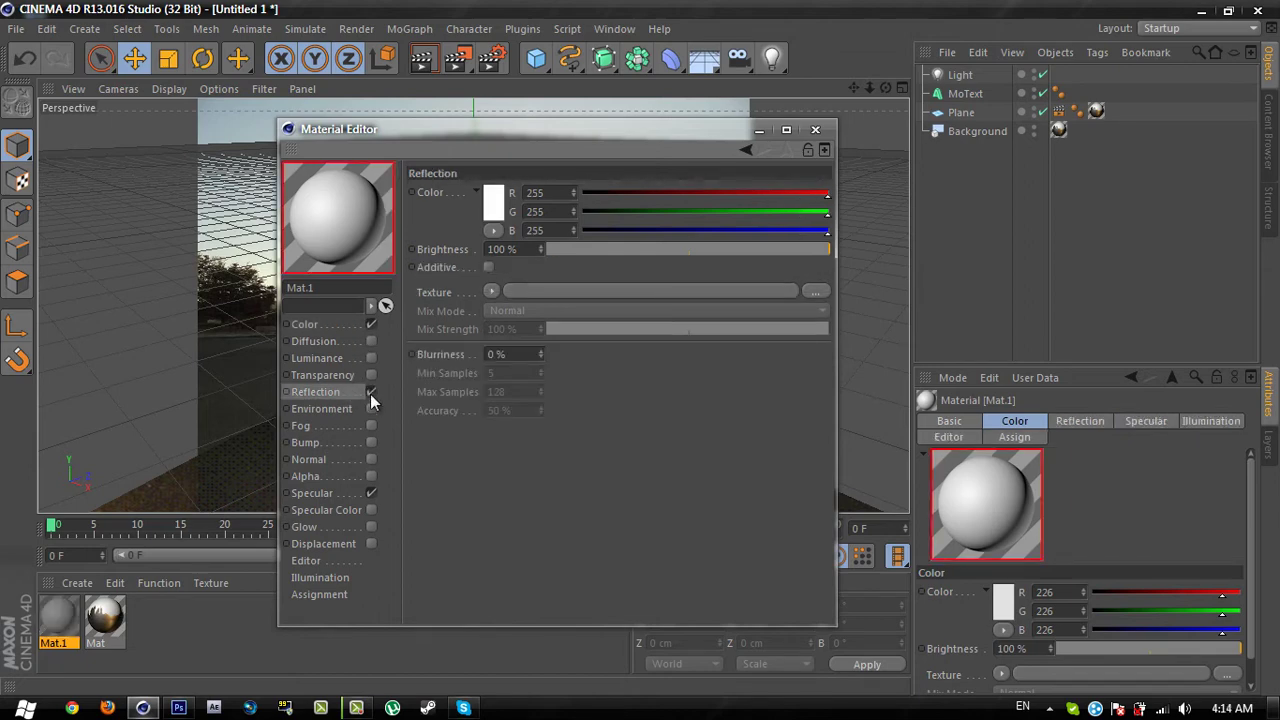
pyautogui.click(490, 291)
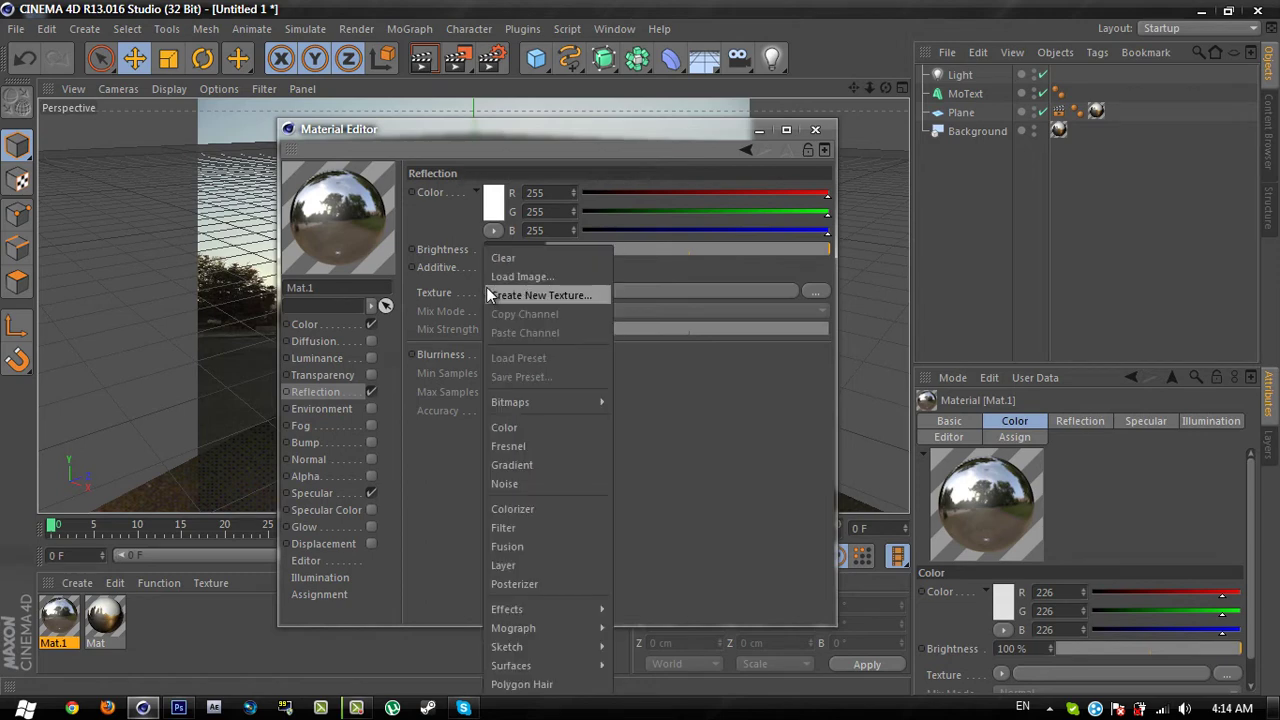
pyautogui.click(527, 446)
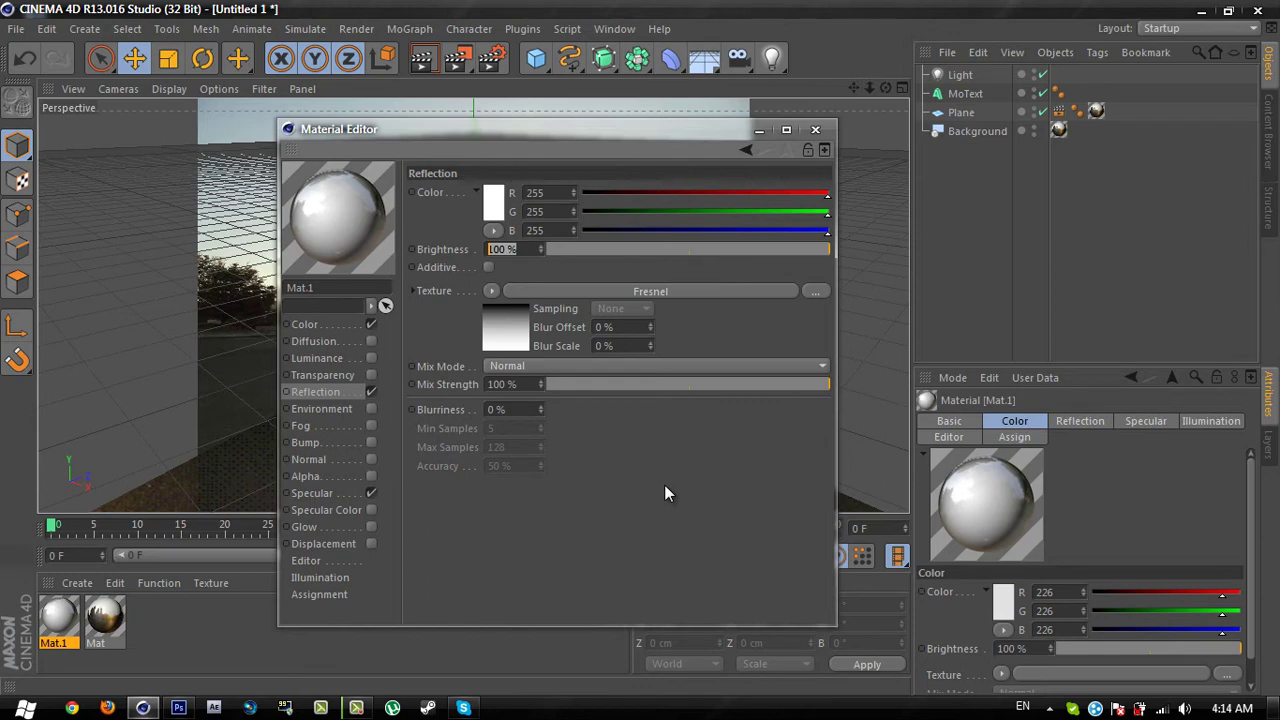
# - Set Mat.1's reflection brightness to 10% and mix strength to 20%, and close the material editor
pyautogui.write('10')
pyautogui.press('Return')
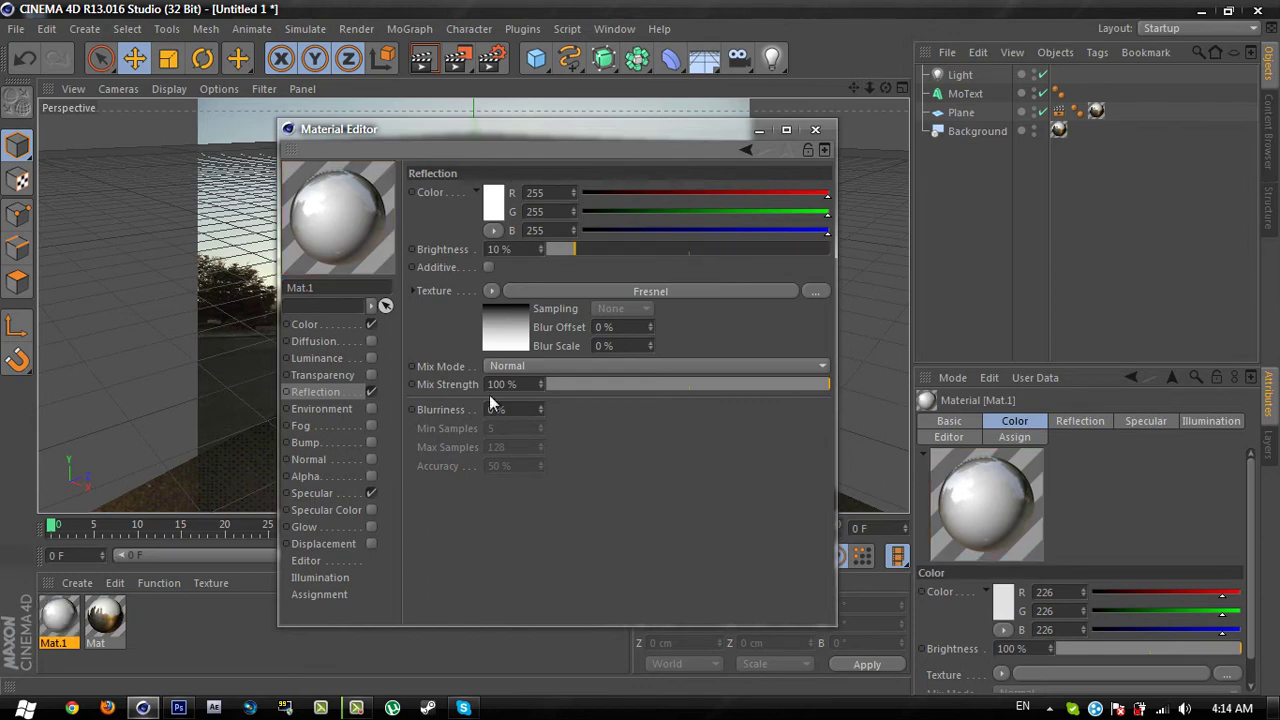
pyautogui.moveTo(528, 384); pyautogui.dragTo(478, 388)
pyautogui.write('20')
pyautogui.press('Return')
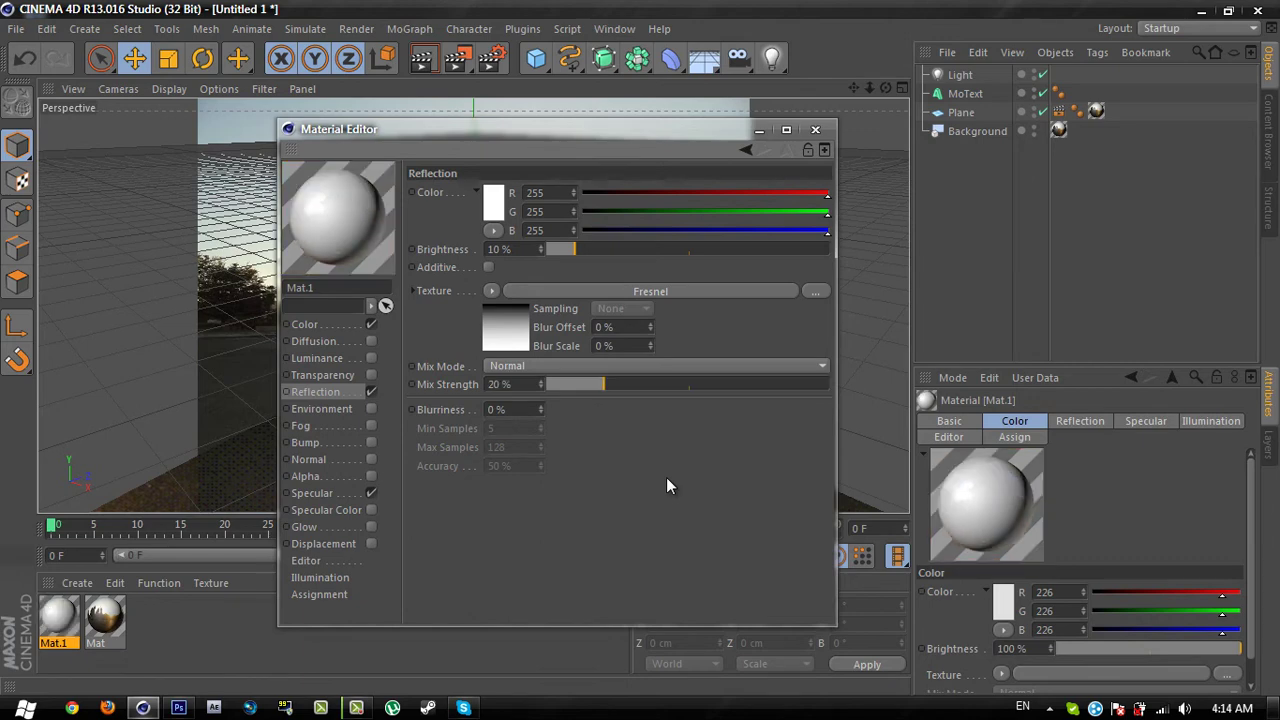
pyautogui.click(815, 129)
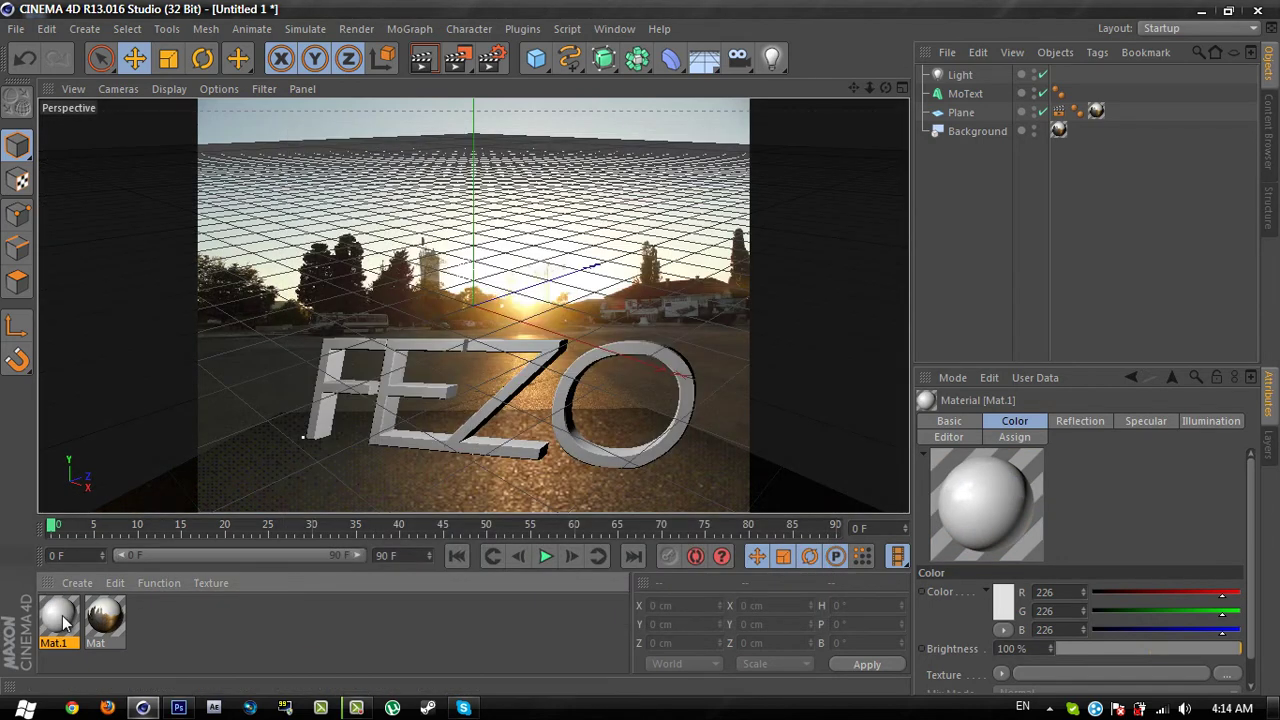
# - Apply the Mat.1 material to the MoText object and test-render the perspective view
pyautogui.moveTo(63, 622); pyautogui.dragTo(966, 97)
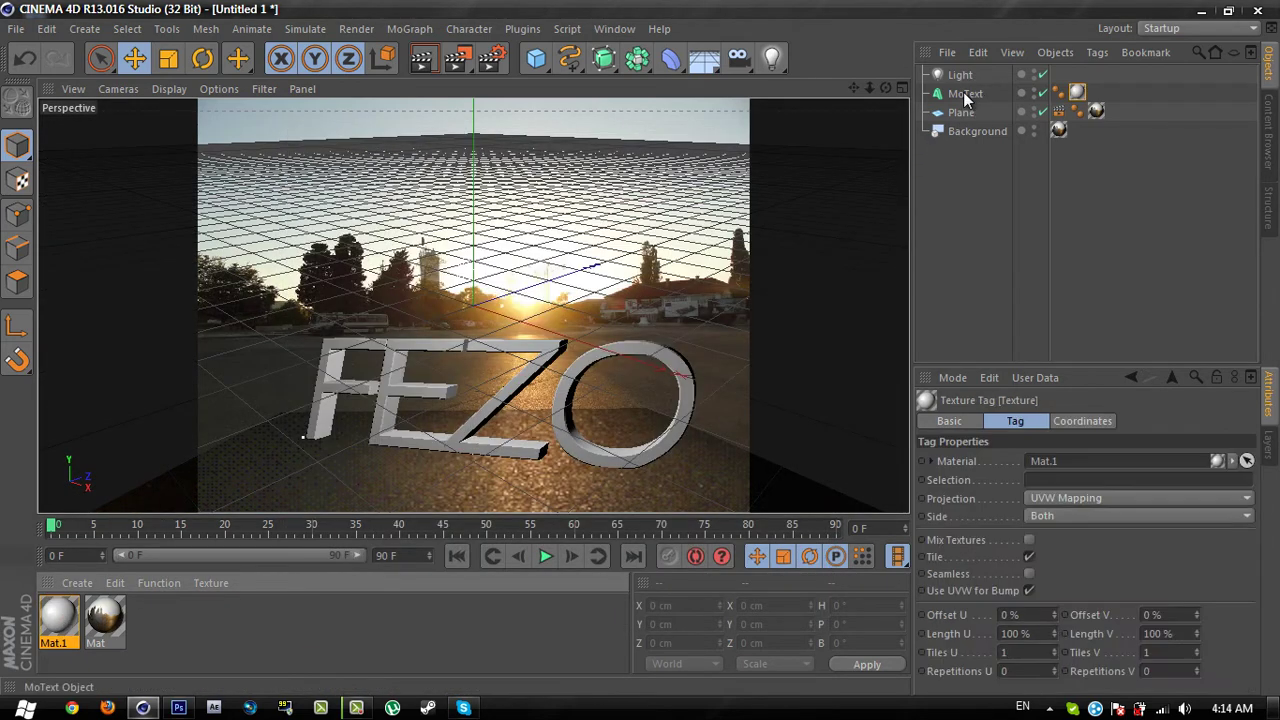
pyautogui.click(421, 60)
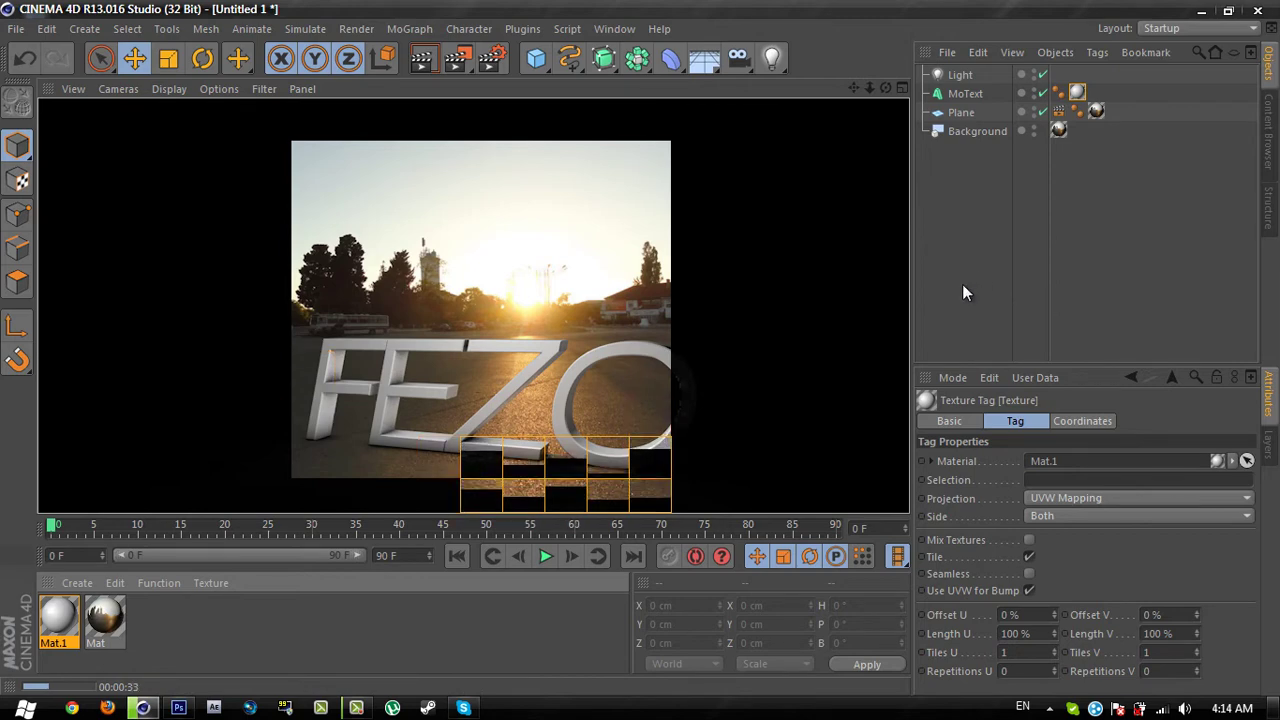
pyautogui.click(951, 145)
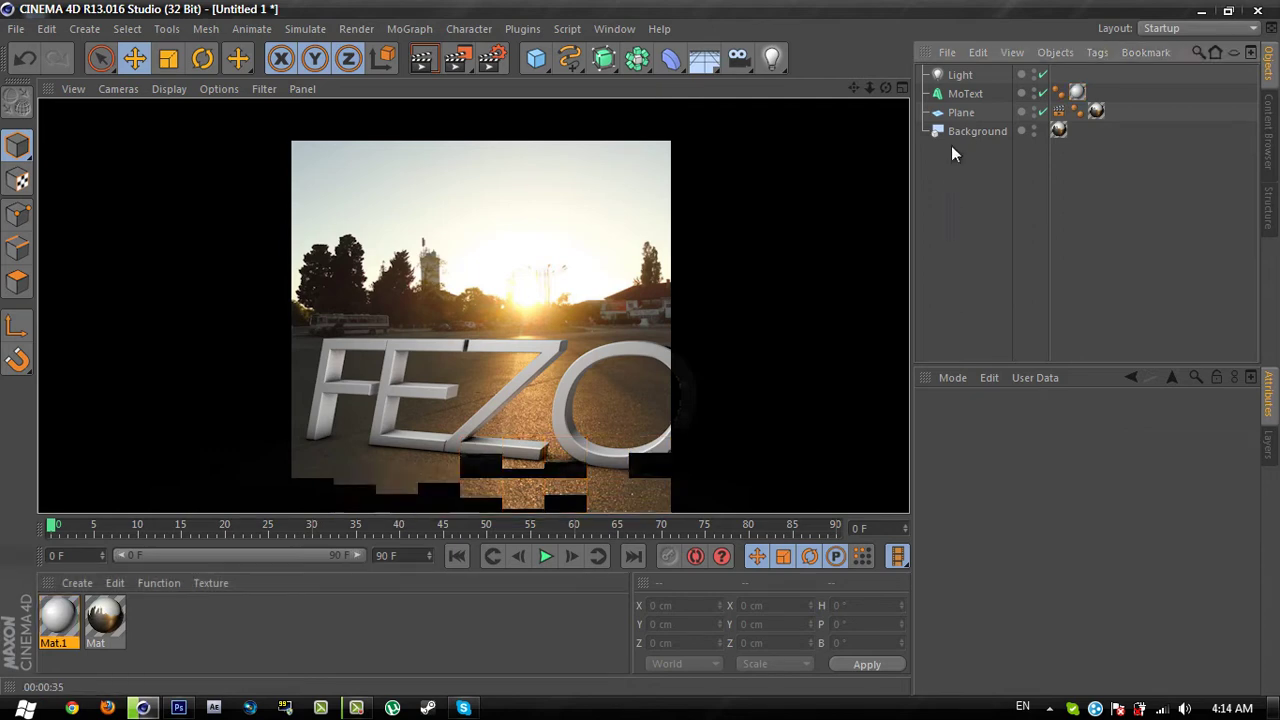
# - Set the MoText depth to 60 and deselect the text
pyautogui.click(965, 94)
pyautogui.click(1018, 421)
pyautogui.doubleClick(1010, 477)
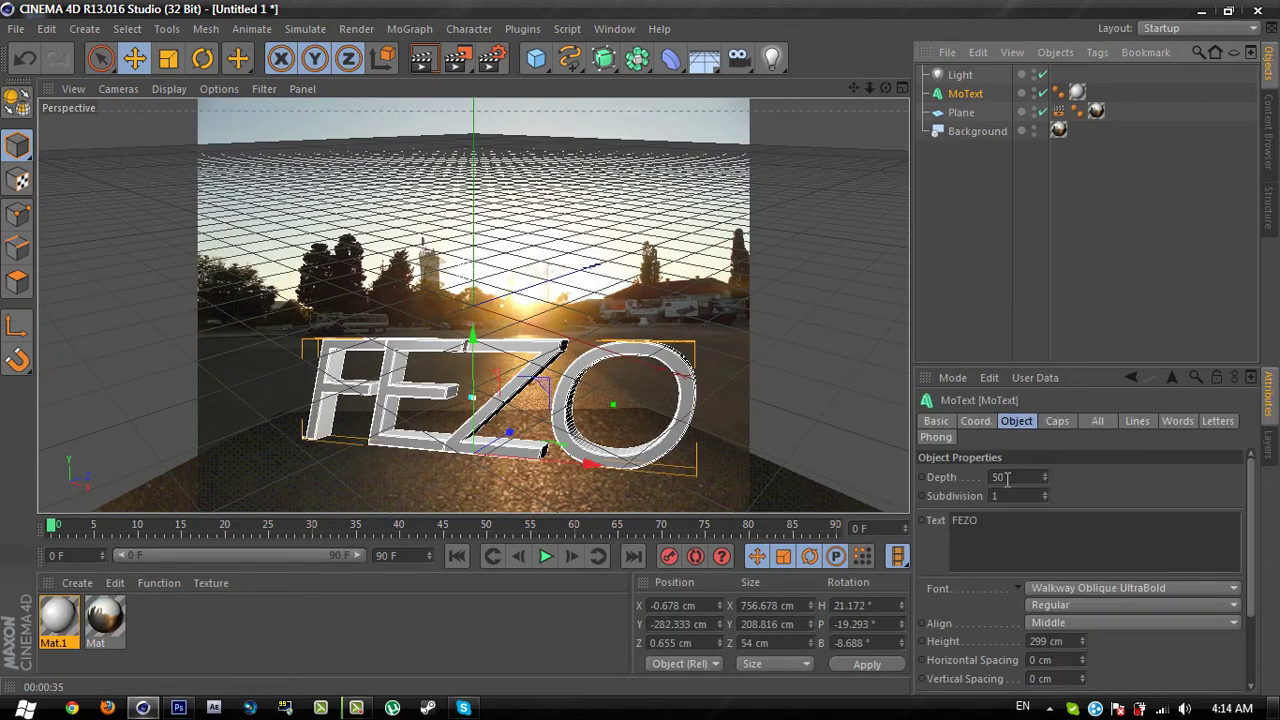
pyautogui.write('50')
pyautogui.press('Return')
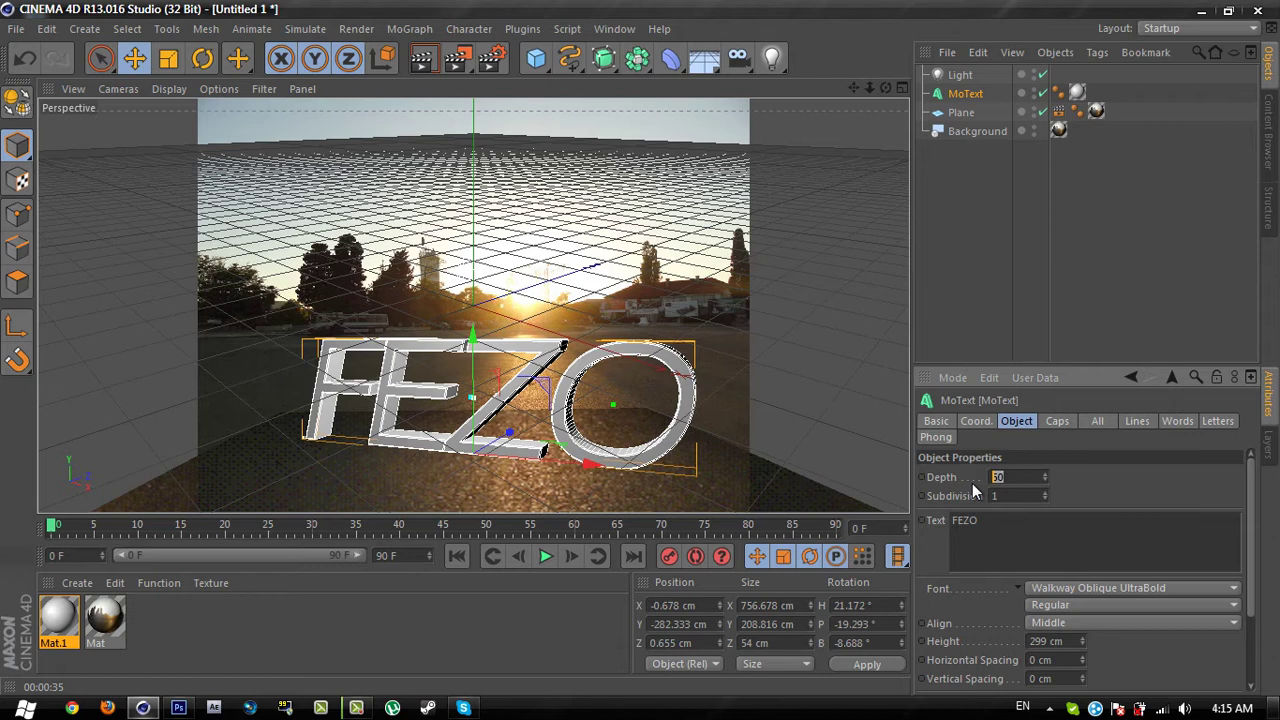
pyautogui.write('60')
pyautogui.press('Return')
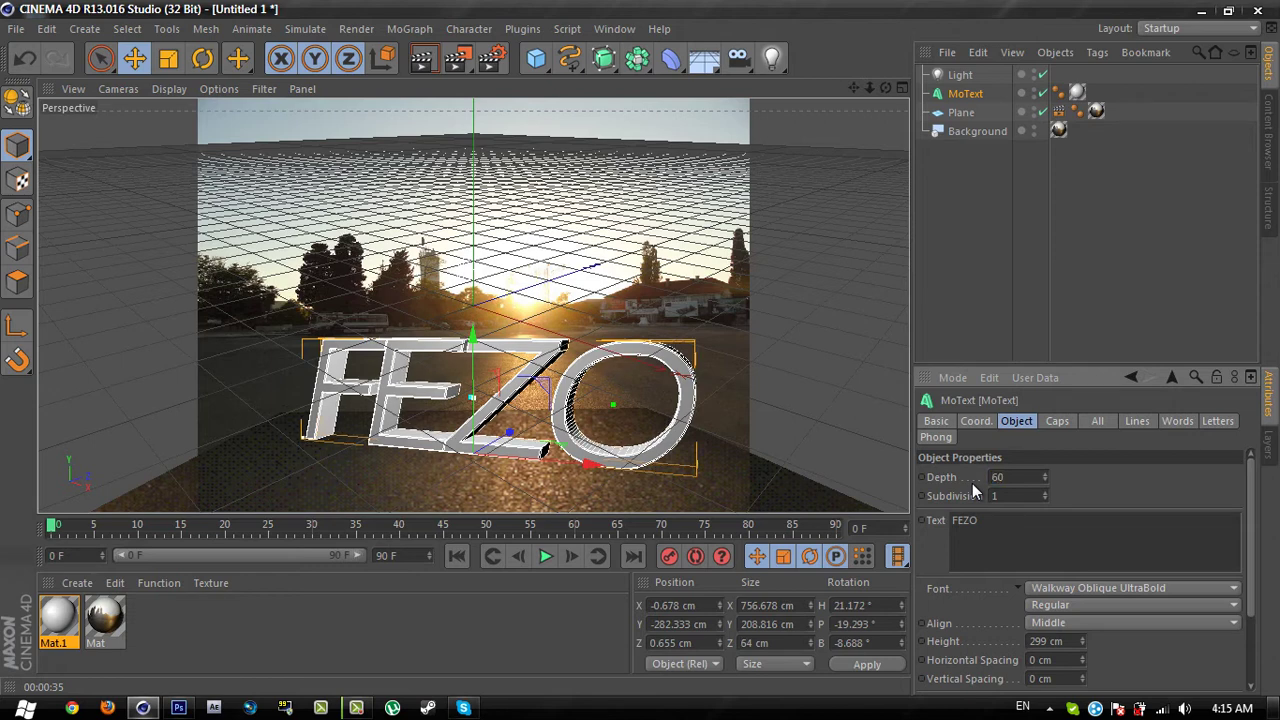
pyautogui.click(1005, 325)
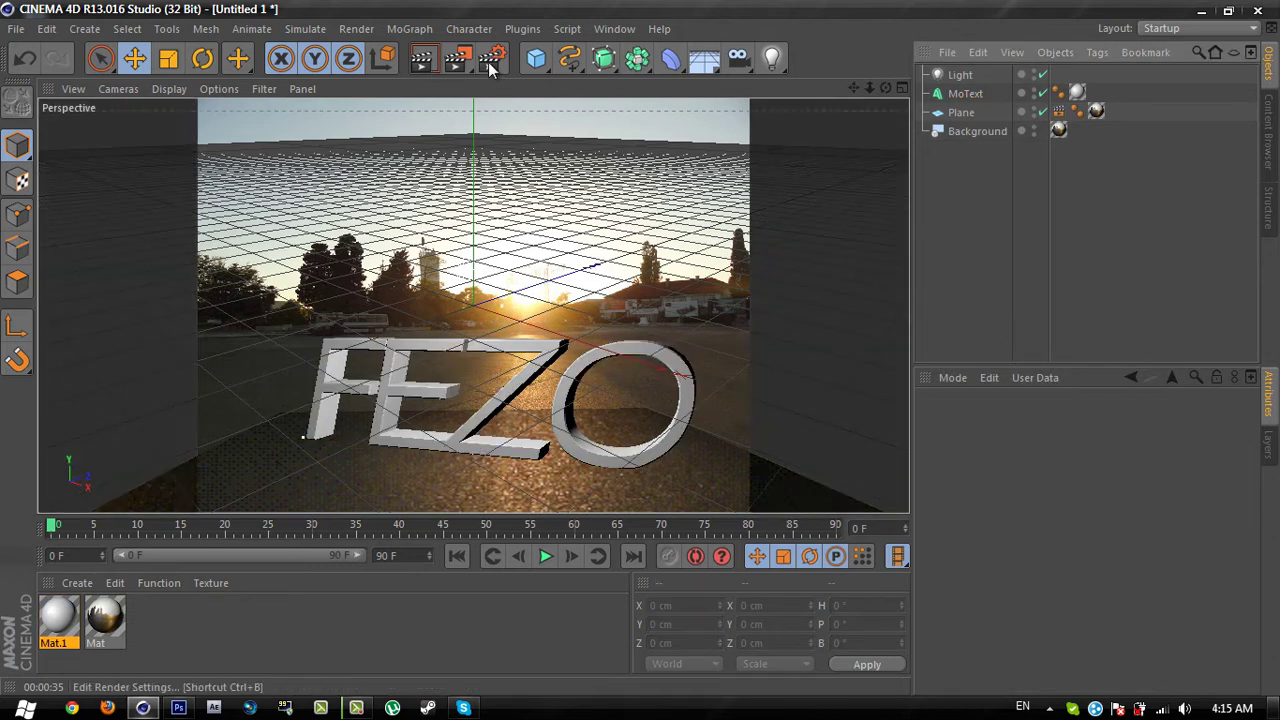
# - Set the render's save file to the existing Tutorial file in the user folder
pyautogui.click(490, 60)
pyautogui.click(141, 91)
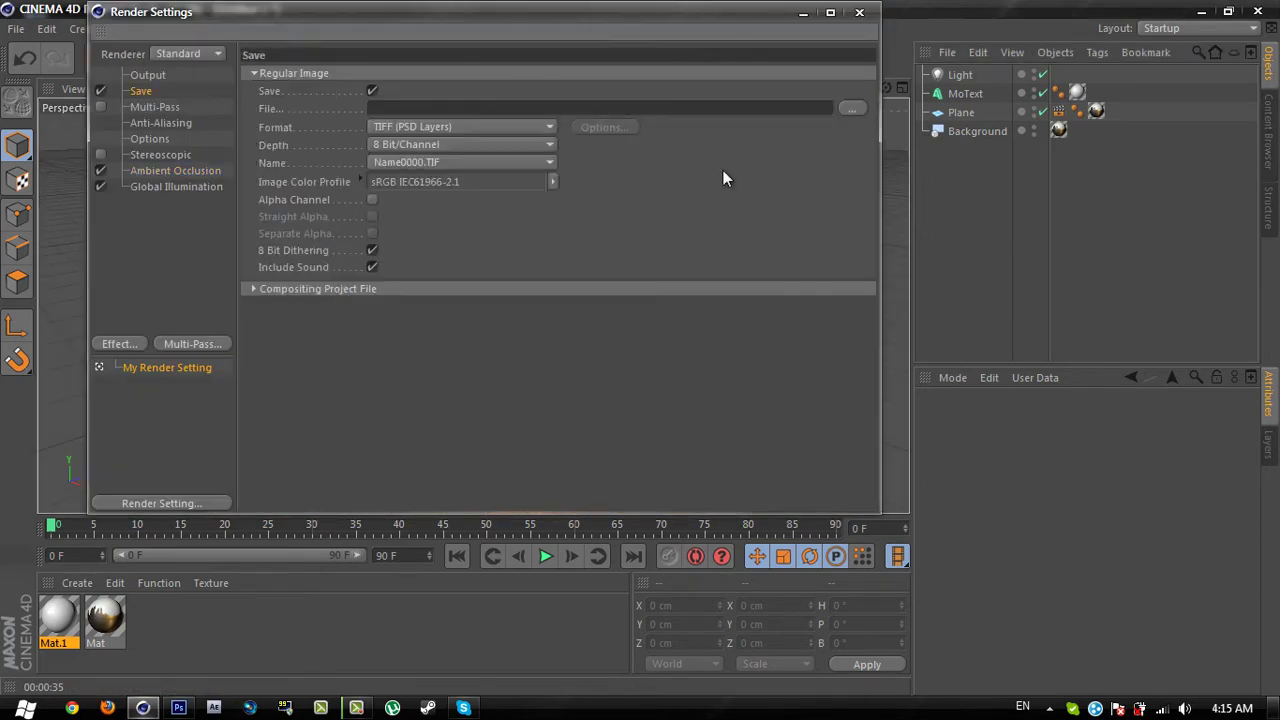
pyautogui.click(850, 108)
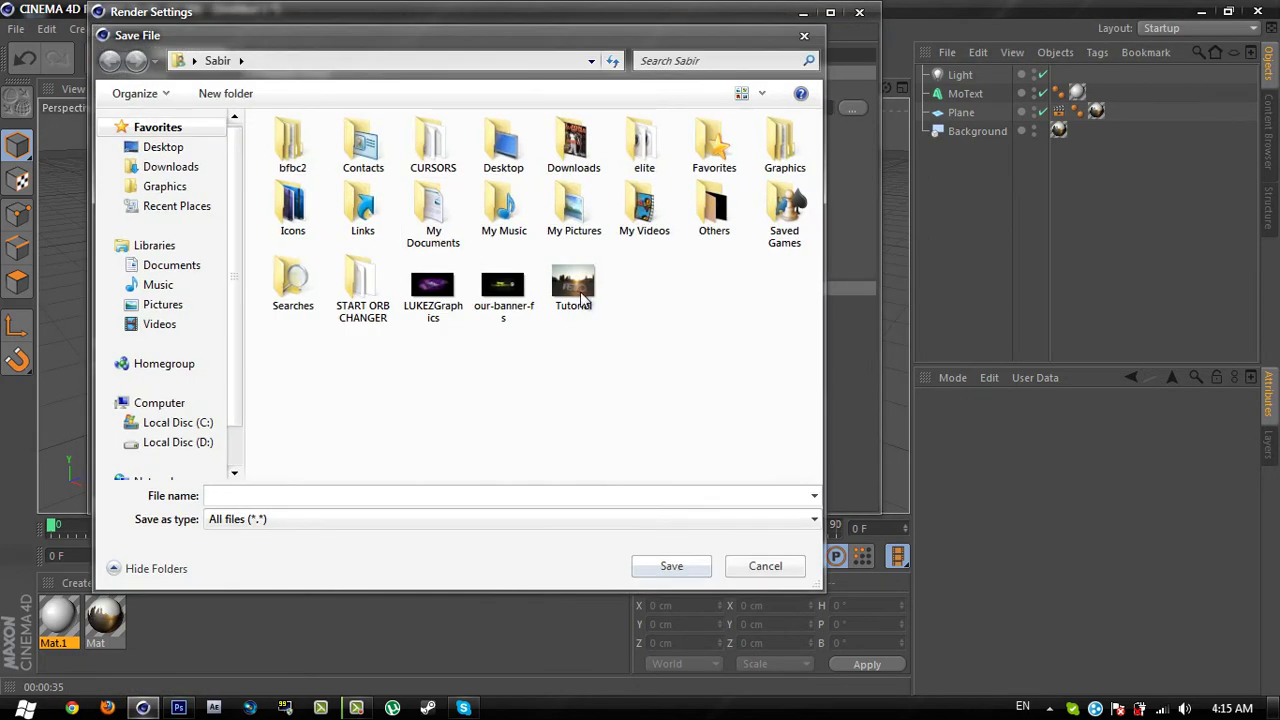
pyautogui.click(578, 290)
pyautogui.press('Return')
pyautogui.click(709, 366)
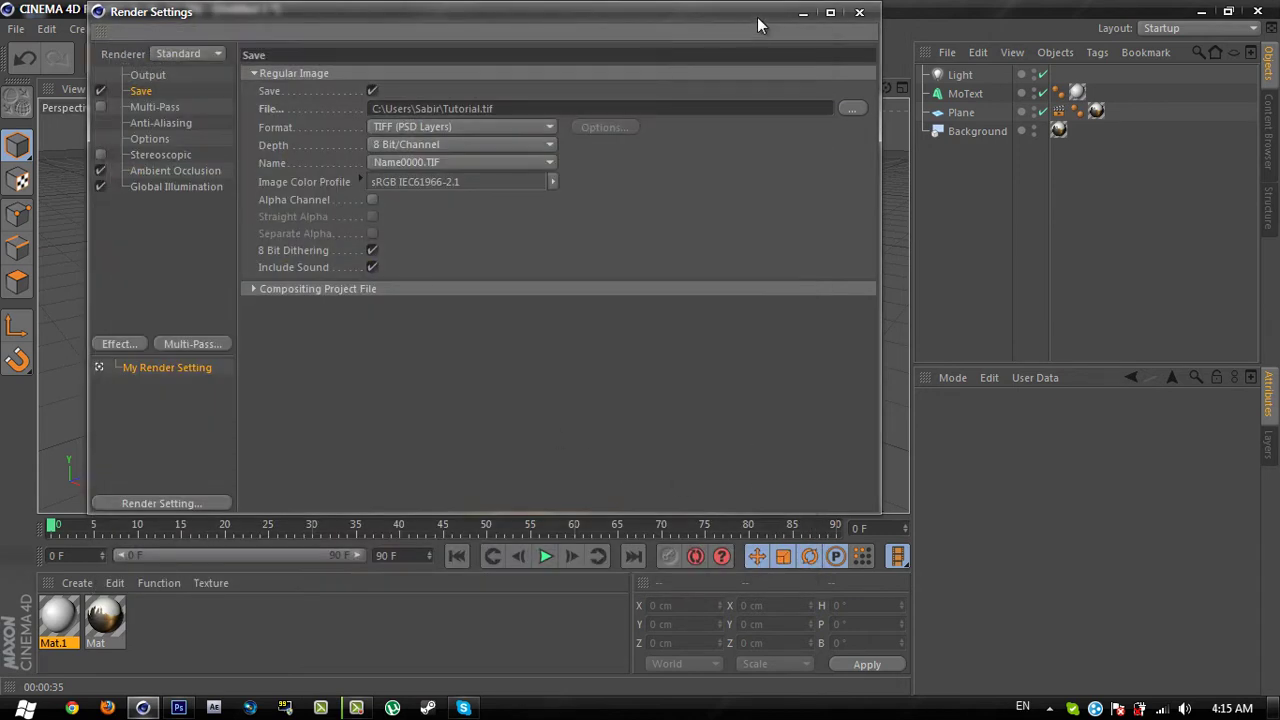
# - Set the render's save format to JPEG with quality 100 and close the render settings
pyautogui.click(428, 127)
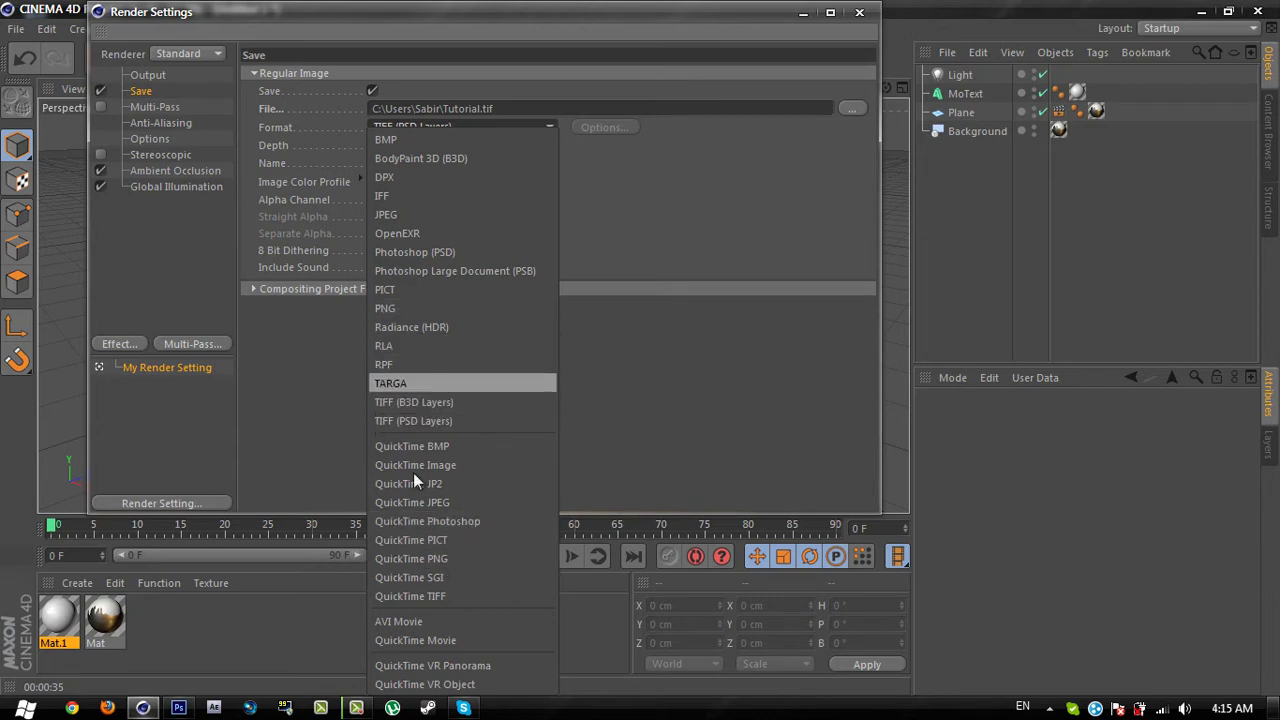
pyautogui.click(420, 215)
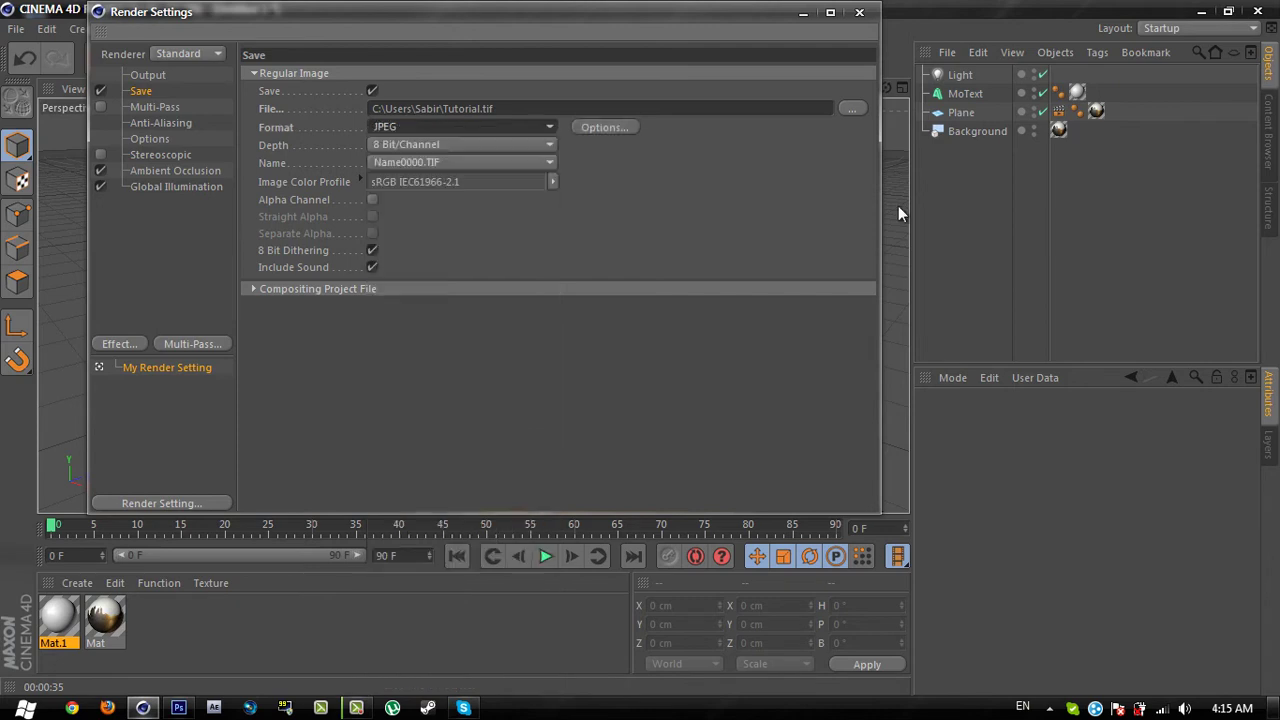
pyautogui.click(600, 128)
pyautogui.moveTo(624, 129); pyautogui.dragTo(720, 117)
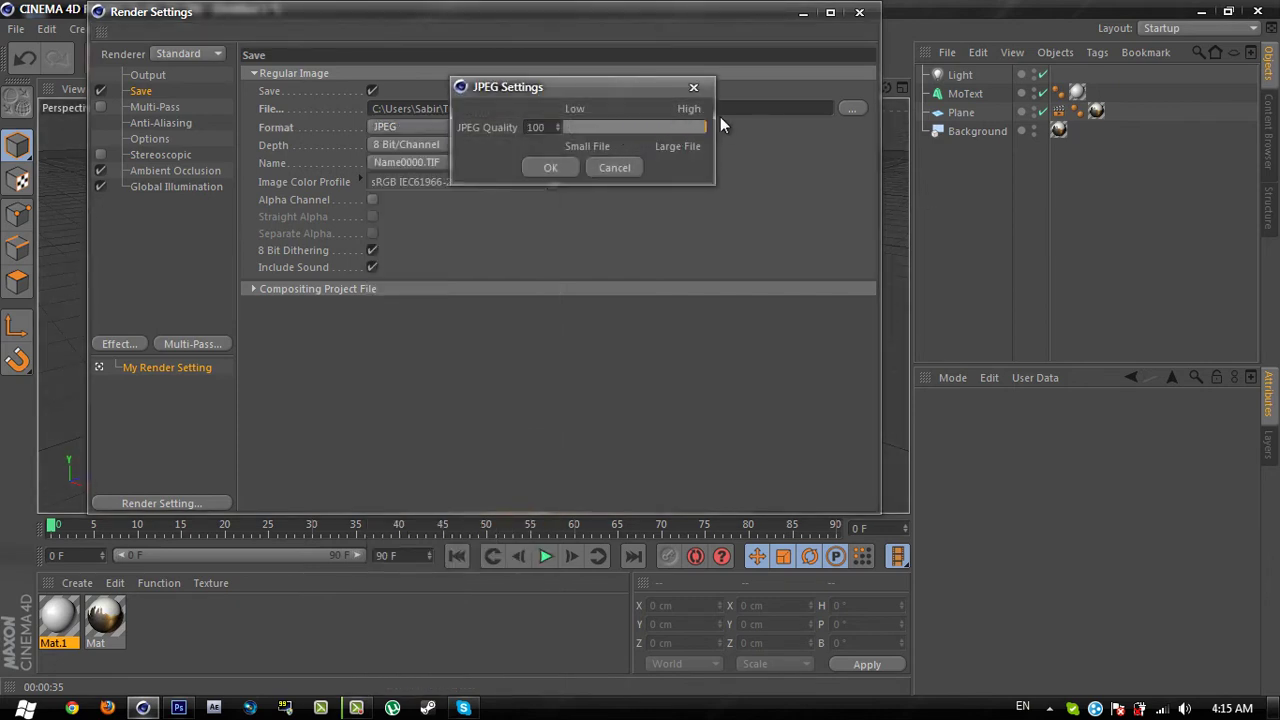
pyautogui.click(551, 168)
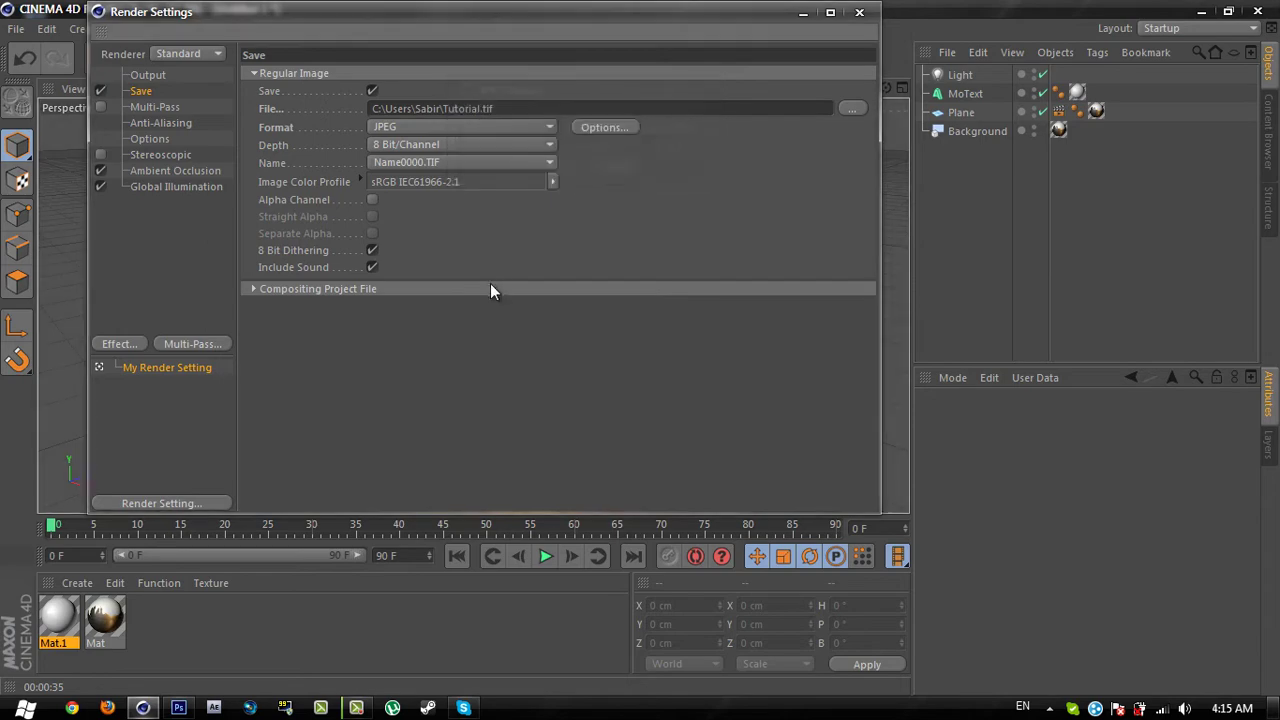
pyautogui.click(859, 13)
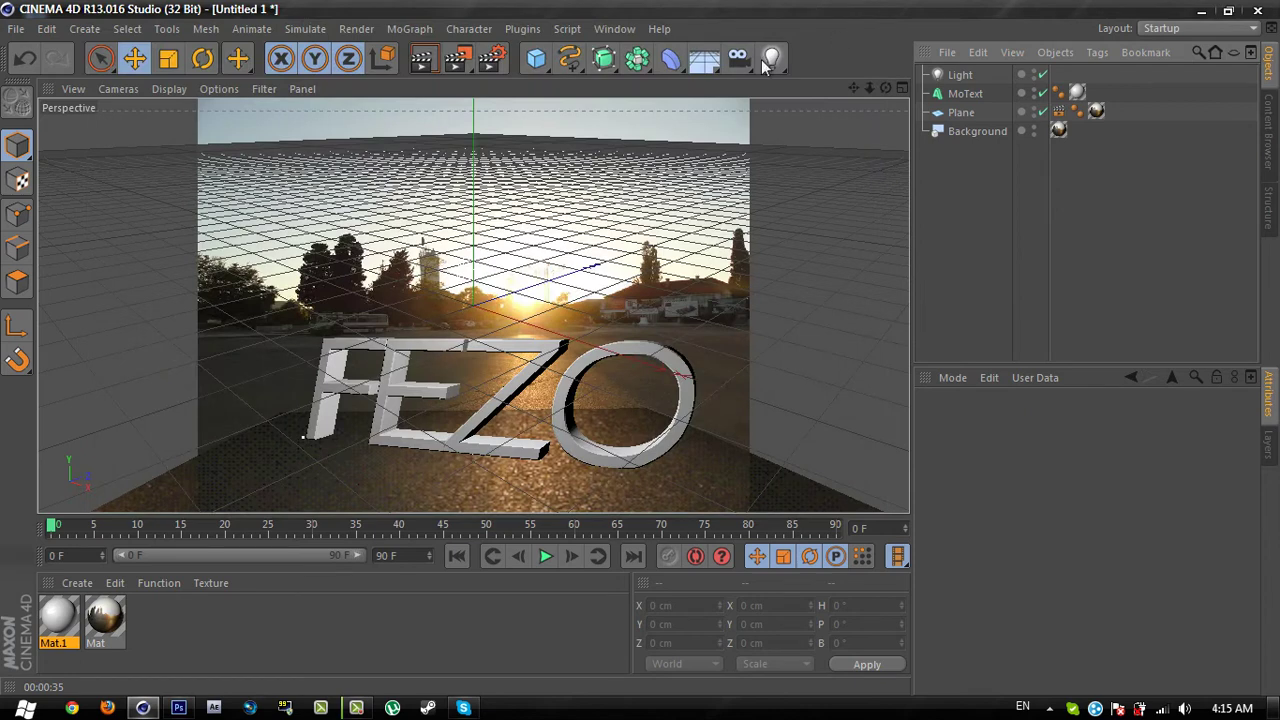
# - Render the FEZO scene to the Picture Viewer and check the whole image as it renders
pyautogui.click(455, 60)
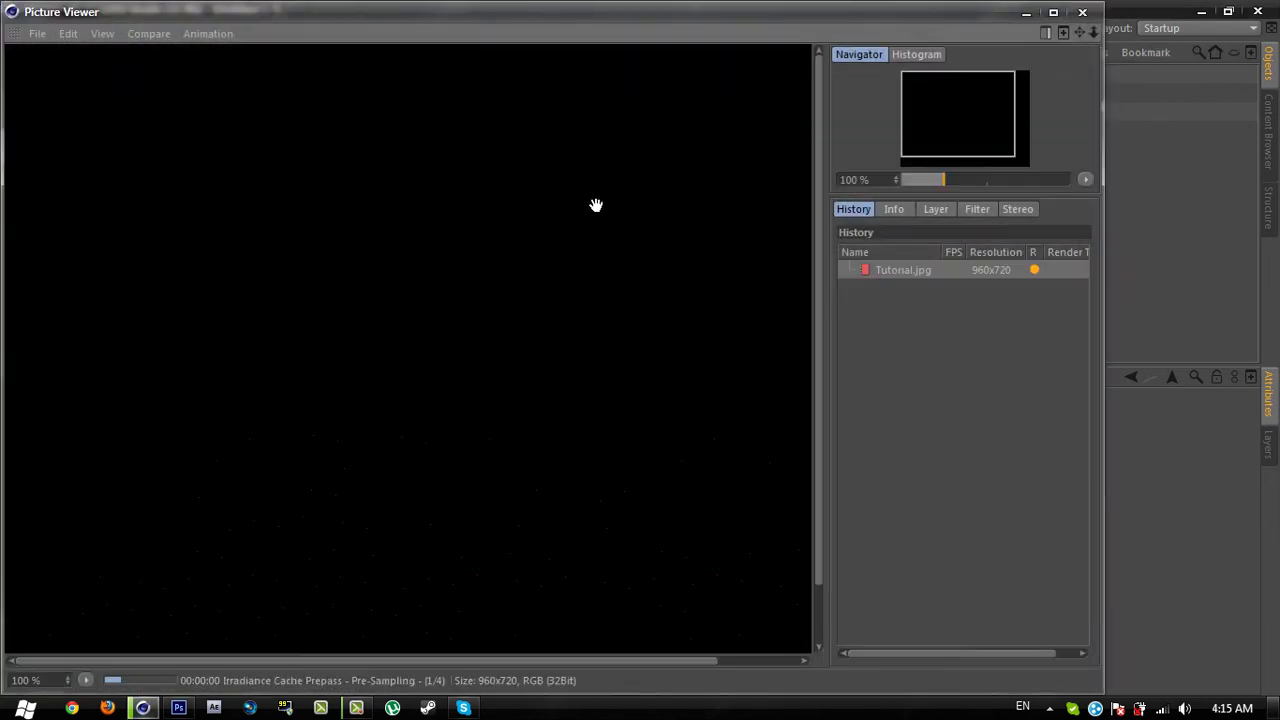
pyautogui.scroll(-3, 596, 208)
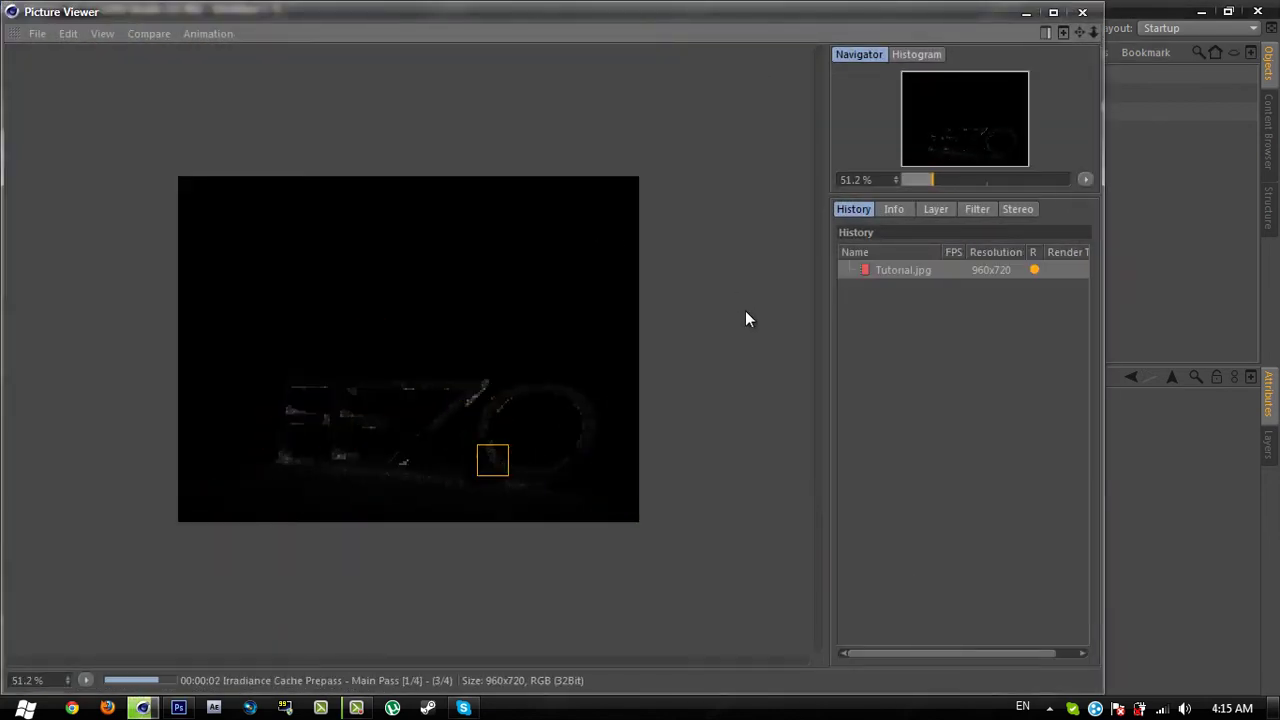
pyautogui.scroll(2, 750, 315)
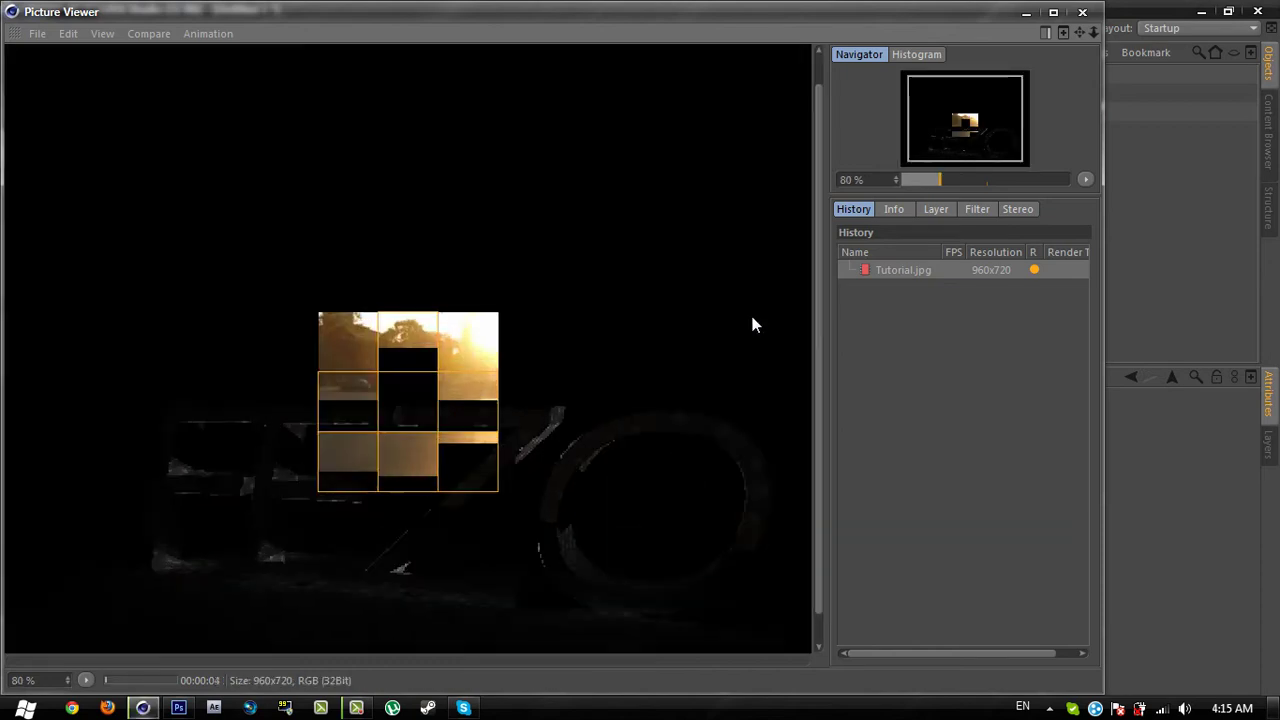
pyautogui.scroll(-2, 750, 311)
pyautogui.scroll(2, 752, 316)
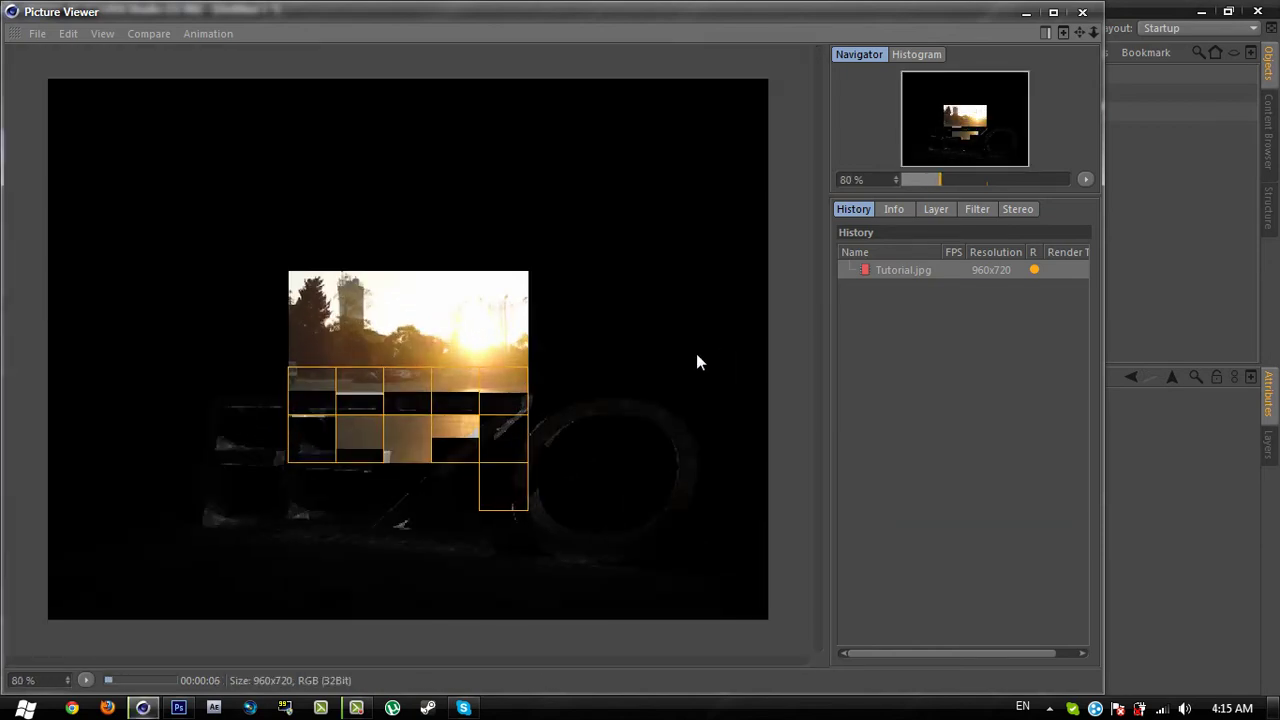
pyautogui.scroll(-3, 697, 362)
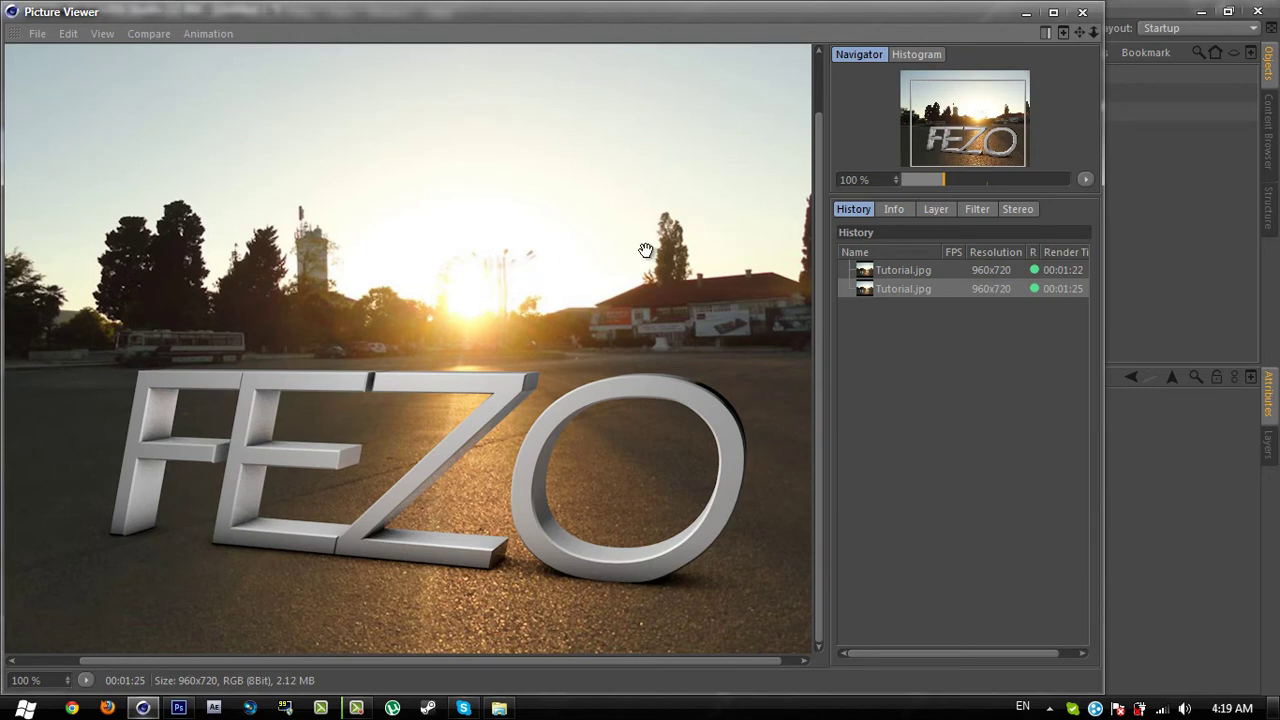
# - Switch to Photoshop, open the rendered Tutorial image from the user folder, and convert its Background layer to a smart object
pyautogui.click(178, 707)
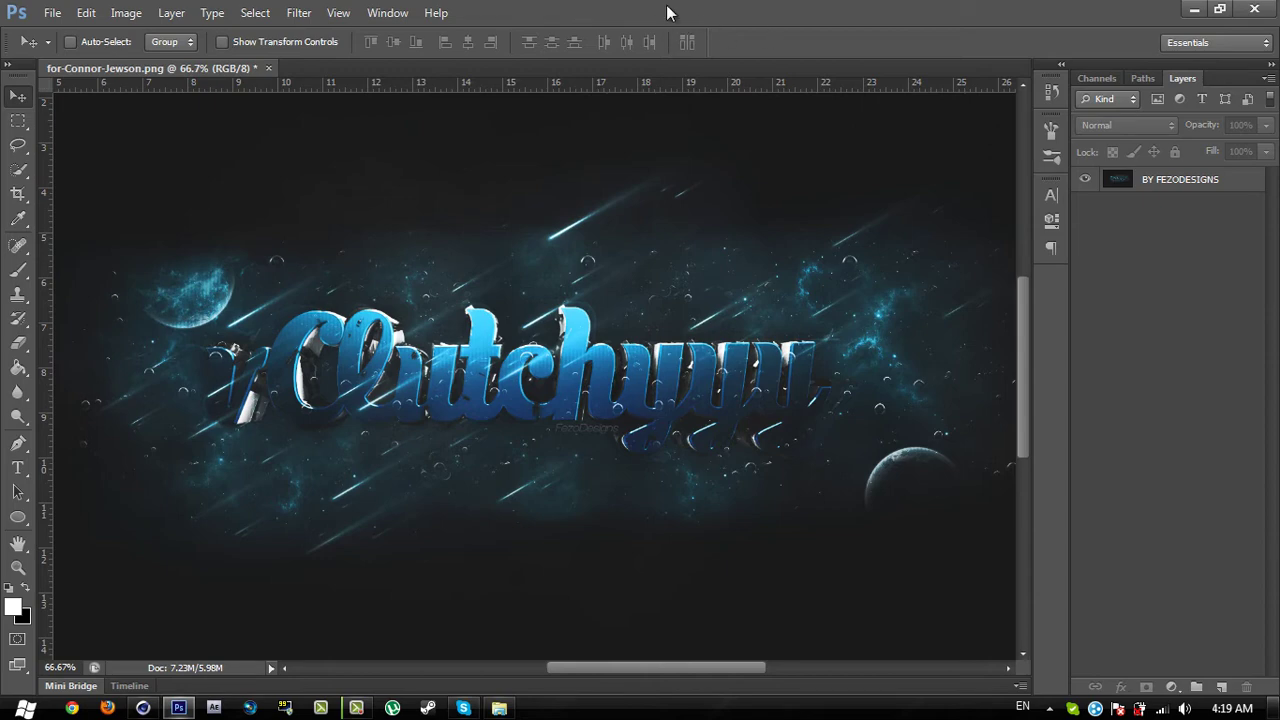
pyautogui.click(52, 12)
pyautogui.click(60, 48)
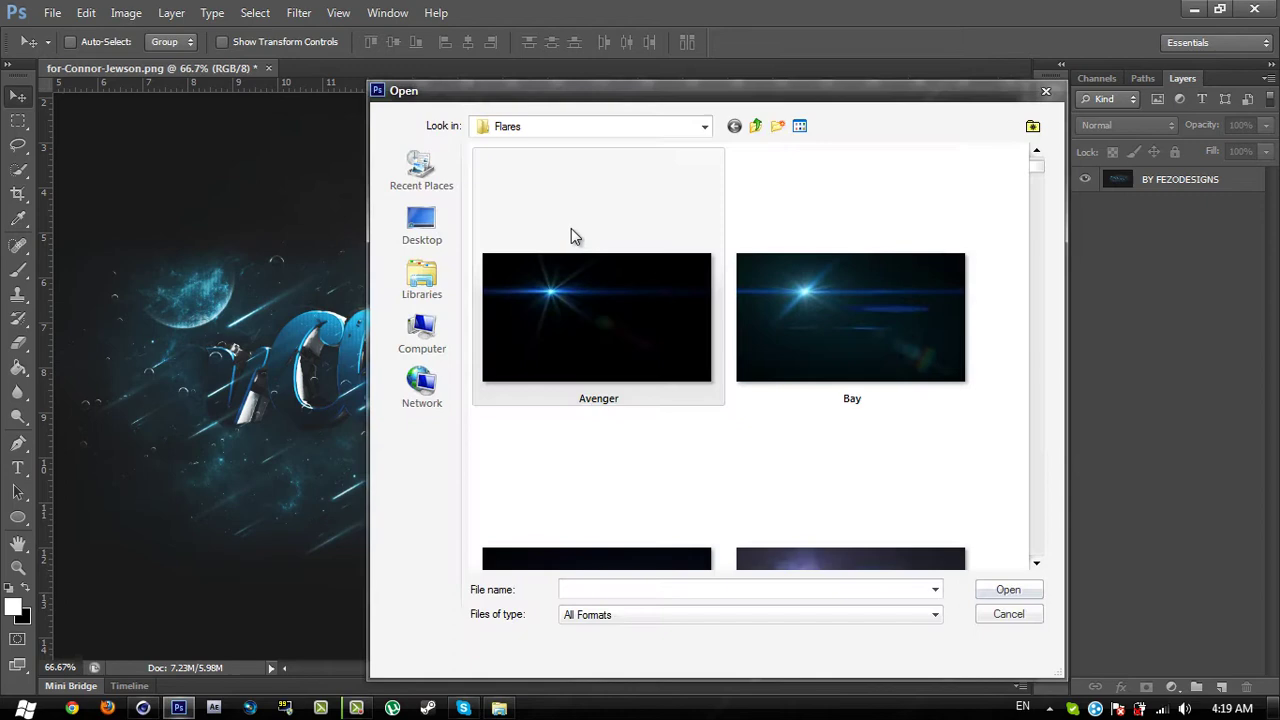
pyautogui.click(421, 170)
pyautogui.click(421, 225)
pyautogui.doubleClick(706, 203)
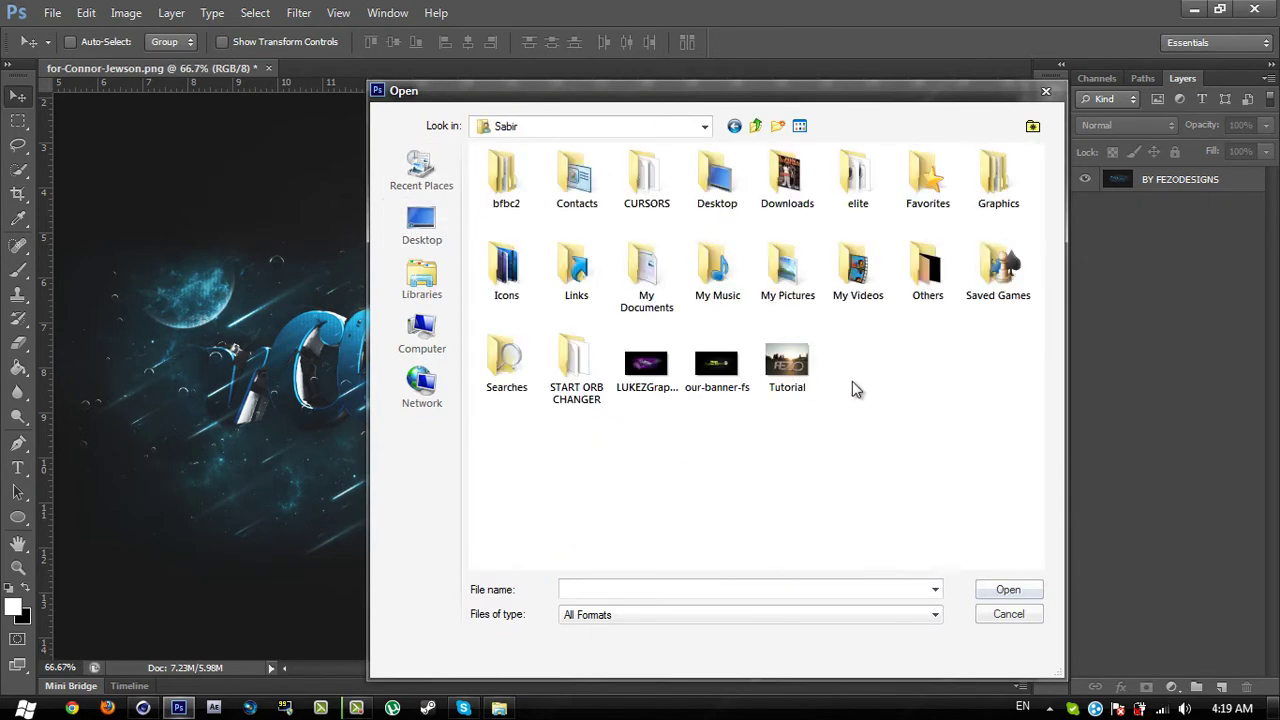
pyautogui.doubleClick(790, 366)
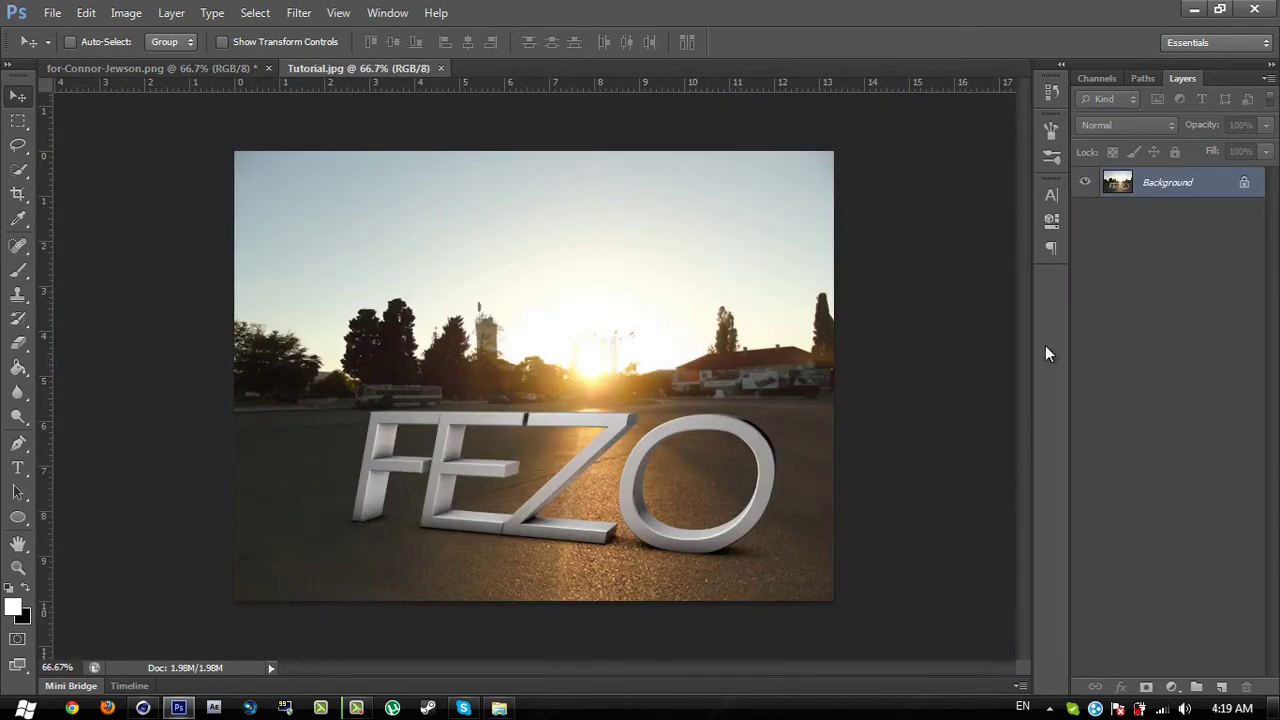
pyautogui.rightClick(1216, 190)
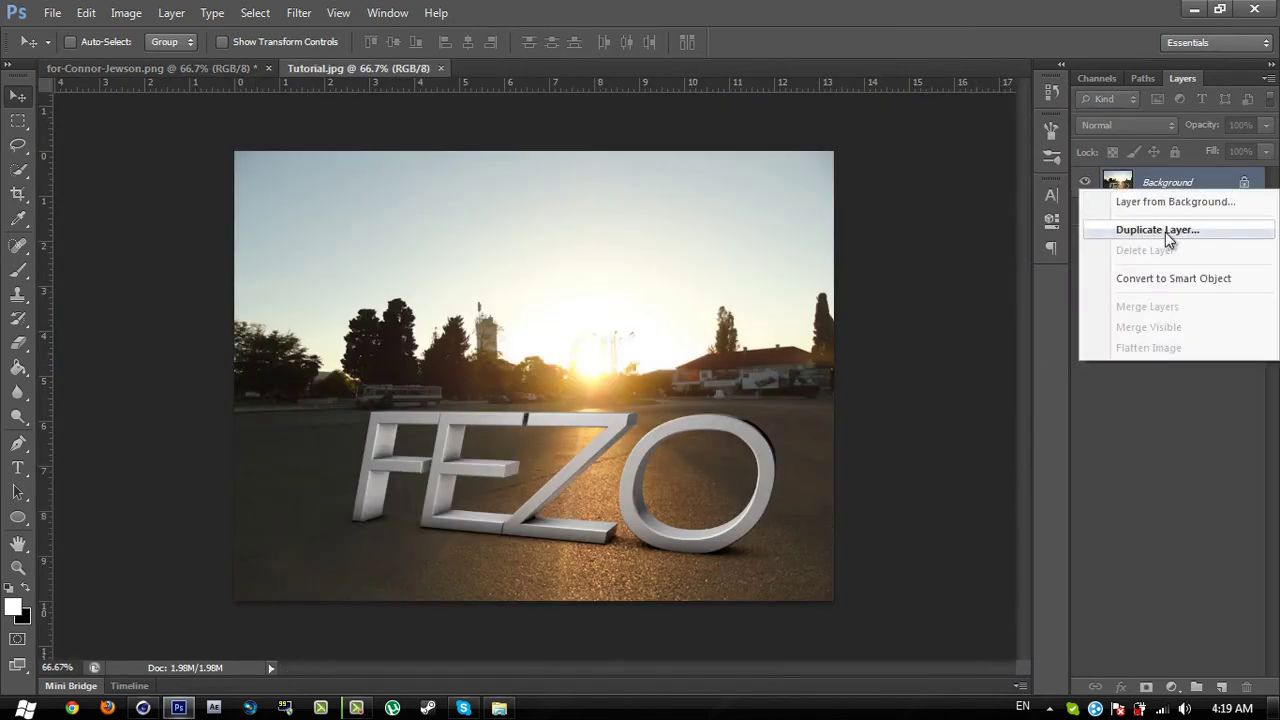
pyautogui.click(1158, 284)
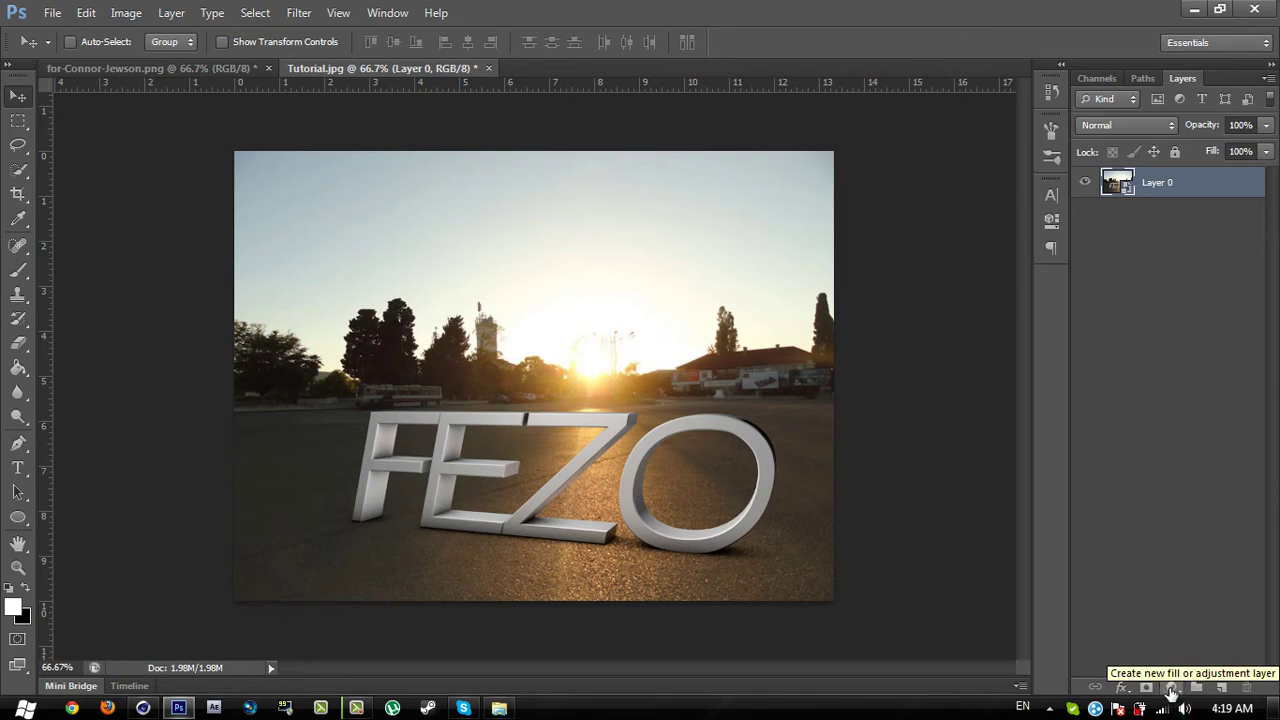
# - Add a Levels adjustment layer above the render with the midtone input level set to 0.90
pyautogui.click(1172, 688)
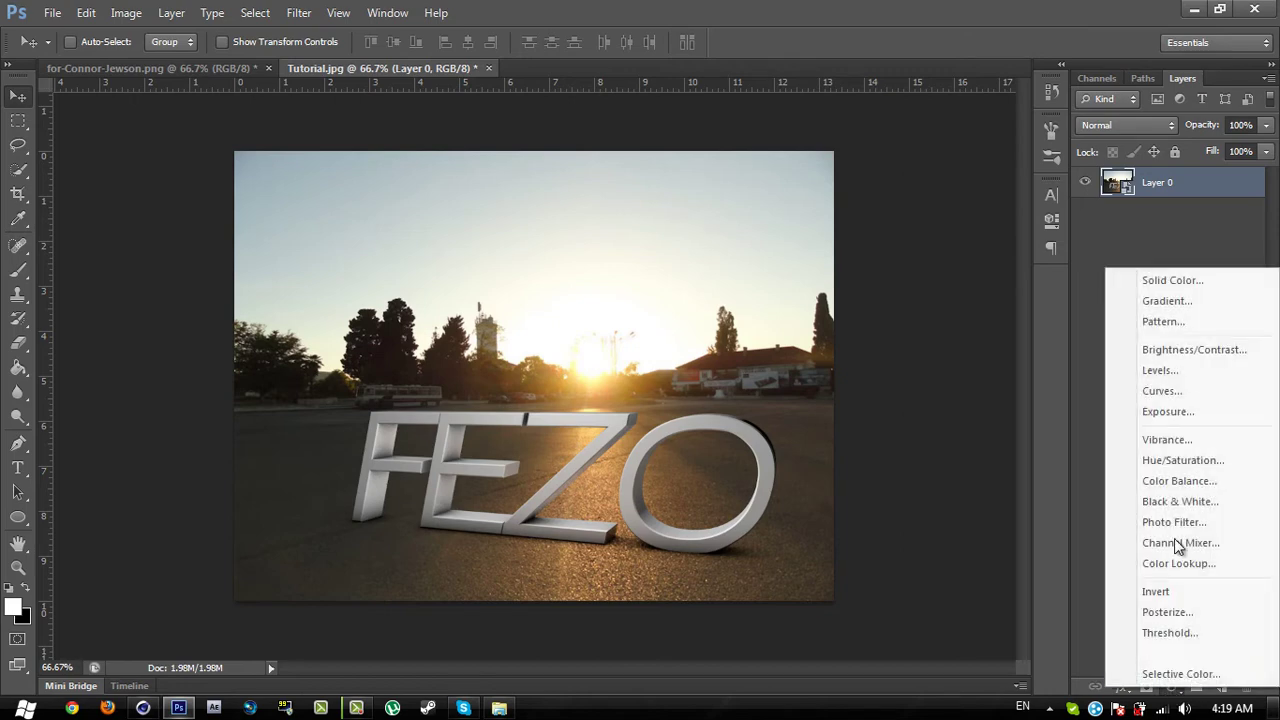
pyautogui.click(1166, 371)
pyautogui.moveTo(914, 394); pyautogui.dragTo(866, 401)
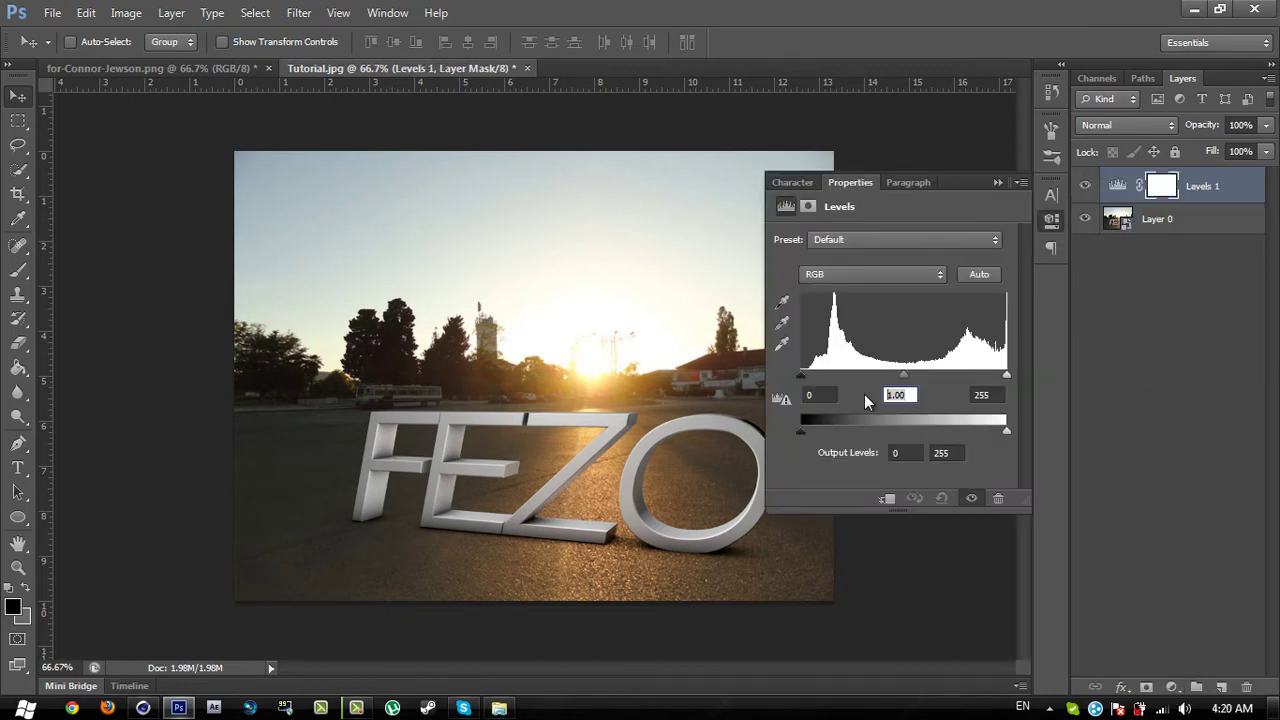
pyautogui.write('0.9')
pyautogui.press('Return')
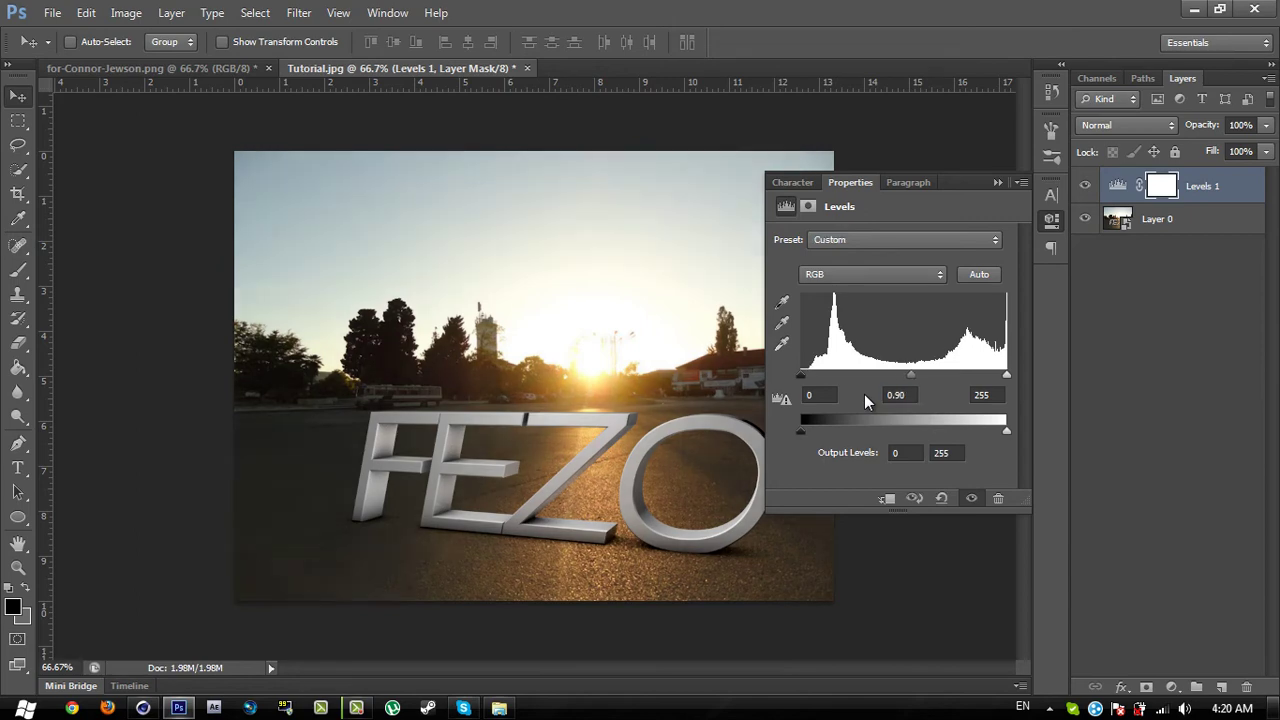
pyautogui.click(997, 183)
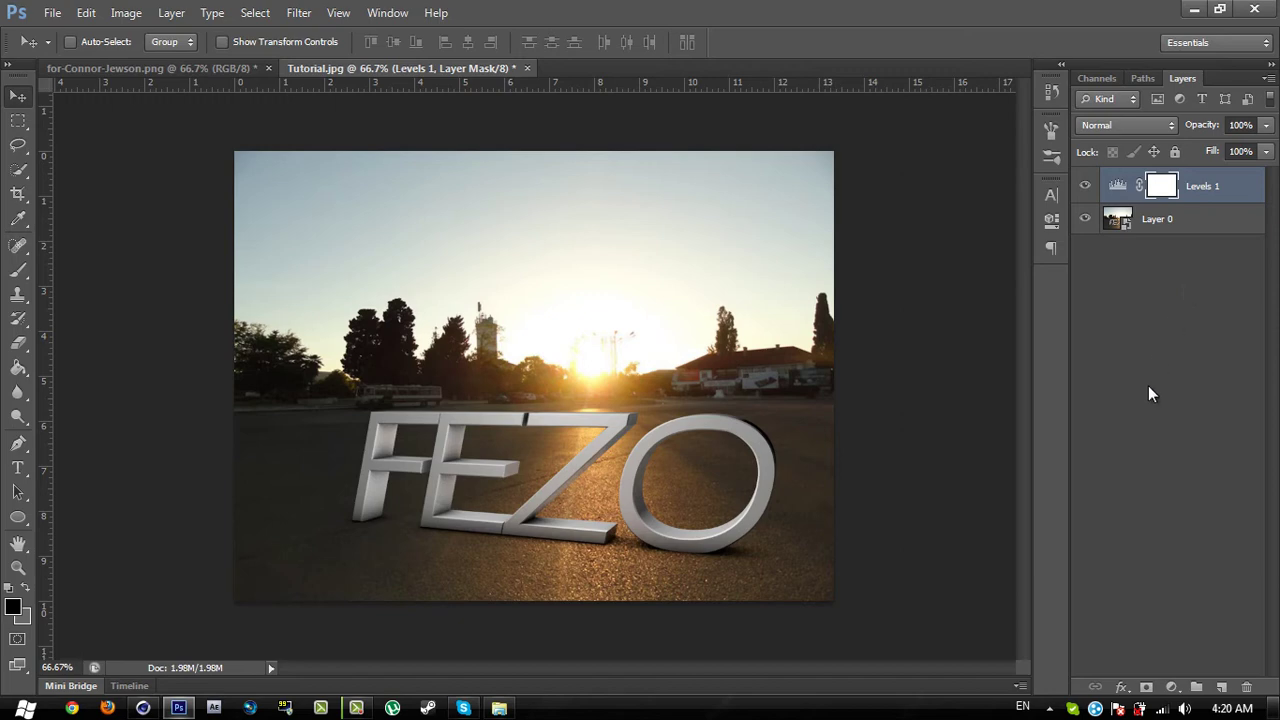
# - Add a Color Balance adjustment layer with midtones set to Cyan-Red -10, Magenta-Green -5 and Yellow-Blue +5
pyautogui.click(1171, 690)
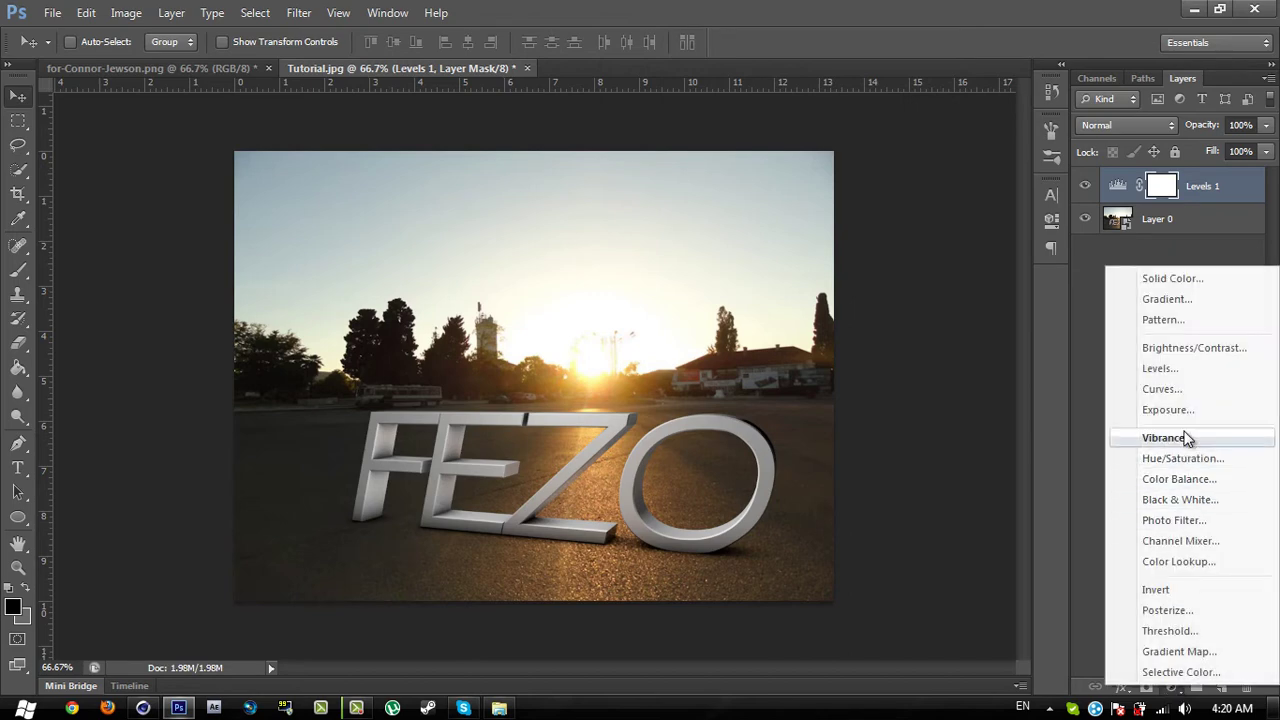
pyautogui.click(1200, 480)
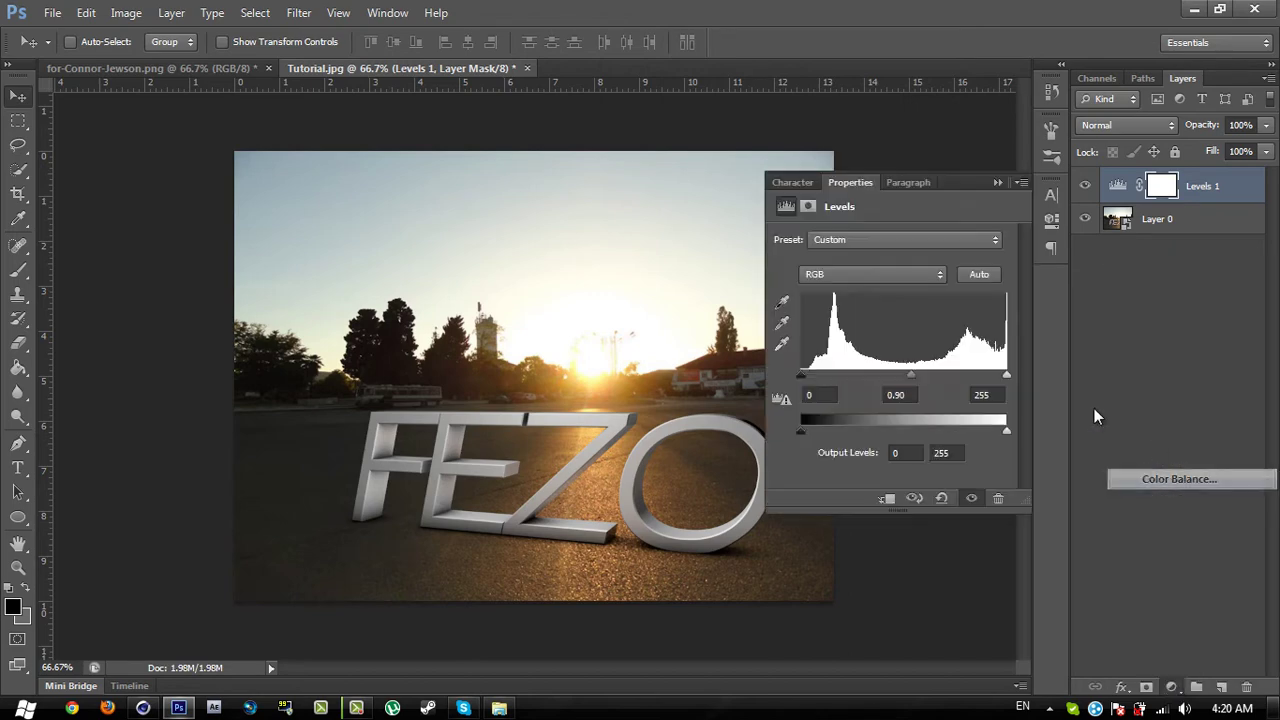
pyautogui.click(1004, 341)
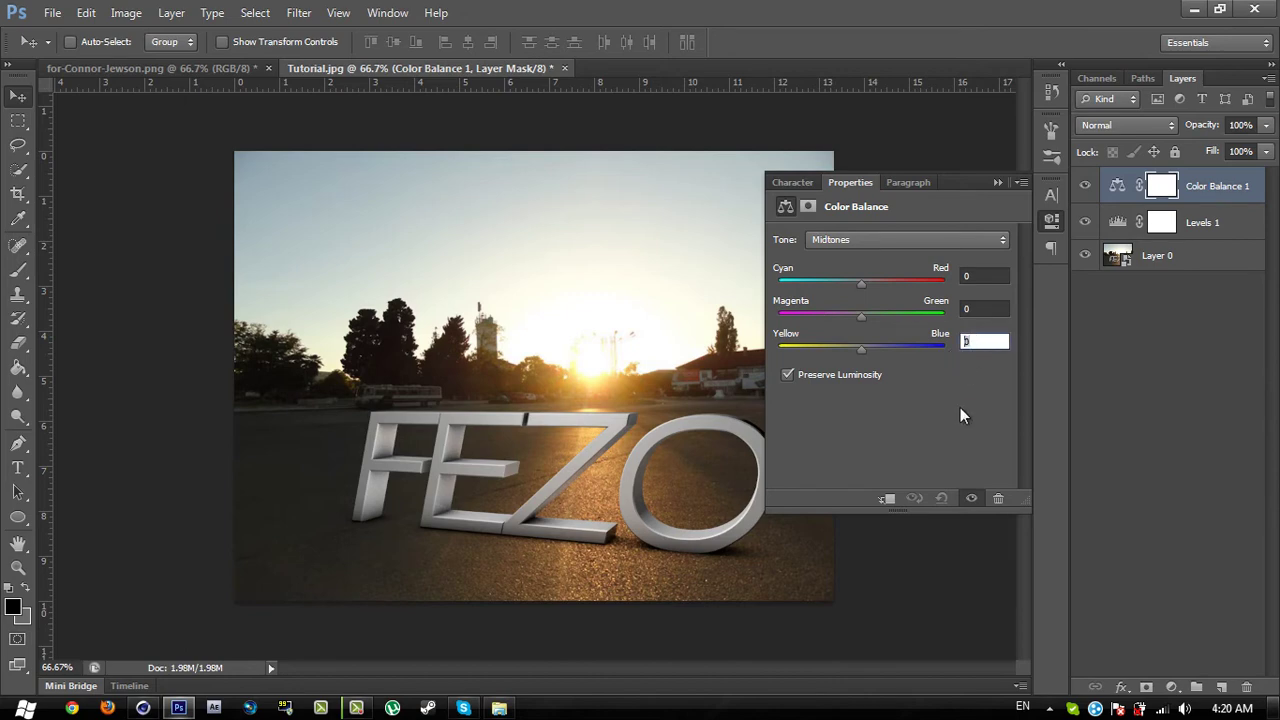
pyautogui.write('+5')
pyautogui.hotkey('shift', 'Tab')
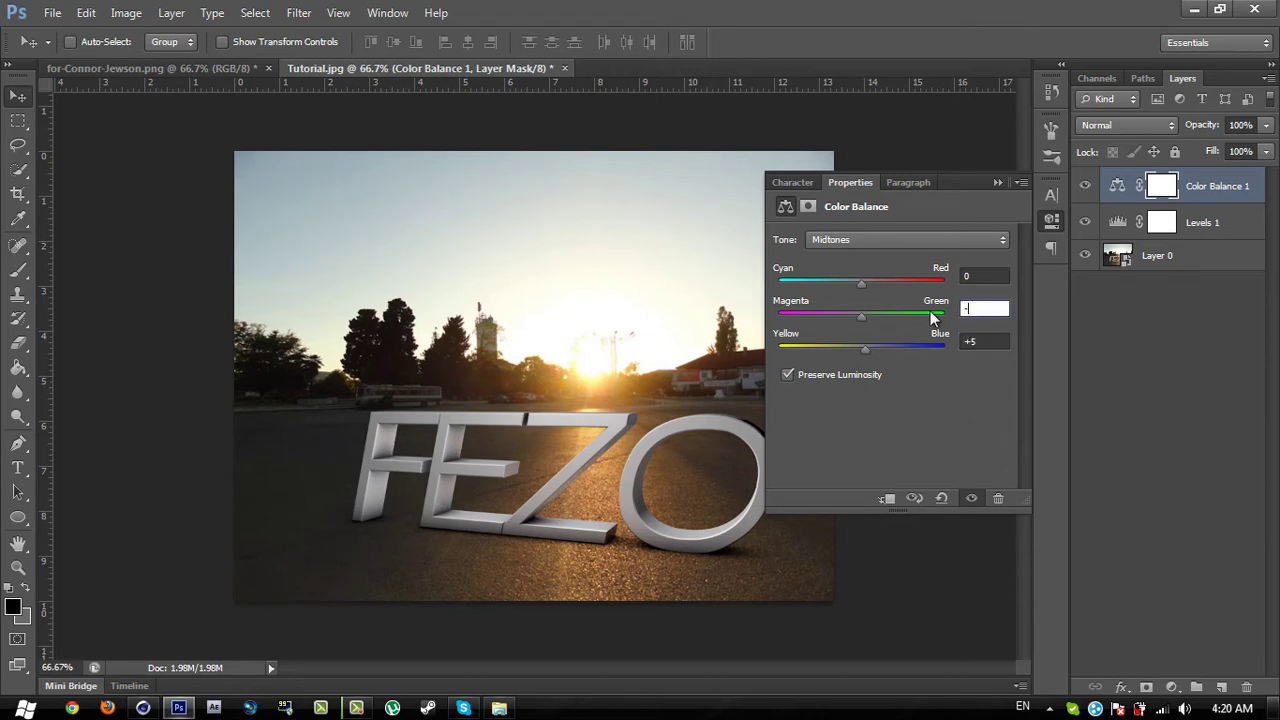
pyautogui.write('-5')
pyautogui.hotkey('shift', 'Tab')
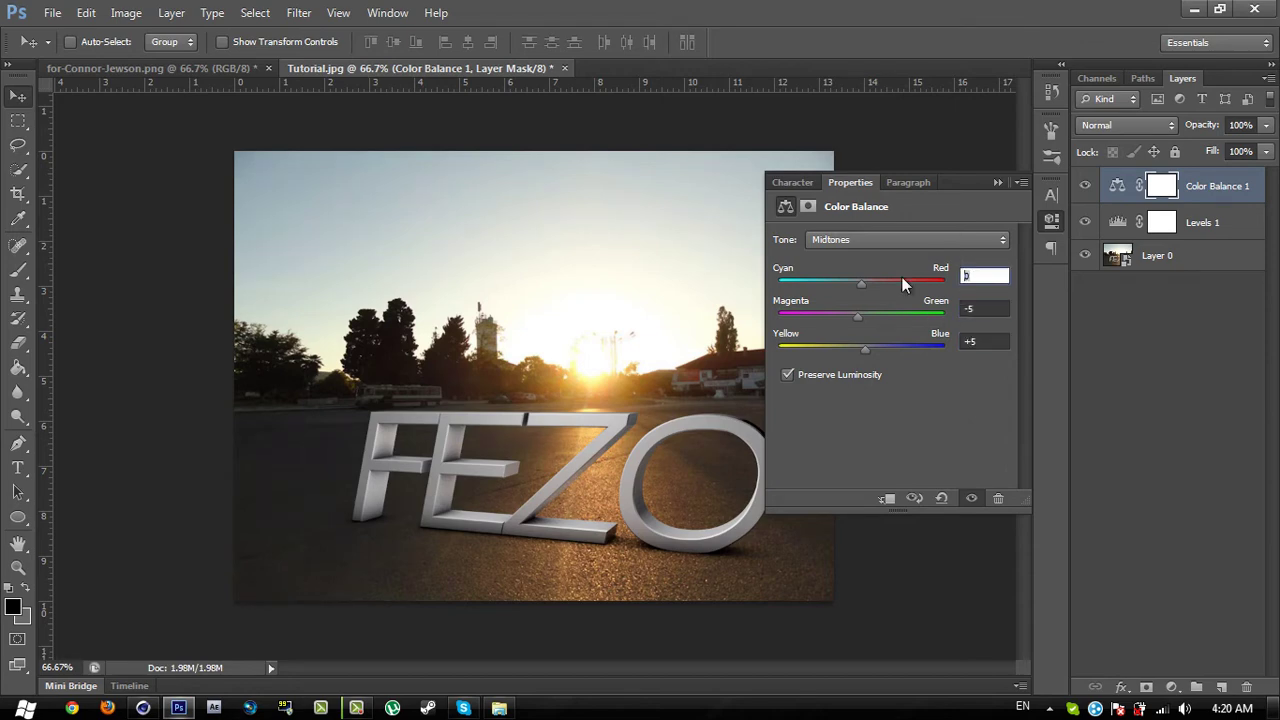
pyautogui.write('-10')
pyautogui.click(997, 183)
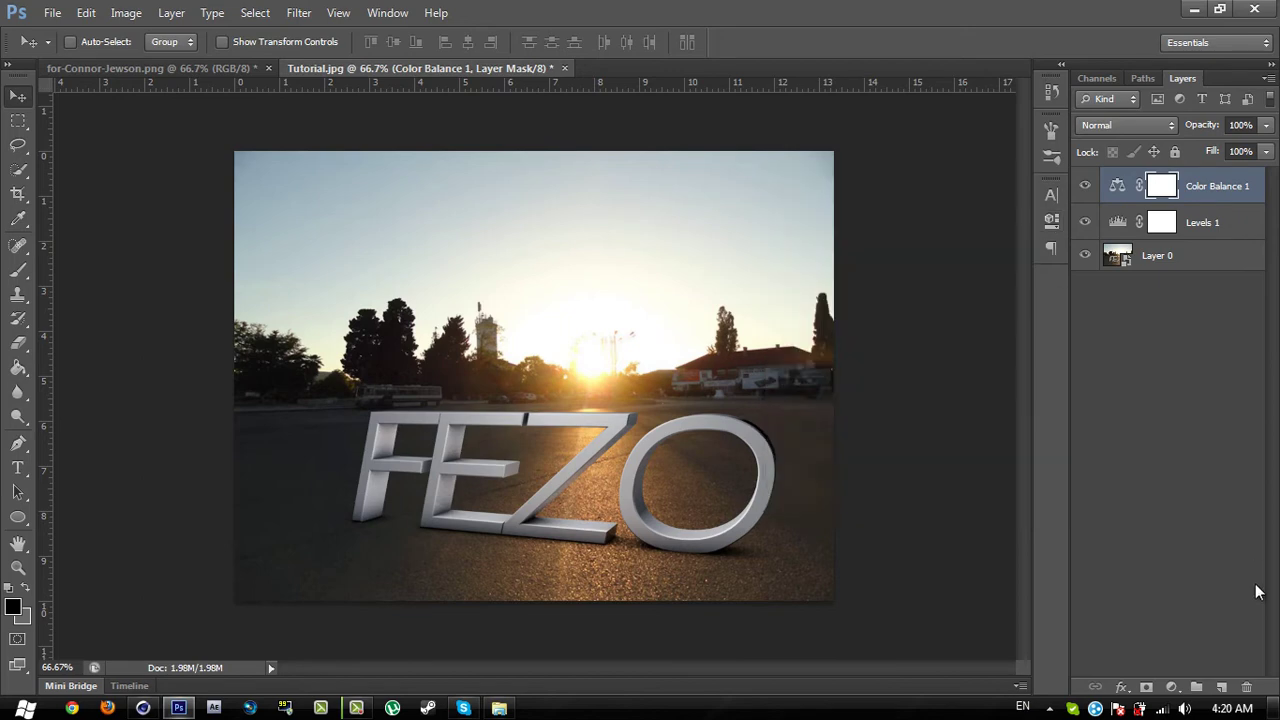
# - Add a Curves adjustment layer with the RGB curve's midtones pulled slightly down and the layer opacity at 75%
pyautogui.click(1172, 687)
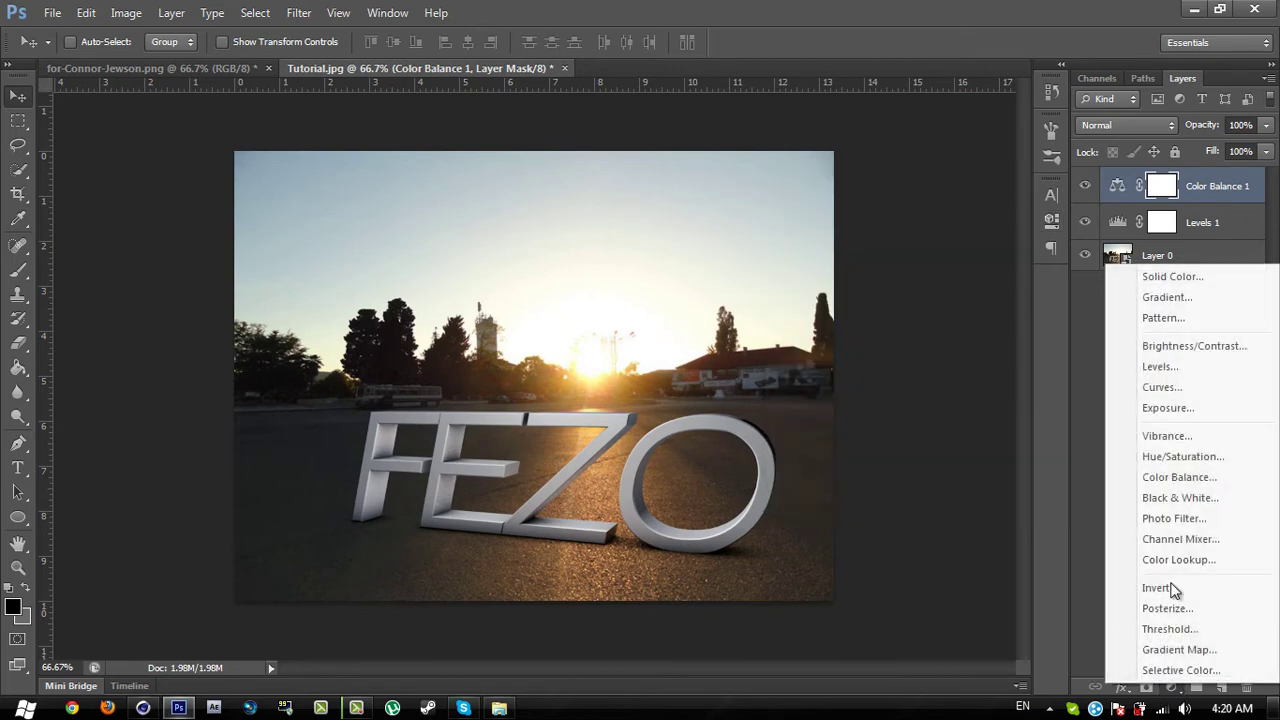
pyautogui.click(1162, 388)
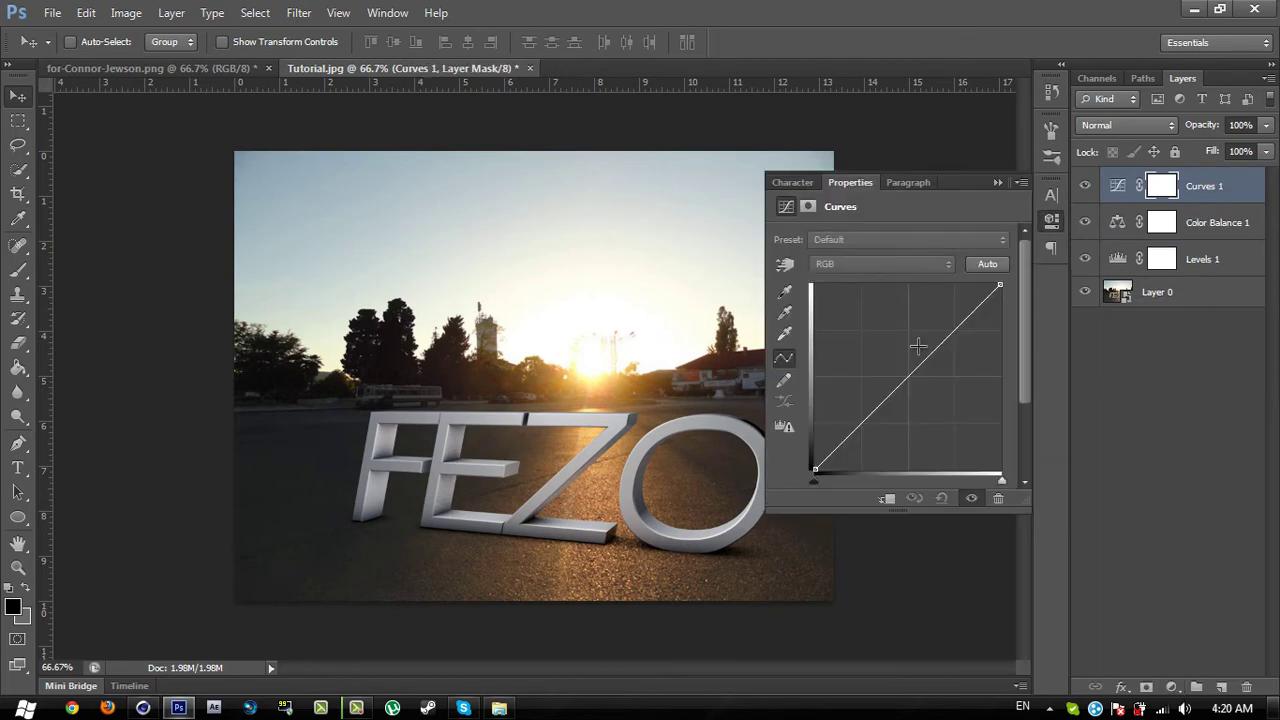
pyautogui.moveTo(930, 358); pyautogui.dragTo(900, 398)
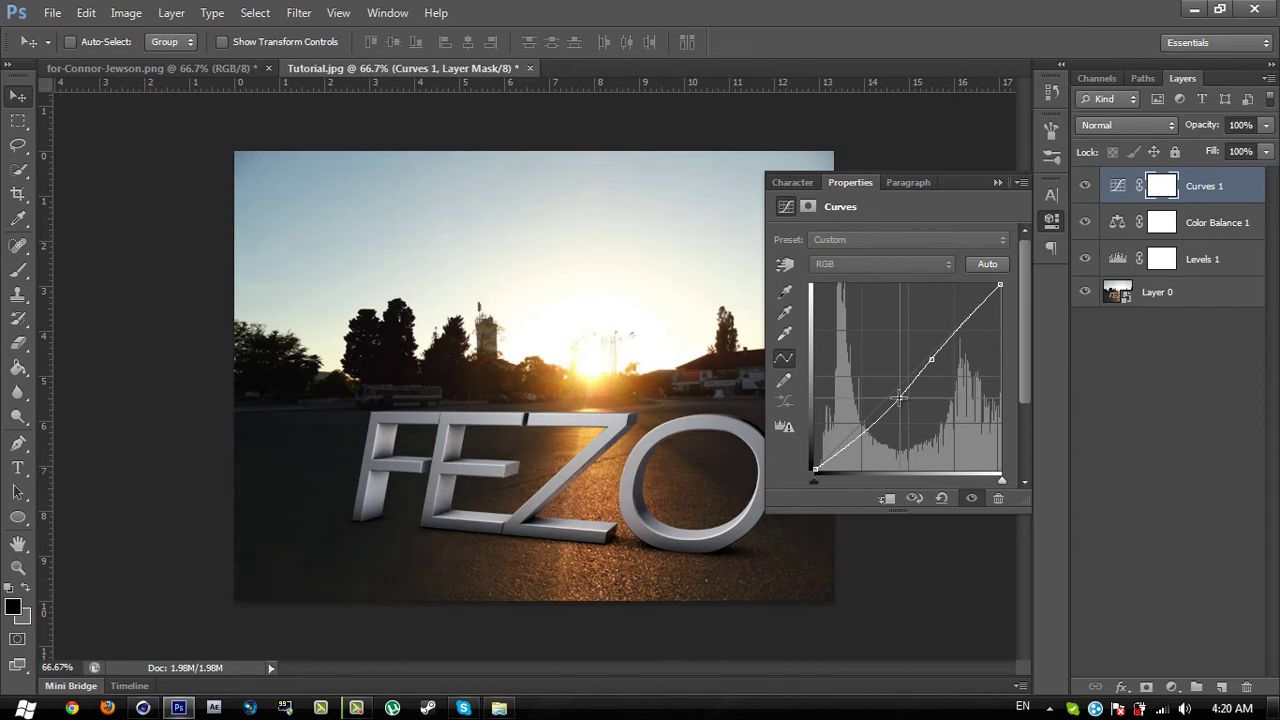
pyautogui.doubleClick(997, 187)
pyautogui.click(1257, 128)
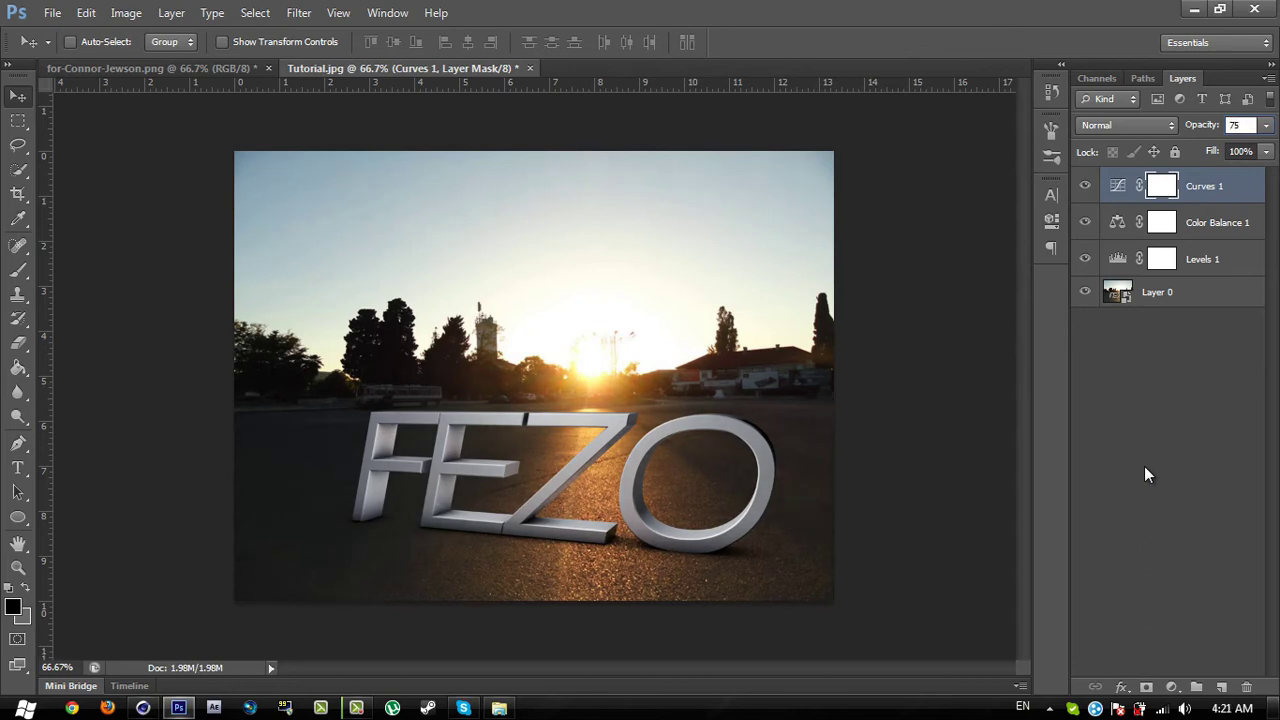
pyautogui.press('Return')
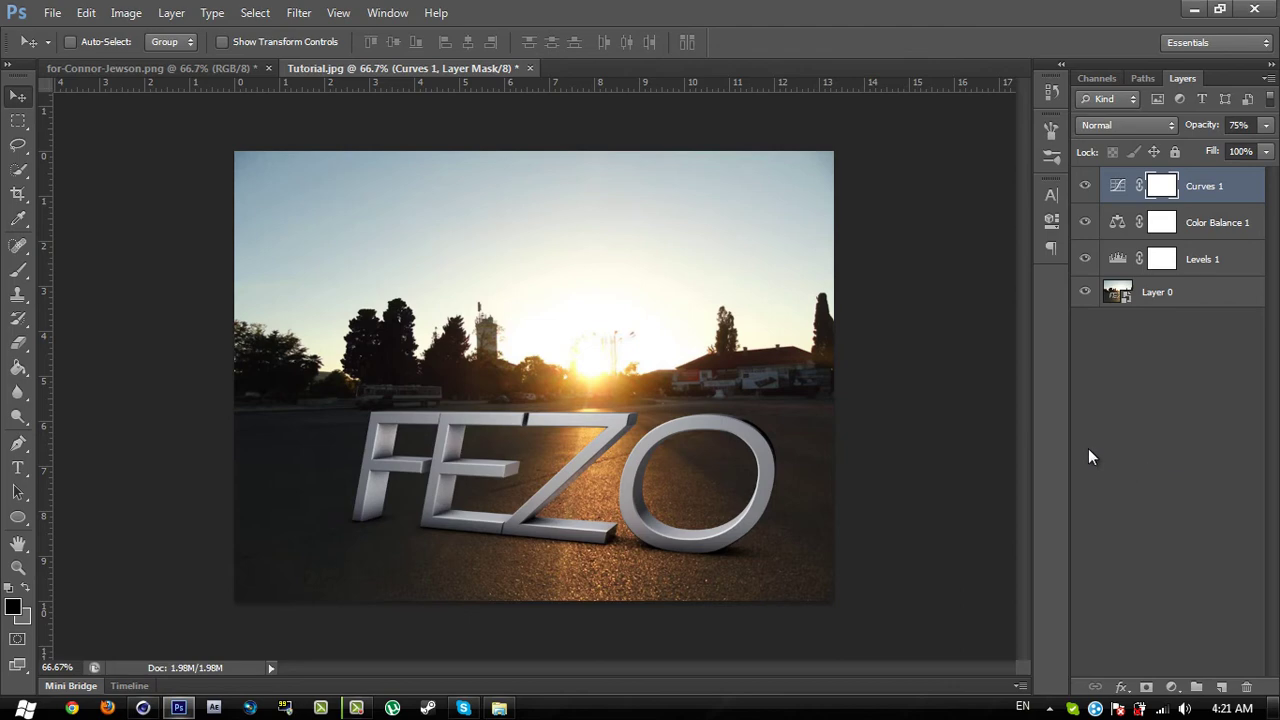
pyautogui.click(1210, 387)
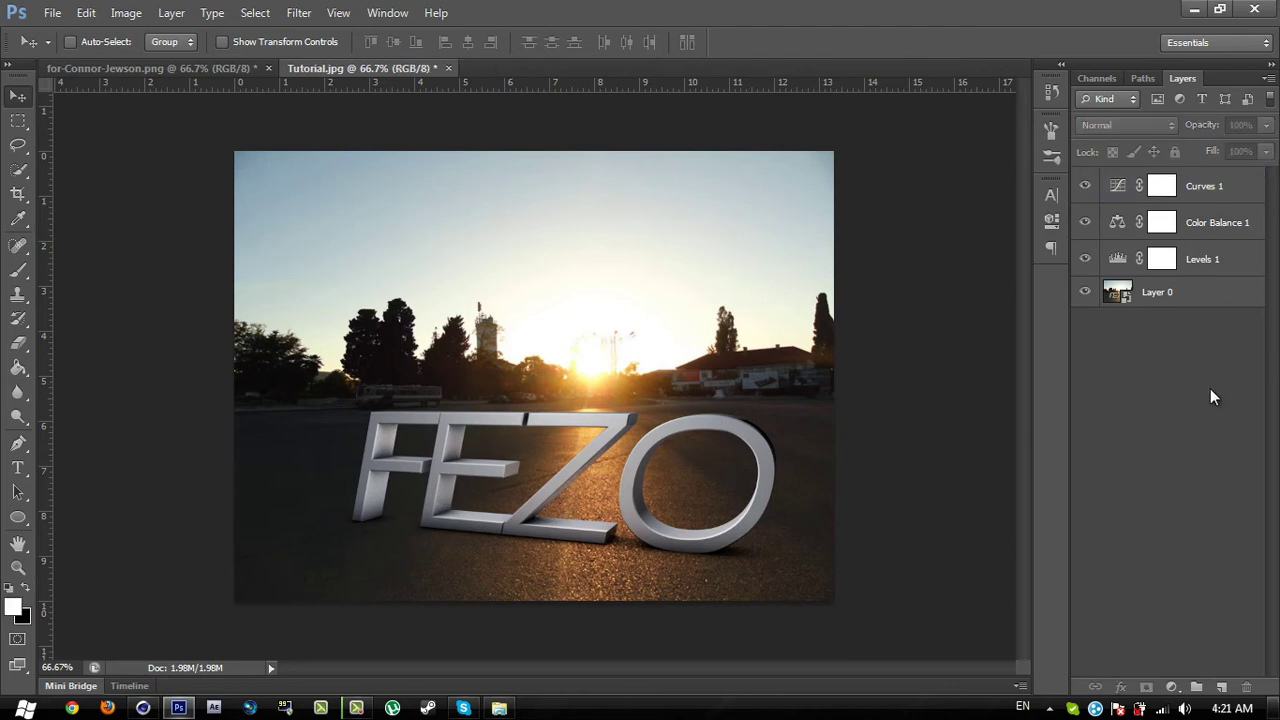
# - Place the Flare (47) image from the Graphics > Flares folder directly above Layer 0 at its default size and position
pyautogui.click(1216, 298)
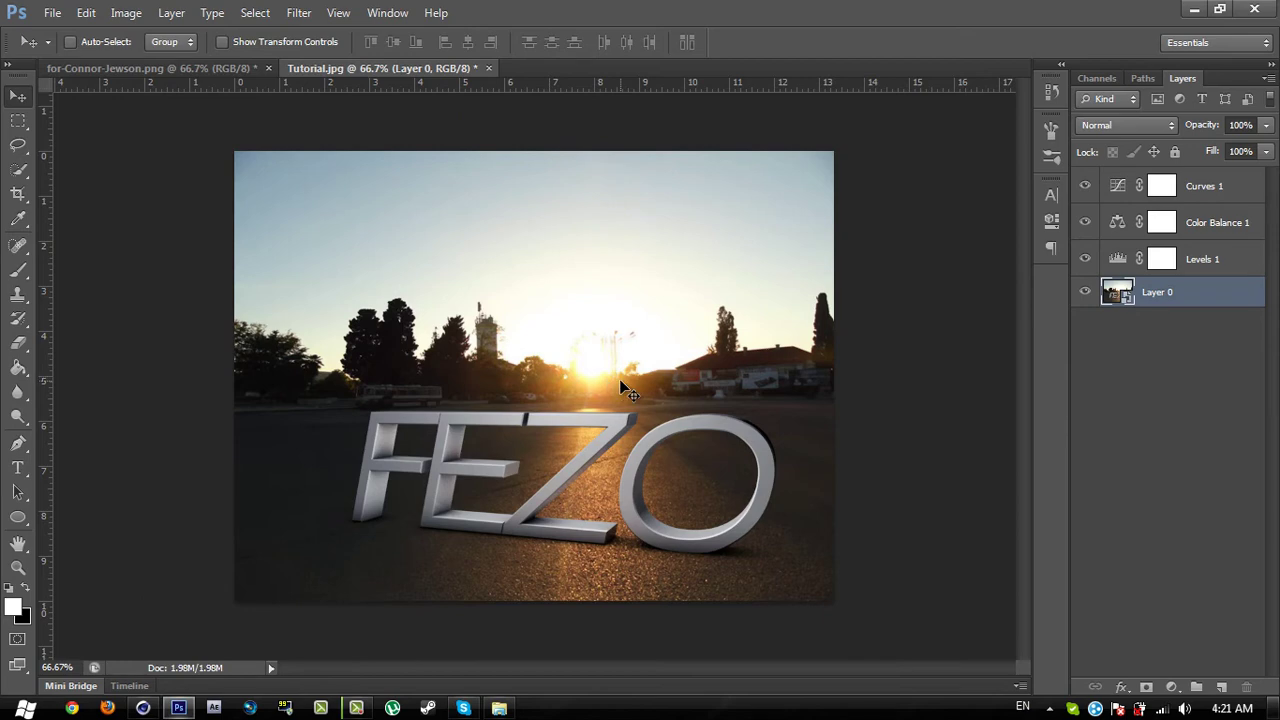
pyautogui.click(52, 12)
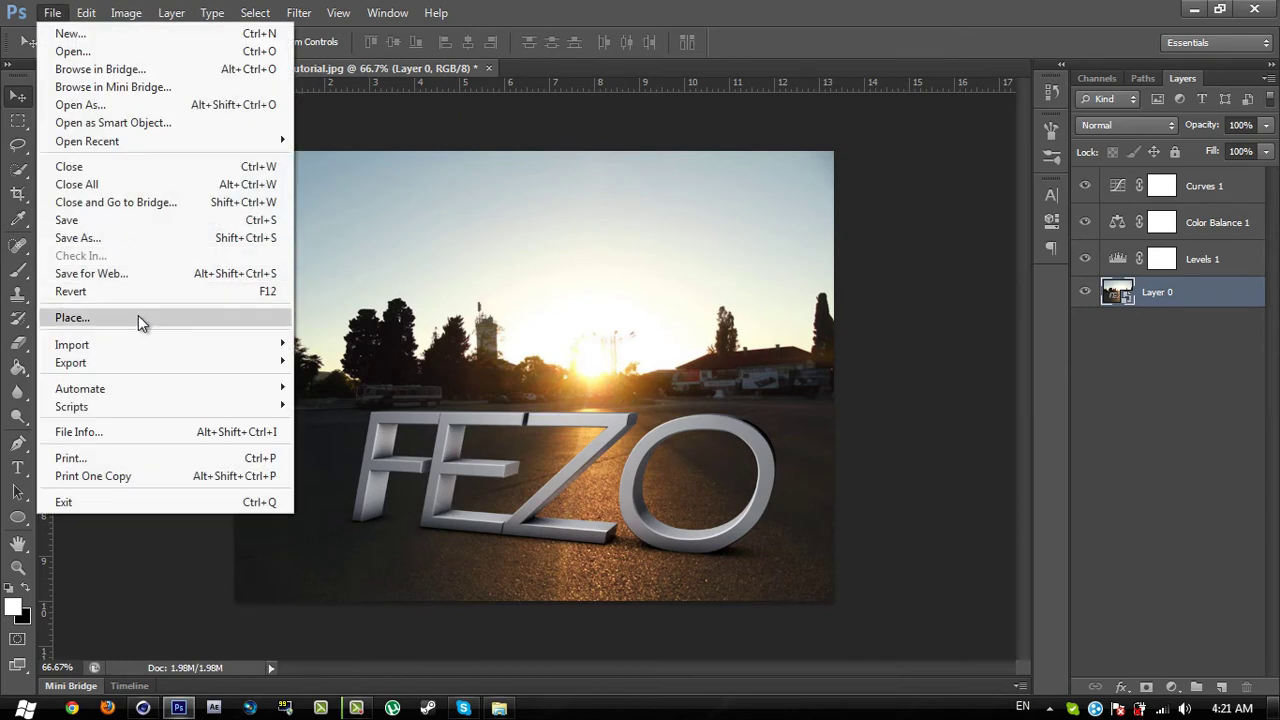
pyautogui.click(72, 317)
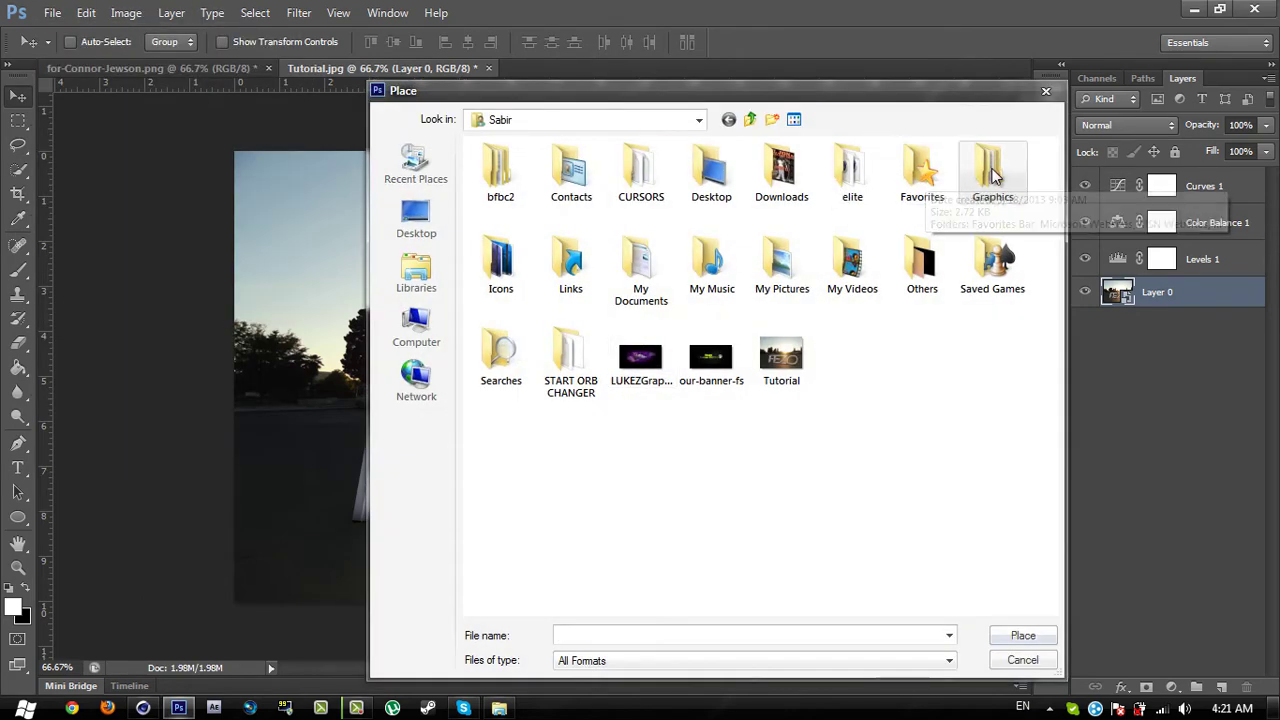
pyautogui.doubleClick(992, 172)
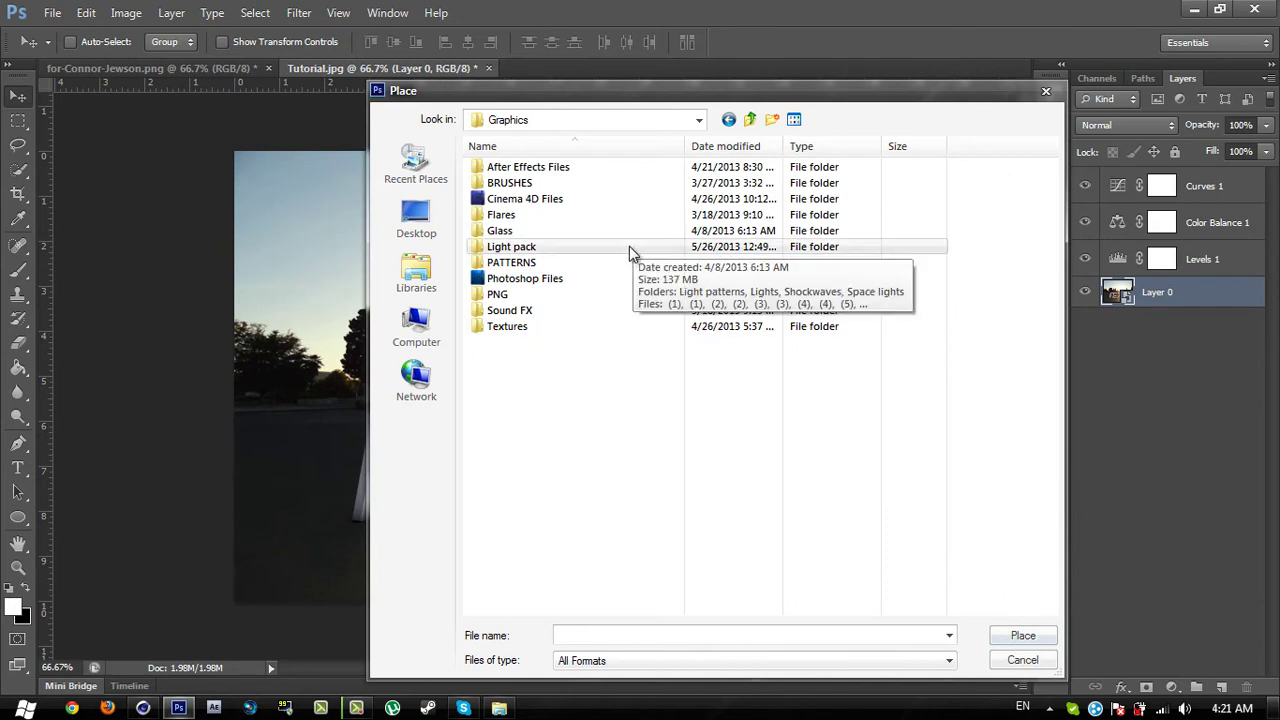
pyautogui.doubleClick(505, 214)
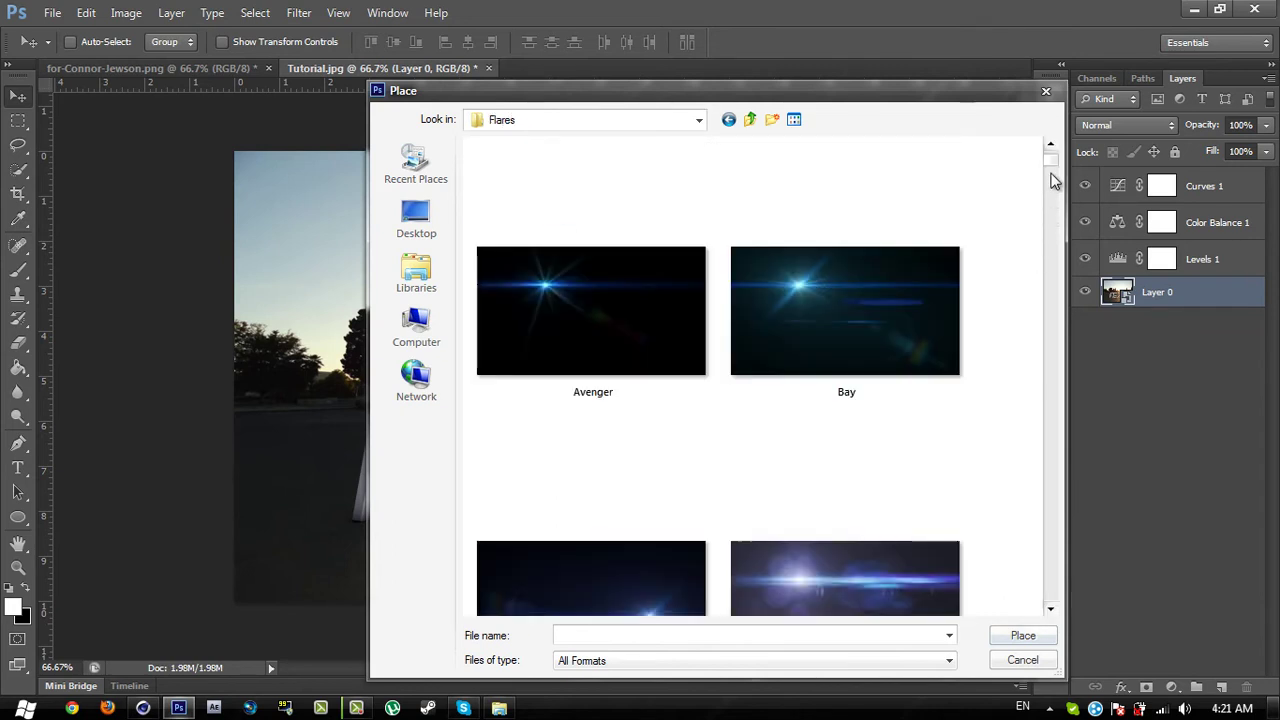
pyautogui.moveTo(1052, 180); pyautogui.dragTo(1056, 389)
pyautogui.click(963, 357)
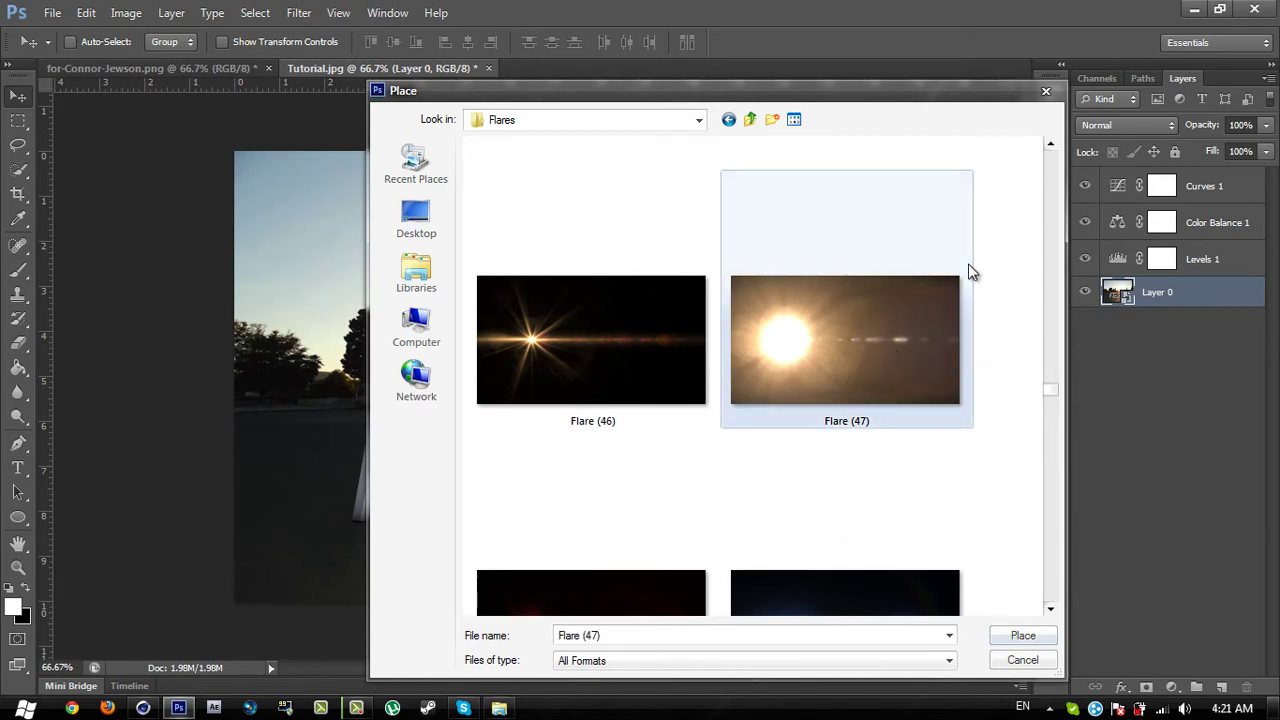
pyautogui.doubleClick(824, 341)
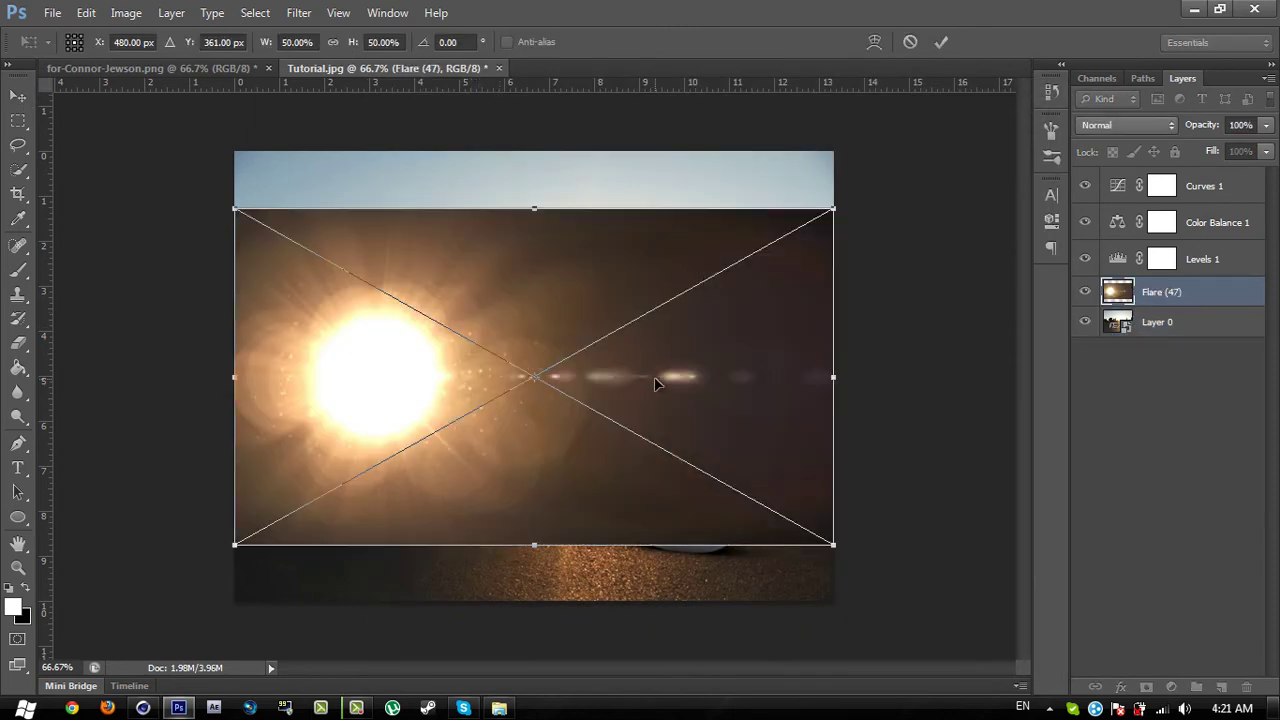
pyautogui.press('Return')
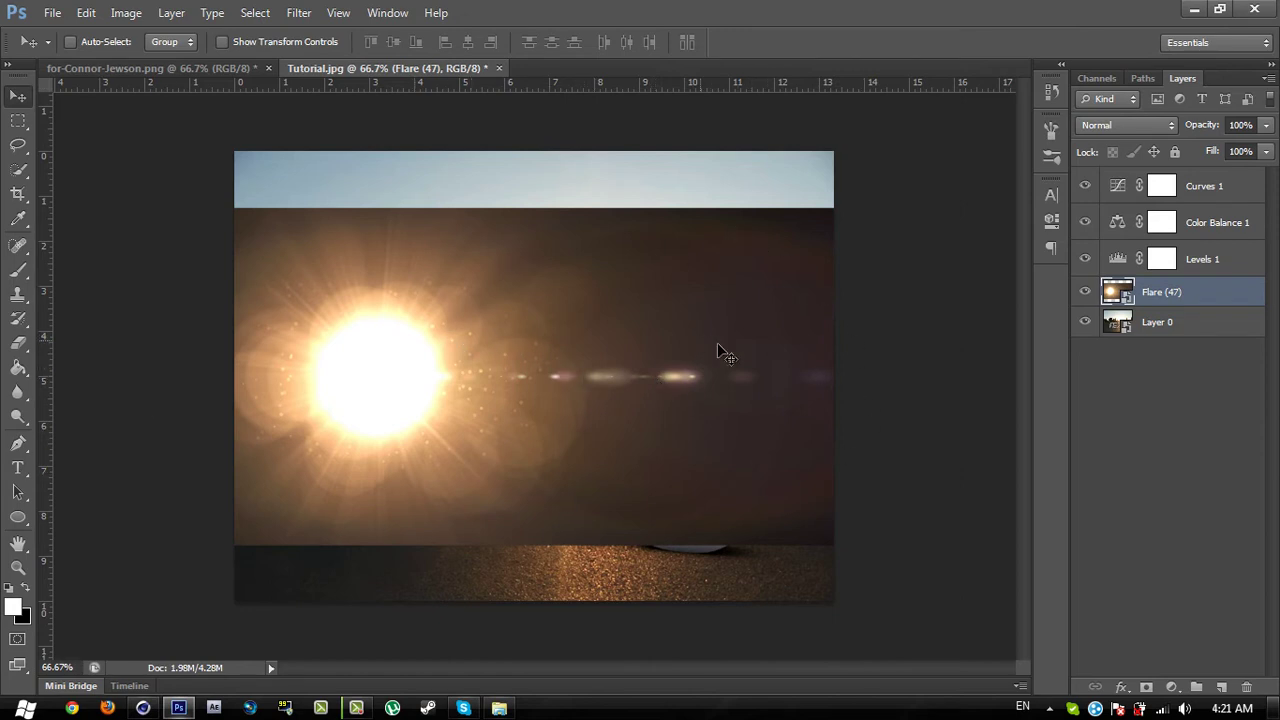
# - Rasterize the Flare (47) layer and erase its dark surroundings with a soft 360 px Eraser at 100% opacity, keeping the bright glow
pyautogui.press('e')
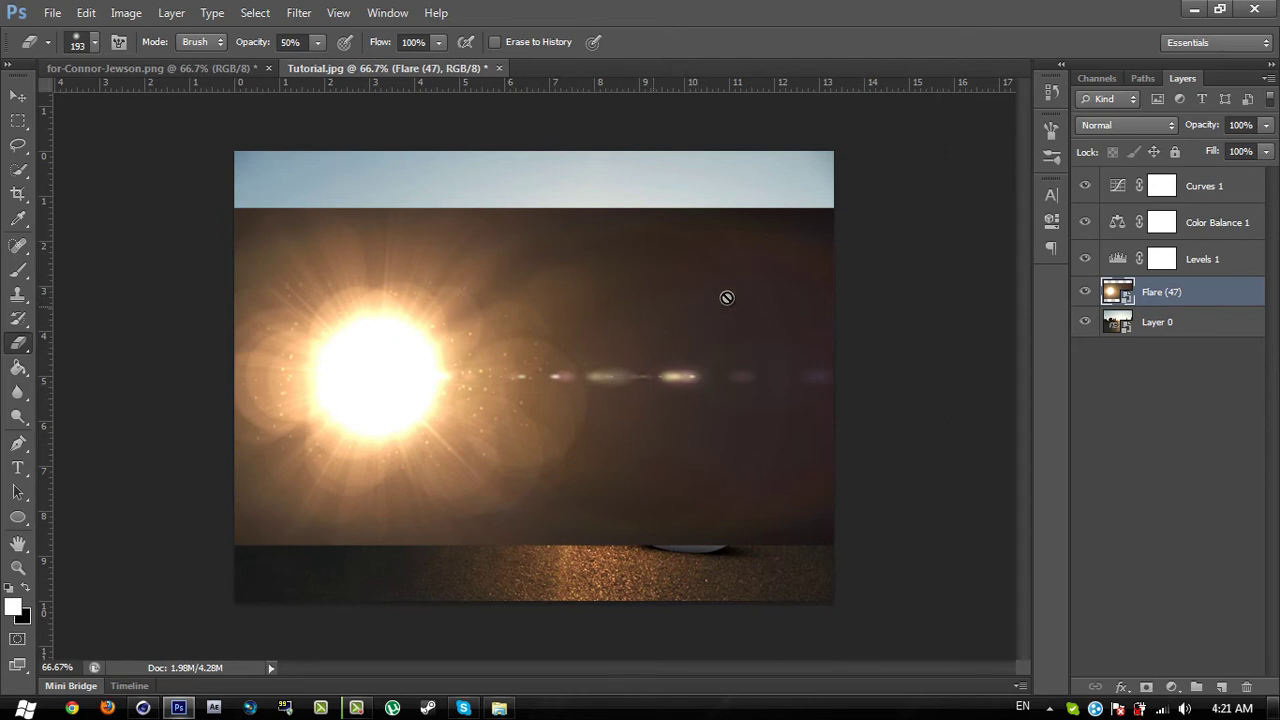
pyautogui.click(590, 310)
pyautogui.click(600, 296)
pyautogui.press('0')
pyautogui.click(94, 42)
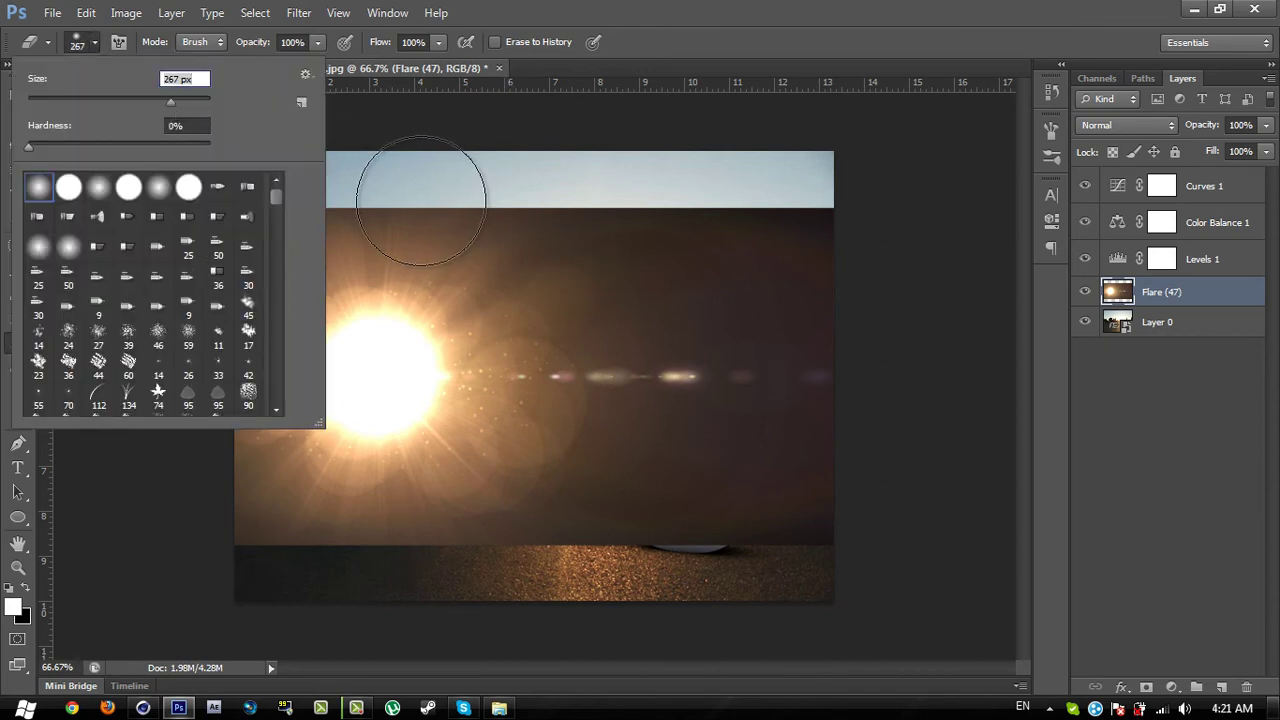
pyautogui.moveTo(179, 100); pyautogui.dragTo(180, 100)
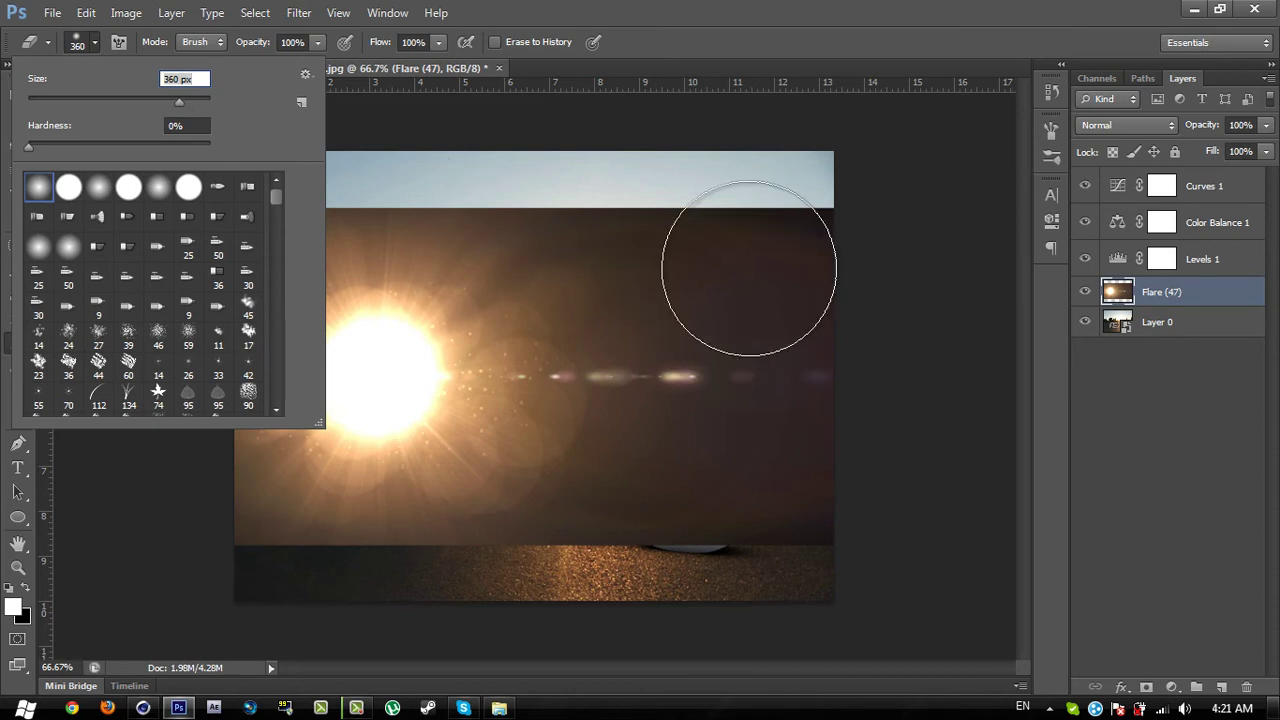
pyautogui.moveTo(828, 270)
pyautogui.mouseDown()
pyautogui.moveTo(888, 433)
pyautogui.moveTo(926, 229)
pyautogui.moveTo(766, 143)
pyautogui.moveTo(817, 160)
pyautogui.moveTo(614, 143)
pyautogui.moveTo(894, 314)
pyautogui.moveTo(590, 665)
pyautogui.moveTo(733, 630)
pyautogui.moveTo(294, 646)
pyautogui.moveTo(400, 614)
pyautogui.moveTo(229, 643)
pyautogui.moveTo(386, 652)
pyautogui.moveTo(129, 657)
pyautogui.moveTo(457, 686)
pyautogui.moveTo(771, 280)
pyautogui.moveTo(706, 170)
pyautogui.moveTo(677, 237)
pyautogui.moveTo(549, 126)
pyautogui.moveTo(623, 129)
pyautogui.moveTo(229, 129)
pyautogui.moveTo(423, 134)
pyautogui.moveTo(223, 137)
pyautogui.moveTo(122, 282)
pyautogui.moveTo(200, 171)
pyautogui.moveTo(257, 143)
pyautogui.moveTo(300, 186)
pyautogui.moveTo(122, 488)
pyautogui.moveTo(143, 423)
pyautogui.moveTo(109, 500)
pyautogui.moveTo(277, 614)
pyautogui.moveTo(540, 640)
pyautogui.moveTo(686, 294)
pyautogui.moveTo(651, 400)
pyautogui.moveTo(690, 410)
pyautogui.moveTo(694, 249)
pyautogui.mouseUp()
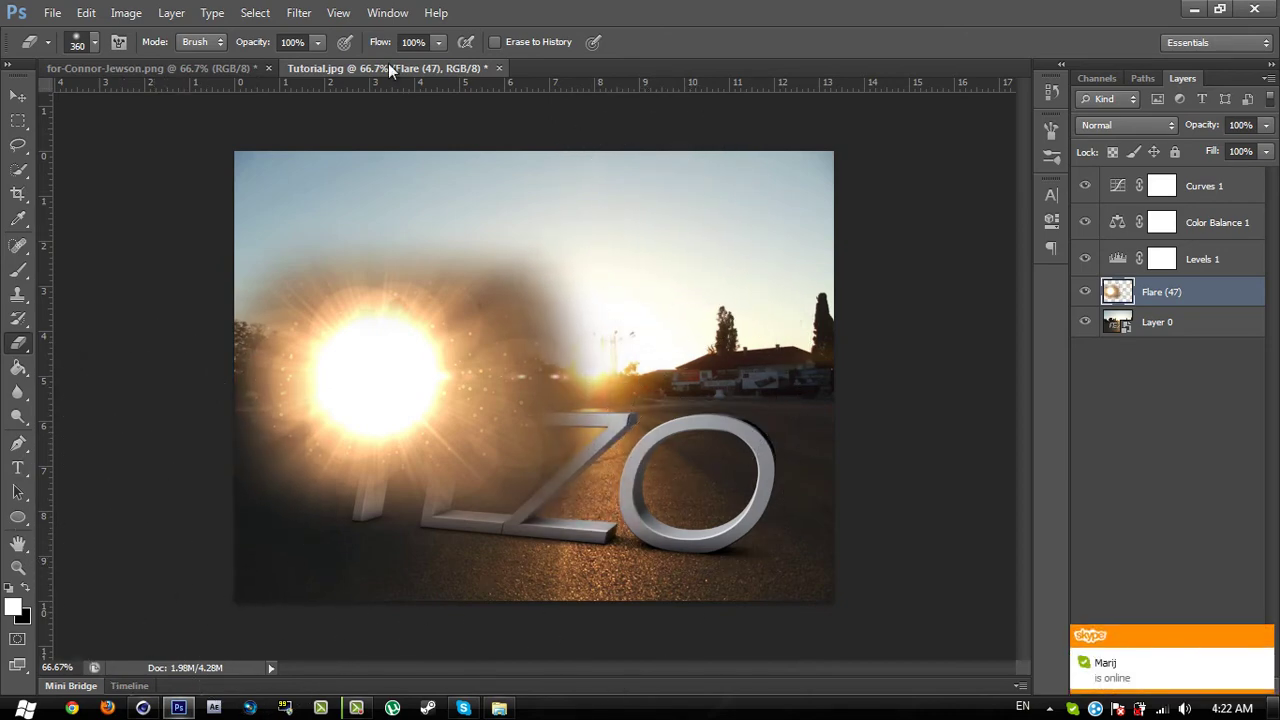
# - Set the Eraser opacity to 50% and soften the remaining brown edges around the flare's glow
pyautogui.click(304, 43)
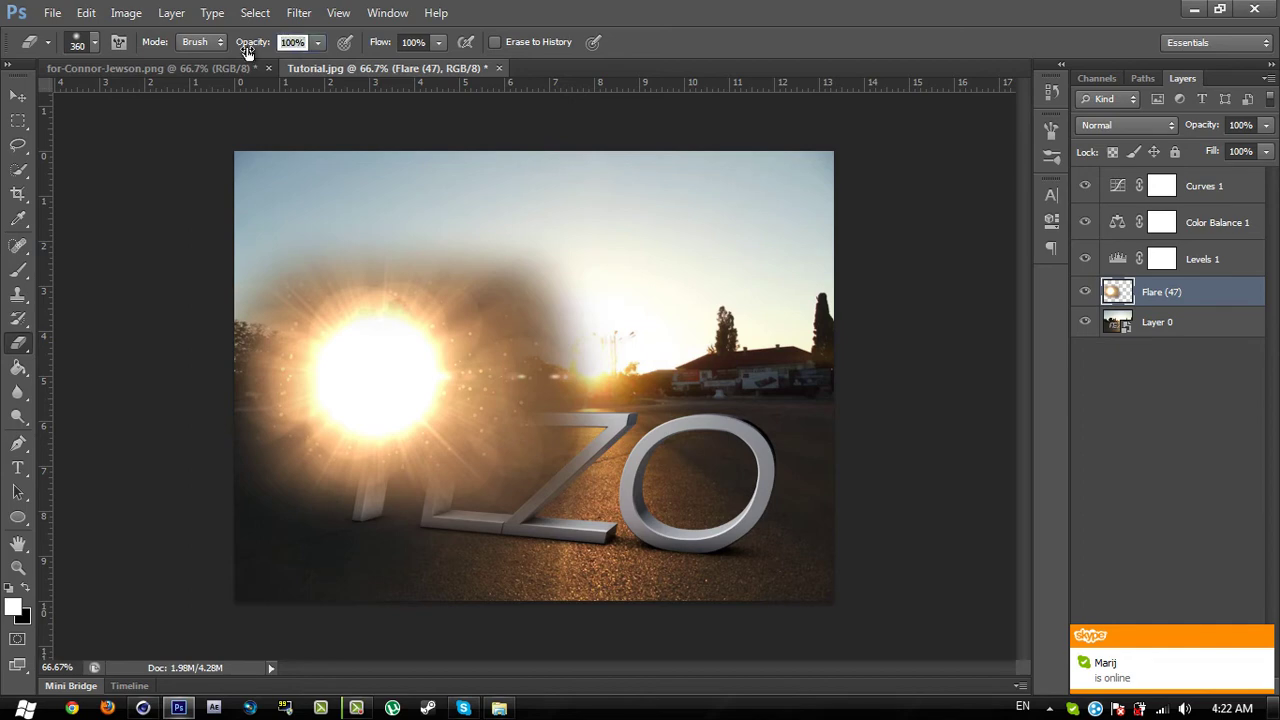
pyautogui.write('50')
pyautogui.press('Return')
pyautogui.moveTo(594, 220)
pyautogui.mouseDown()
pyautogui.moveTo(617, 352)
pyautogui.moveTo(600, 242)
pyautogui.moveTo(530, 181)
pyautogui.moveTo(562, 200)
pyautogui.moveTo(632, 371)
pyautogui.moveTo(648, 296)
pyautogui.moveTo(572, 188)
pyautogui.moveTo(662, 309)
pyautogui.moveTo(577, 525)
pyautogui.moveTo(600, 490)
pyautogui.moveTo(454, 618)
pyautogui.moveTo(294, 610)
pyautogui.moveTo(185, 497)
pyautogui.mouseUp()
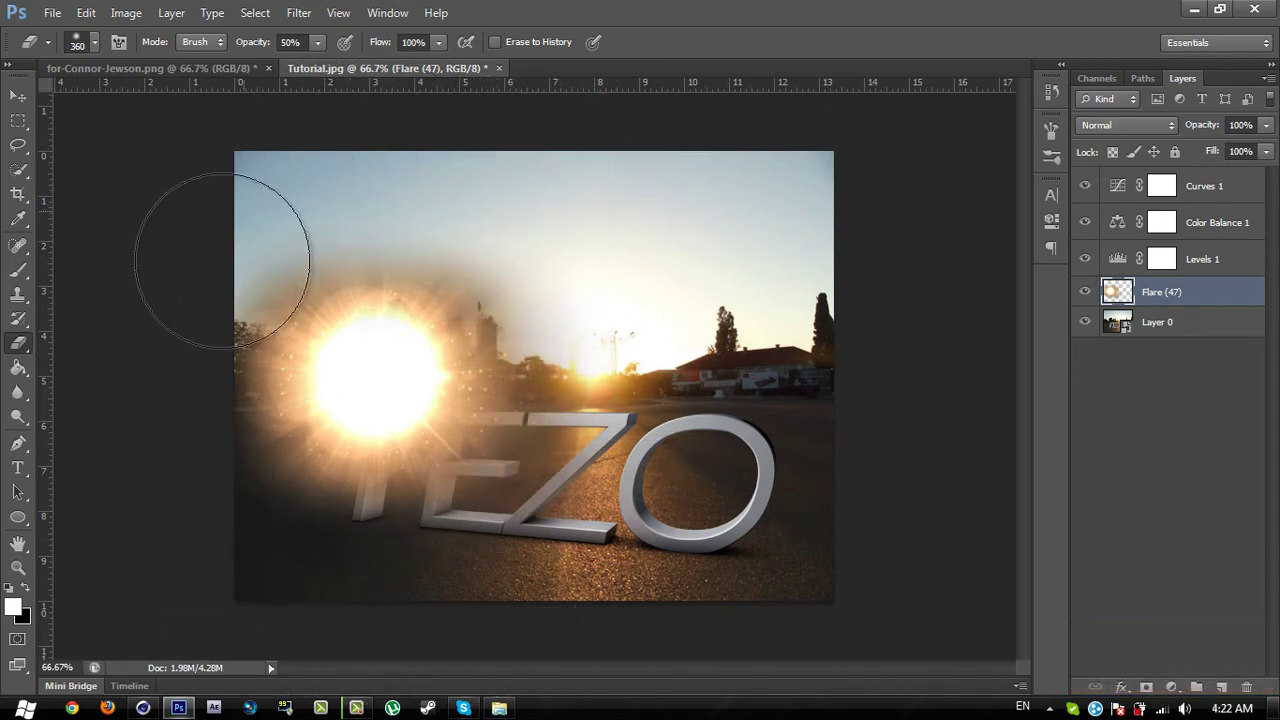
pyautogui.moveTo(243, 610)
pyautogui.mouseDown()
pyautogui.moveTo(153, 322)
pyautogui.moveTo(155, 401)
pyautogui.moveTo(221, 542)
pyautogui.moveTo(397, 626)
pyautogui.moveTo(280, 597)
pyautogui.moveTo(206, 554)
pyautogui.moveTo(317, 593)
pyautogui.mouseUp()
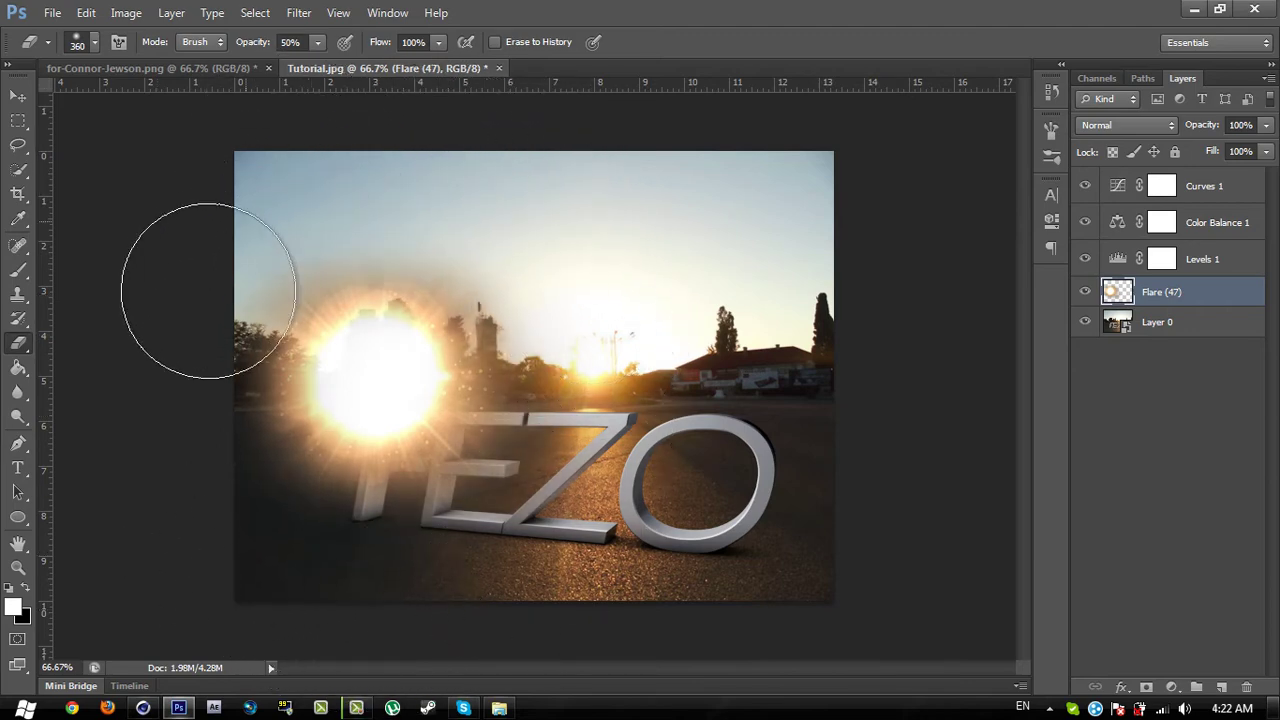
pyautogui.moveTo(206, 294)
pyautogui.mouseDown()
pyautogui.moveTo(189, 389)
pyautogui.moveTo(248, 552)
pyautogui.moveTo(297, 594)
pyautogui.moveTo(463, 565)
pyautogui.moveTo(570, 513)
pyautogui.moveTo(635, 427)
pyautogui.moveTo(511, 569)
pyautogui.moveTo(347, 581)
pyautogui.moveTo(202, 478)
pyautogui.mouseUp()
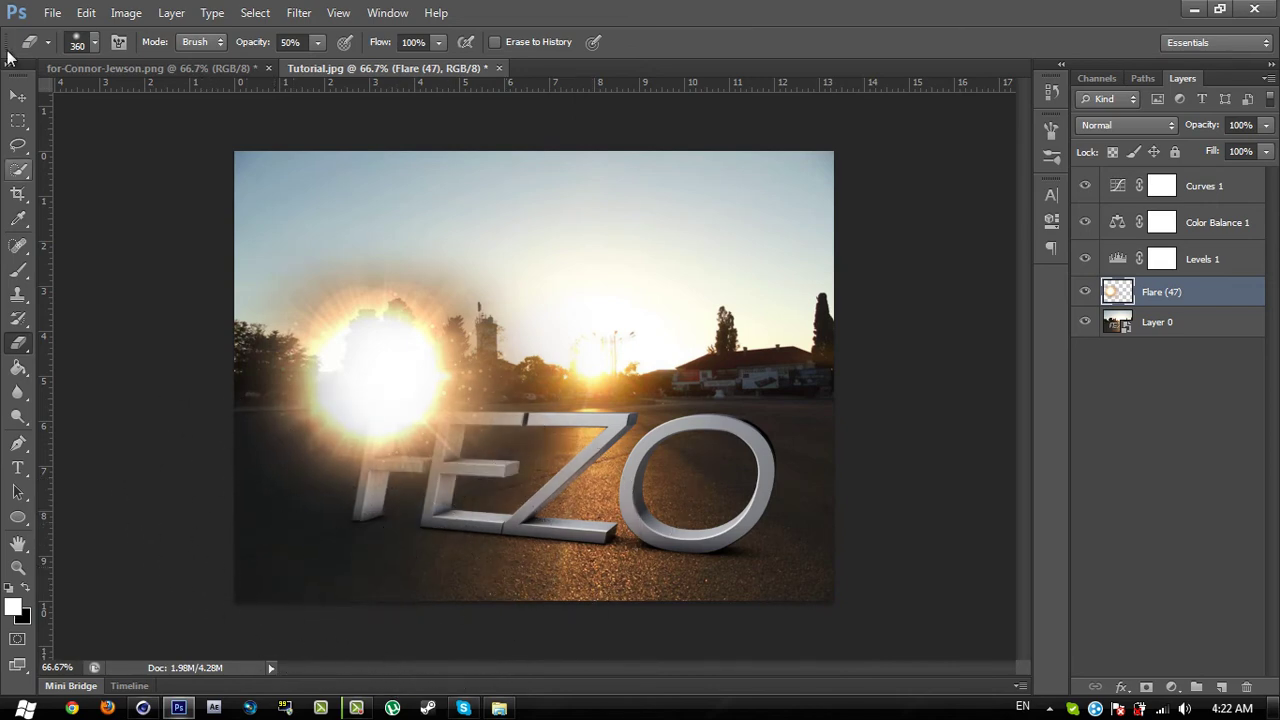
# - Set the Flare (47) layer's blend mode to Screen and move the flare over the sun on the horizon
pyautogui.click(1116, 124)
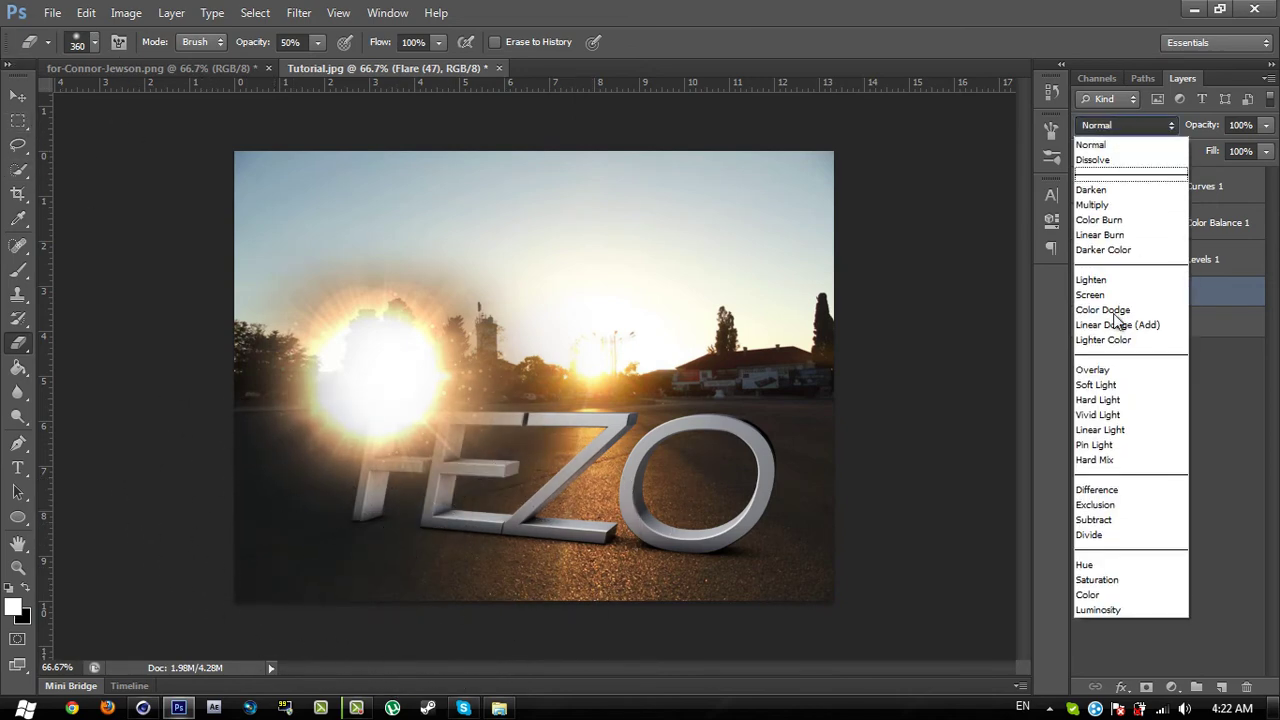
pyautogui.click(1118, 295)
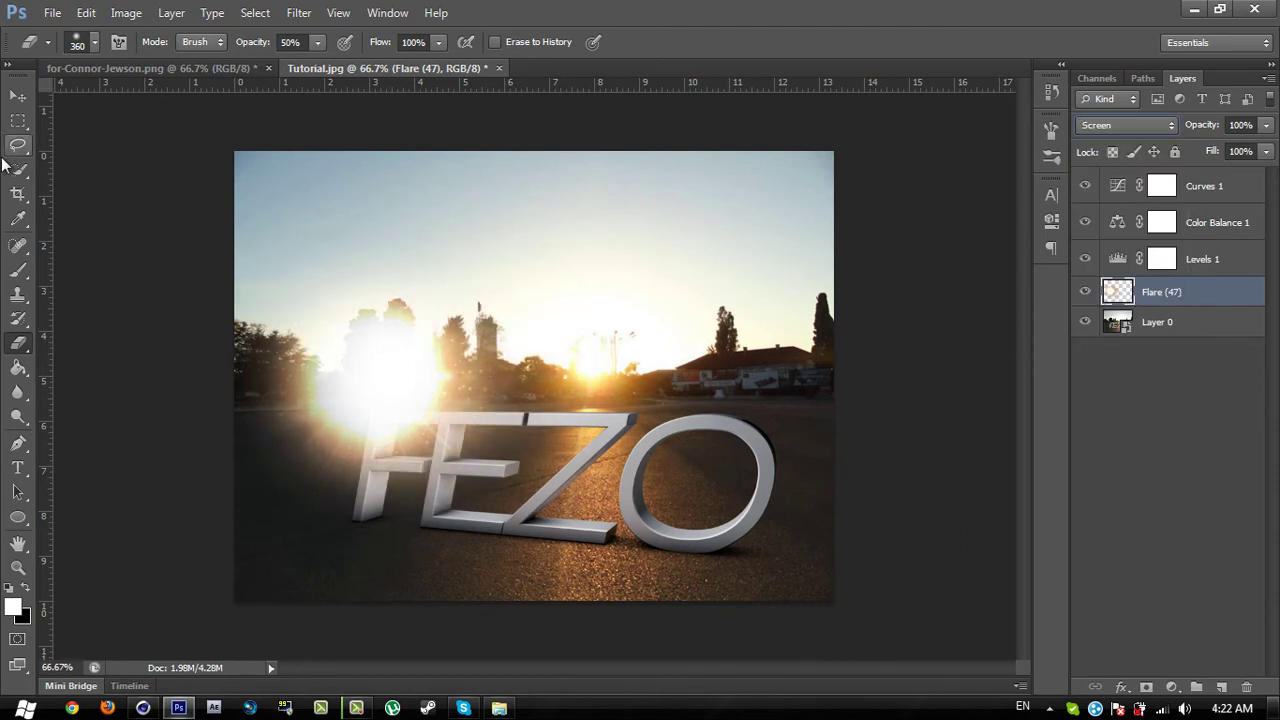
pyautogui.click(15, 100)
pyautogui.moveTo(602, 351); pyautogui.dragTo(553, 334)
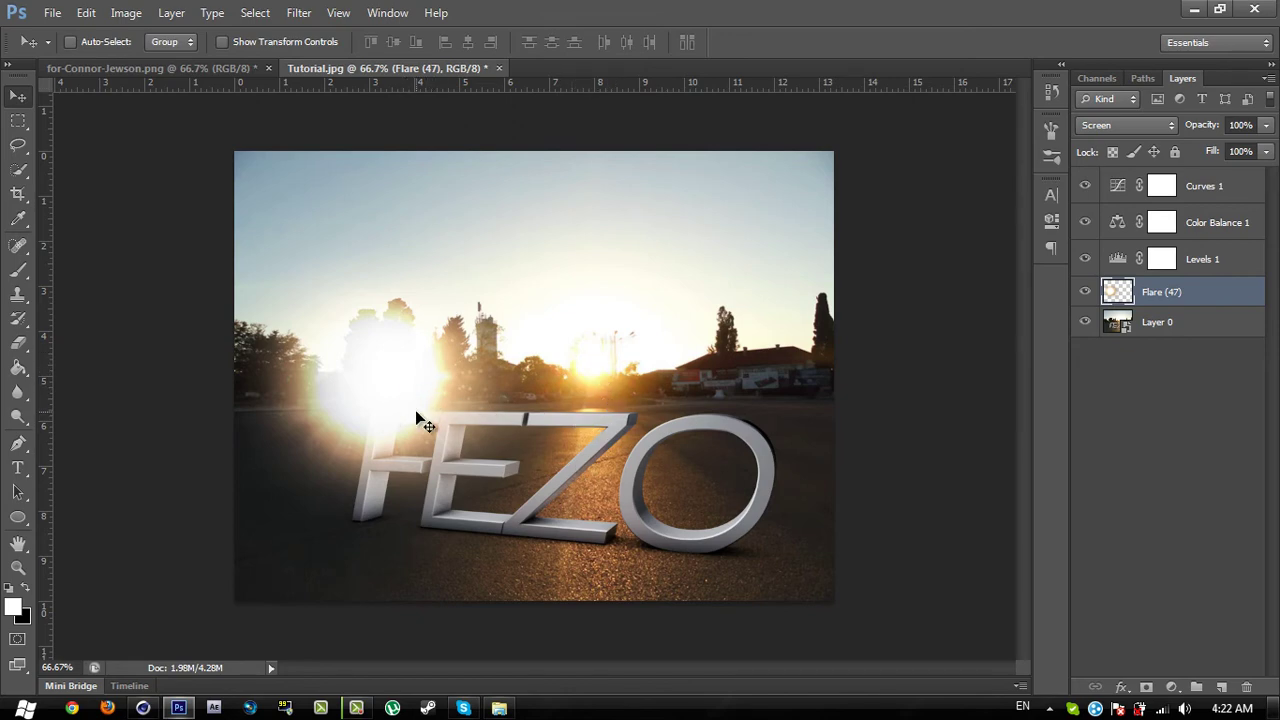
pyautogui.moveTo(395, 360); pyautogui.dragTo(460, 398)
pyautogui.press('e')
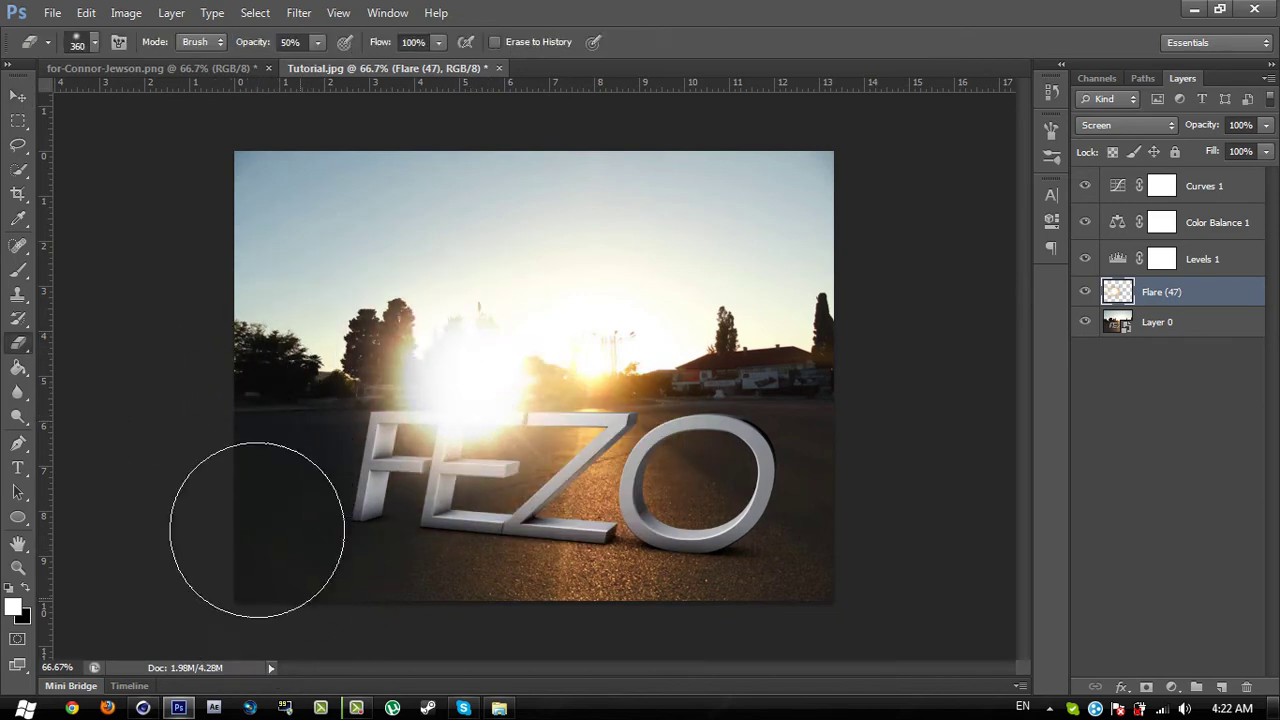
pyautogui.click(18, 96)
pyautogui.moveTo(528, 374); pyautogui.dragTo(629, 339)
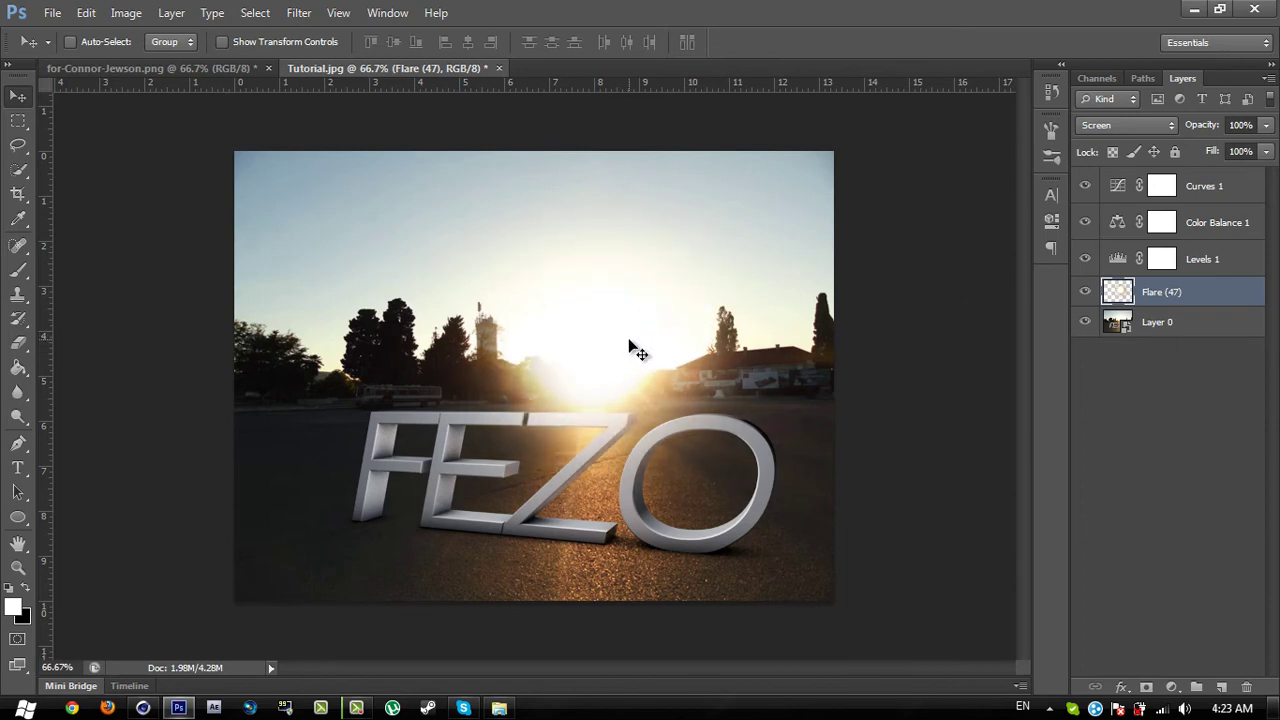
# - Scale the flare down slightly and proportionally about its center, and recenter it over the sun
pyautogui.hotkey('ctrl', 't')
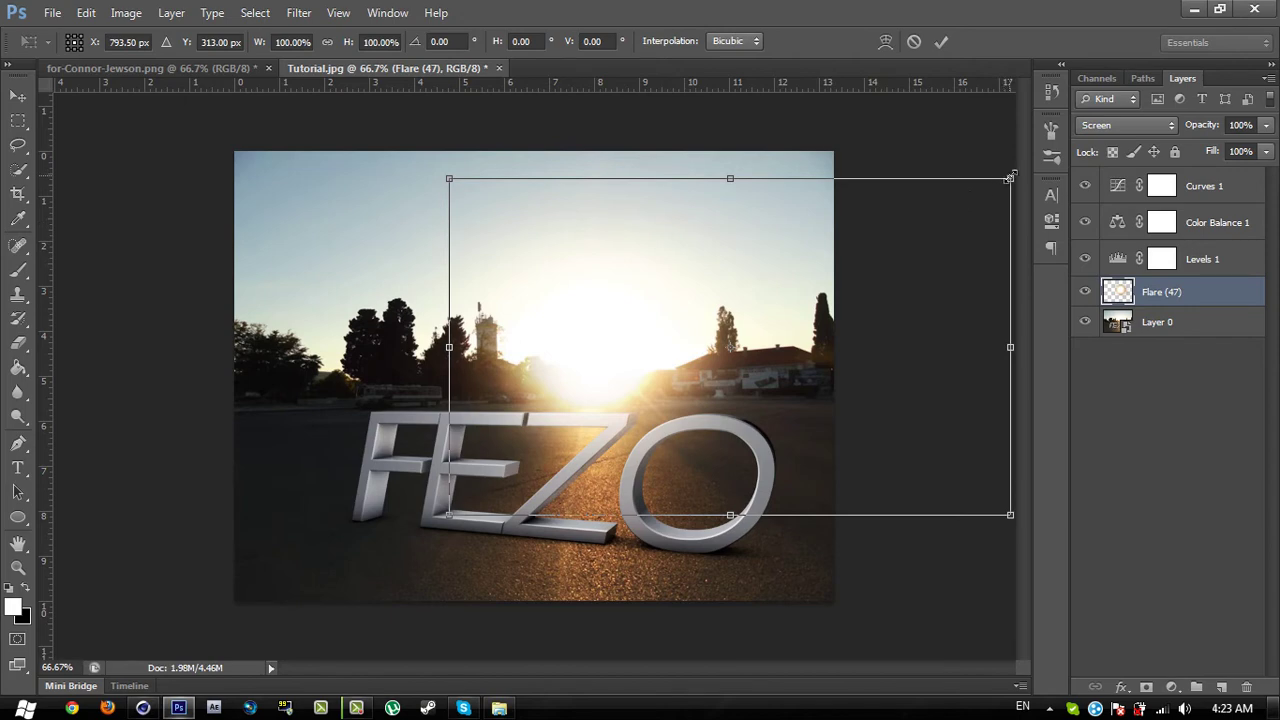
pyautogui.keyDown('alt'); pyautogui.keyDown('shift'); pyautogui.moveTo(1001, 186); pyautogui.dragTo(970, 202); pyautogui.keyUp('shift'); pyautogui.keyUp('alt')
pyautogui.press('Return')
pyautogui.moveTo(657, 331)
pyautogui.mouseDown()
pyautogui.moveTo(617, 289)
pyautogui.moveTo(631, 292)
pyautogui.moveTo(639, 253)
pyautogui.moveTo(641, 302)
pyautogui.moveTo(534, 274)
pyautogui.moveTo(628, 271)
pyautogui.moveTo(617, 332)
pyautogui.moveTo(640, 336)
pyautogui.mouseUp()
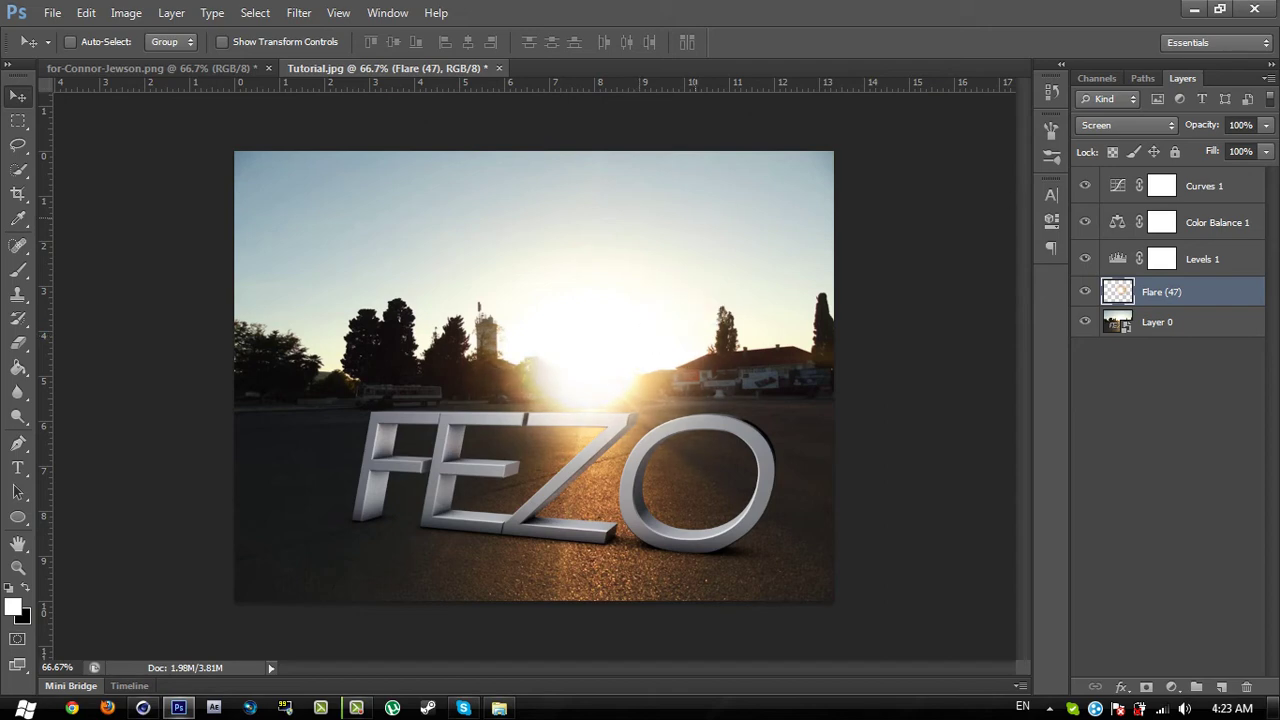
# - Set the Flare (47) layer's opacity to 90%
pyautogui.click(1250, 124)
pyautogui.write('90')
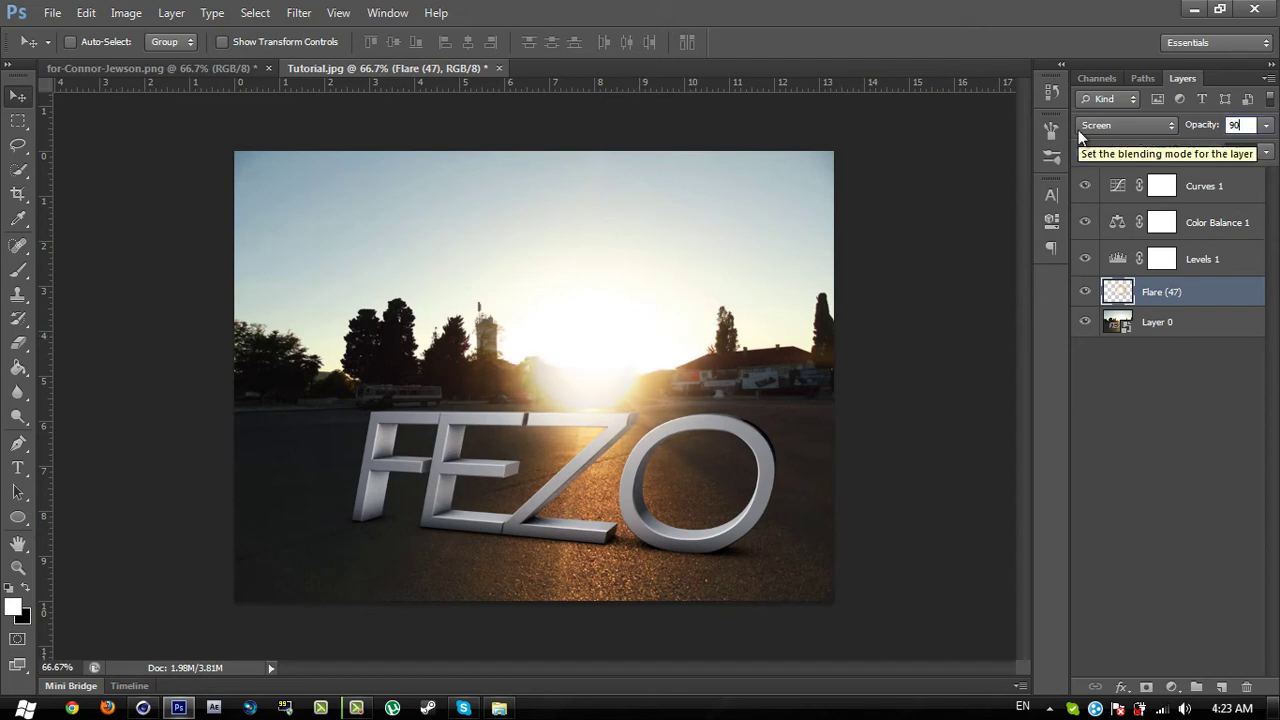
pyautogui.press('Return')
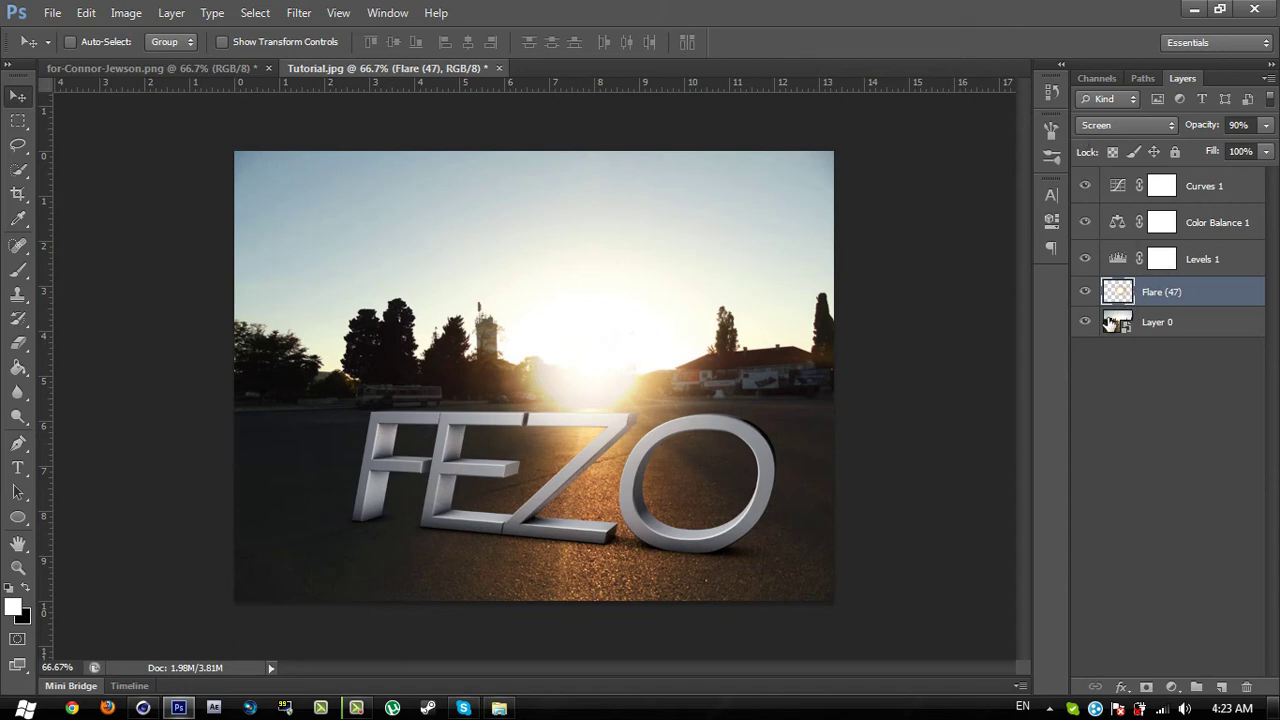
# - Merge all layers from Layer 0 up to Curves 1 into a single layer
pyautogui.click(1180, 383)
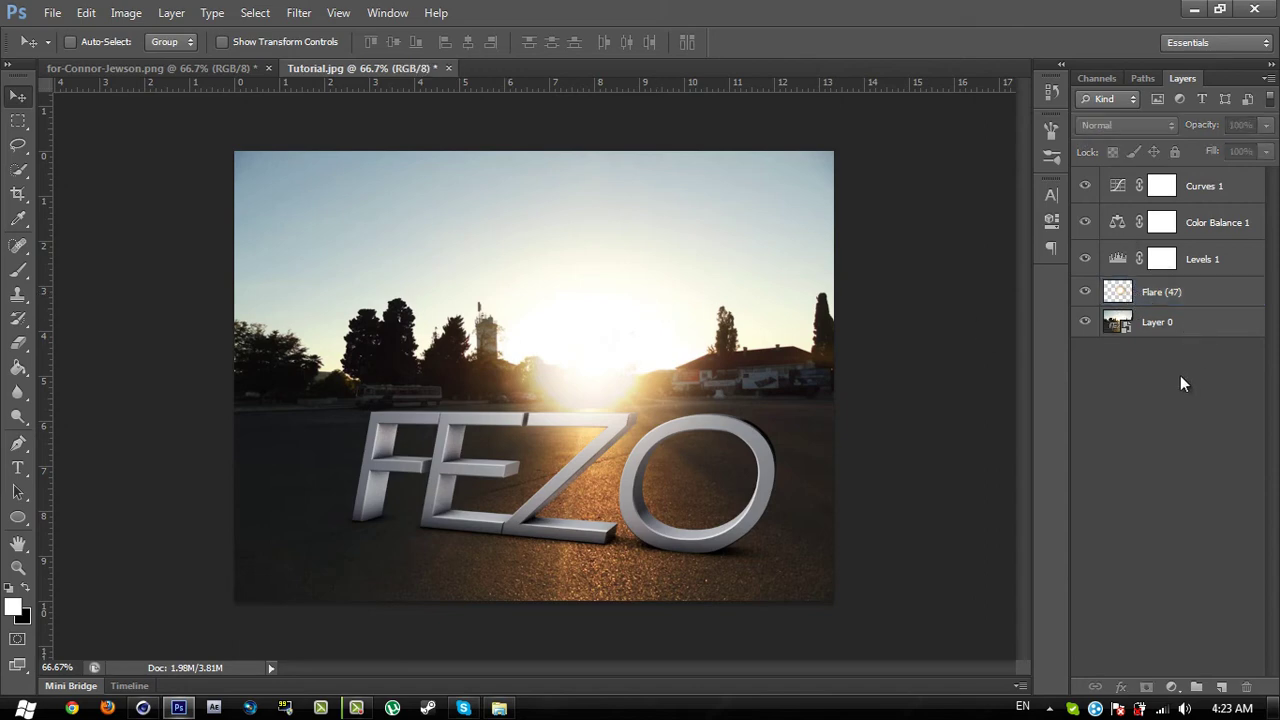
pyautogui.click(1210, 330)
pyautogui.keyDown('shift'); pyautogui.click(1255, 190); pyautogui.keyUp('shift')
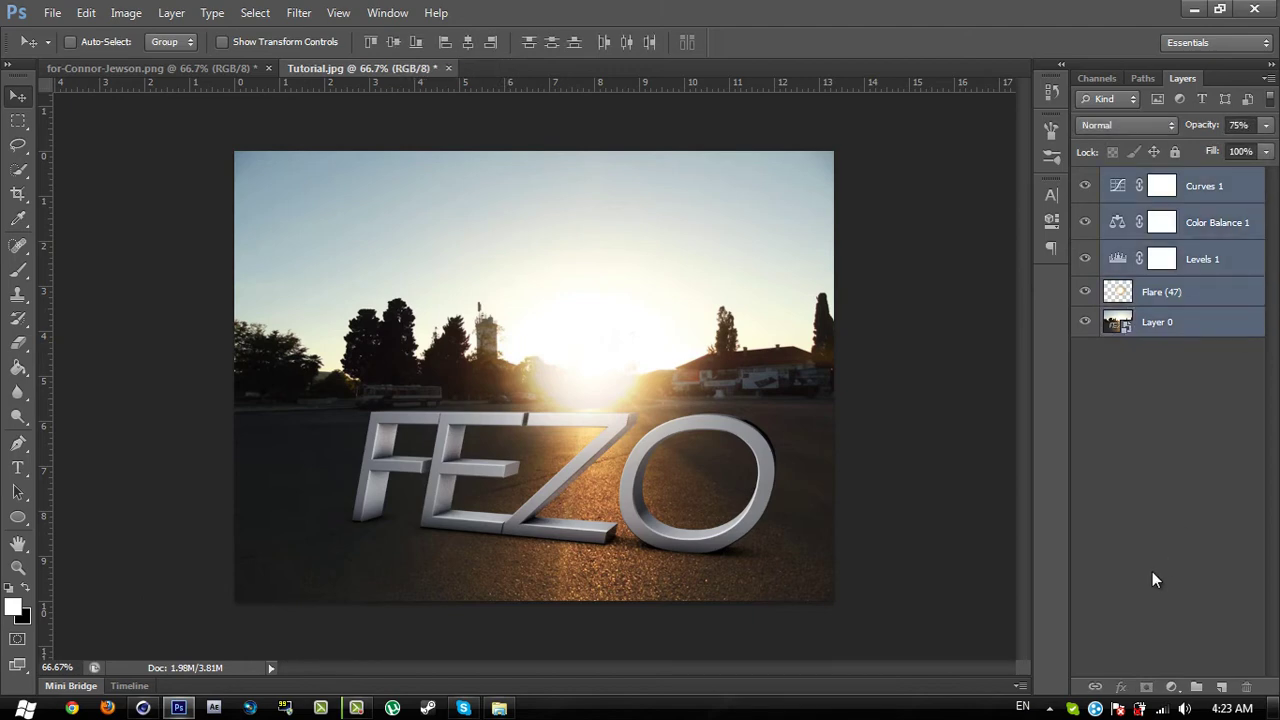
pyautogui.rightClick(1197, 298)
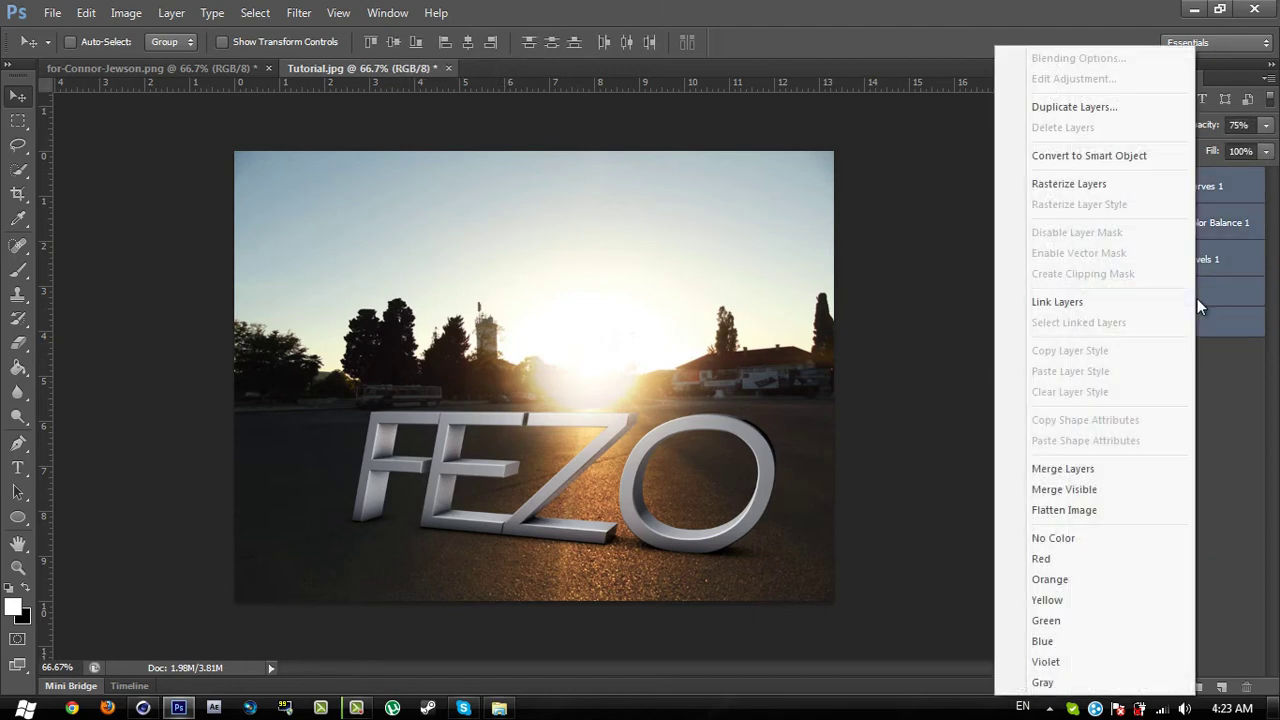
pyautogui.click(1070, 469)
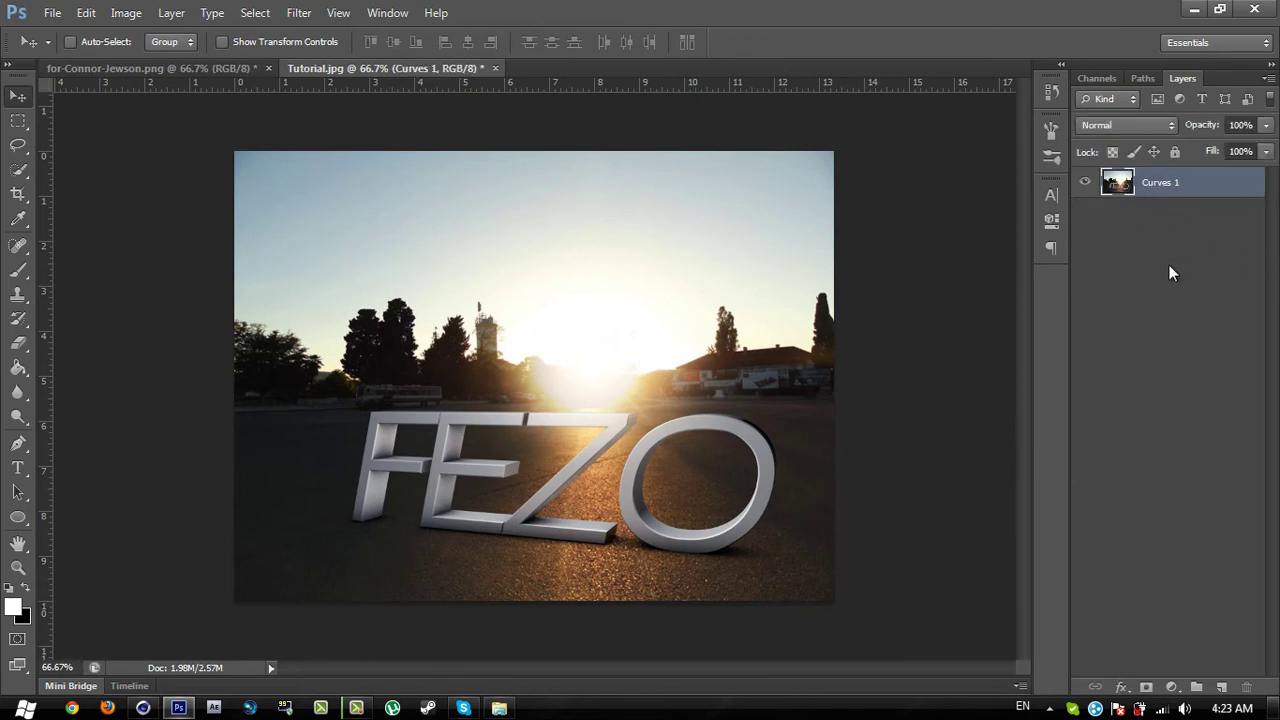
# - Rename the merged layer to Picture
pyautogui.doubleClick(1168, 192)
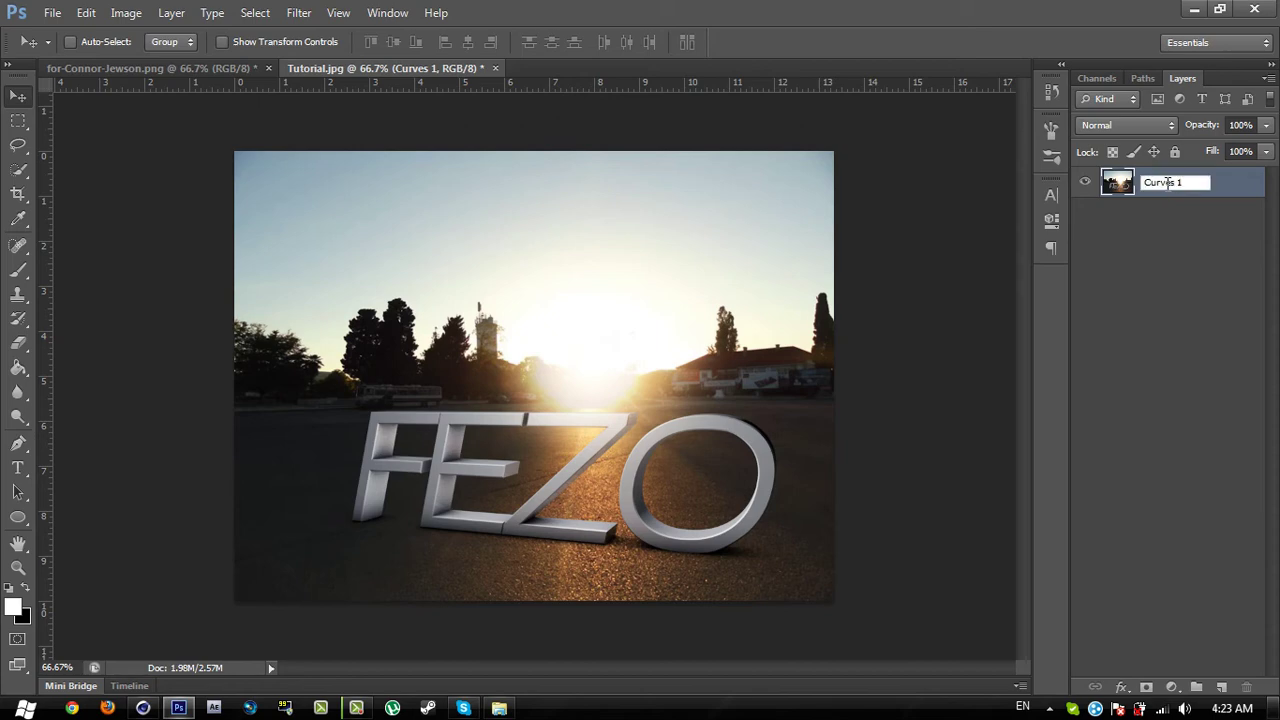
pyautogui.write('Picture')
pyautogui.press('Return')
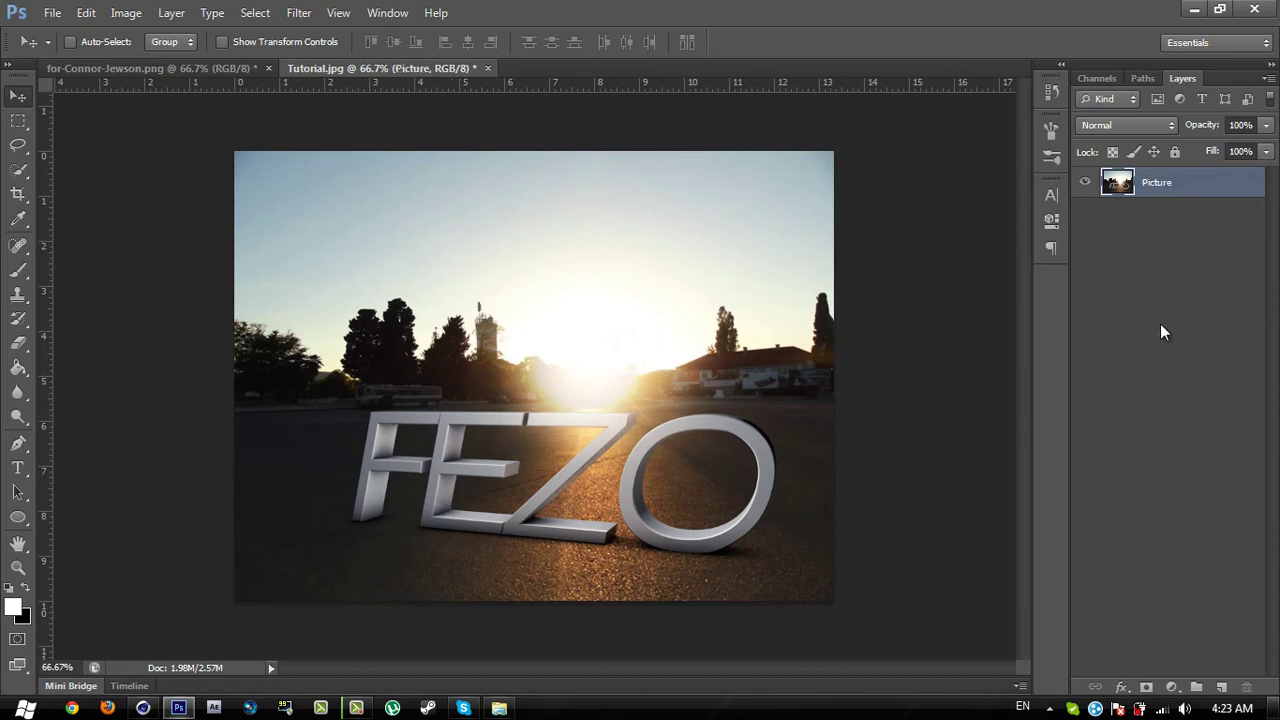
# - Start an Iris Blur on the Picture layer, leaving Field Blur and Tilt-Shift disabled
pyautogui.click(312, 14)
pyautogui.moveTo(419, 203)
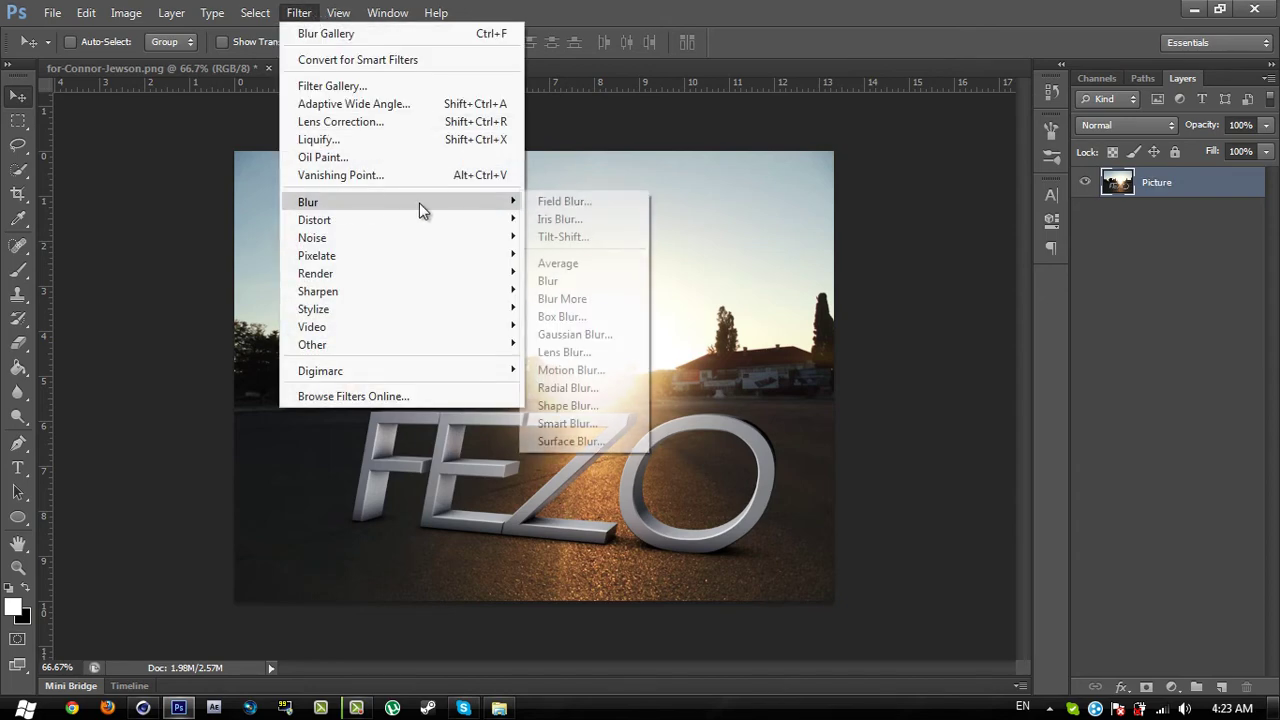
pyautogui.click(556, 219)
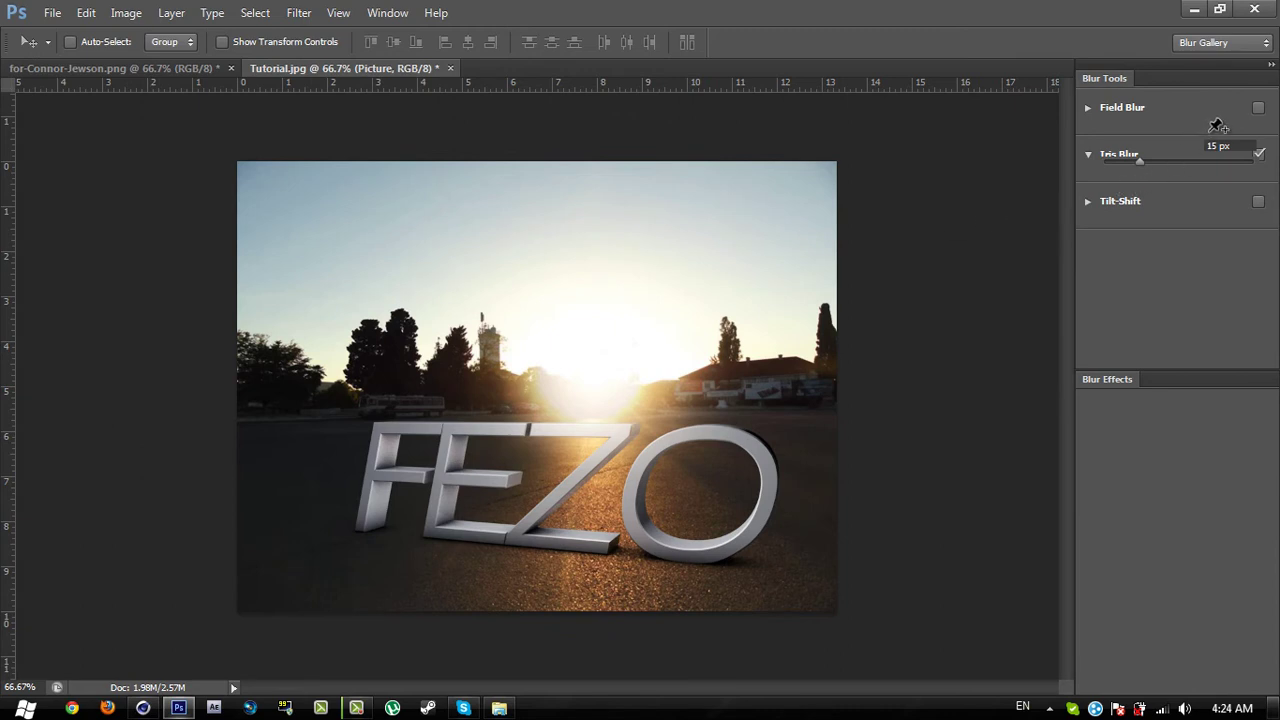
pyautogui.click(1259, 107)
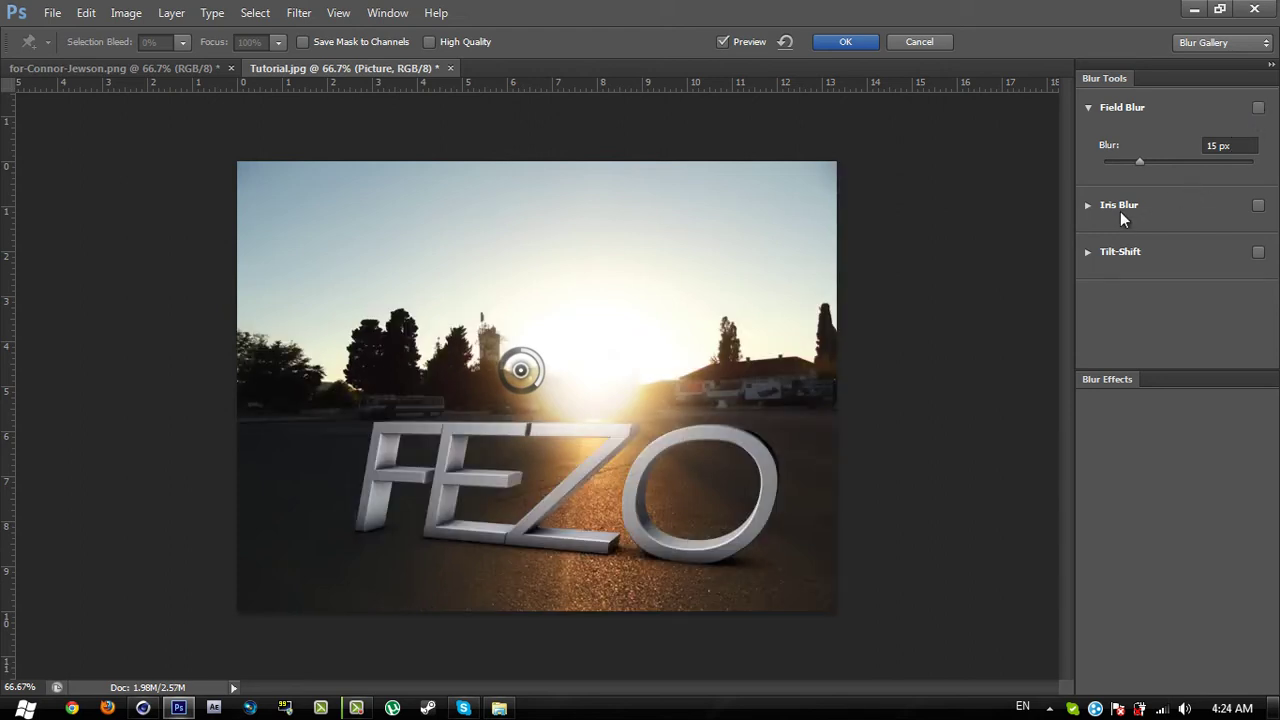
pyautogui.click(1087, 107)
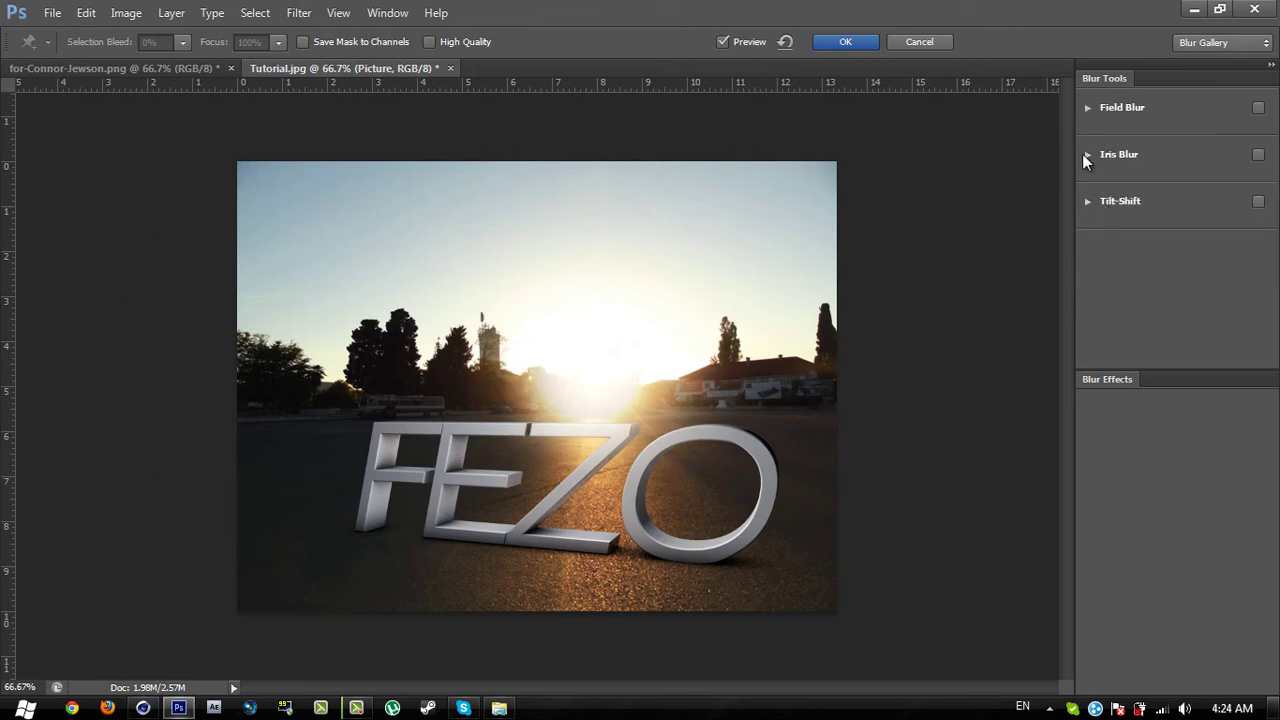
pyautogui.click(1087, 155)
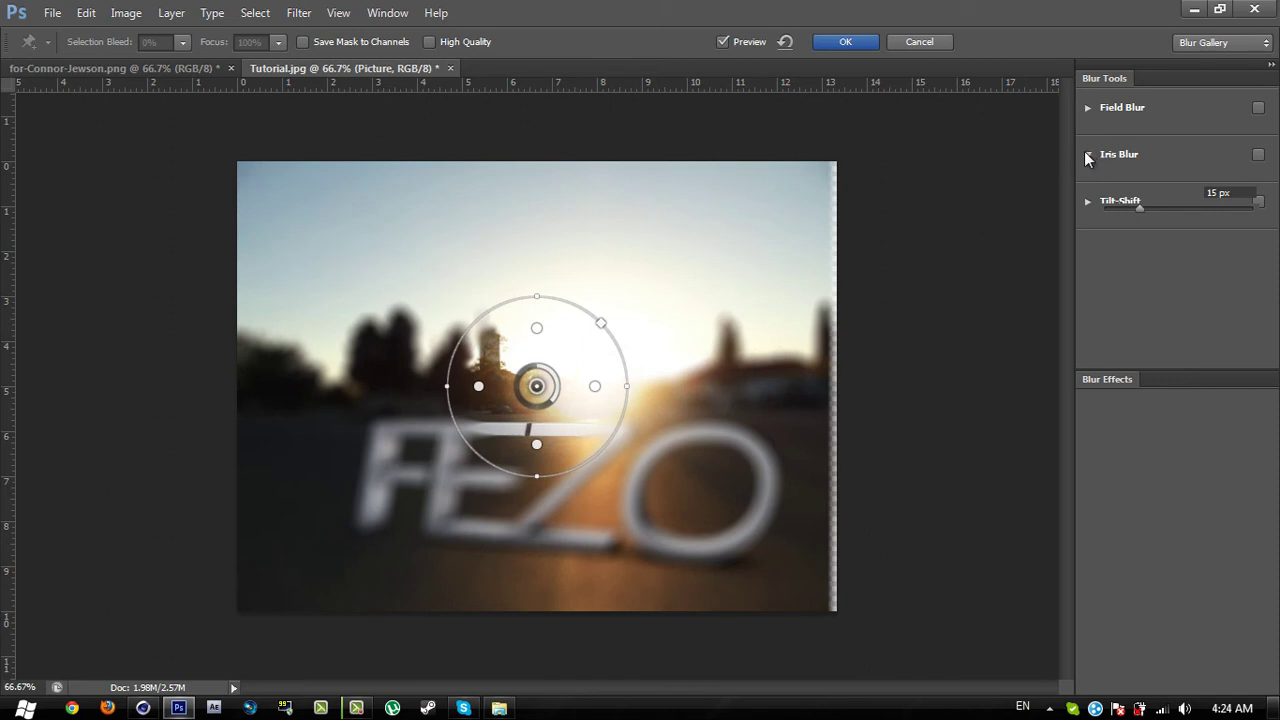
pyautogui.click(1258, 156)
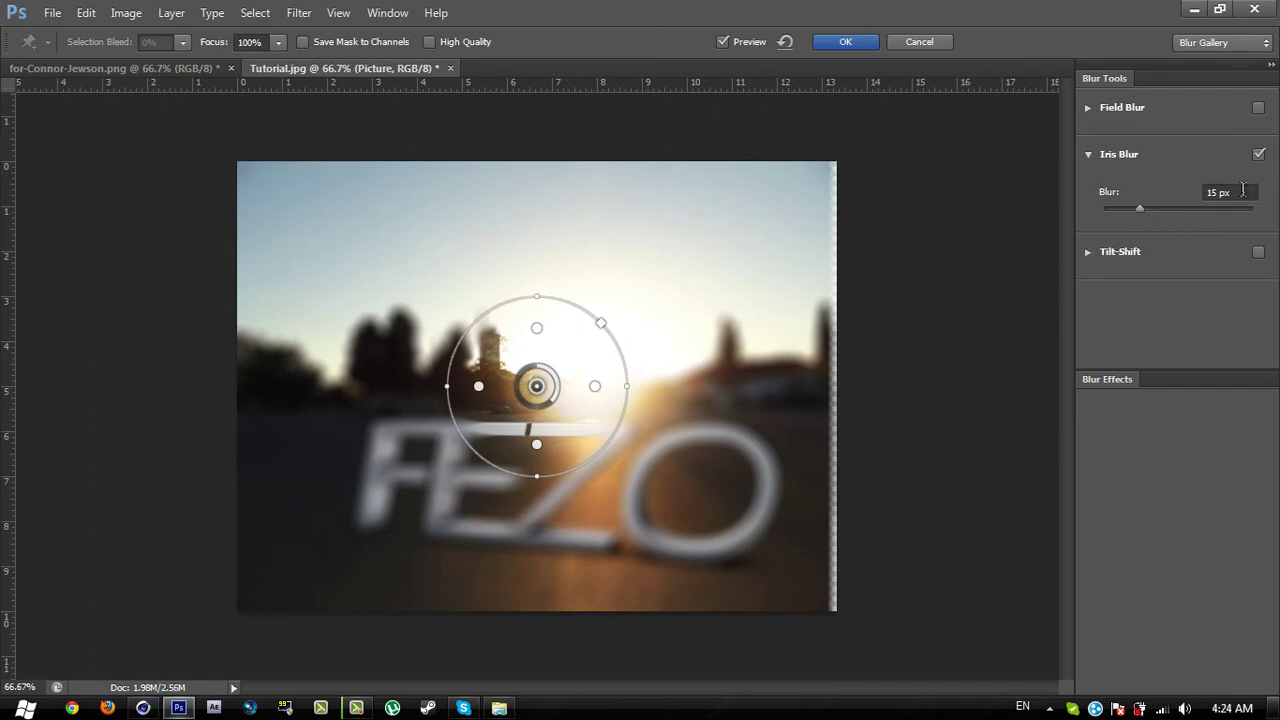
# - Set the Iris Blur amount to 14 px
pyautogui.click(1231, 192)
pyautogui.moveTo(1233, 192); pyautogui.dragTo(1097, 220)
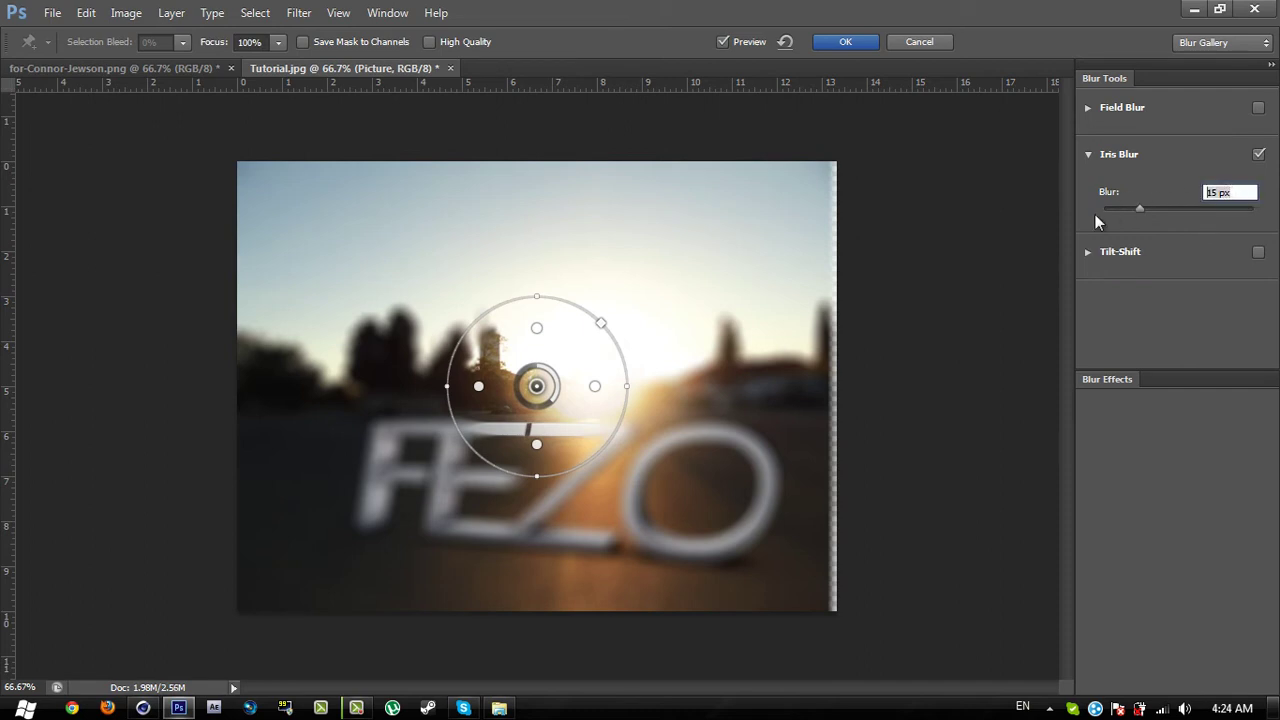
pyautogui.write('14')
pyautogui.press('BackSpace')
pyautogui.press('BackSpace')
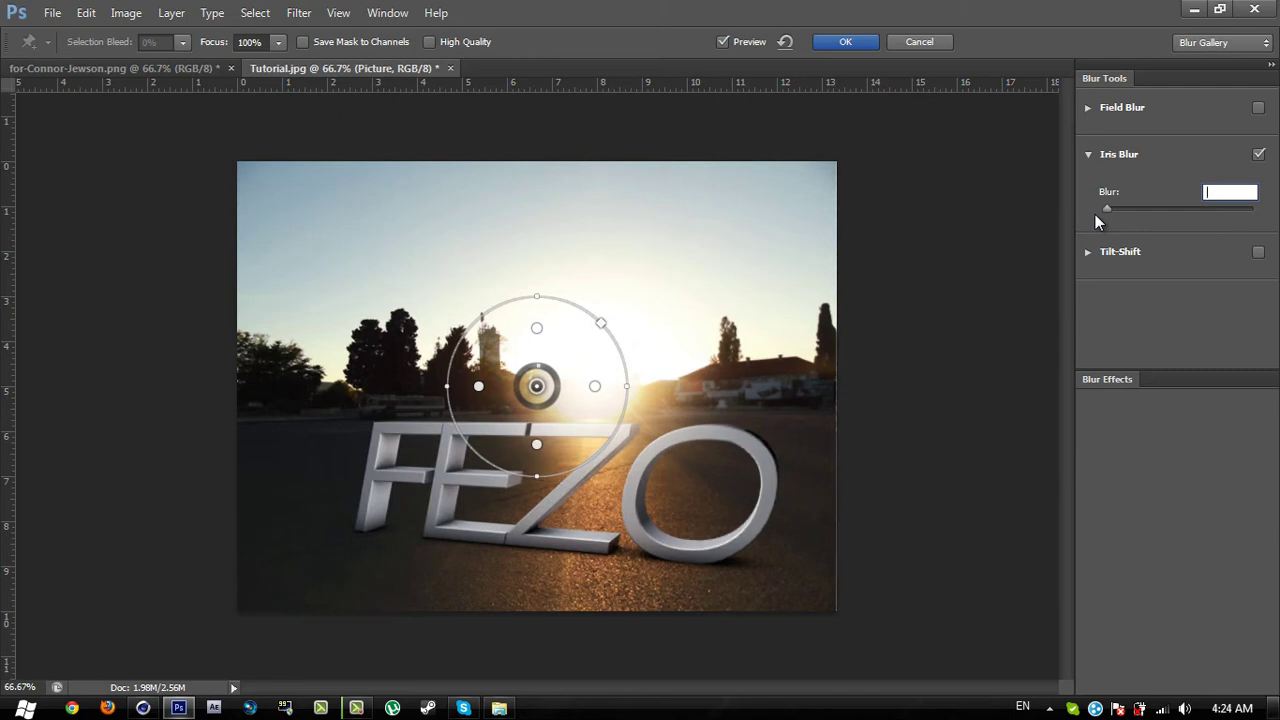
pyautogui.write('14')
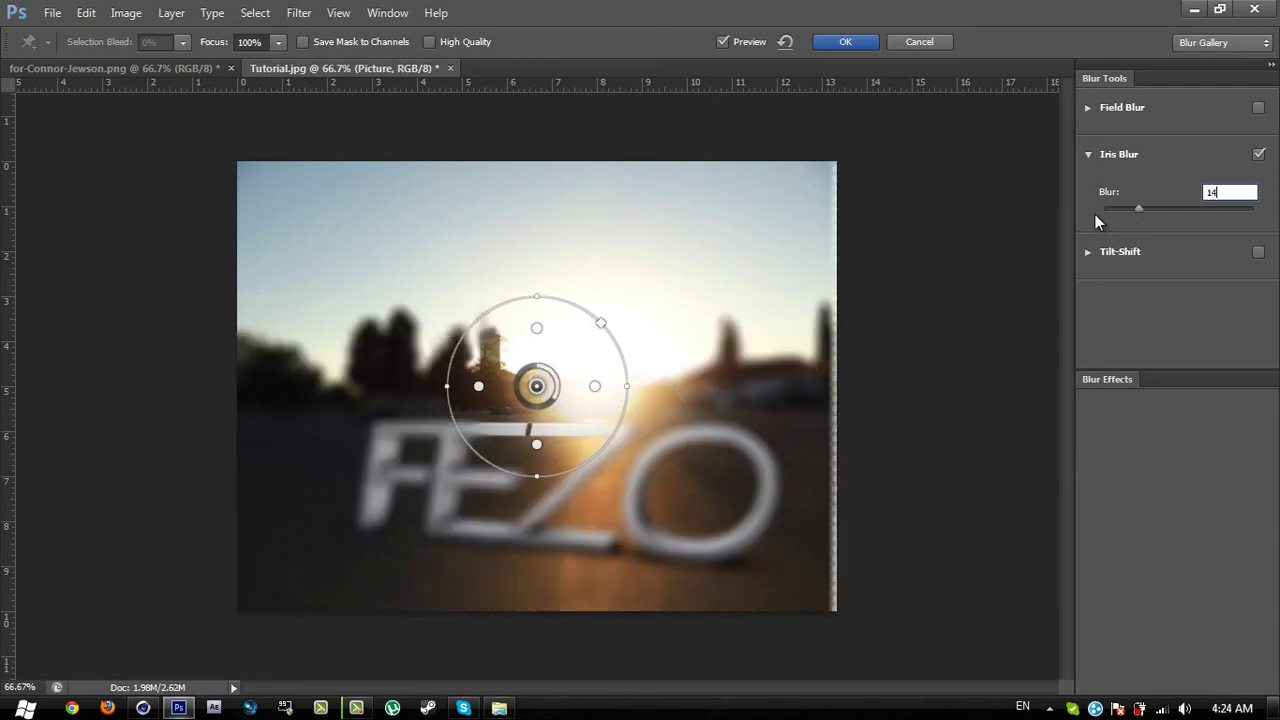
pyautogui.press('Return')
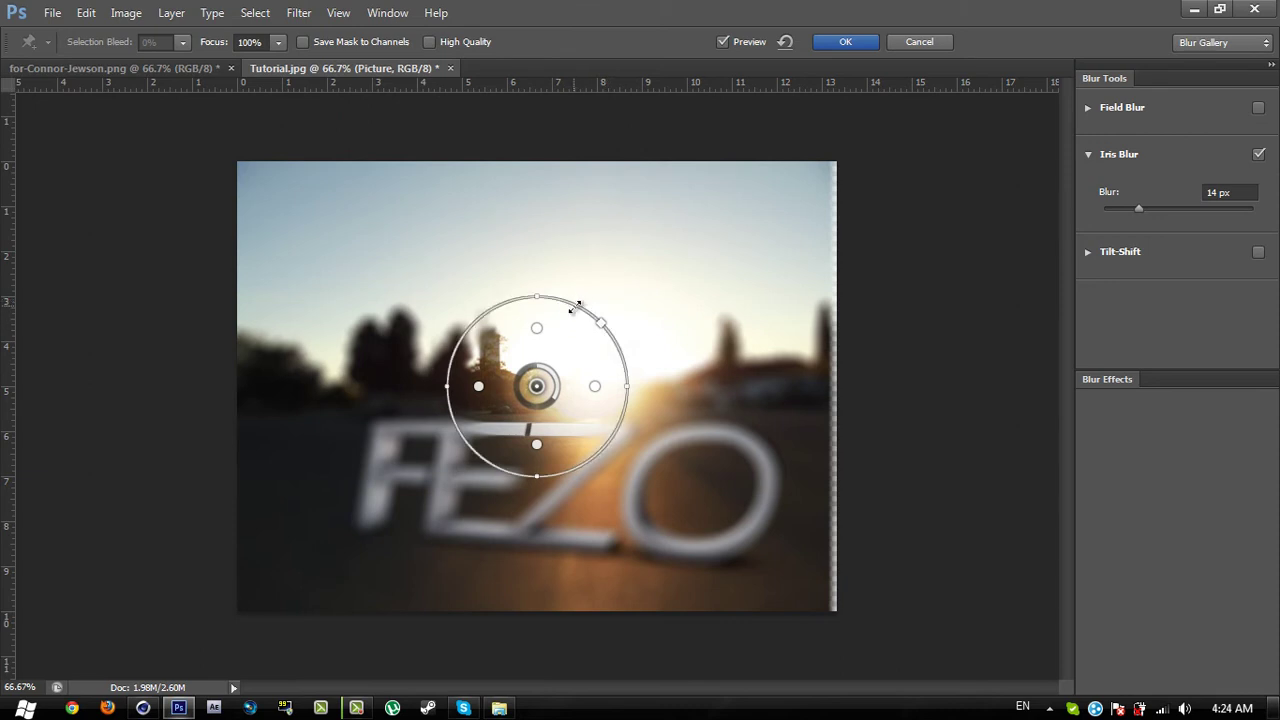
# - Enlarge the iris blur circle to surround the whole FEZO text and move its centre down onto the top of the letters
pyautogui.moveTo(575, 308); pyautogui.dragTo(755, 172)
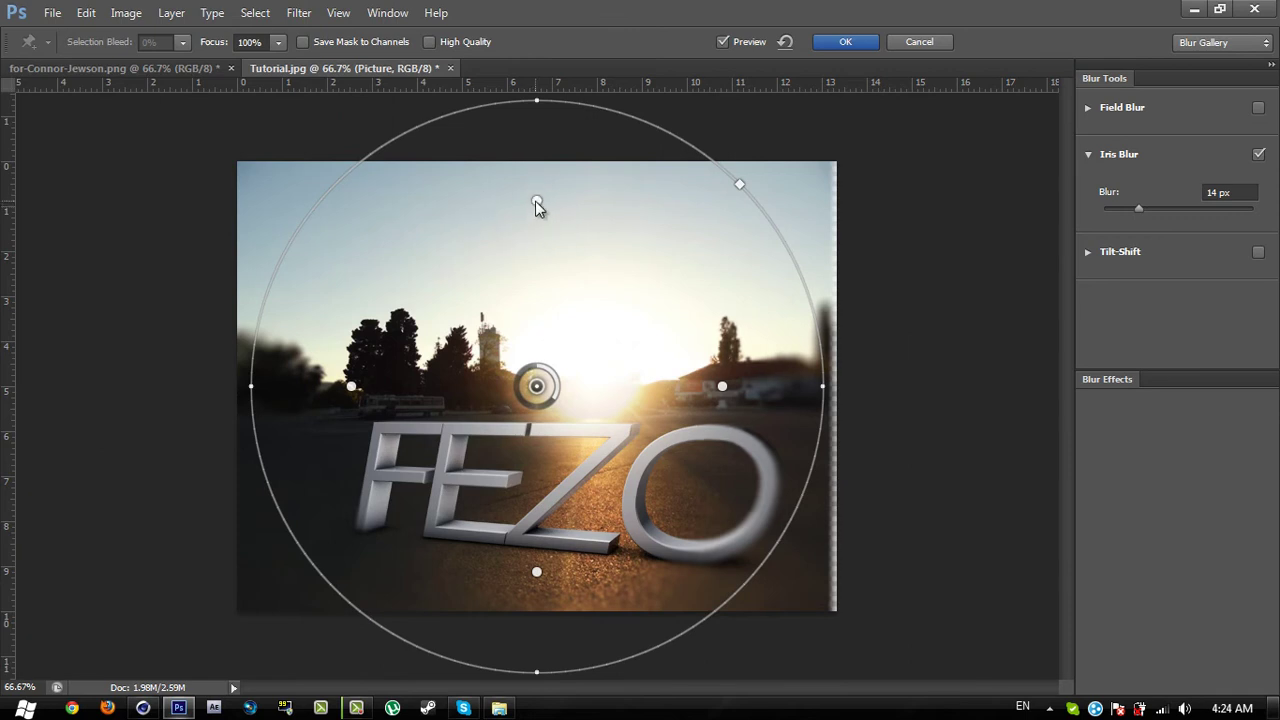
pyautogui.moveTo(536, 201)
pyautogui.mouseDown()
pyautogui.moveTo(547, 216)
pyautogui.moveTo(536, 198)
pyautogui.moveTo(536, 211)
pyautogui.mouseUp()
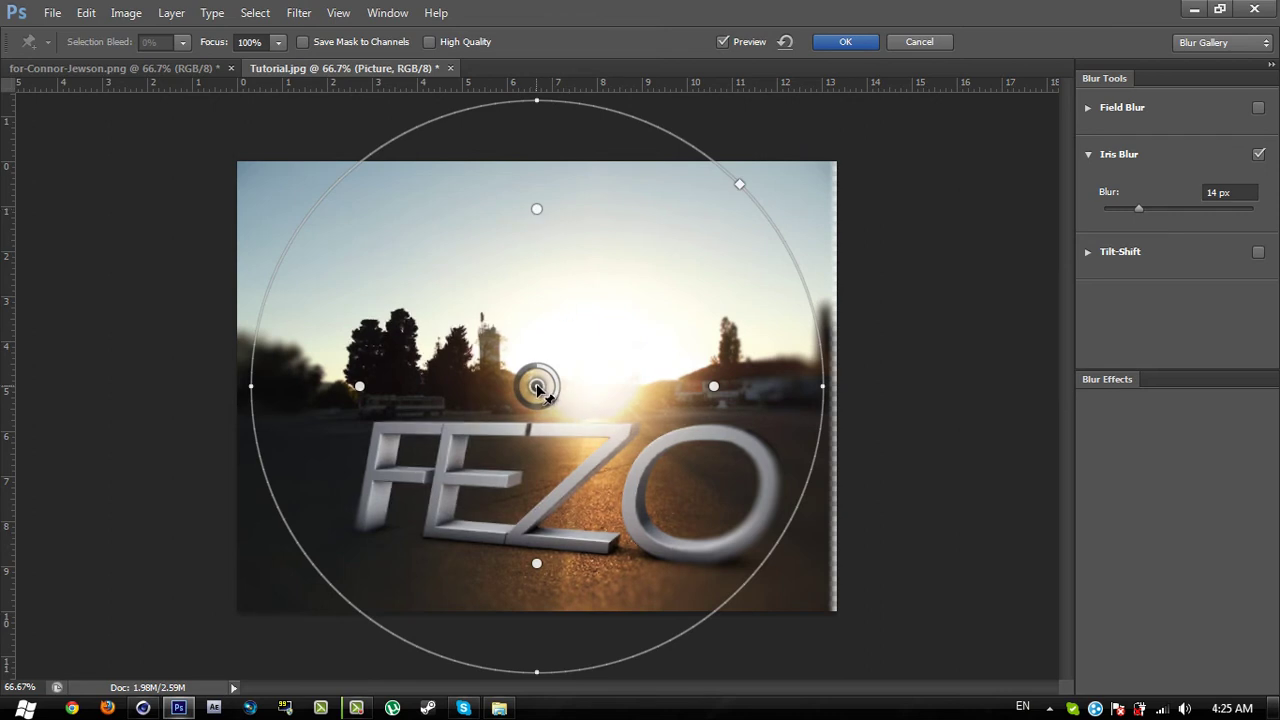
pyautogui.moveTo(540, 390); pyautogui.dragTo(562, 428)
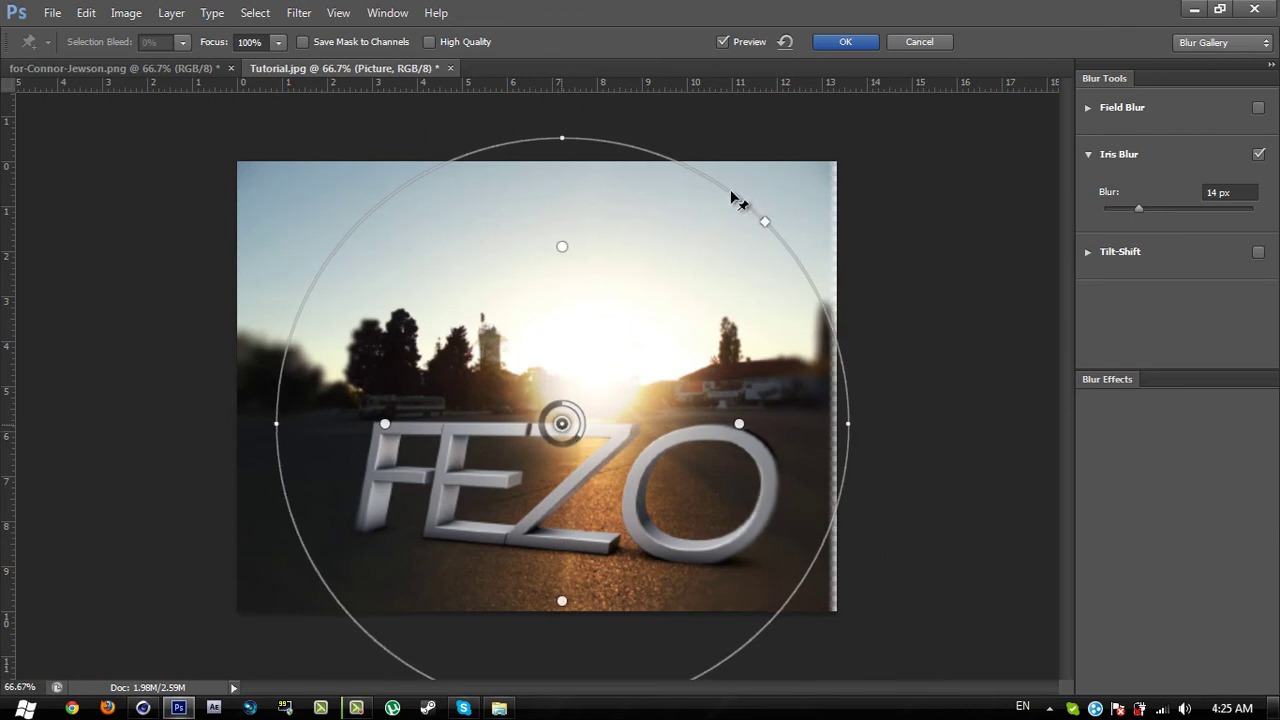
pyautogui.moveTo(733, 190); pyautogui.dragTo(777, 159)
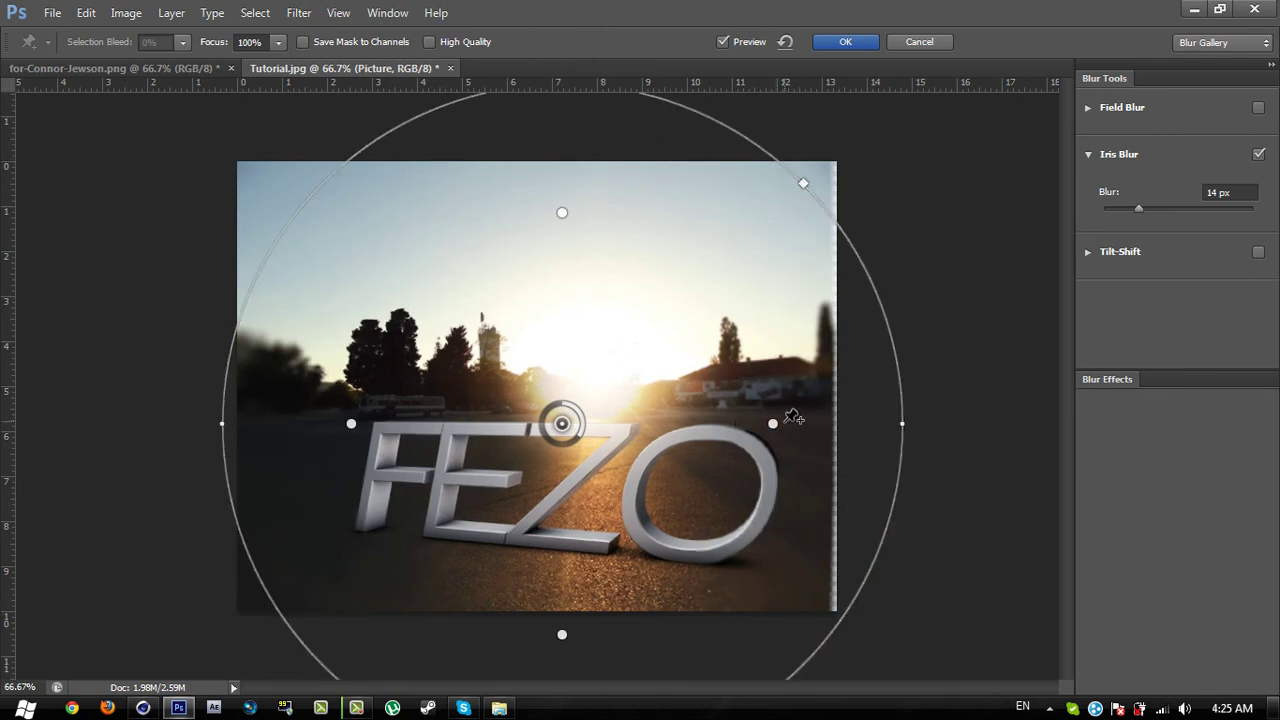
# - Adjust the iris blur's inner feather handles so the fully sharp area ends near the outer letters of FEZO
pyautogui.moveTo(773, 425); pyautogui.dragTo(782, 424)
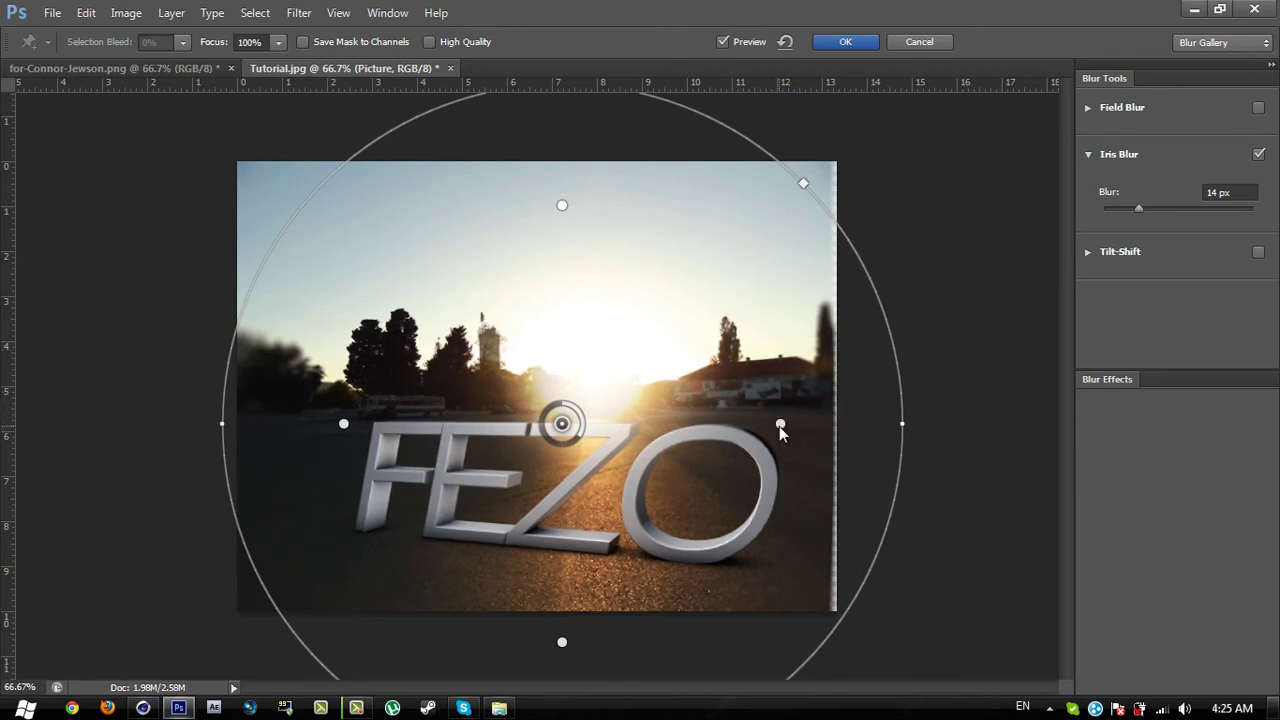
pyautogui.moveTo(780, 424); pyautogui.dragTo(768, 427)
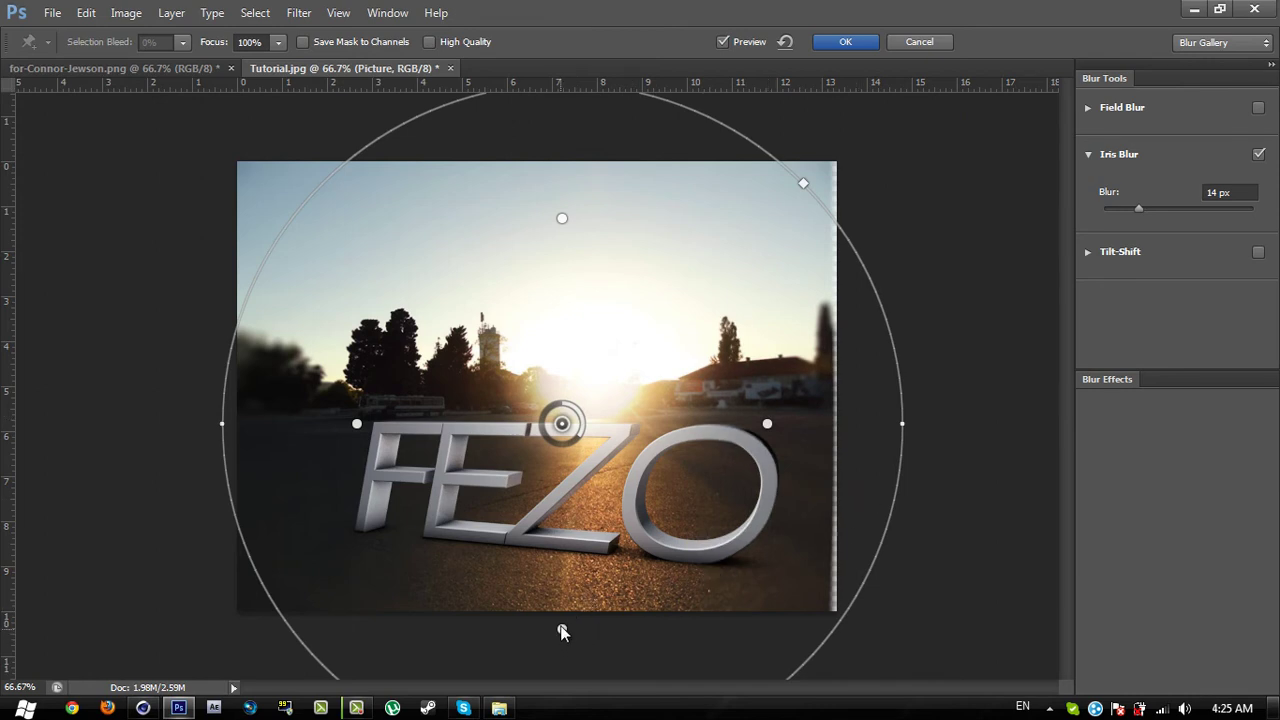
pyautogui.moveTo(562, 630); pyautogui.dragTo(557, 622)
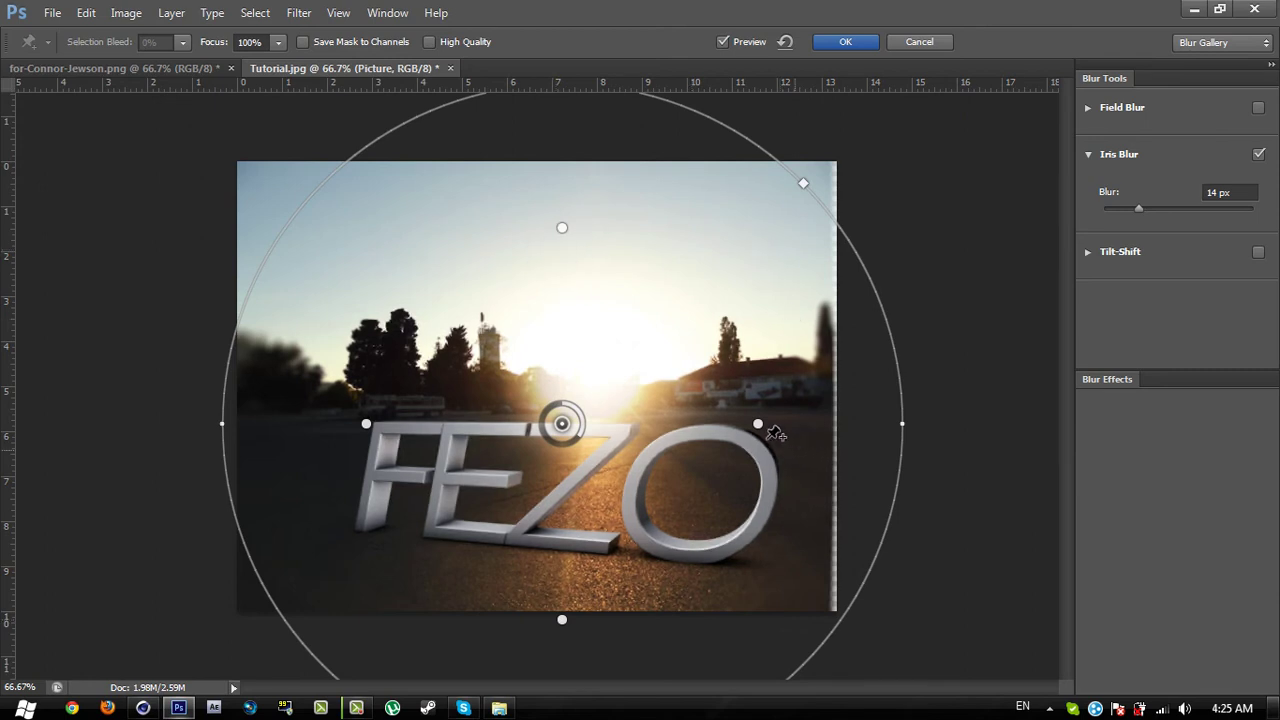
pyautogui.moveTo(757, 425); pyautogui.dragTo(748, 424)
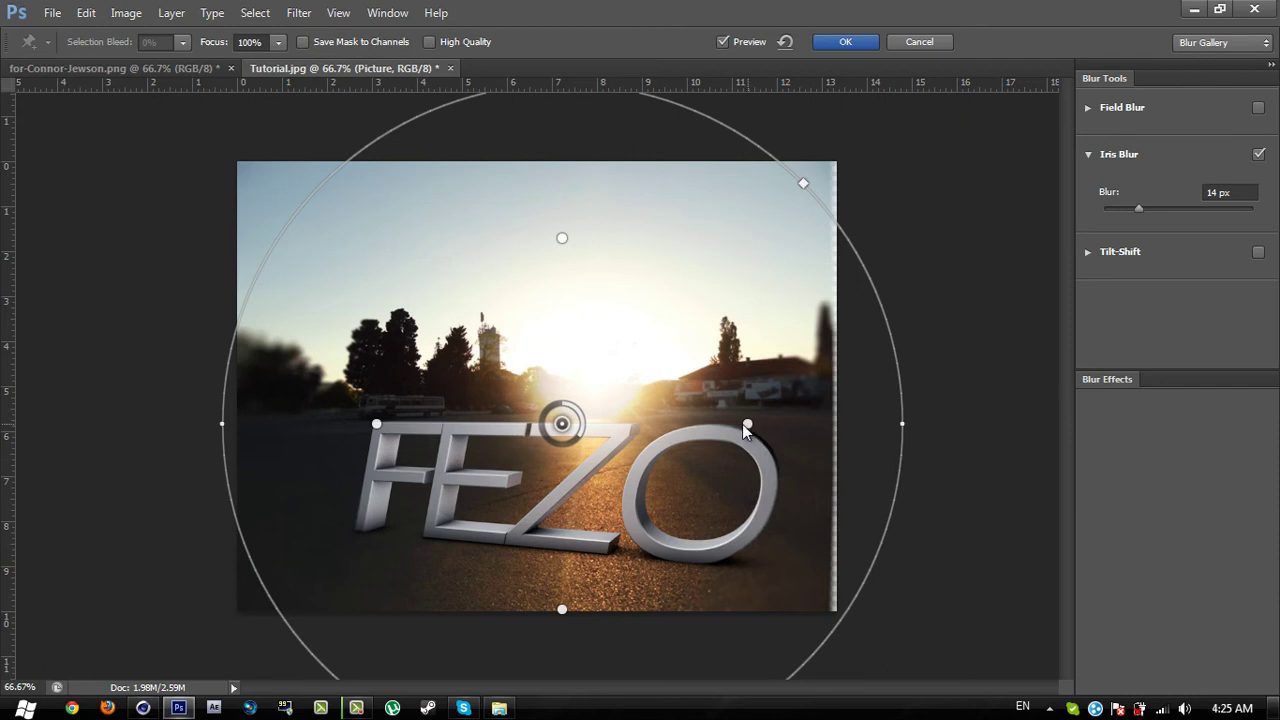
pyautogui.moveTo(743, 425); pyautogui.dragTo(734, 425)
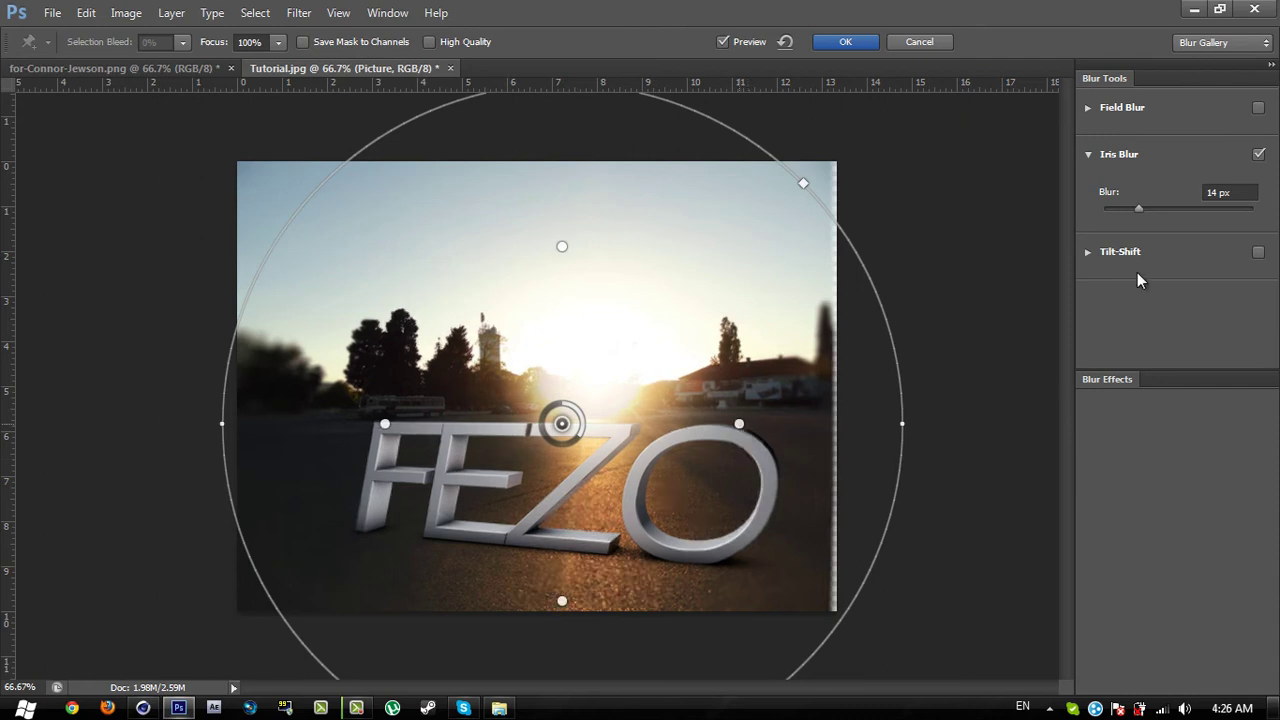
# - Apply the Iris Blur and stretch the Picture layer to cover the transparent strip along the canvas's right edge
pyautogui.click(846, 42)
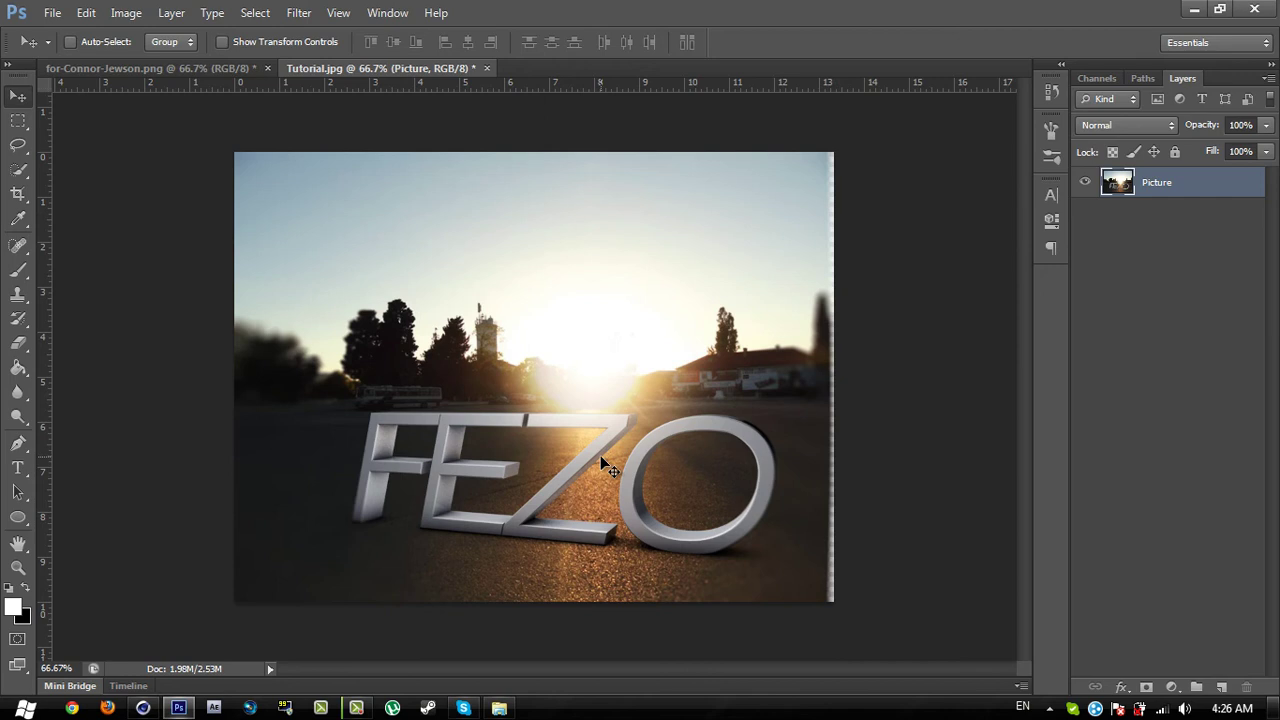
pyautogui.hotkey('ctrl', 'z')
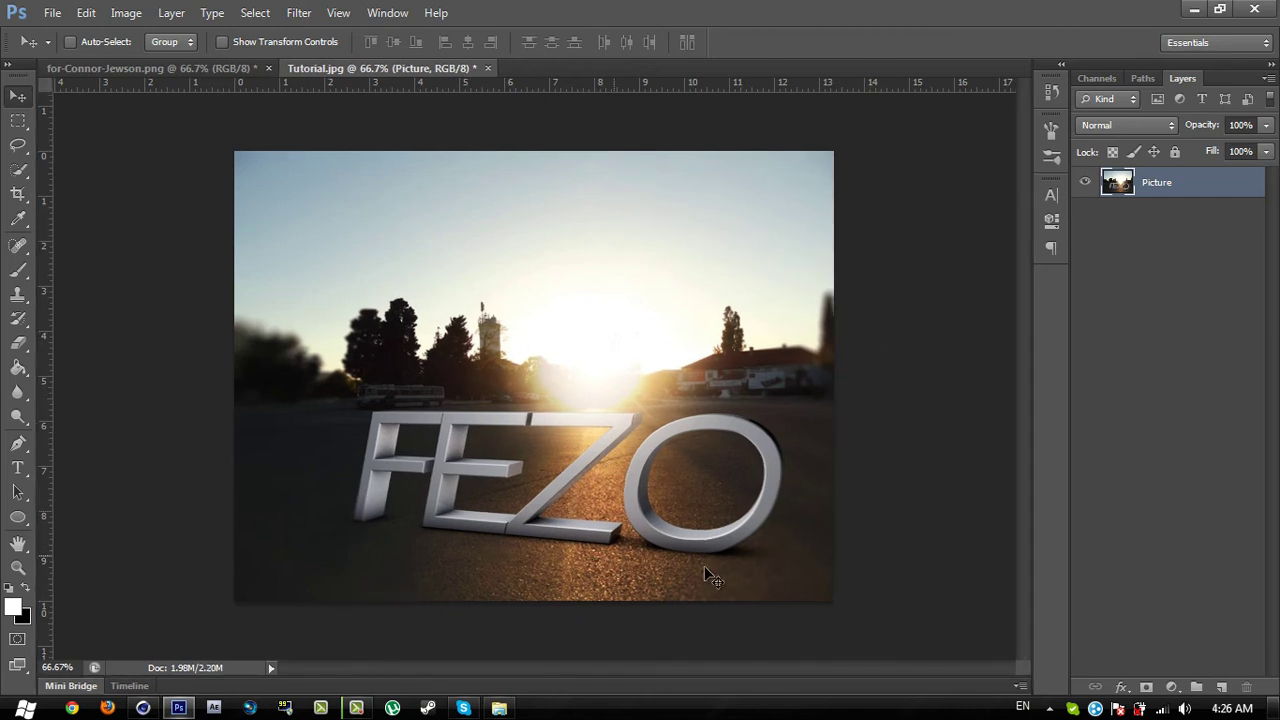
# - Add the white 12 pt Walkway Oblique text "DESIGN YOUR WAY" on the asphalt below the FEZO letters
pyautogui.click(17, 467)
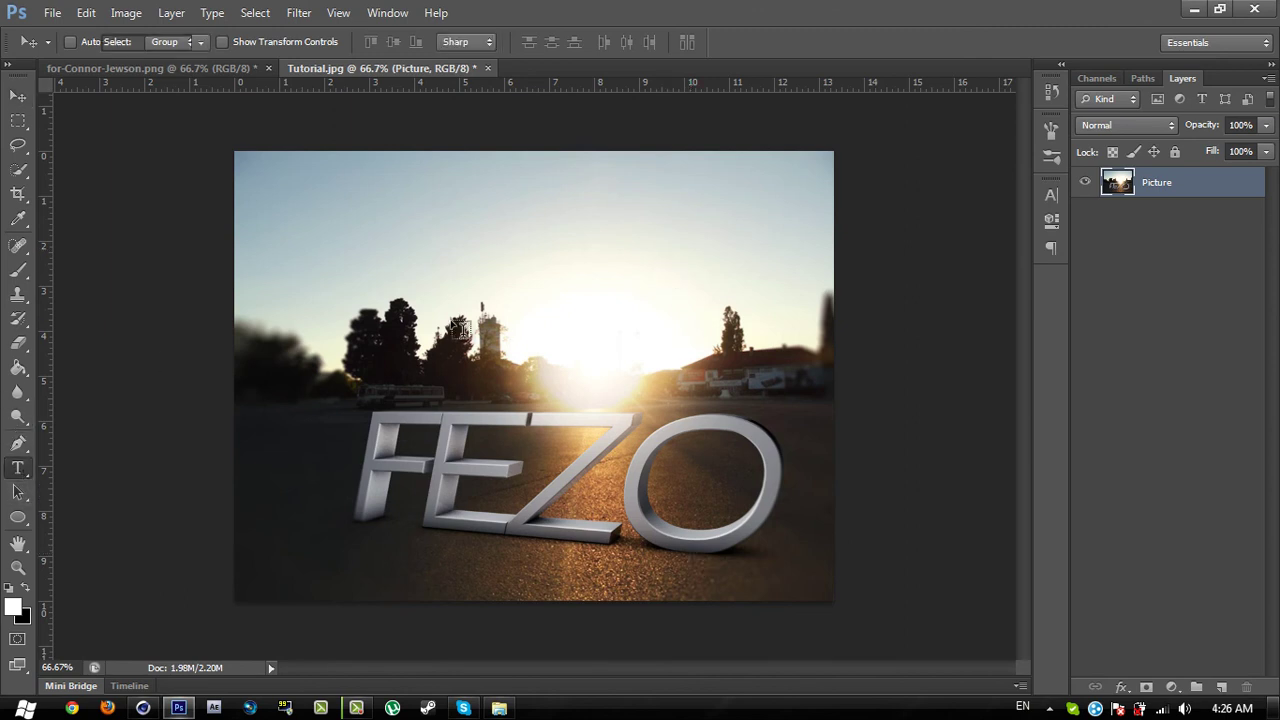
pyautogui.click(466, 551)
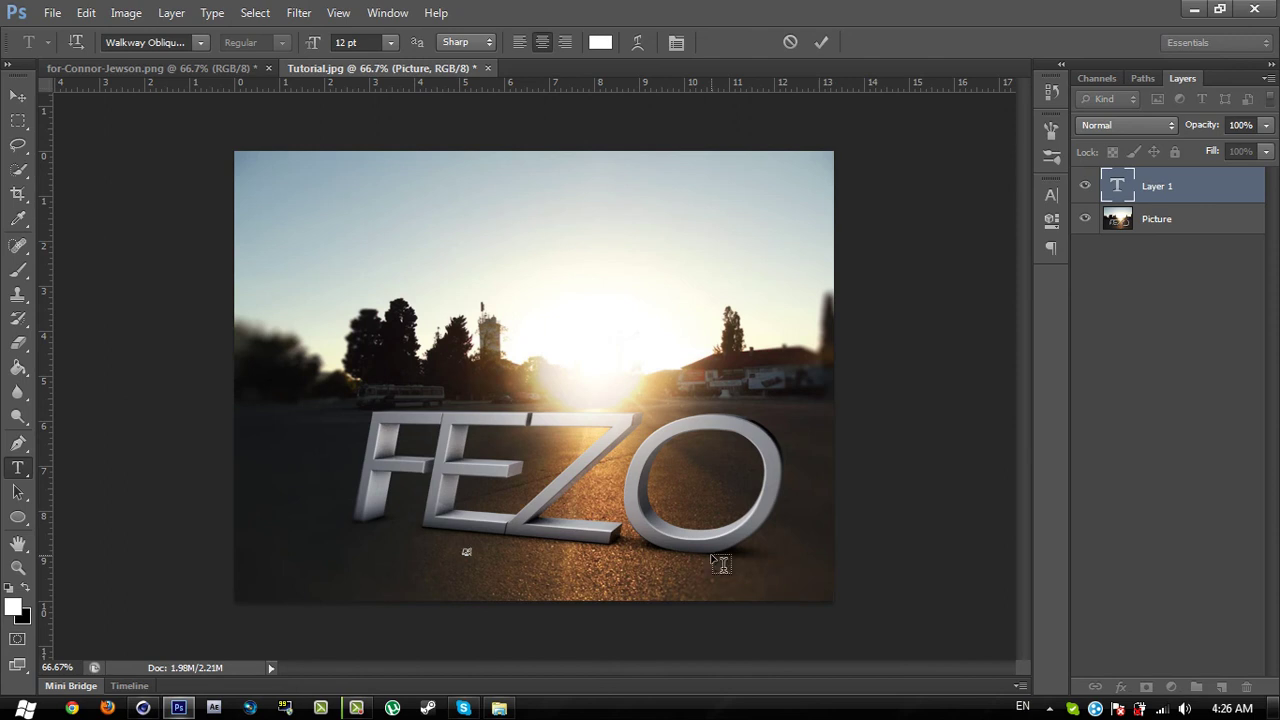
pyautogui.write('ASI')
pyautogui.write(' YOU')
pyautogui.write('R WA')
pyautogui.write('Y')
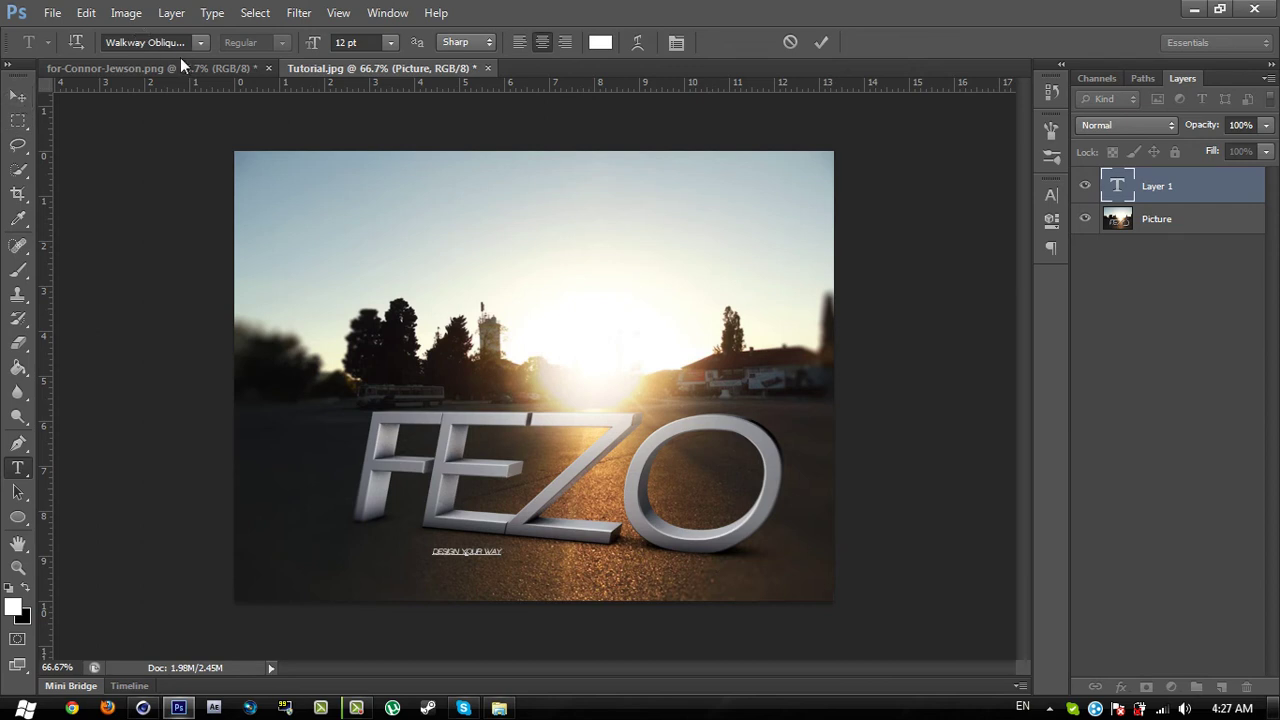
pyautogui.click(18, 97)
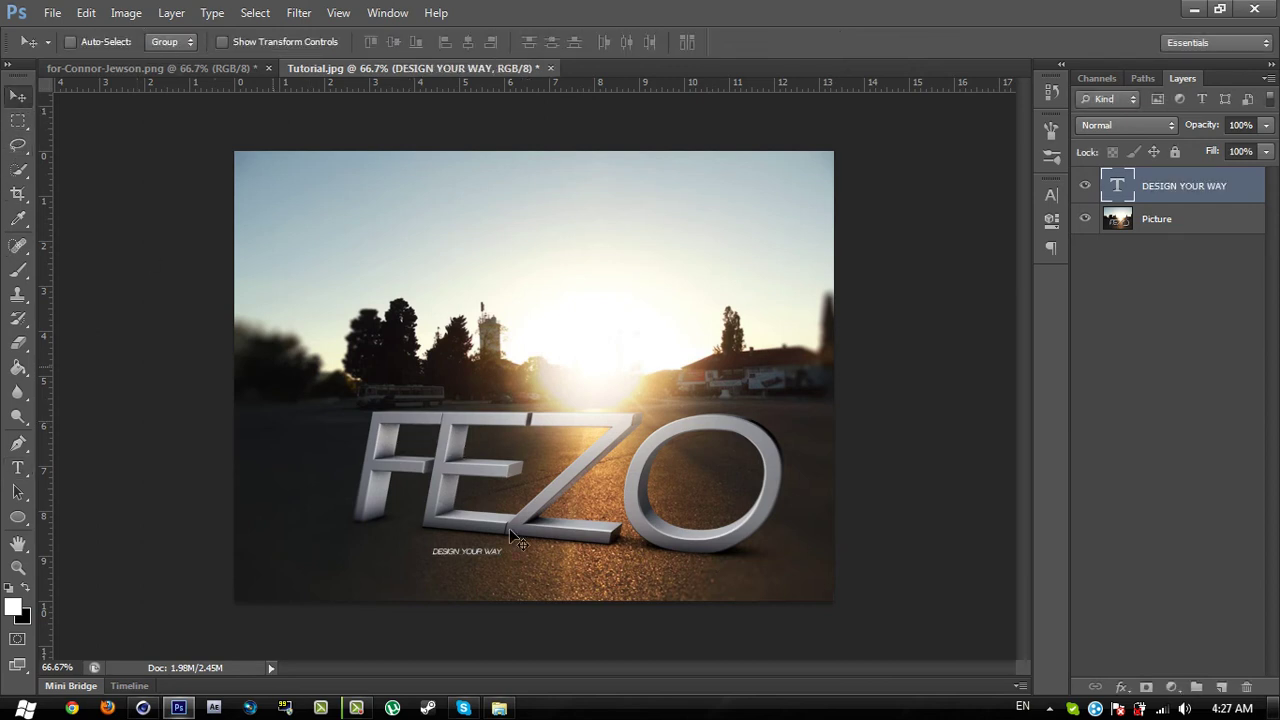
# - Scale the DESIGN YOUR WAY text proportionally to about half the image width and shift it right, centring it beneath FEZO
pyautogui.hotkey('ctrl', 't')
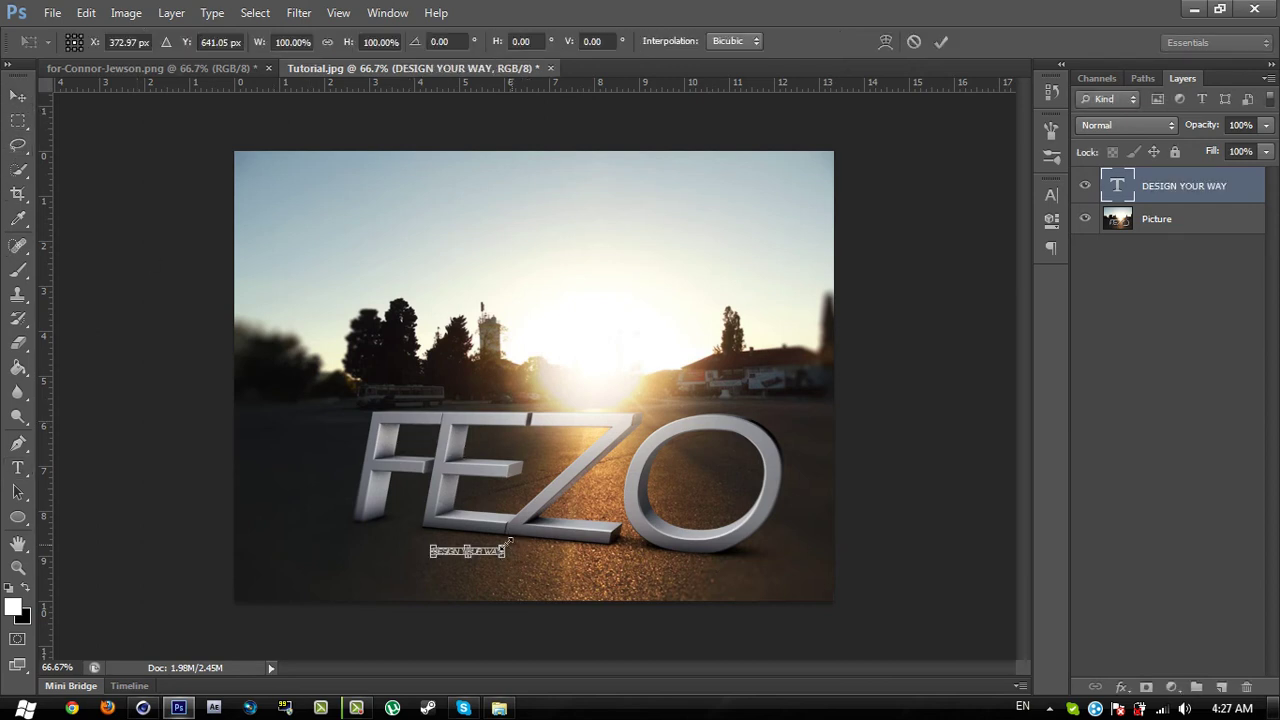
pyautogui.keyDown('alt'); pyautogui.keyDown('shift'); pyautogui.moveTo(503, 556); pyautogui.dragTo(610, 471); pyautogui.keyUp('shift'); pyautogui.keyUp('alt')
pyautogui.press('Return')
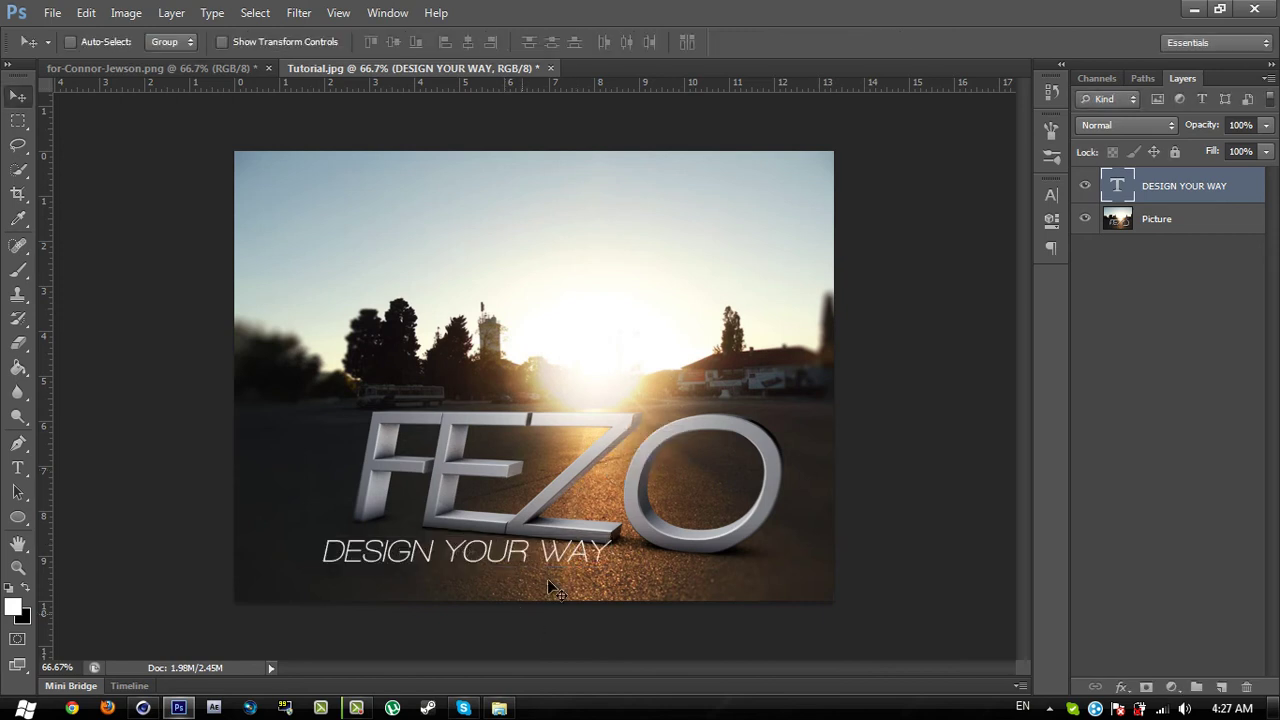
pyautogui.moveTo(623, 553); pyautogui.dragTo(680, 557)
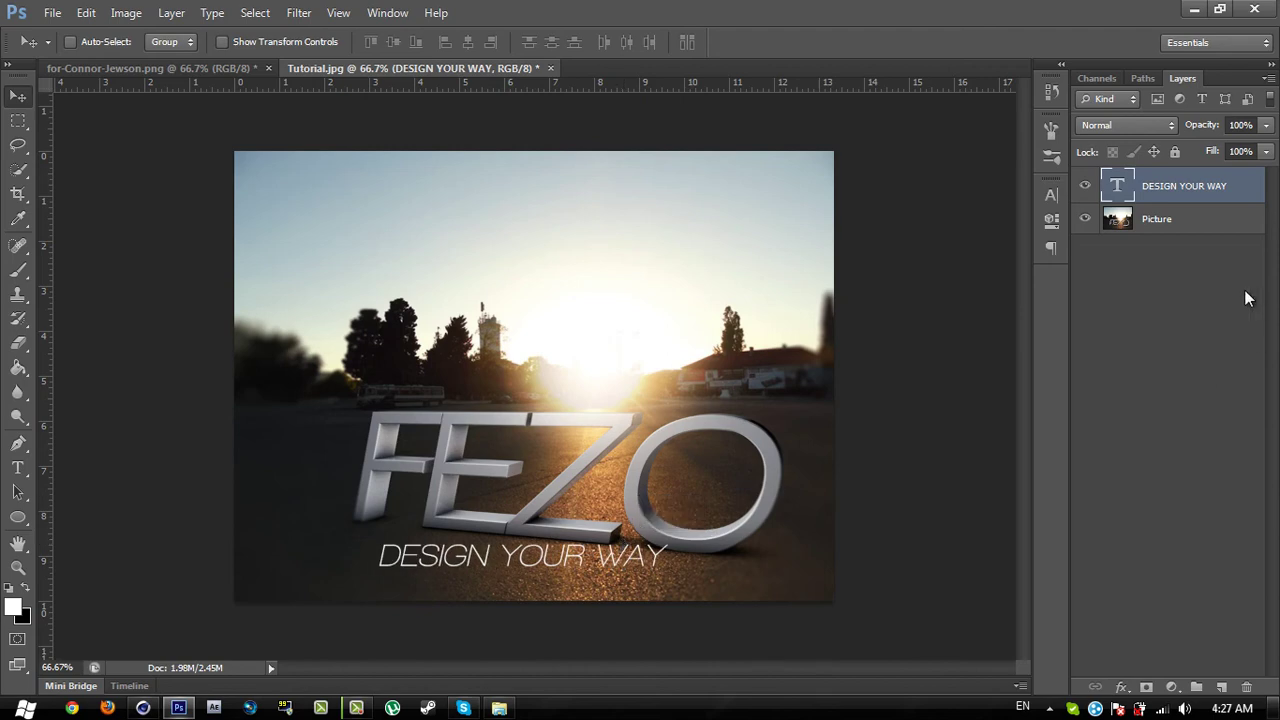
# - Convert the DESIGN YOUR WAY text layer to a Smart Object
pyautogui.rightClick(1243, 190)
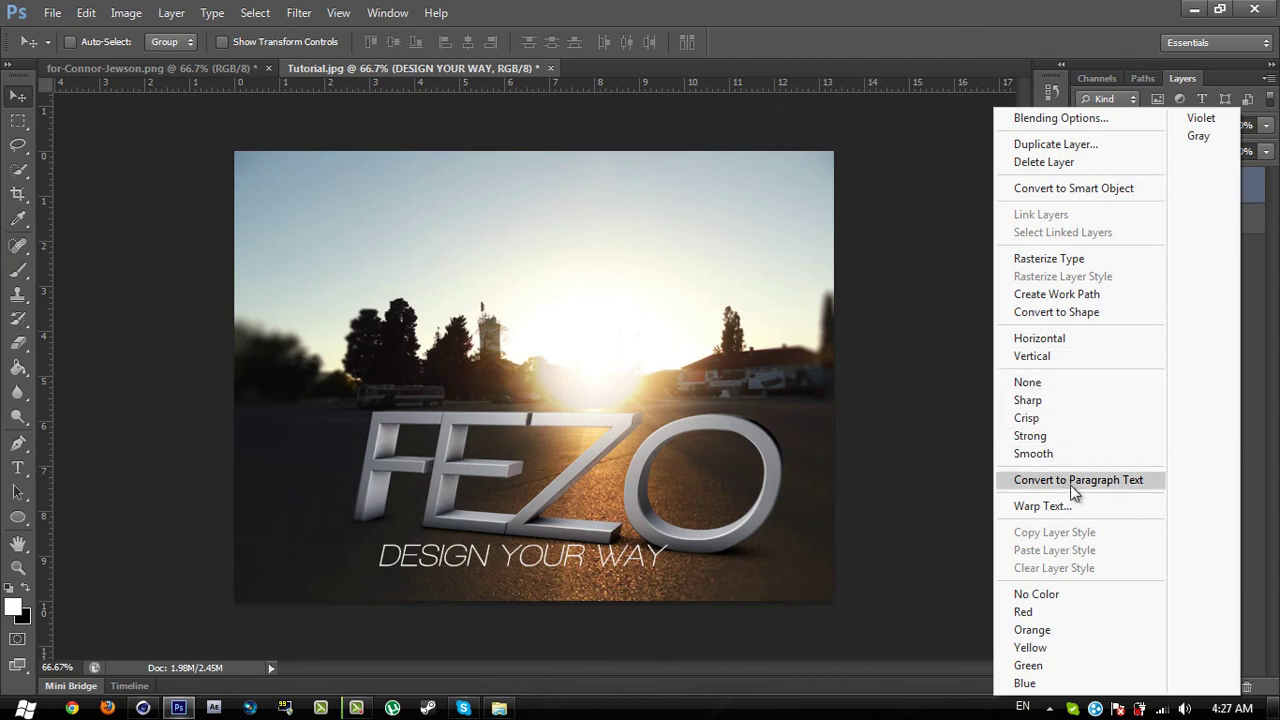
pyautogui.click(1080, 190)
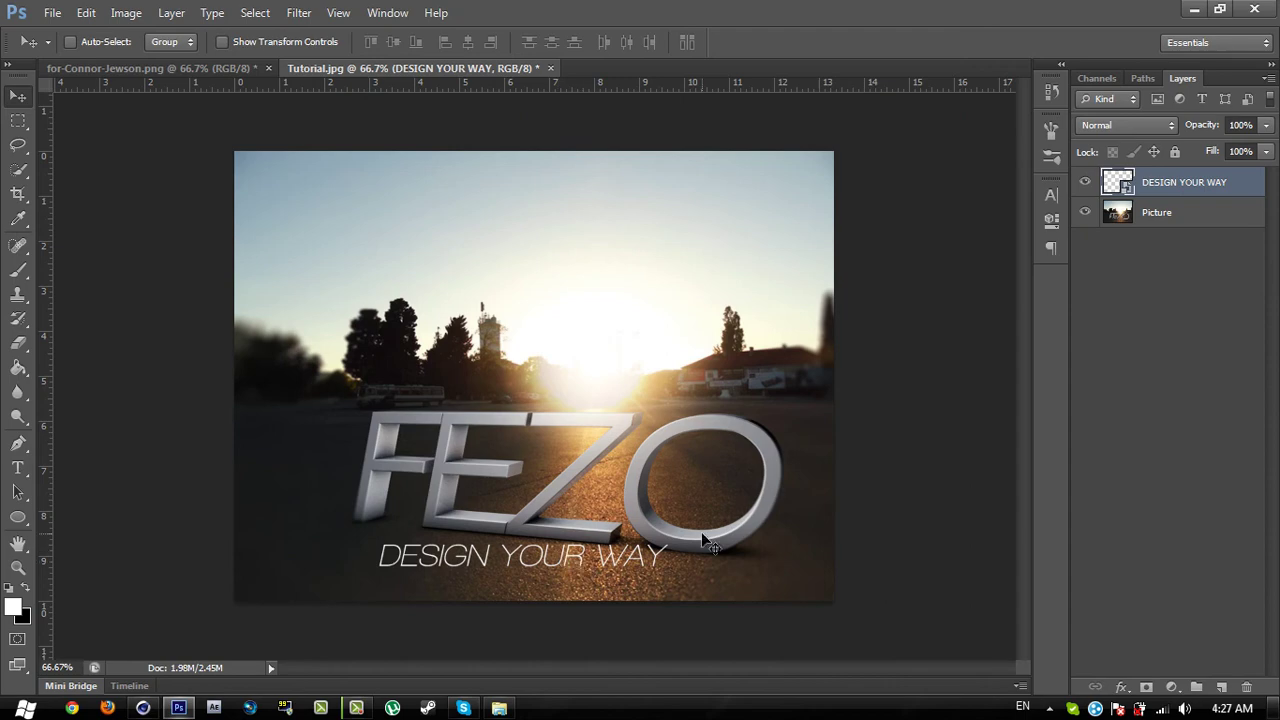
# - Skew the DESIGN YOUR WAY tagline so it slopes down toward the right, with its left edge slanted like the FEZO letters
pyautogui.hotkey('ctrl', 't')
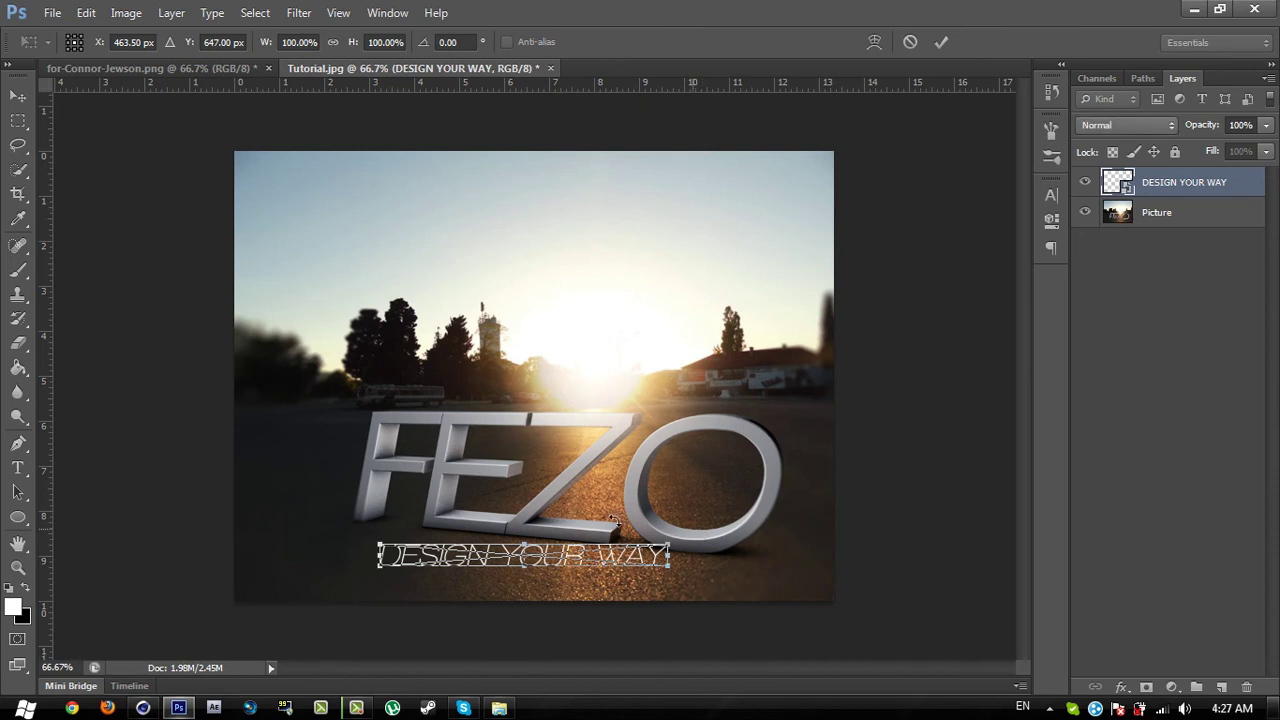
pyautogui.rightClick(603, 558)
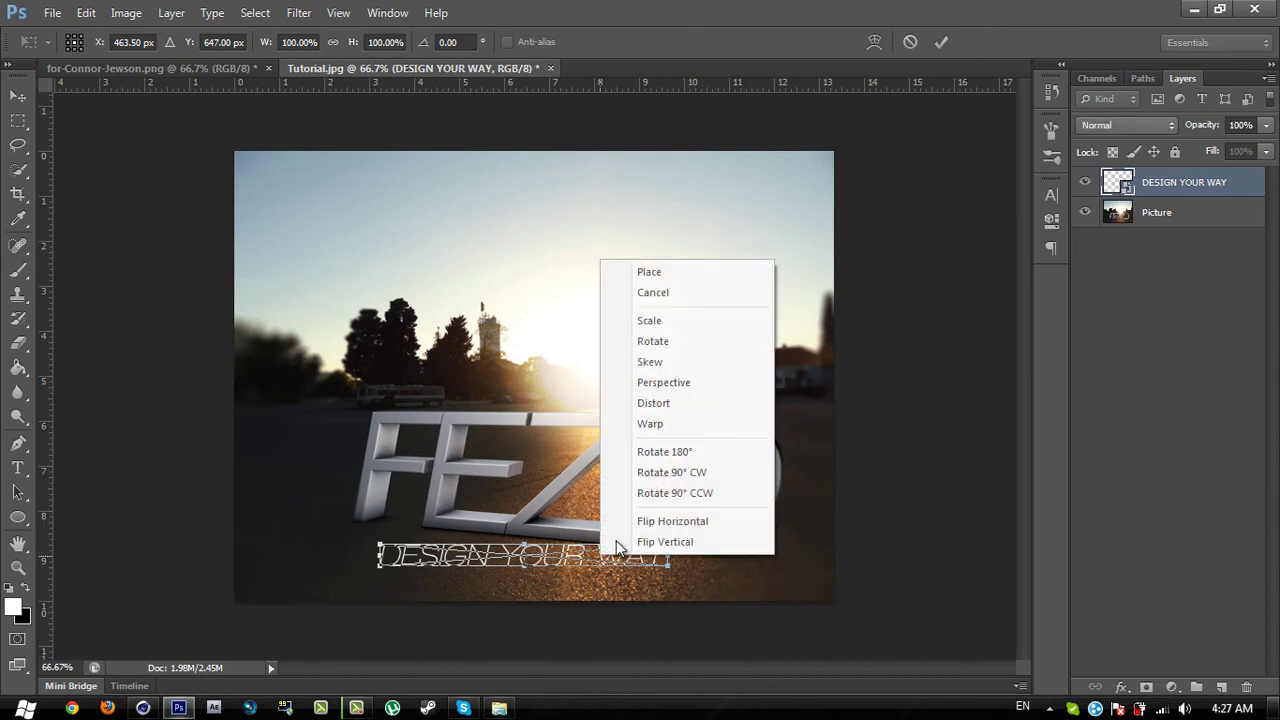
pyautogui.click(670, 361)
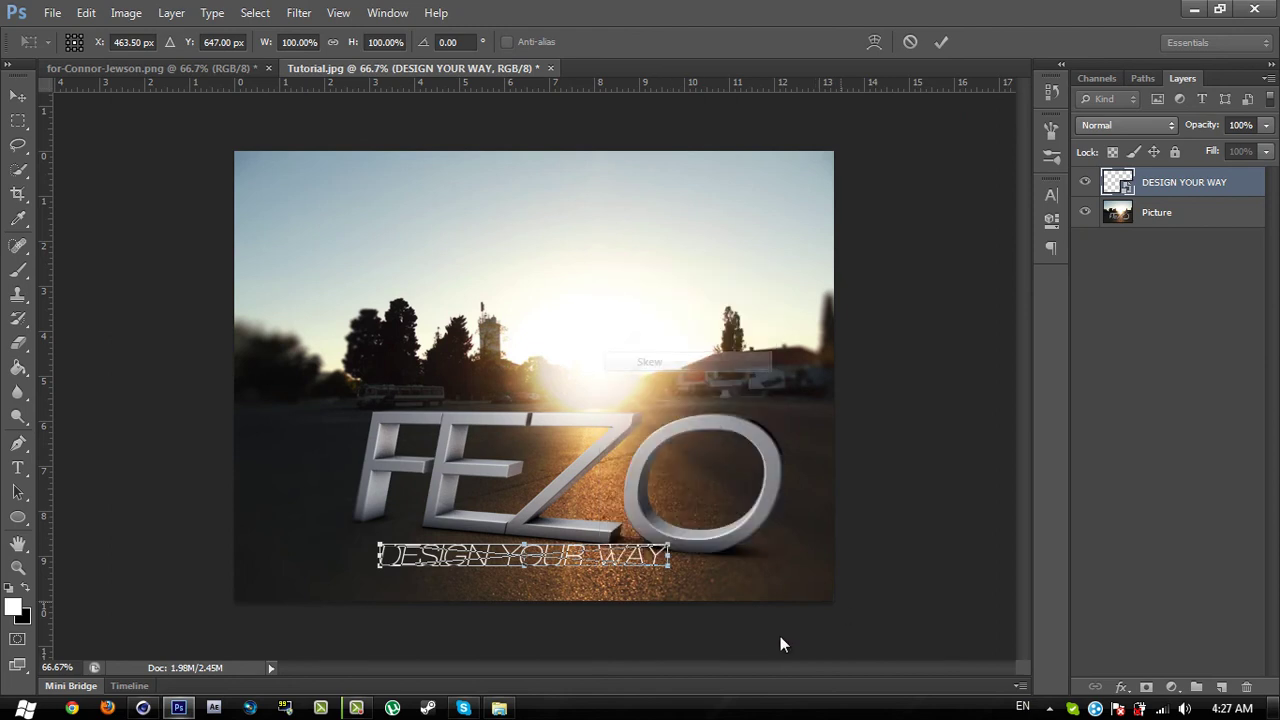
pyautogui.keyDown('ctrl'); pyautogui.moveTo(669, 568); pyautogui.dragTo(668, 587); pyautogui.keyUp('ctrl')
pyautogui.keyDown('ctrl'); pyautogui.moveTo(380, 549); pyautogui.dragTo(380, 522); pyautogui.keyUp('ctrl')
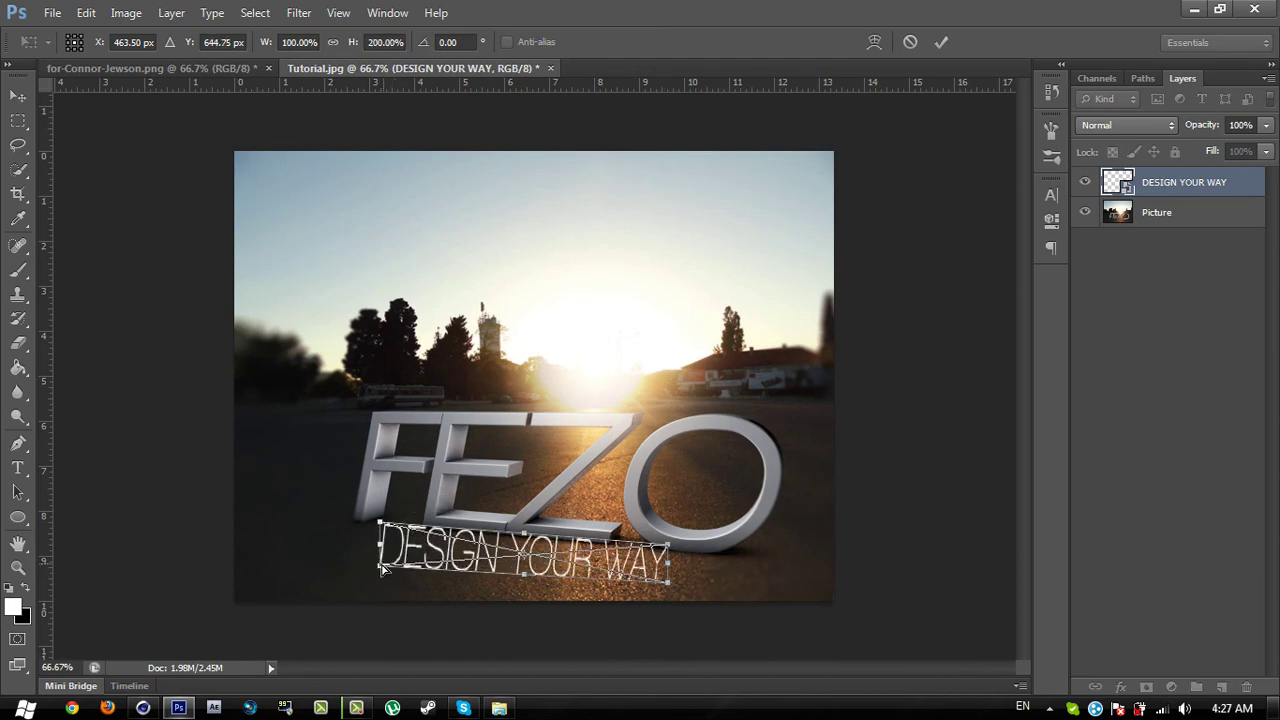
pyautogui.keyDown('ctrl'); pyautogui.moveTo(381, 571); pyautogui.dragTo(362, 576); pyautogui.keyUp('ctrl')
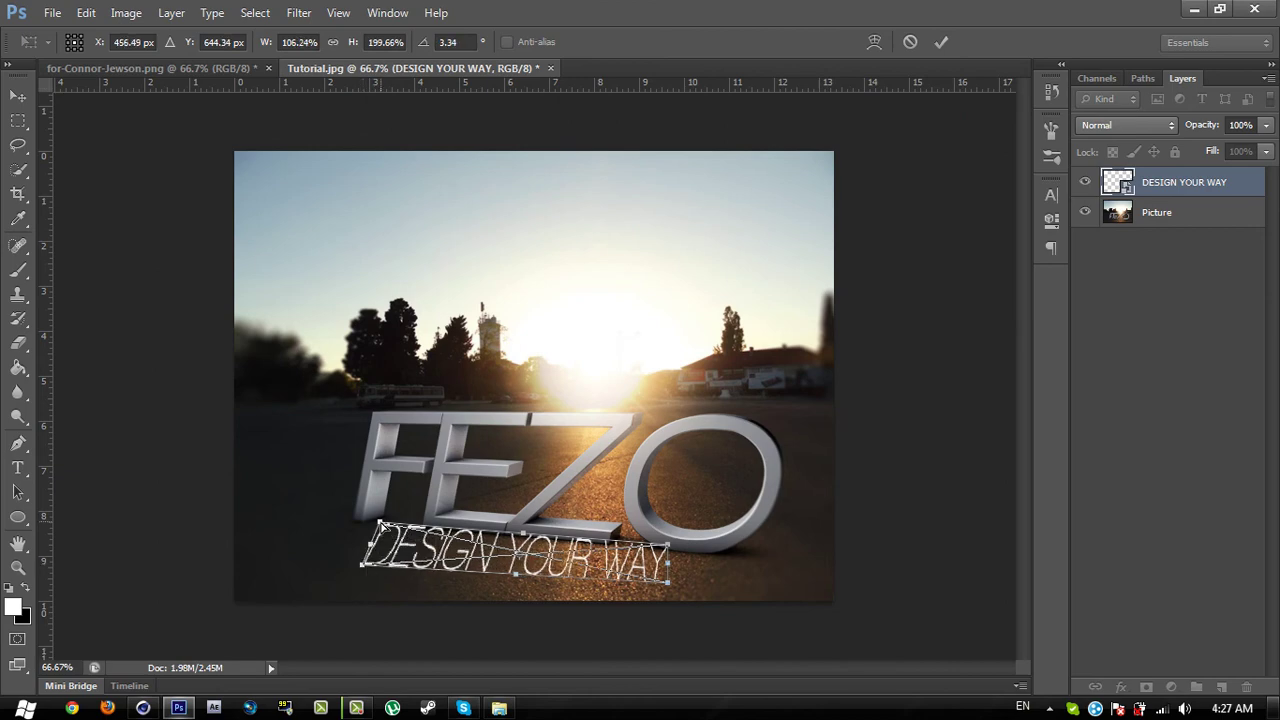
pyautogui.keyDown('ctrl'); pyautogui.moveTo(381, 524); pyautogui.dragTo(386, 541); pyautogui.keyUp('ctrl')
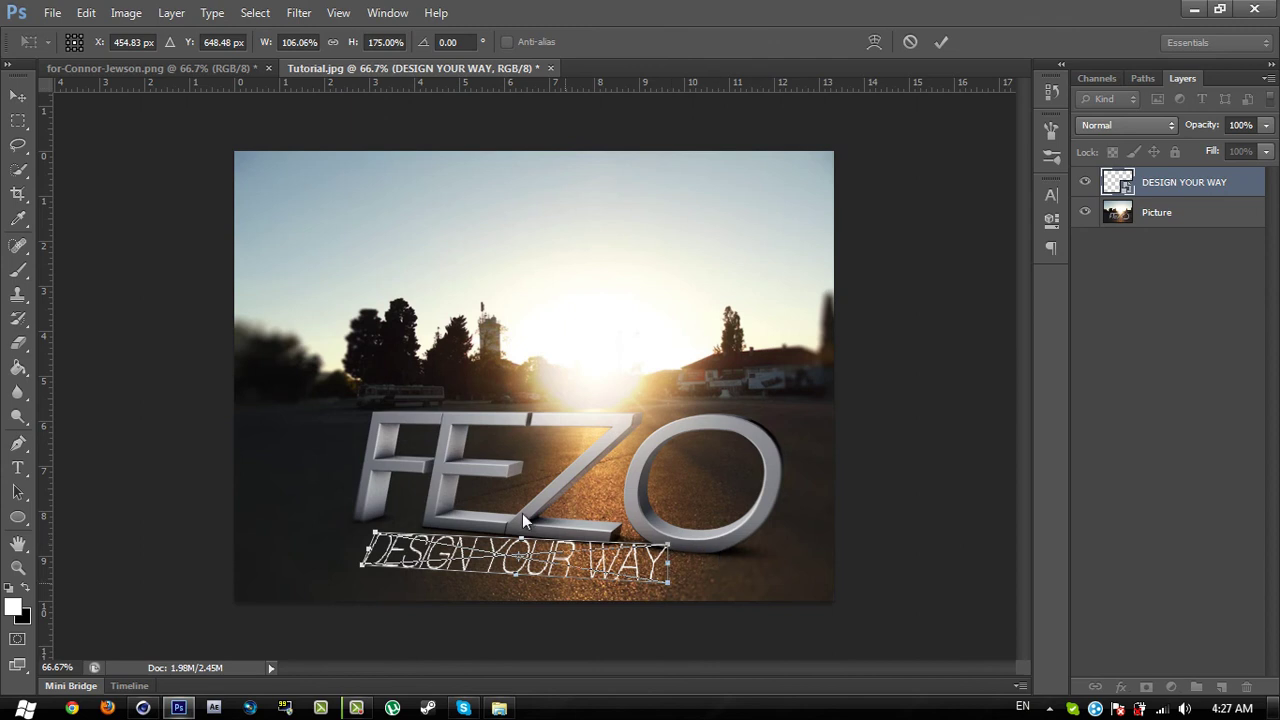
# - Refine the tagline's corners into a perspective that grows toward the right and follows FEZO's lower edge, and apply the transform
pyautogui.keyDown('ctrl'); pyautogui.moveTo(668, 548); pyautogui.dragTo(668, 592); pyautogui.keyUp('ctrl')
pyautogui.keyDown('ctrl'); pyautogui.moveTo(377, 530); pyautogui.dragTo(391, 535); pyautogui.keyUp('ctrl')
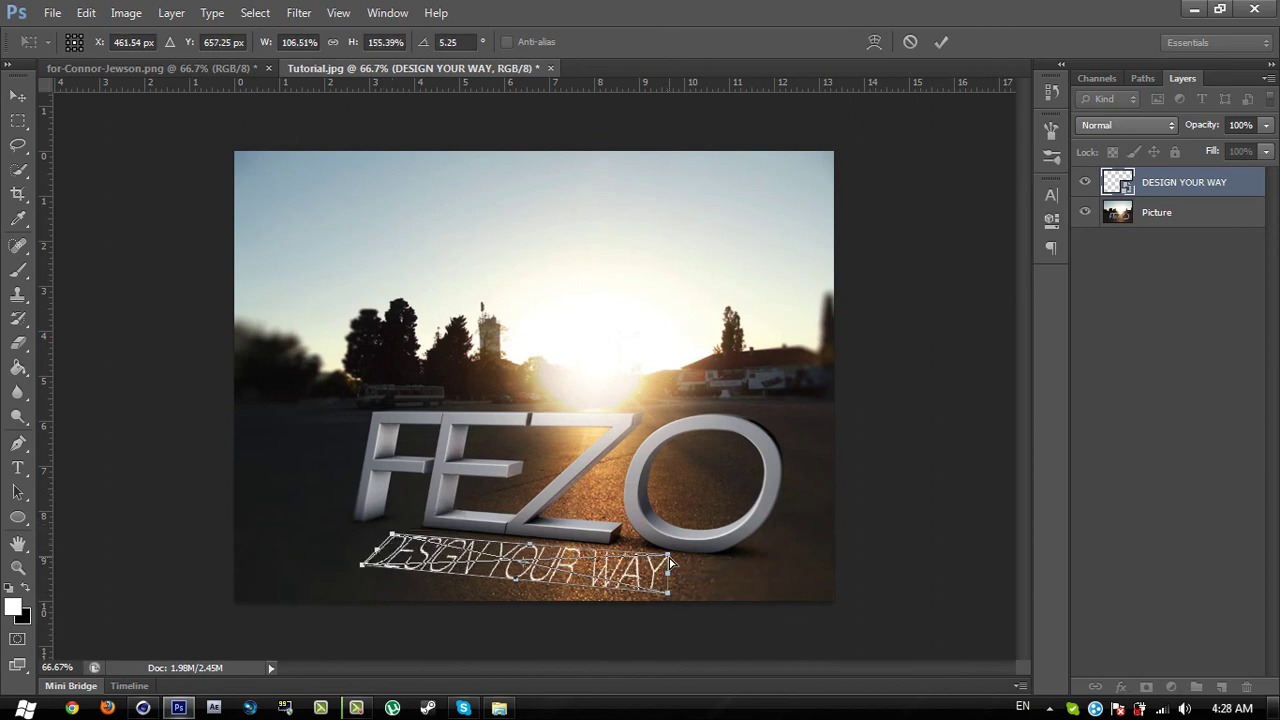
pyautogui.moveTo(672, 568)
pyautogui.keyDown('ctrl'); pyautogui.mouseDown()
pyautogui.moveTo(686, 565)
pyautogui.moveTo(673, 567)
pyautogui.mouseUp(); pyautogui.keyUp('ctrl')
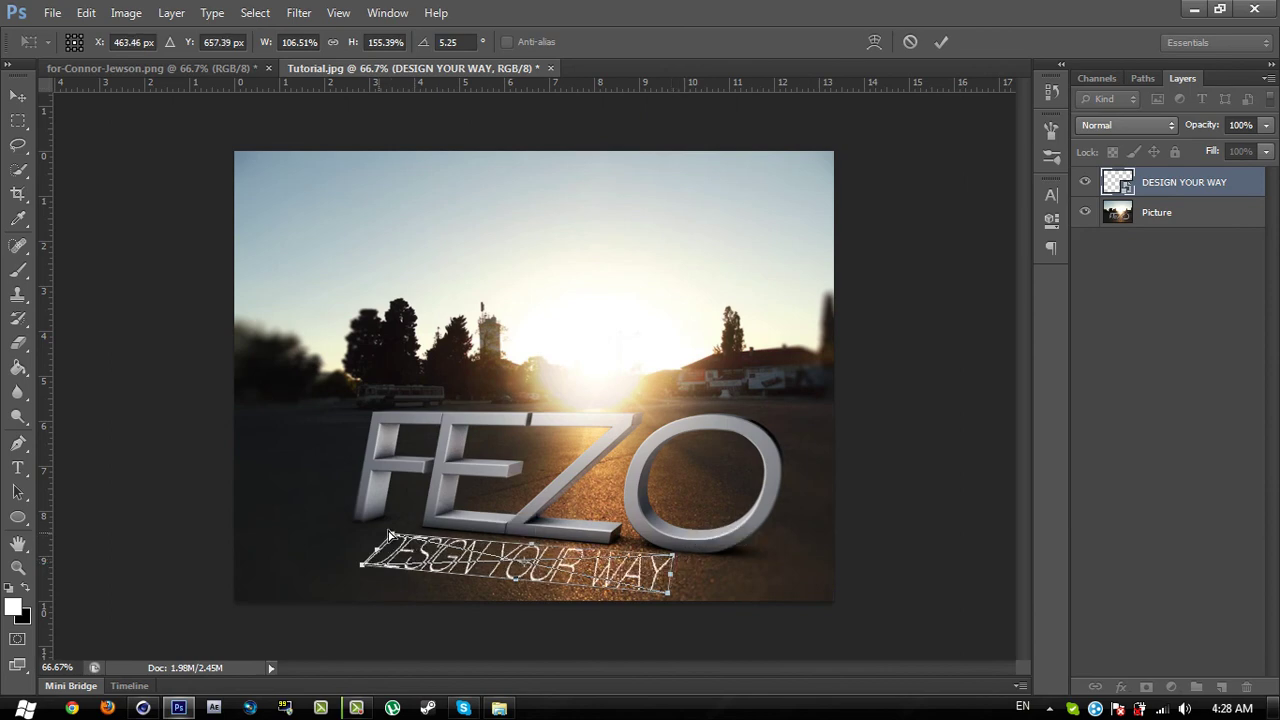
pyautogui.keyDown('ctrl'); pyautogui.moveTo(393, 535); pyautogui.dragTo(386, 541); pyautogui.keyUp('ctrl')
pyautogui.keyDown('ctrl'); pyautogui.moveTo(673, 558); pyautogui.dragTo(677, 569); pyautogui.keyUp('ctrl')
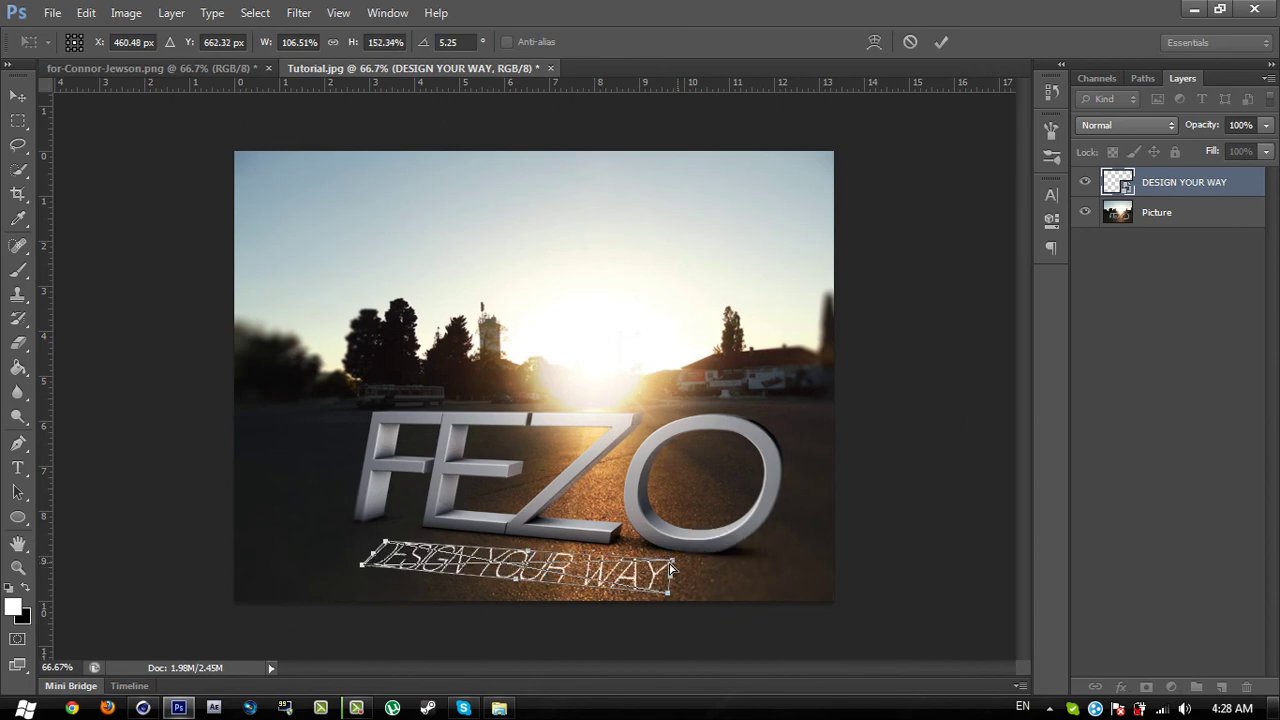
pyautogui.keyDown('ctrl'); pyautogui.moveTo(518, 585); pyautogui.dragTo(516, 588); pyautogui.keyUp('ctrl')
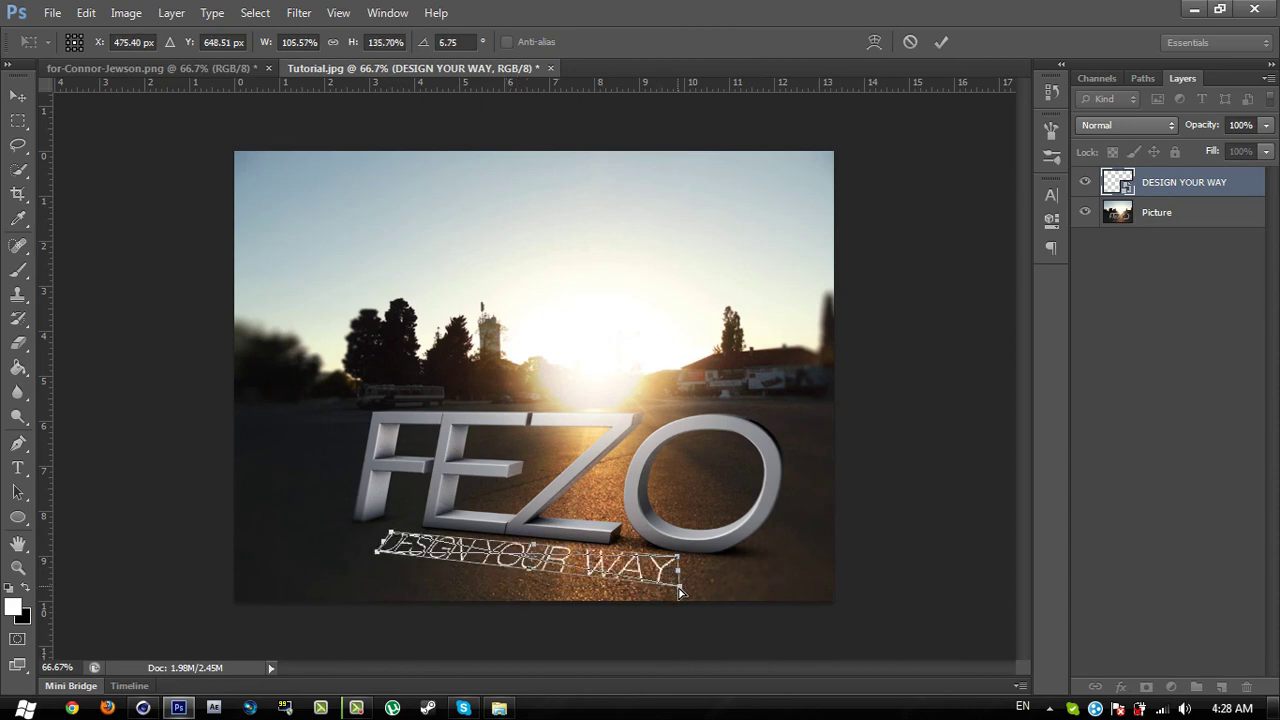
pyautogui.moveTo(681, 585)
pyautogui.keyDown('ctrl'); pyautogui.mouseDown()
pyautogui.moveTo(691, 593)
pyautogui.moveTo(680, 590)
pyautogui.mouseUp(); pyautogui.keyUp('ctrl')
pyautogui.keyDown('ctrl'); pyautogui.moveTo(535, 576); pyautogui.dragTo(536, 574); pyautogui.keyUp('ctrl')
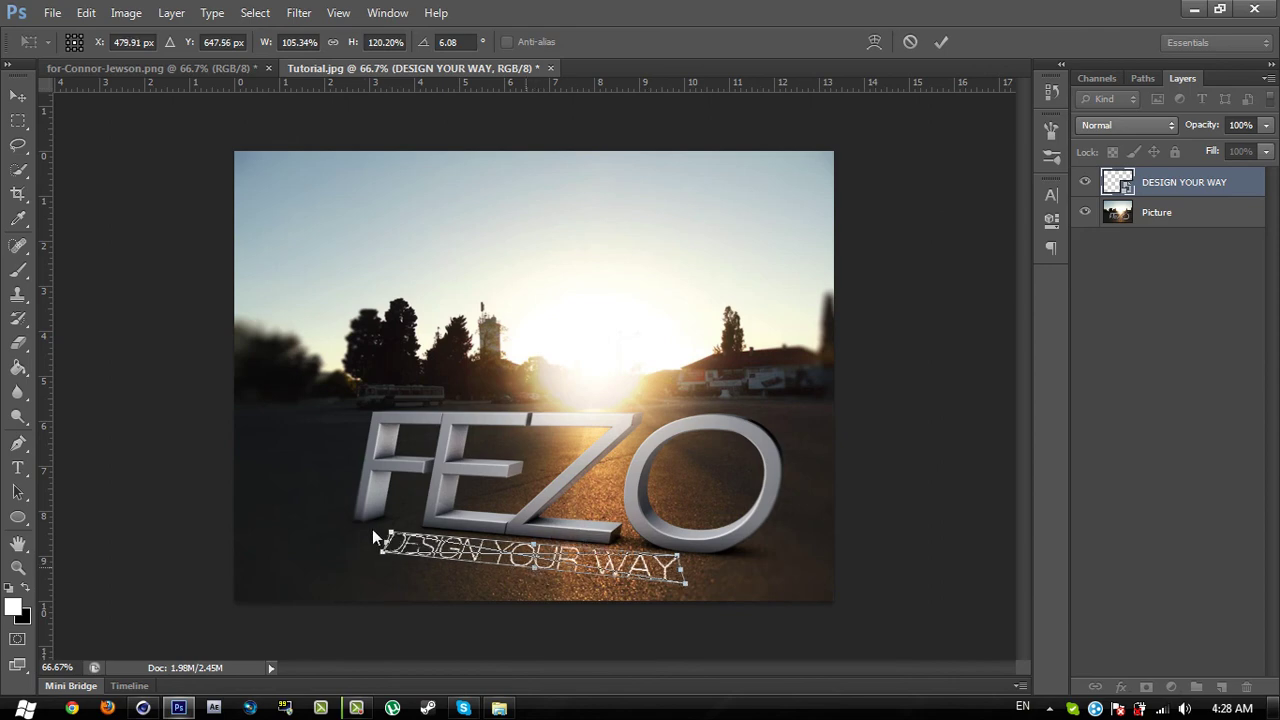
pyautogui.keyDown('ctrl'); pyautogui.moveTo(392, 540); pyautogui.dragTo(393, 542); pyautogui.keyUp('ctrl')
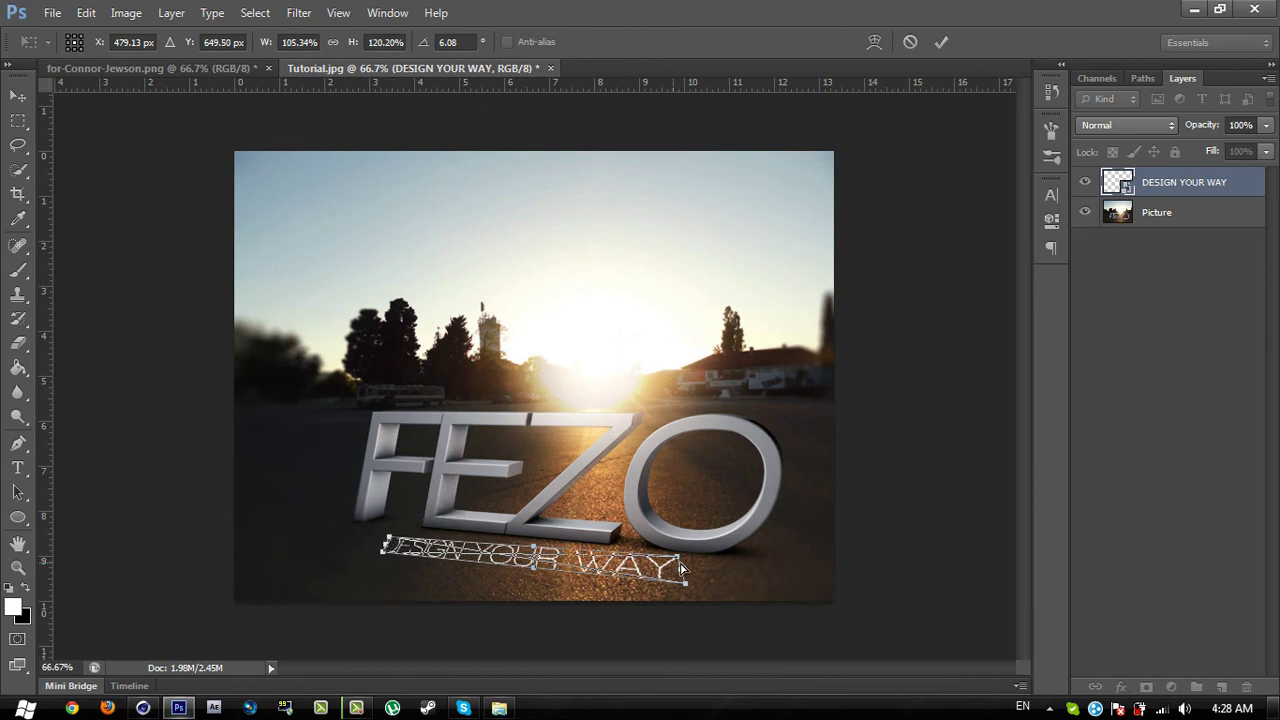
pyautogui.moveTo(677, 566)
pyautogui.keyDown('ctrl'); pyautogui.mouseDown()
pyautogui.moveTo(650, 576)
pyautogui.moveTo(673, 581)
pyautogui.mouseUp(); pyautogui.keyUp('ctrl')
pyautogui.press('Return')
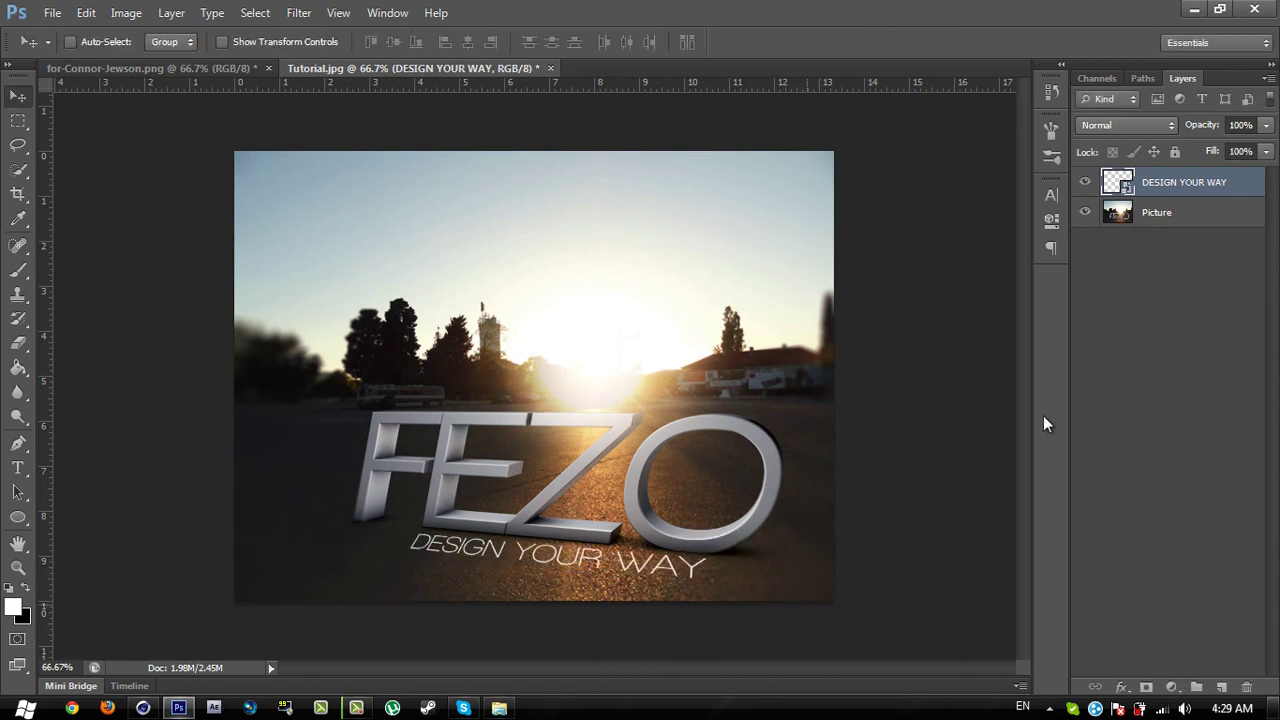
# - Add a drop shadow to the DESIGN YOUR WAY layer with Normal blend mode, 3 px distance and 6 px size
pyautogui.doubleClick(1240, 188)
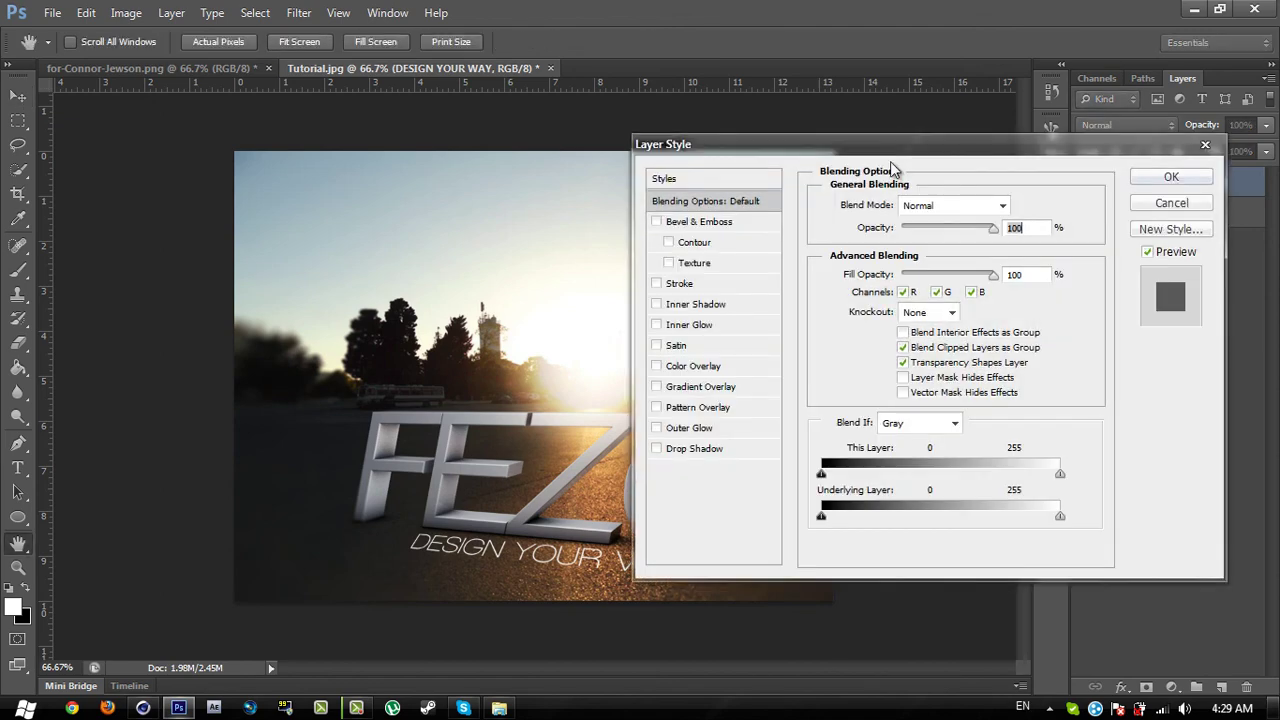
pyautogui.click(712, 448)
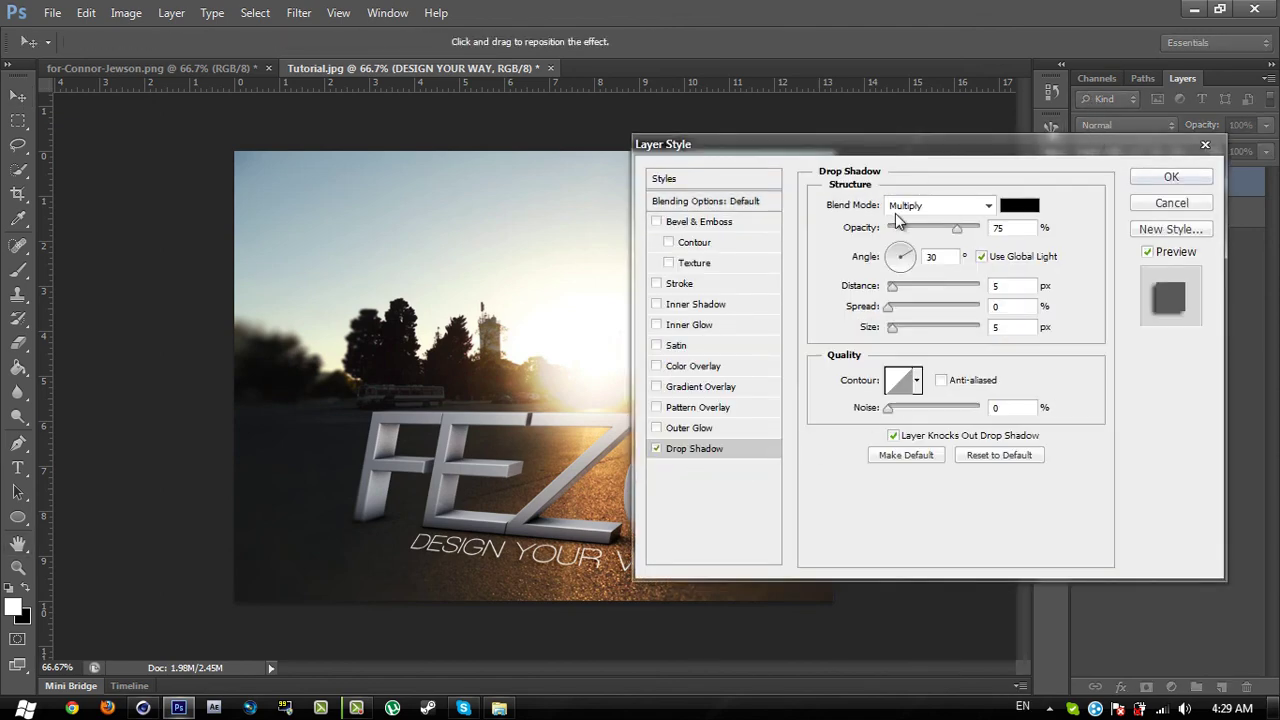
pyautogui.click(940, 206)
pyautogui.click(913, 230)
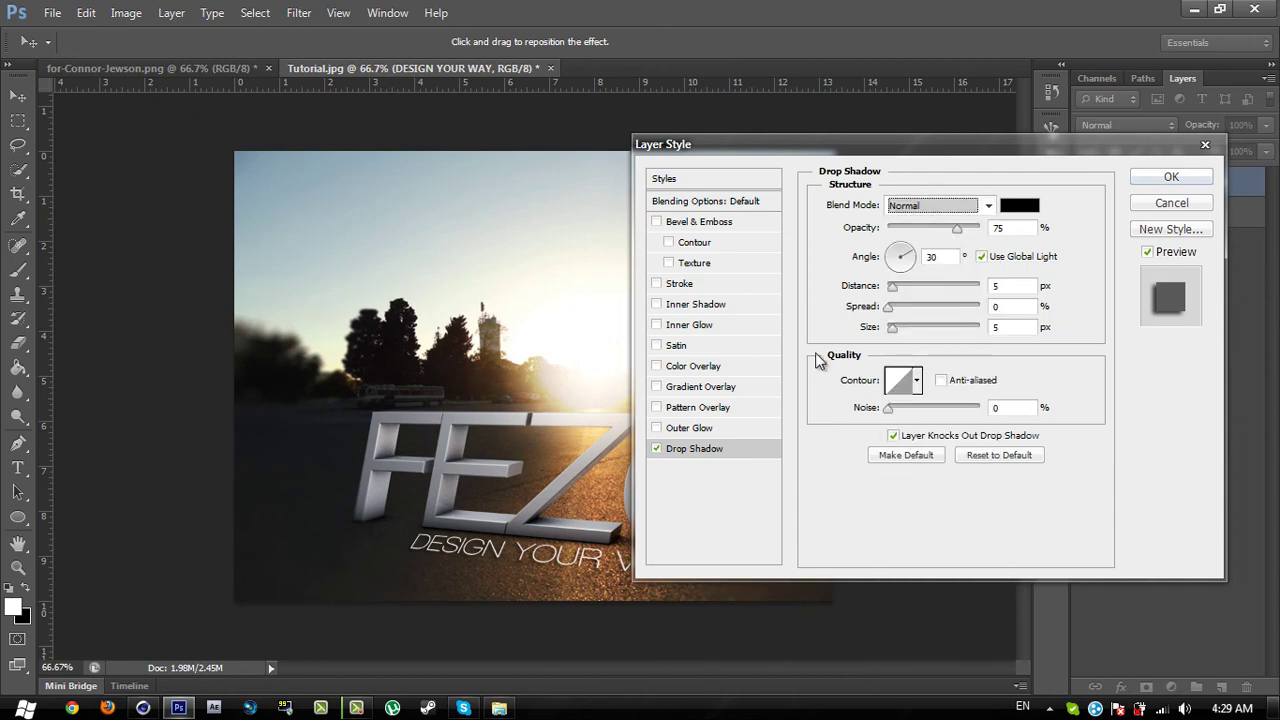
pyautogui.click(995, 287)
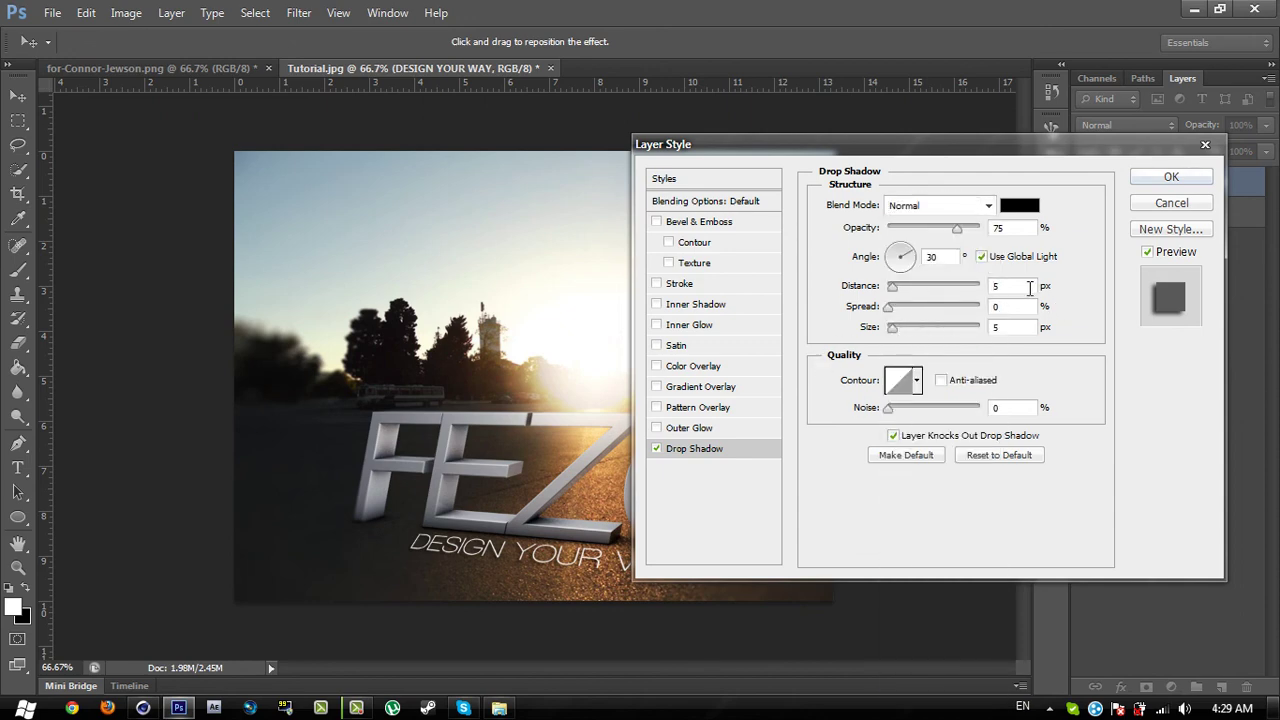
pyautogui.press('Delete')
pyautogui.write('3')
# - Add a black outer glow to the tagline with Normal blend mode, 10 px size and 20% opacity
pyautogui.click(723, 428)
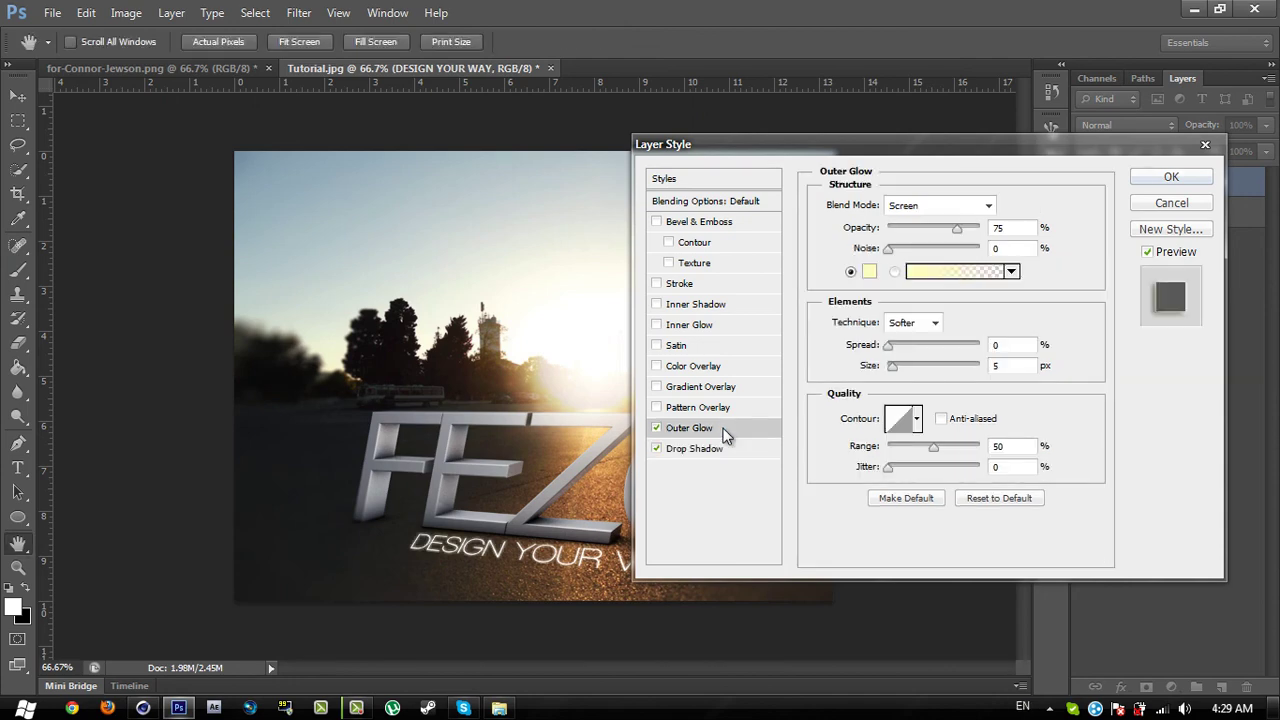
pyautogui.click(934, 206)
pyautogui.click(918, 224)
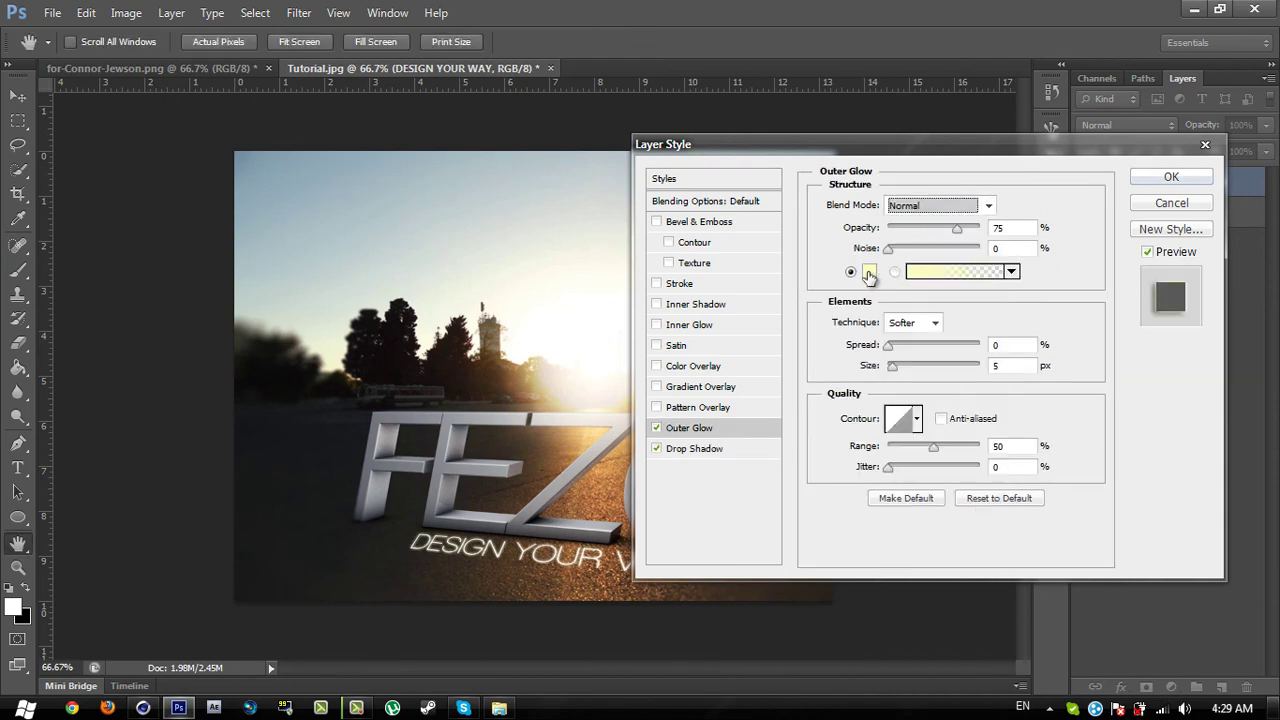
pyautogui.click(869, 274)
pyautogui.moveTo(820, 440); pyautogui.dragTo(728, 522)
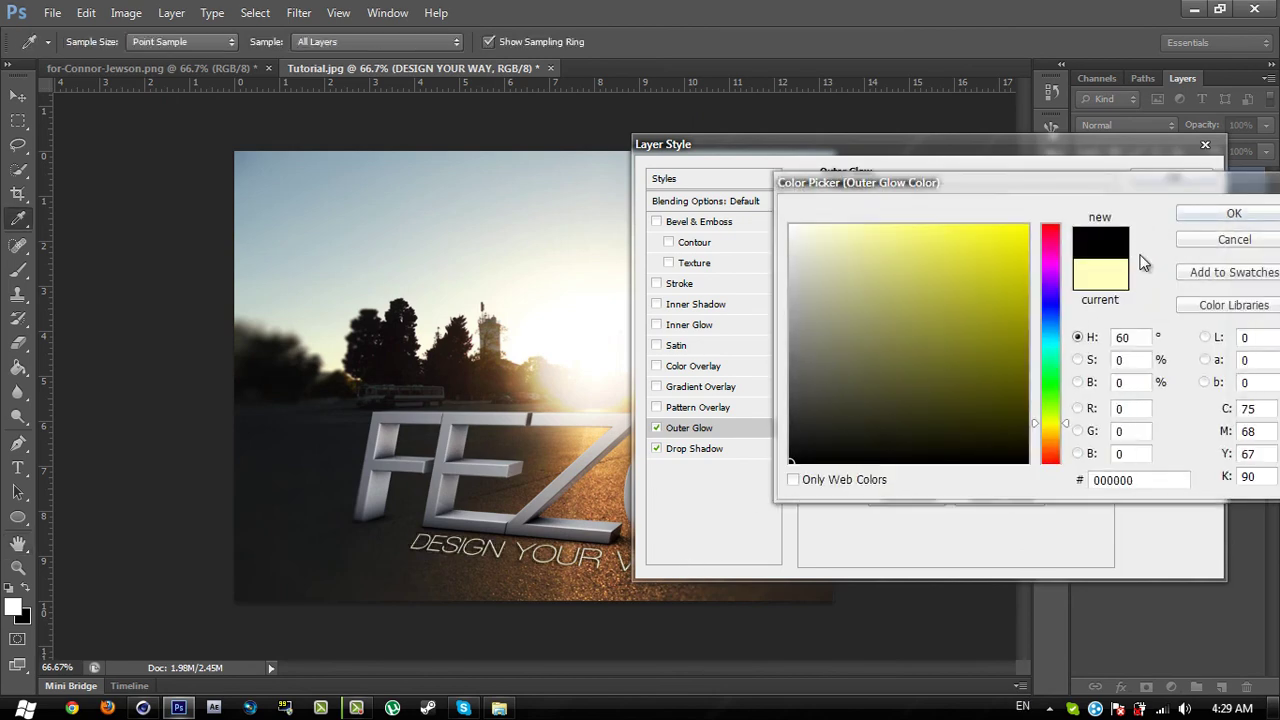
pyautogui.click(1201, 210)
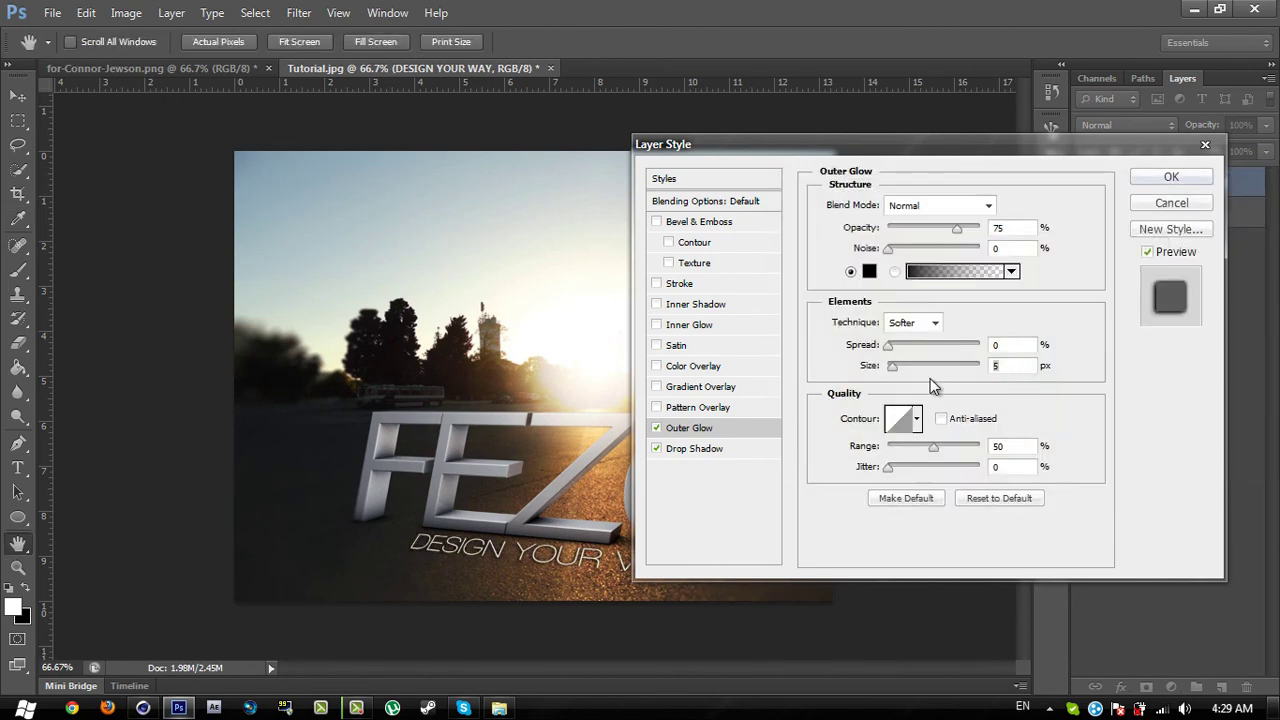
pyautogui.write('10')
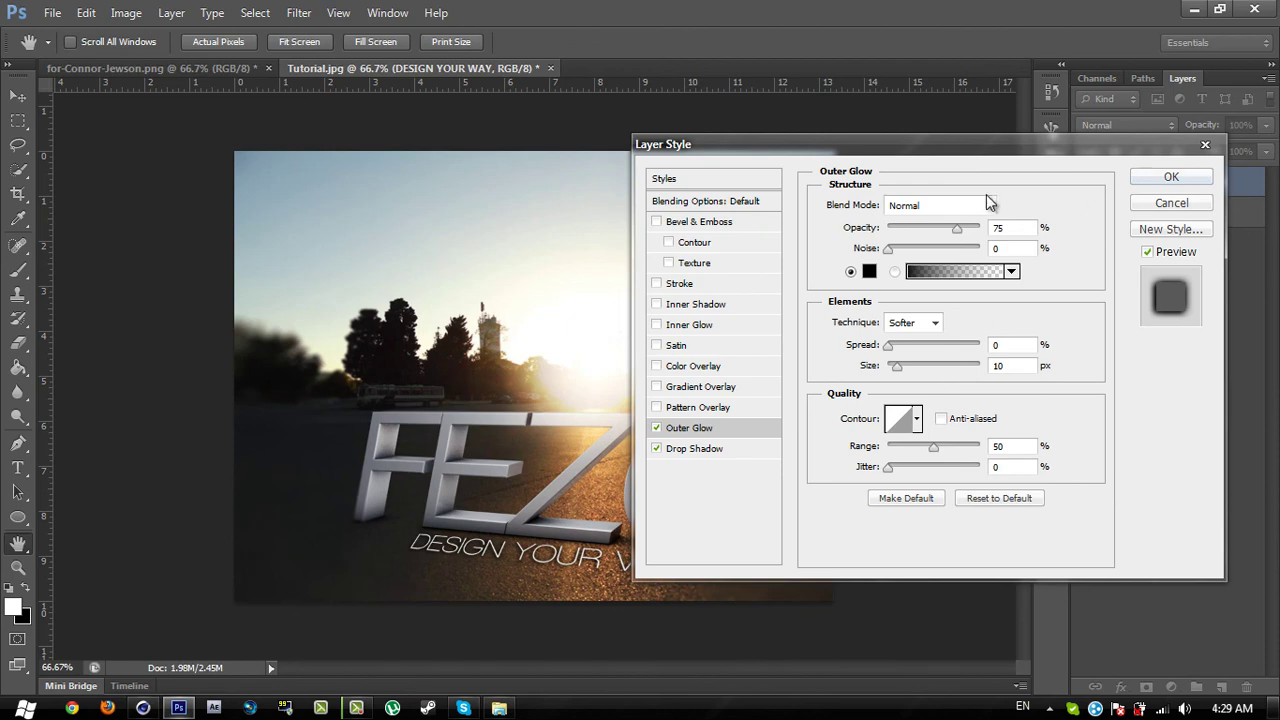
pyautogui.click(878, 236)
pyautogui.write('20')
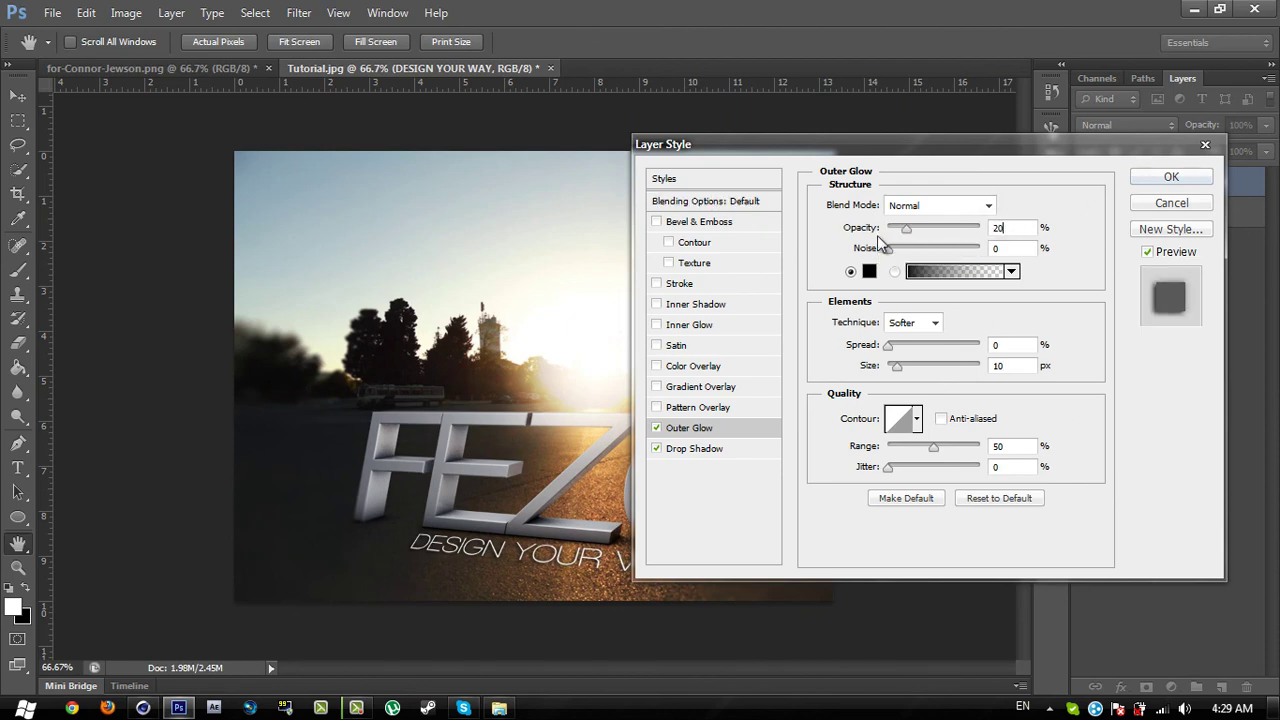
# - Set the tagline's drop shadow opacity to 50% and apply the layer style
pyautogui.click(720, 453)
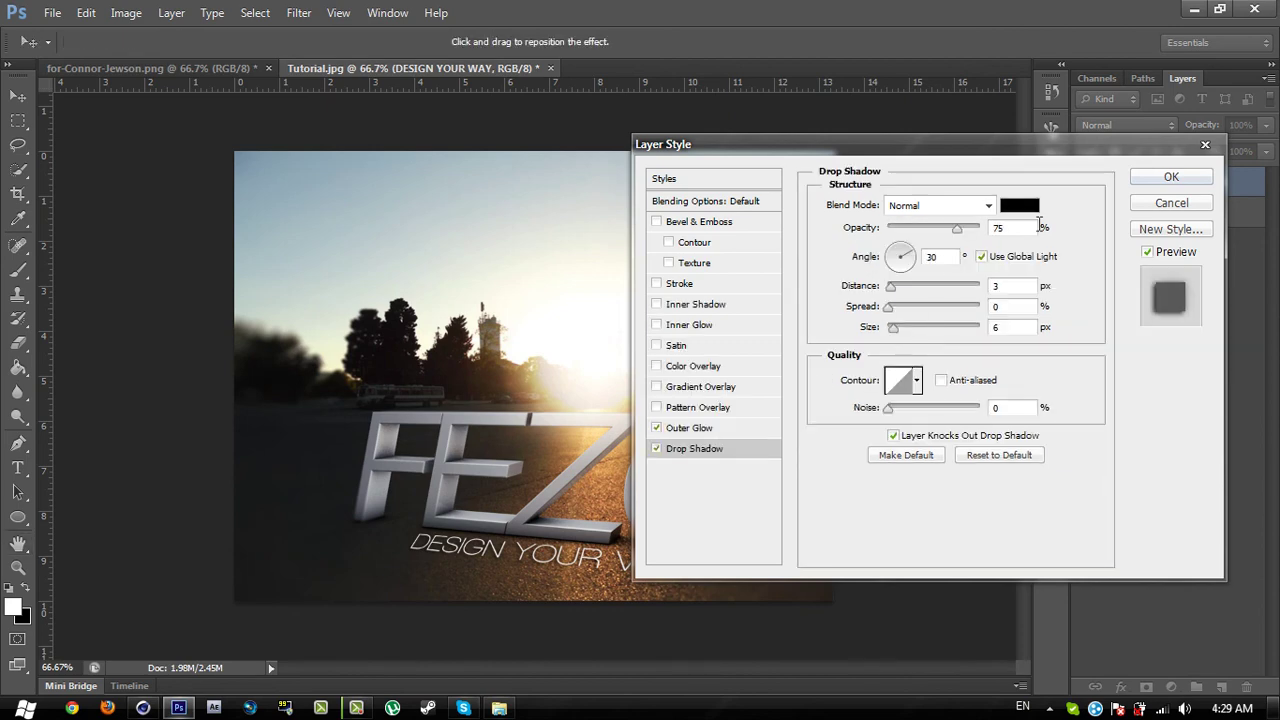
pyautogui.write('50')
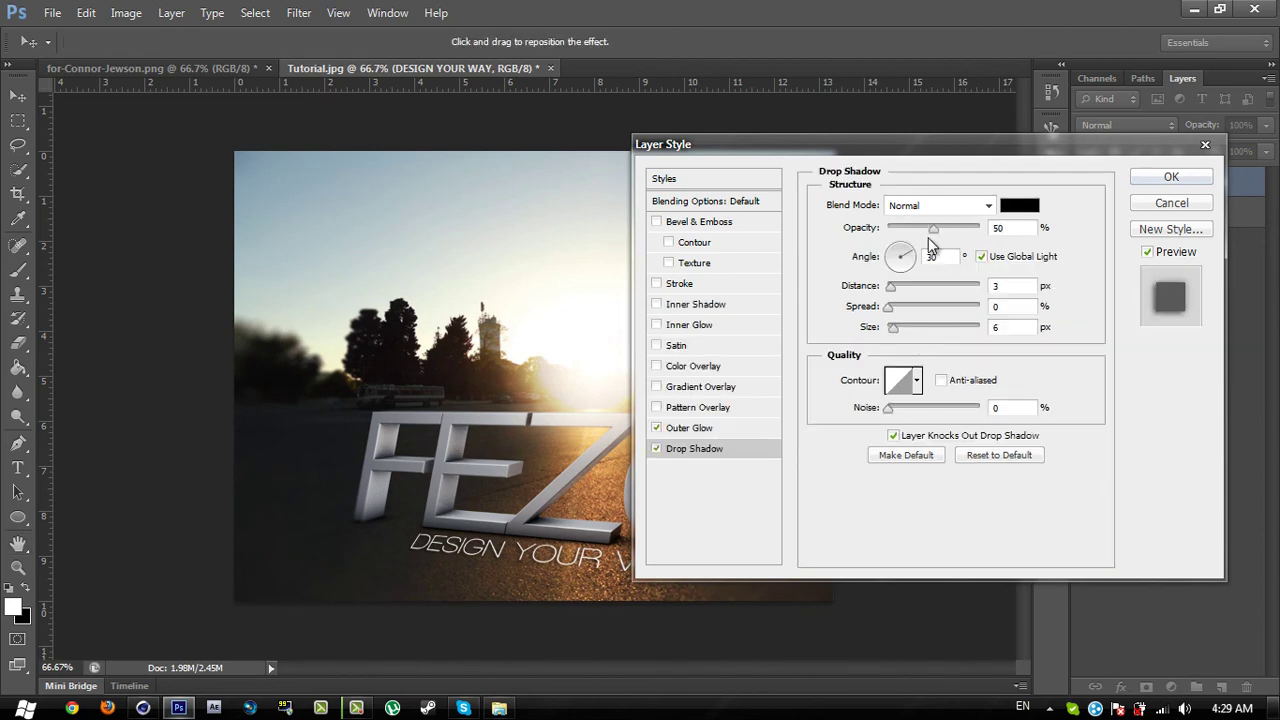
pyautogui.press('Return')
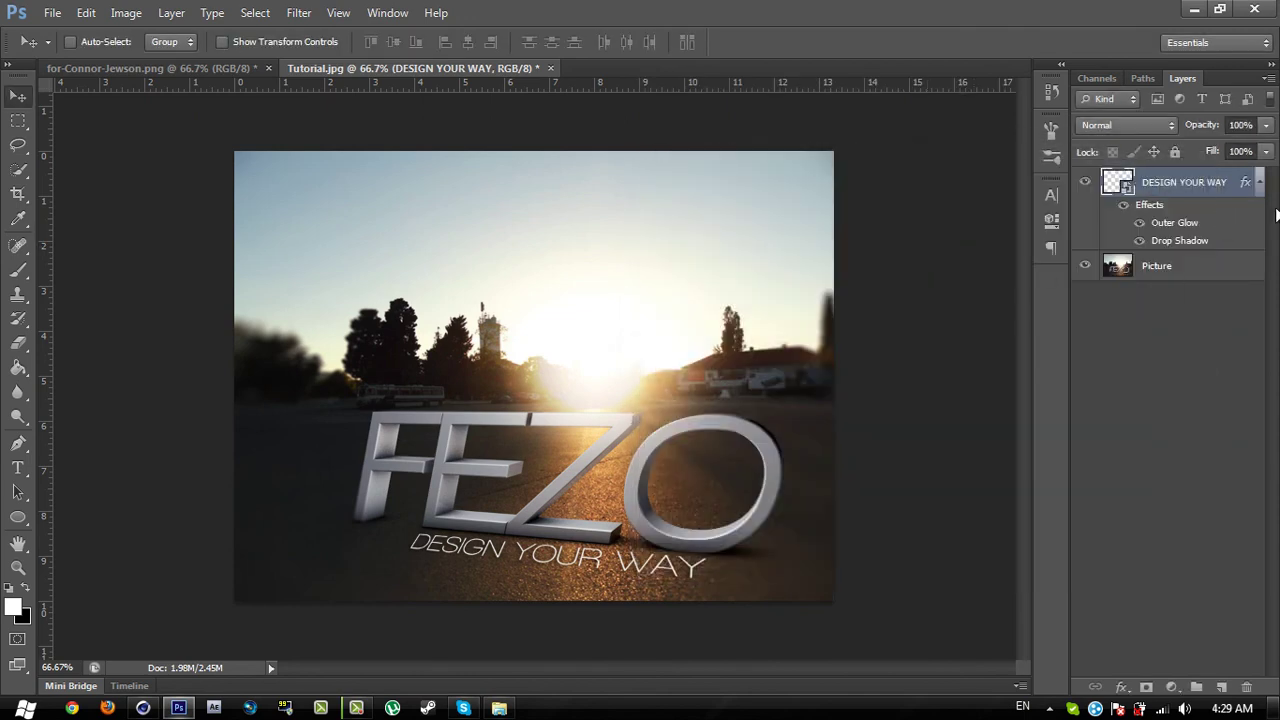
# - Collapse the DESIGN YOUR WAY layer's effects list and set the layer's blend mode to Overlay
pyautogui.click(1259, 182)
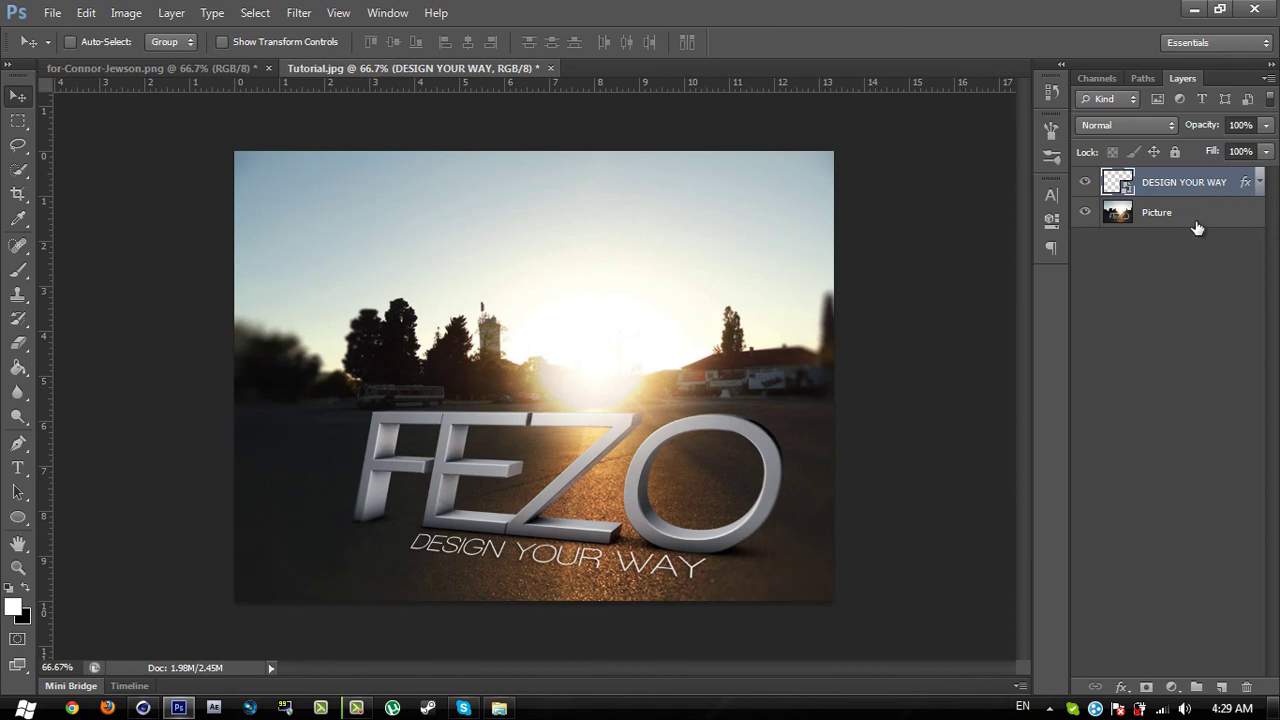
pyautogui.click(1139, 128)
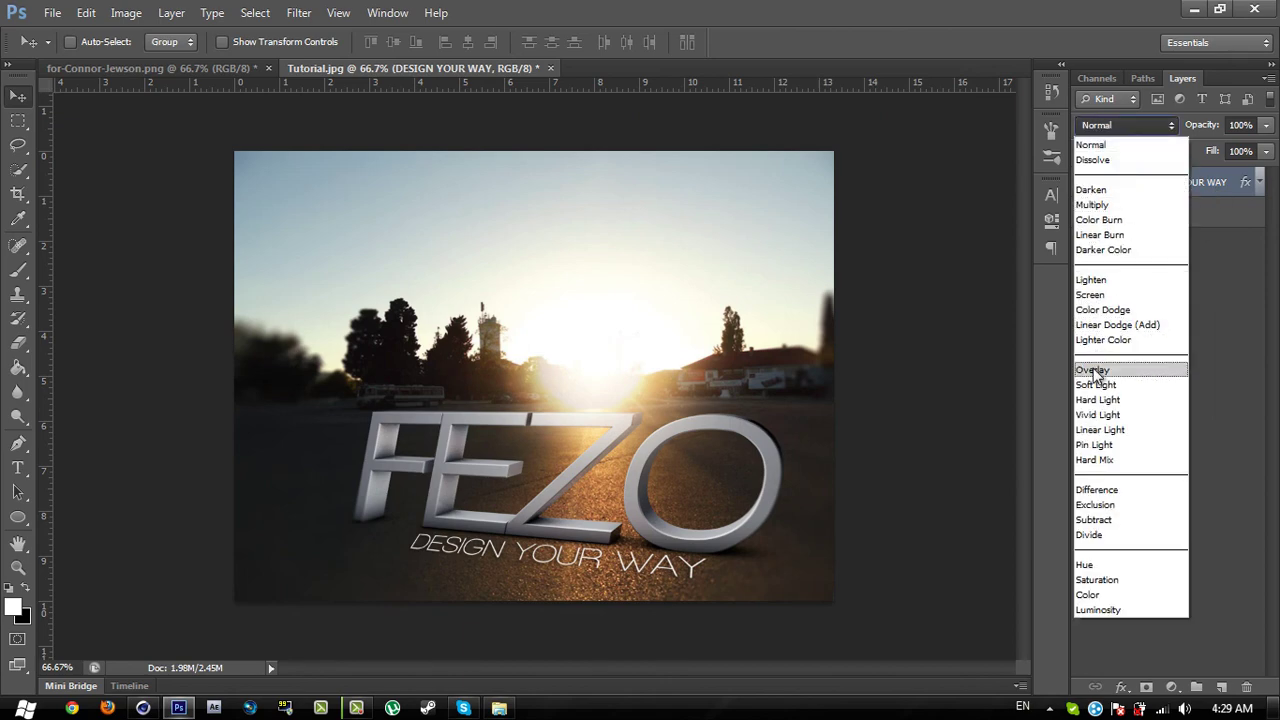
pyautogui.click(1094, 371)
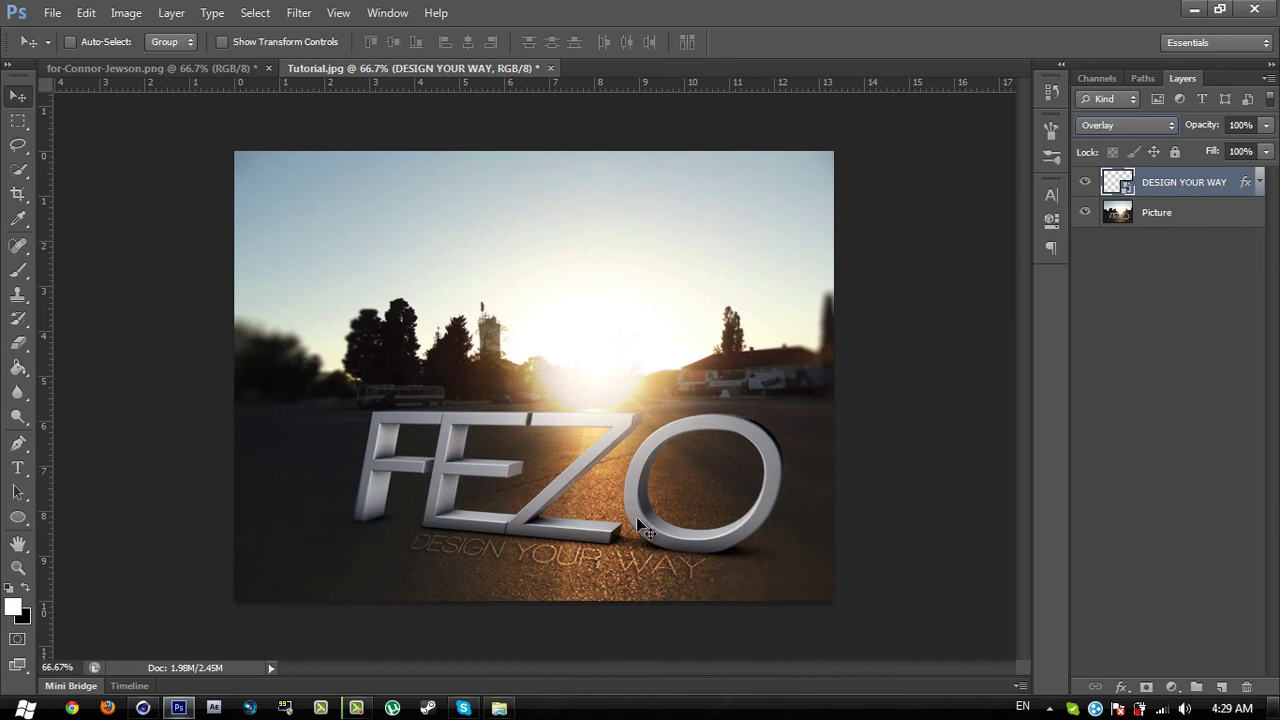